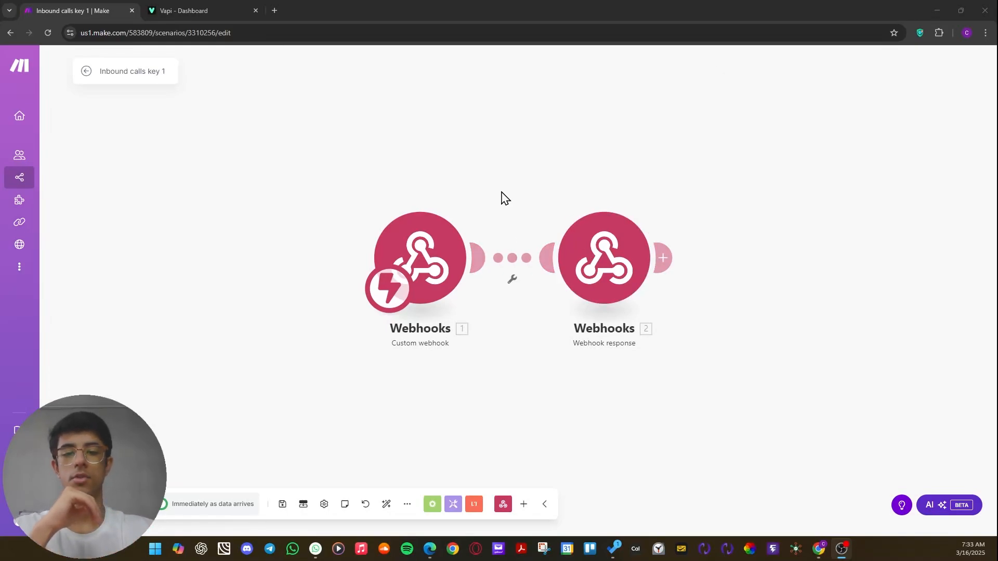
Add a separate Webhooks > Custom webhook module on the empty canvas above the existing two-module flow.
{"action": "left_click_drag", "start_coordinate": [504, 195], "coordinate": [466, 198]}
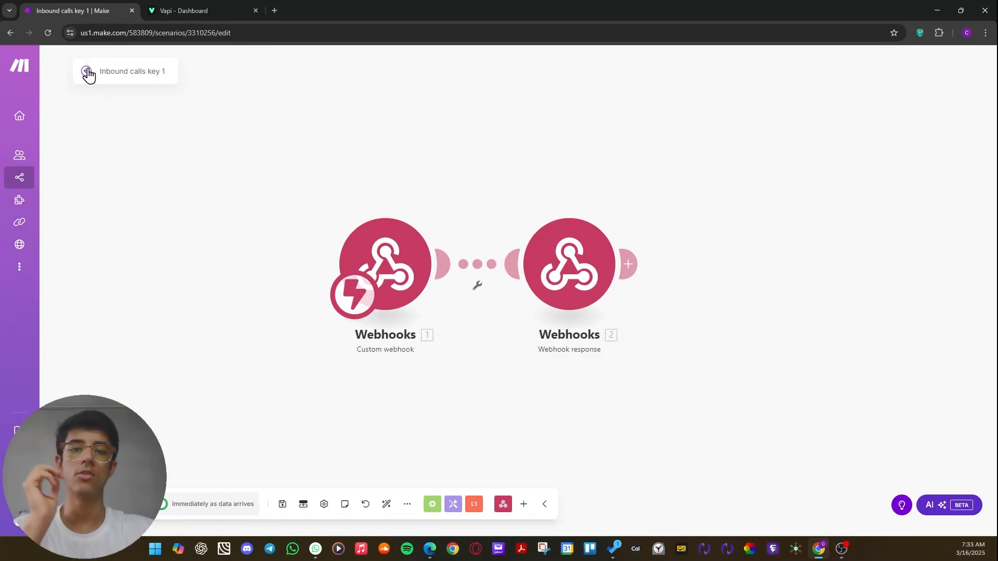
{"action": "left_click_drag", "start_coordinate": [491, 140], "coordinate": [568, 129]}
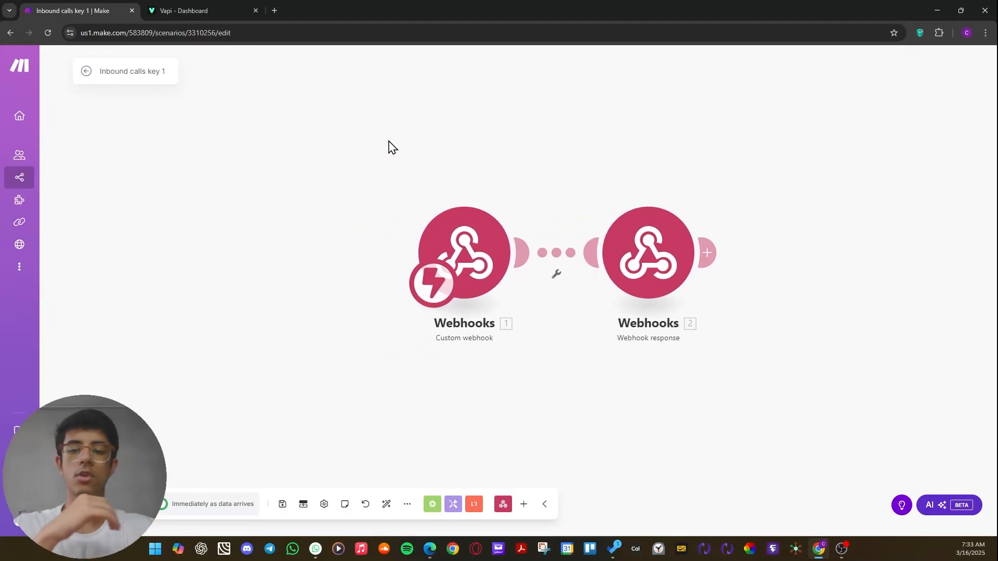
{"action": "left_click_drag", "start_coordinate": [388, 141], "coordinate": [365, 283]}
{"action": "right_click", "coordinate": [362, 206]}
{"action": "left_click", "coordinate": [411, 217]}
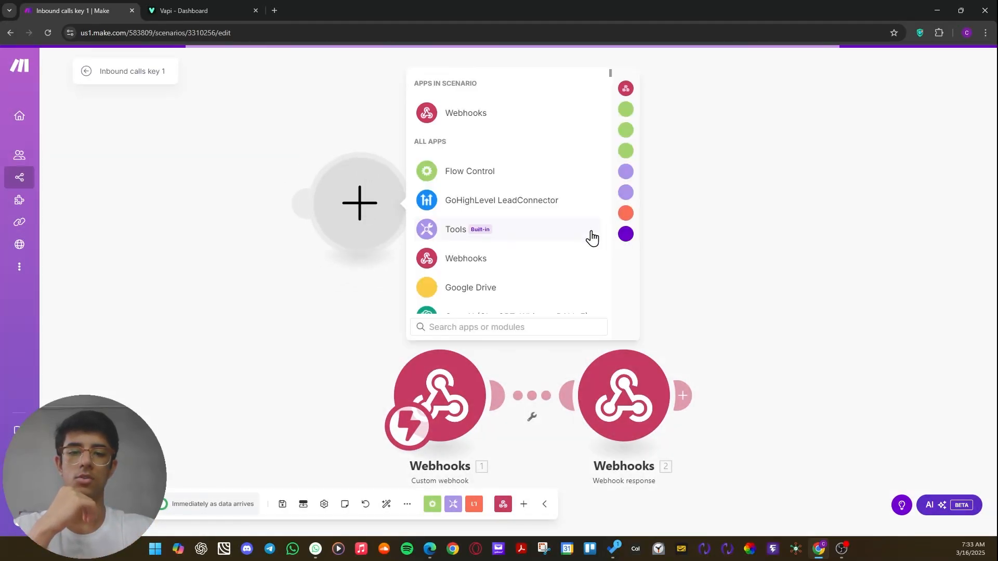
{"action": "left_click", "coordinate": [470, 112]}
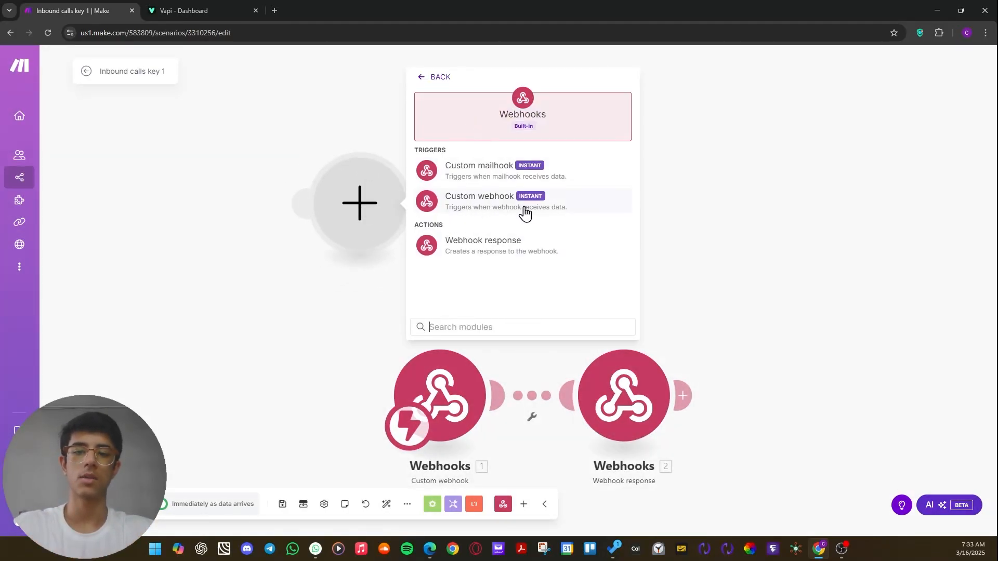
{"action": "left_click", "coordinate": [467, 203]}
{"action": "left_click_drag", "start_coordinate": [326, 128], "coordinate": [326, 183]}
{"action": "mouse_move", "coordinate": [407, 284]}
{"action": "left_mouse_down"}
{"action": "mouse_move", "coordinate": [426, 311]}
{"action": "mouse_move", "coordinate": [408, 302]}
{"action": "left_mouse_up"}
{"action": "left_click_drag", "start_coordinate": [338, 182], "coordinate": [418, 142]}
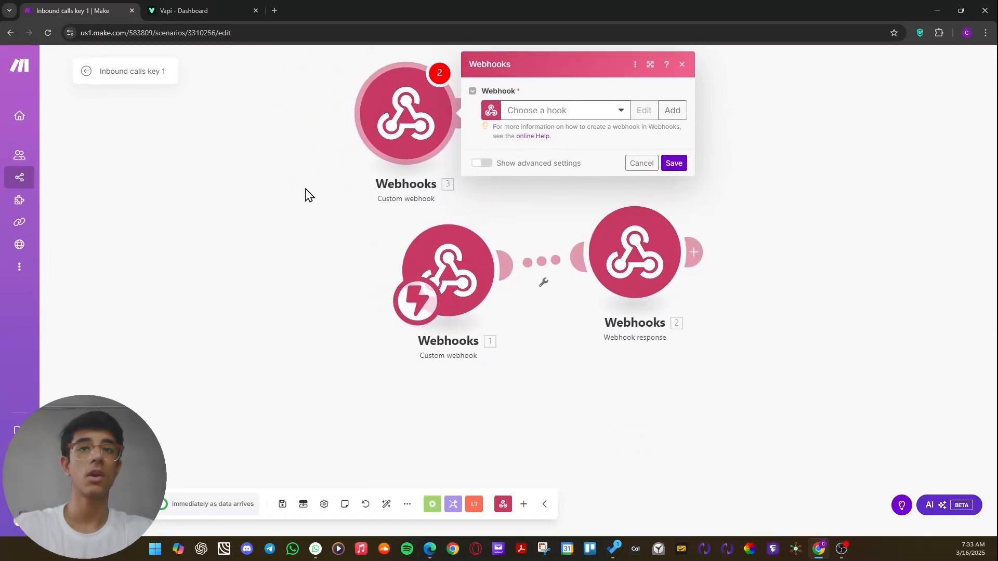
Start creating a new hook for the added Custom webhook module, alter its suggested name, and close the form without saving.
{"action": "left_click", "coordinate": [605, 117]}
{"action": "left_click", "coordinate": [654, 91]}
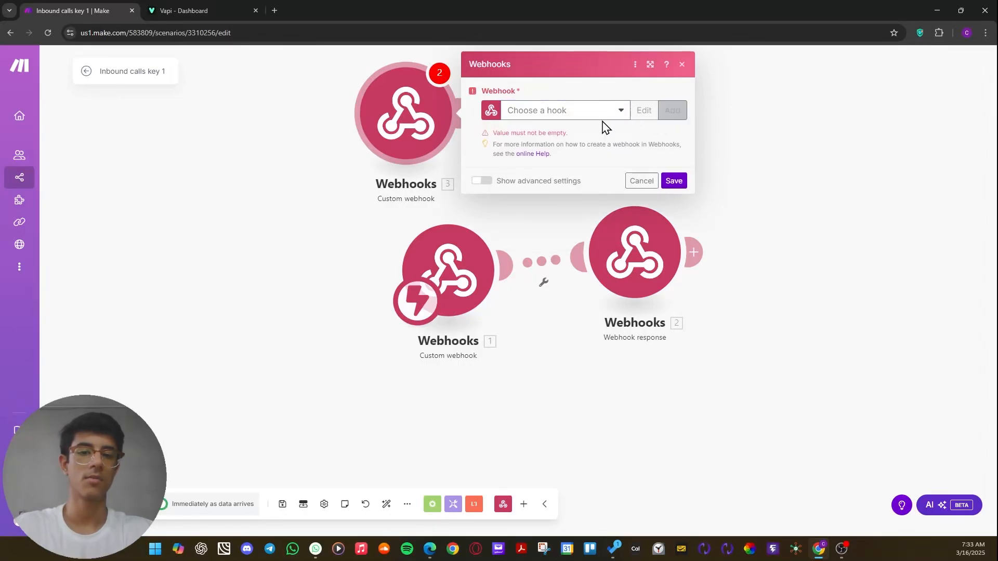
{"action": "left_click", "coordinate": [665, 115]}
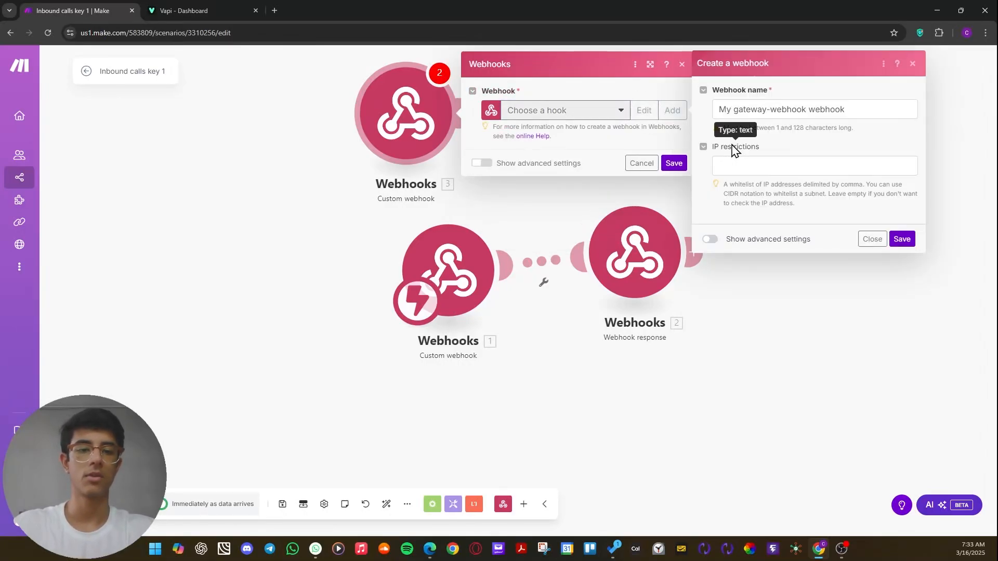
{"action": "left_click", "coordinate": [793, 107]}
{"action": "key", "text": "BackSpace"}
{"action": "key", "text": "BackSpace"}
{"action": "key", "text": "BackSpace"}
{"action": "key", "text": "BackSpace"}
{"action": "key", "text": "BackSpace"}
{"action": "key", "text": "BackSpace"}
{"action": "key", "text": "BackSpace"}
{"action": "type", "text": "dfo;dsjfpoj"}
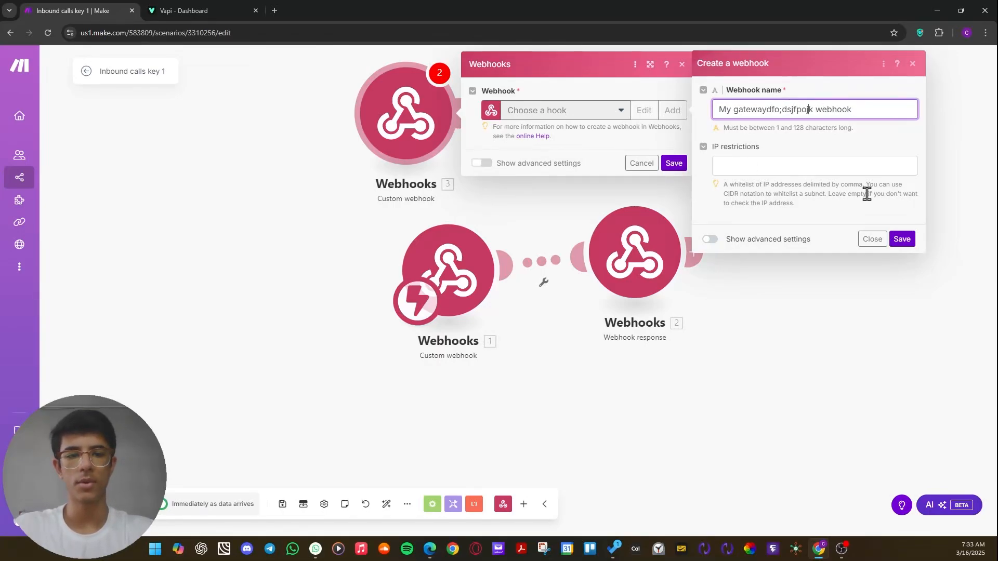
{"action": "left_click", "coordinate": [872, 239]}
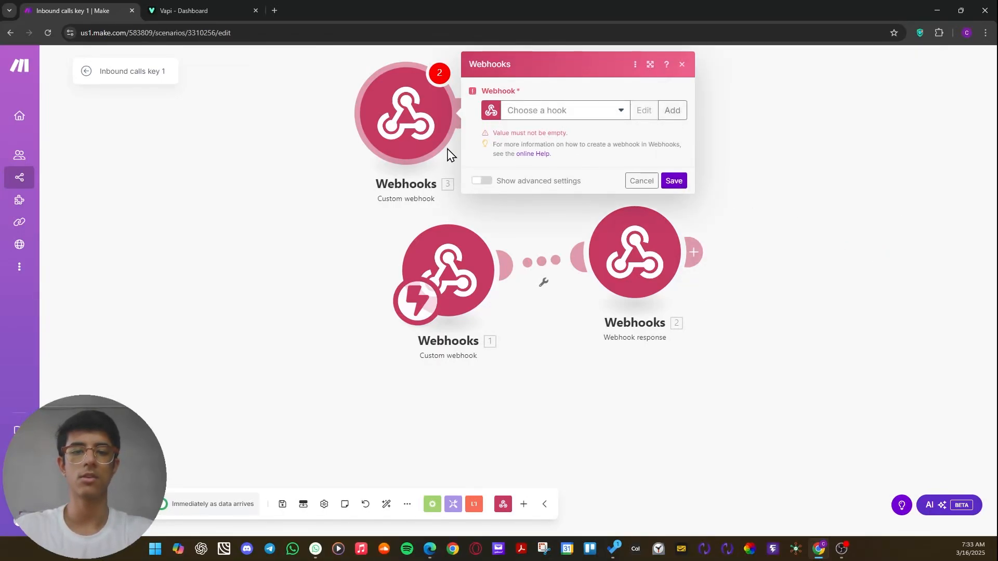
Delete the extra Custom webhook module above the flow.
{"action": "right_click", "coordinate": [421, 122]}
{"action": "left_click", "coordinate": [457, 221]}
{"action": "left_click", "coordinate": [447, 285]}
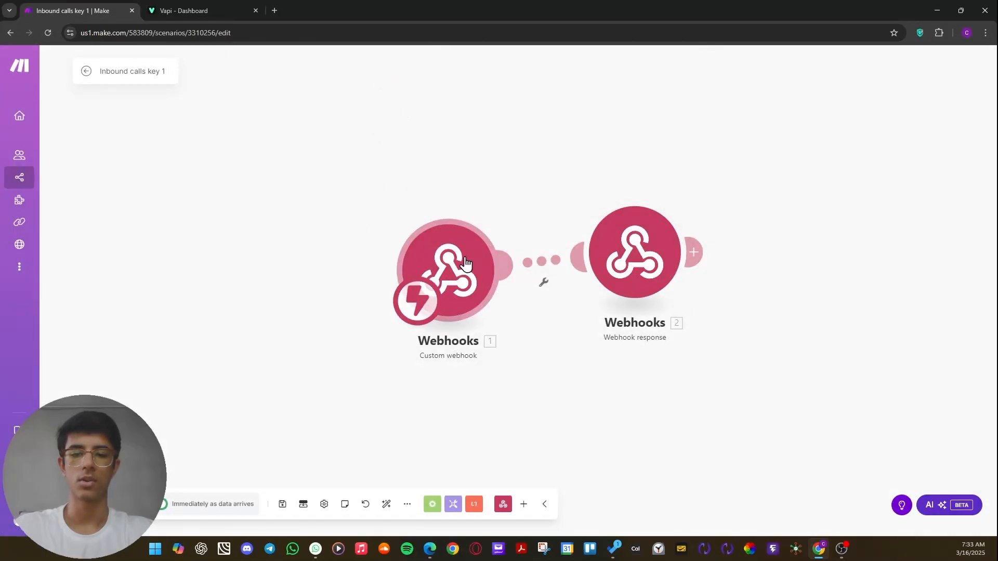
Rearrange the Custom webhook and Webhook response modules so they sit side by side with a wider gap between them.
{"action": "left_click_drag", "start_coordinate": [547, 264], "coordinate": [703, 264]}
{"action": "left_click", "coordinate": [822, 296]}
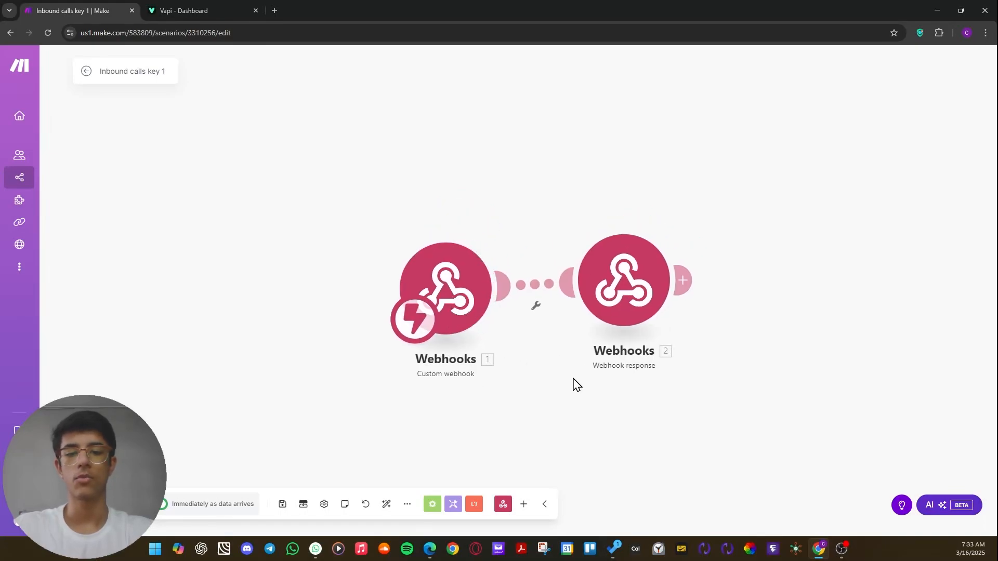
{"action": "left_click_drag", "start_coordinate": [476, 286], "coordinate": [548, 294]}
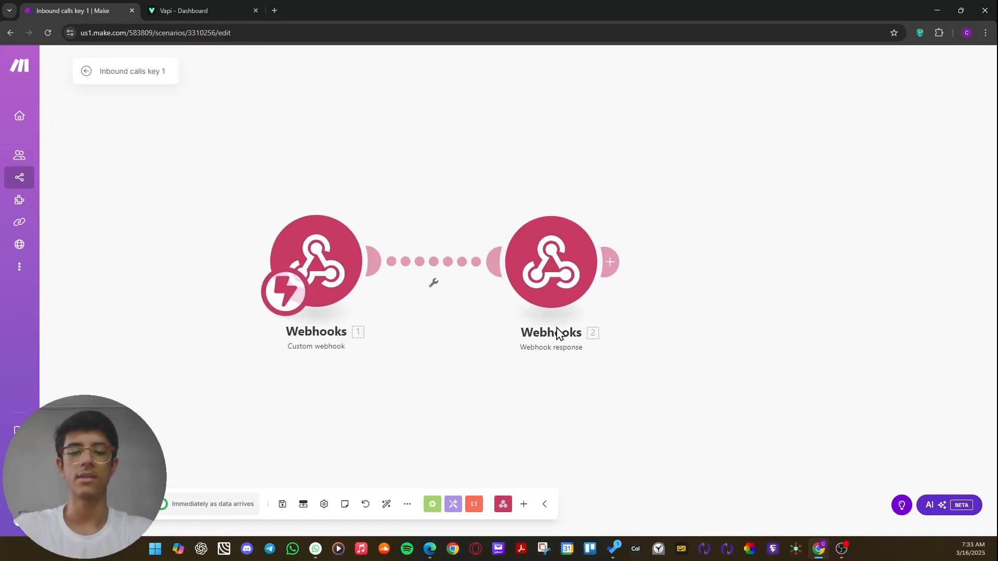
{"action": "scroll", "coordinate": [284, 355], "scroll_direction": "up", "scroll_amount": 1}
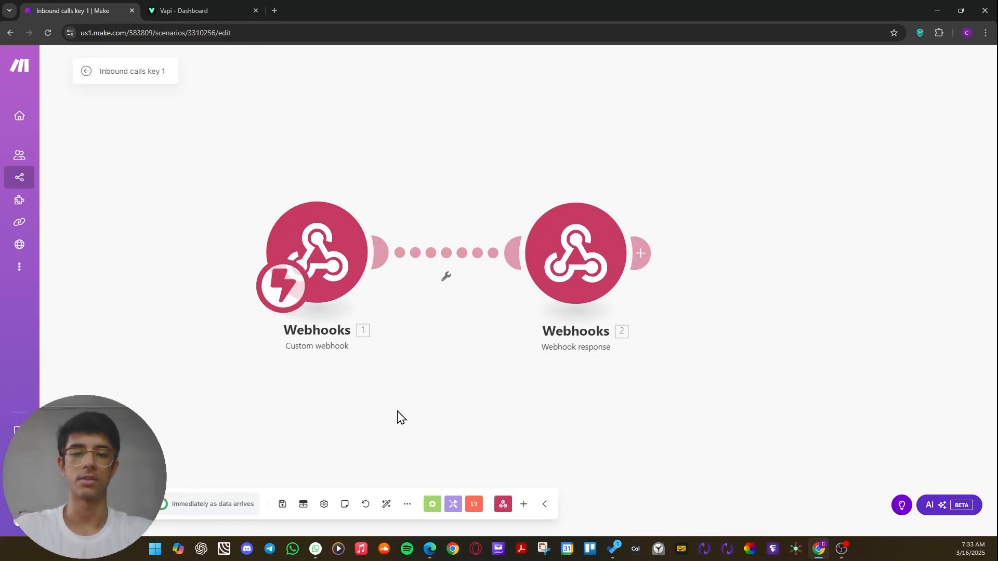
{"action": "left_click_drag", "start_coordinate": [294, 352], "coordinate": [331, 347]}
{"action": "left_click_drag", "start_coordinate": [351, 260], "coordinate": [323, 273]}
{"action": "left_click_drag", "start_coordinate": [493, 343], "coordinate": [308, 325]}
{"action": "mouse_move", "coordinate": [437, 249]}
{"action": "left_mouse_down"}
{"action": "mouse_move", "coordinate": [457, 283]}
{"action": "mouse_move", "coordinate": [439, 255]}
{"action": "left_mouse_up"}
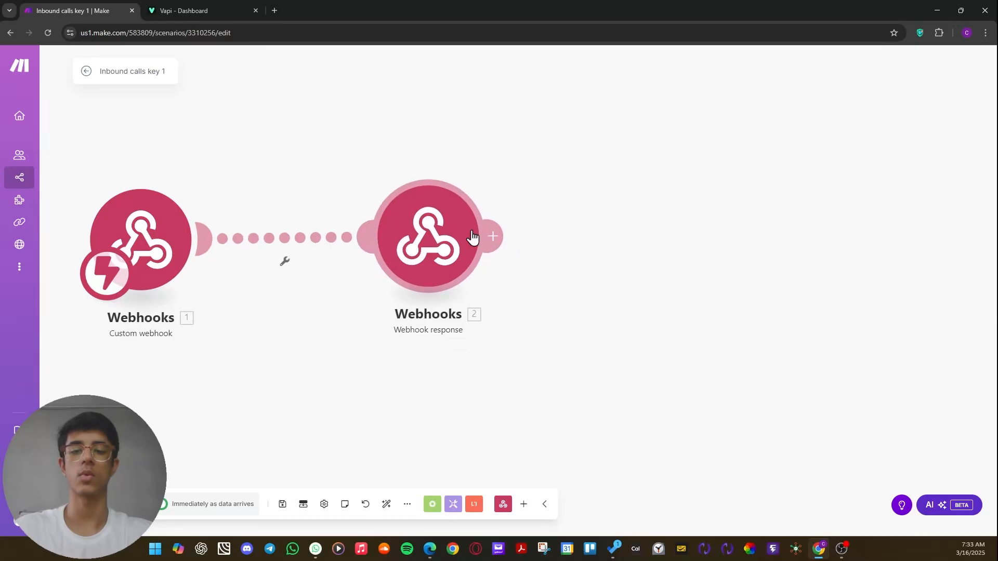
{"action": "right_click", "coordinate": [563, 187]}
{"action": "left_click", "coordinate": [594, 198]}
{"action": "left_click", "coordinate": [665, 99]}
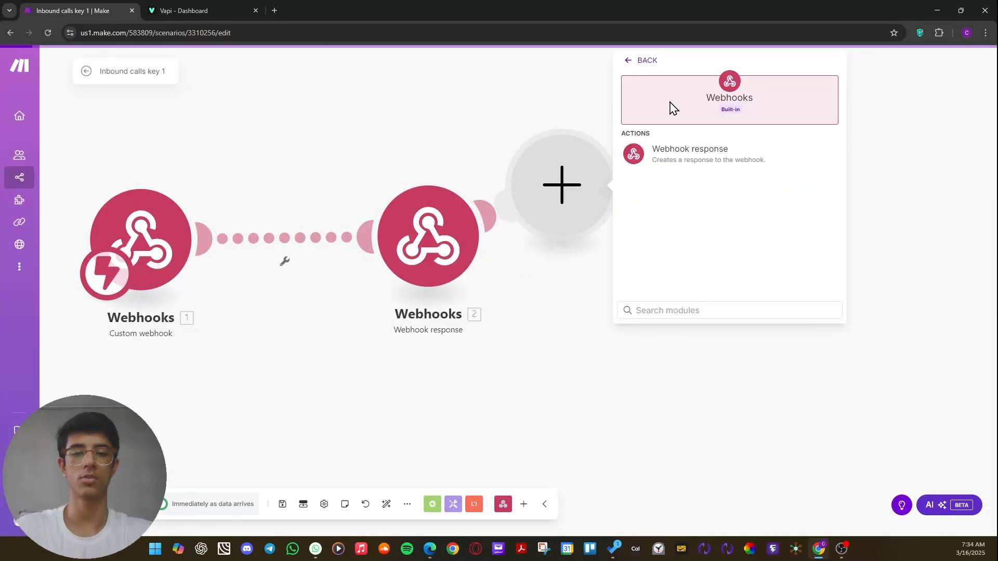
{"action": "right_click", "coordinate": [553, 182]}
{"action": "left_click", "coordinate": [593, 209]}
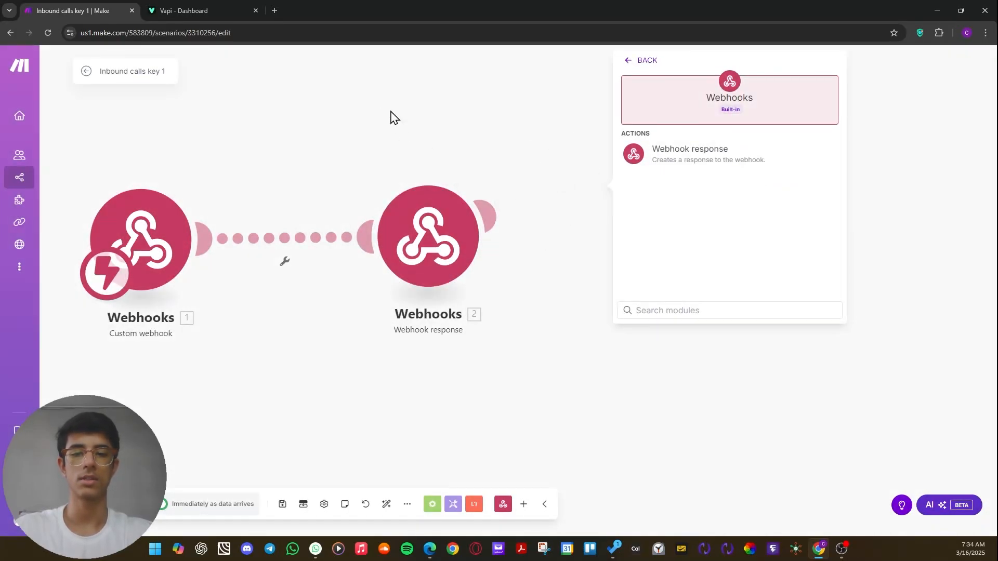
{"action": "left_click", "coordinate": [391, 112]}
Move the Webhook response module diagonally below the Custom webhook module.
{"action": "left_click_drag", "start_coordinate": [418, 240], "coordinate": [250, 285]}
{"action": "left_click_drag", "start_coordinate": [184, 260], "coordinate": [176, 307]}
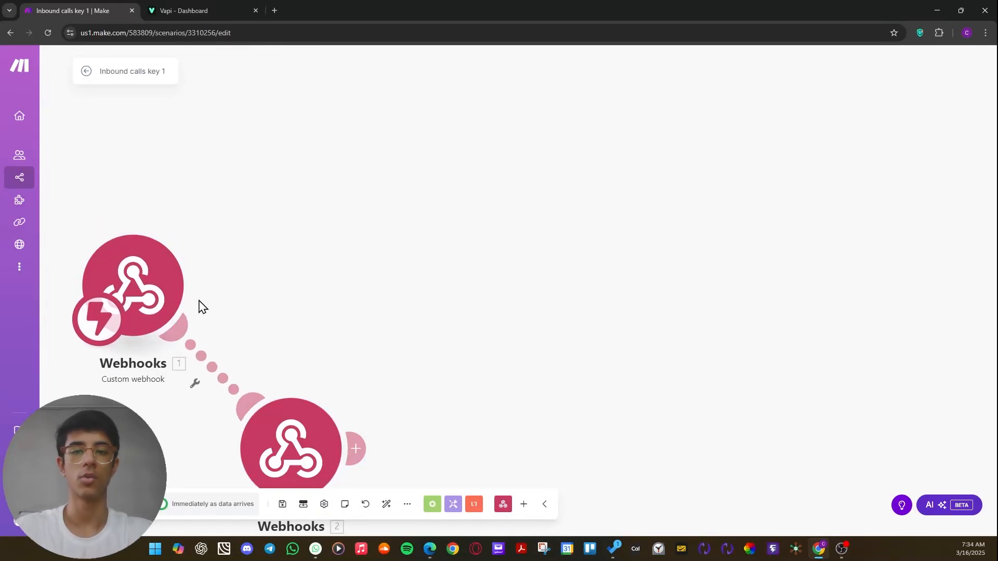
{"action": "left_click_drag", "start_coordinate": [174, 328], "coordinate": [199, 304]}
{"action": "right_click", "coordinate": [525, 203]}
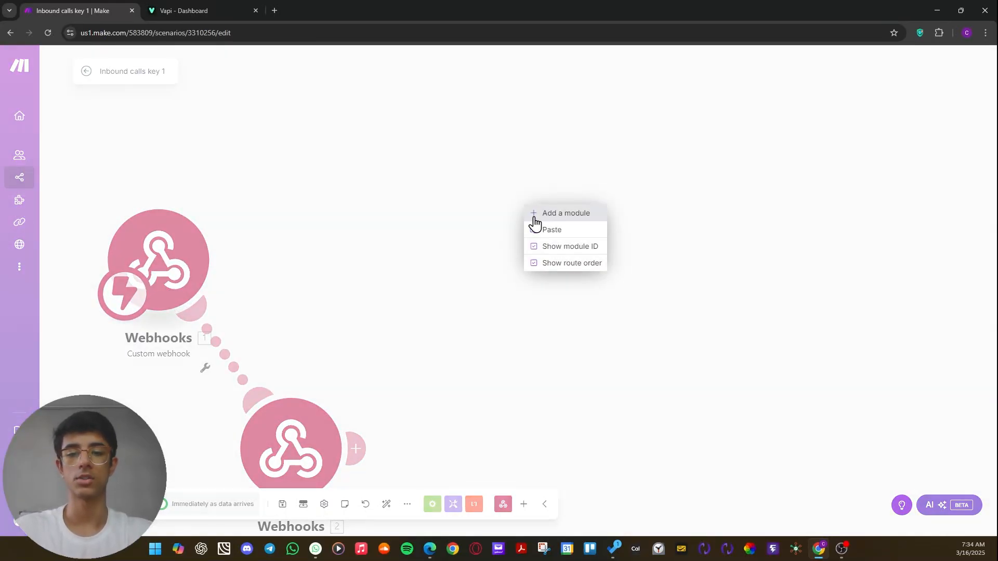
{"action": "left_click", "coordinate": [549, 215]}
{"action": "left_click", "coordinate": [519, 208]}
{"action": "left_click", "coordinate": [625, 111]}
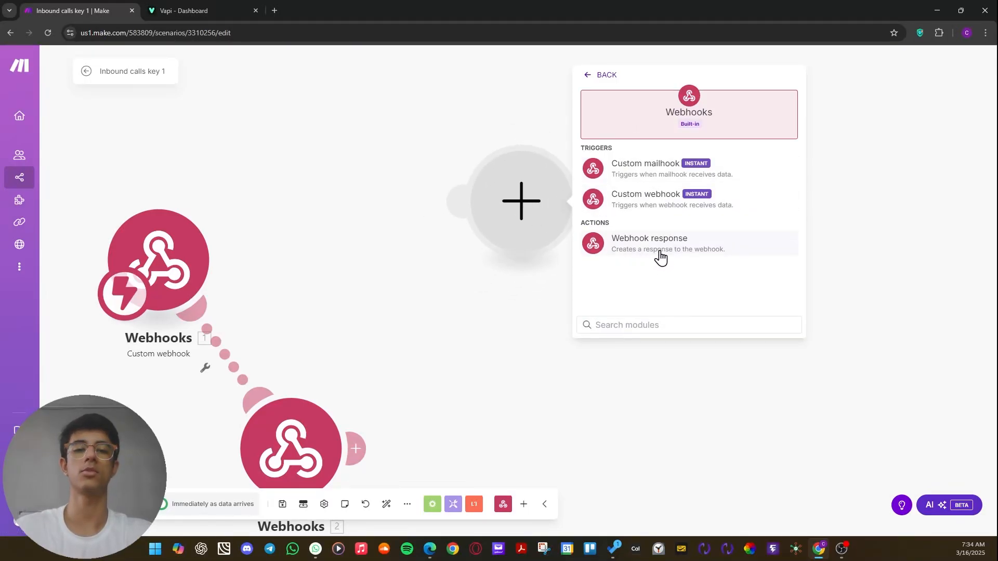
{"action": "left_click_drag", "start_coordinate": [515, 374], "coordinate": [547, 393]}
{"action": "left_click_drag", "start_coordinate": [425, 353], "coordinate": [451, 183]}
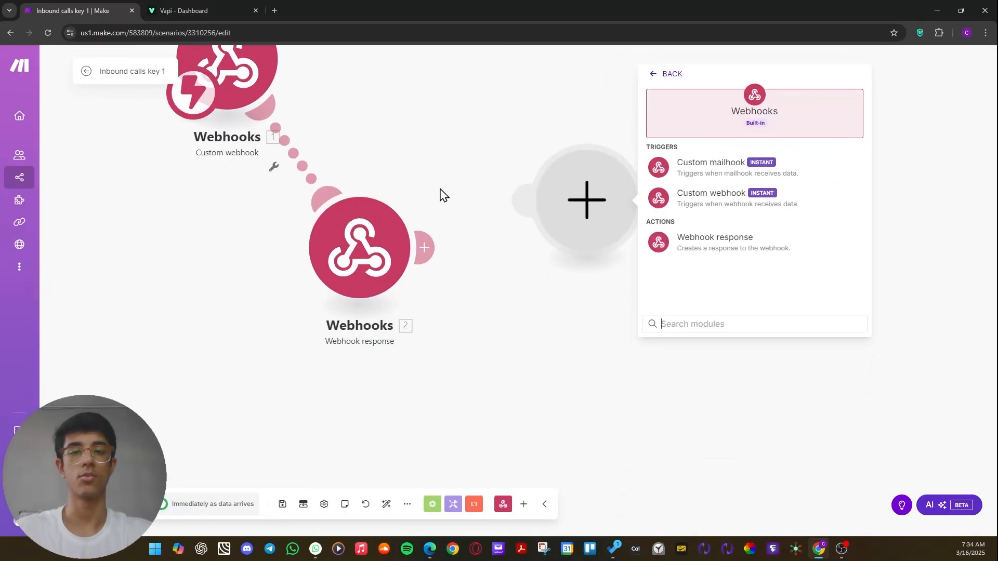
{"action": "left_click_drag", "start_coordinate": [384, 228], "coordinate": [431, 120]}
{"action": "left_click_drag", "start_coordinate": [530, 125], "coordinate": [534, 170]}
{"action": "right_click", "coordinate": [592, 238]}
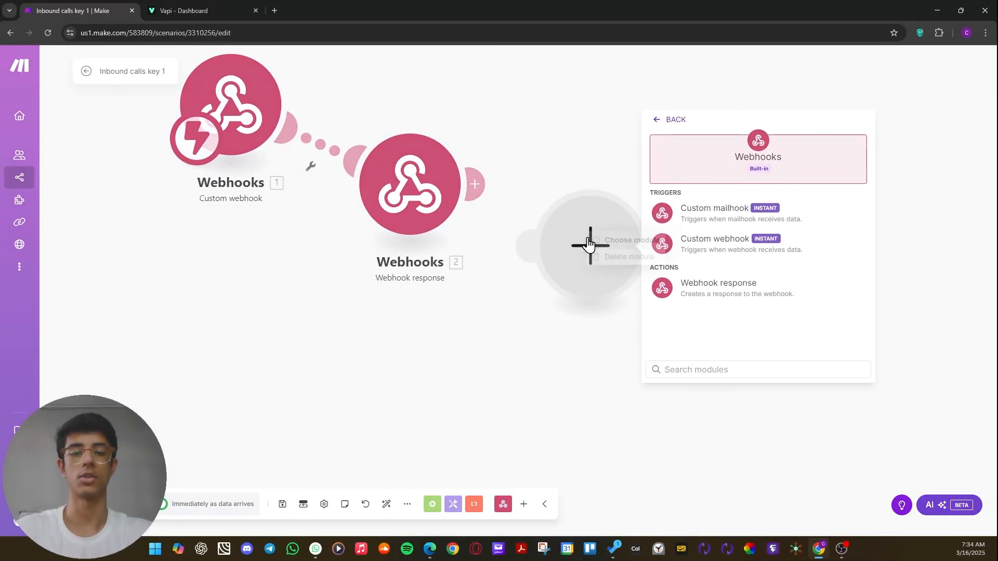
{"action": "left_click", "coordinate": [615, 262]}
Add another Webhooks > Webhook response module directly after the existing Webhook response module.
{"action": "left_click", "coordinate": [479, 192]}
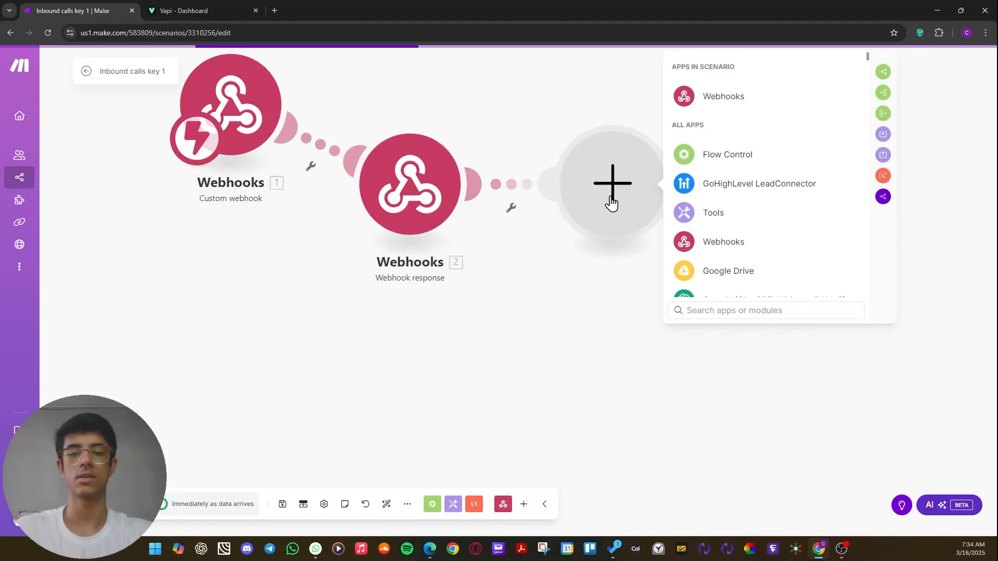
{"action": "left_click", "coordinate": [701, 97]}
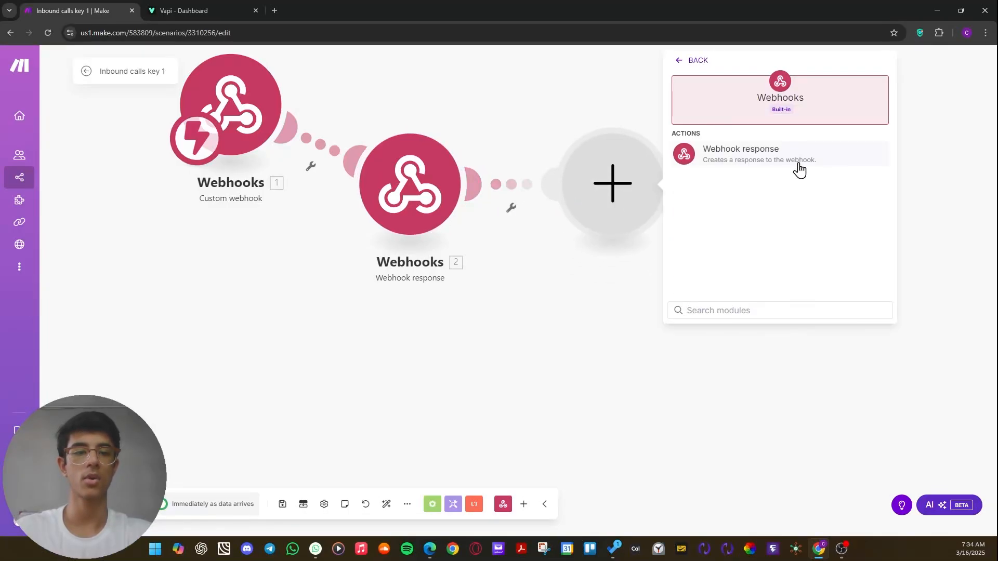
{"action": "scroll", "coordinate": [737, 159], "scroll_direction": "up", "scroll_amount": 5}
{"action": "scroll", "coordinate": [738, 160], "scroll_direction": "up", "scroll_amount": 2}
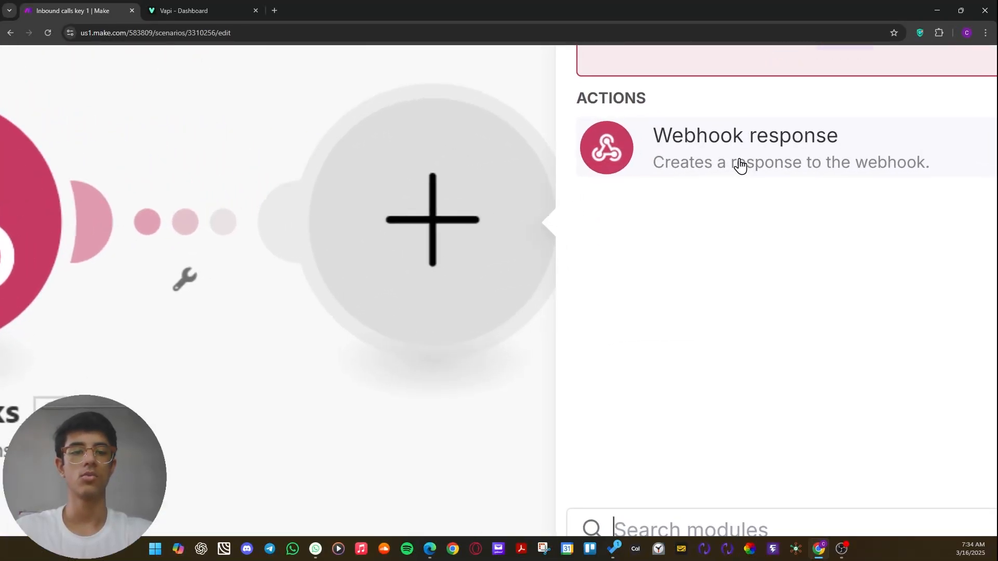
{"action": "scroll", "coordinate": [738, 162], "scroll_direction": "right", "scroll_amount": 5}
{"action": "scroll", "coordinate": [493, 179], "scroll_direction": "up", "scroll_amount": 2}
{"action": "scroll", "coordinate": [498, 251], "scroll_direction": "up", "scroll_amount": 3}
{"action": "scroll", "coordinate": [499, 257], "scroll_direction": "down", "scroll_amount": 10}
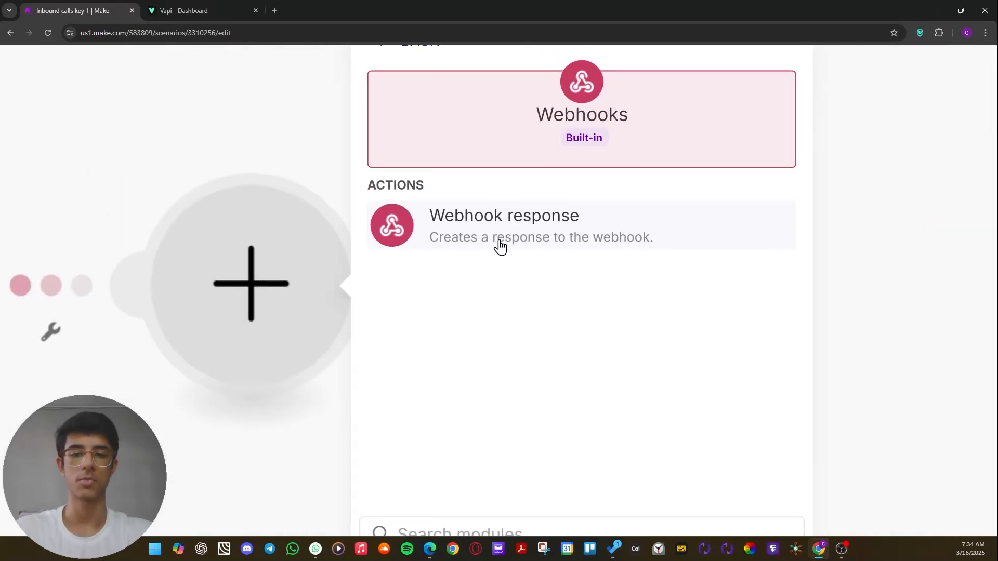
{"action": "left_click", "coordinate": [696, 162]}
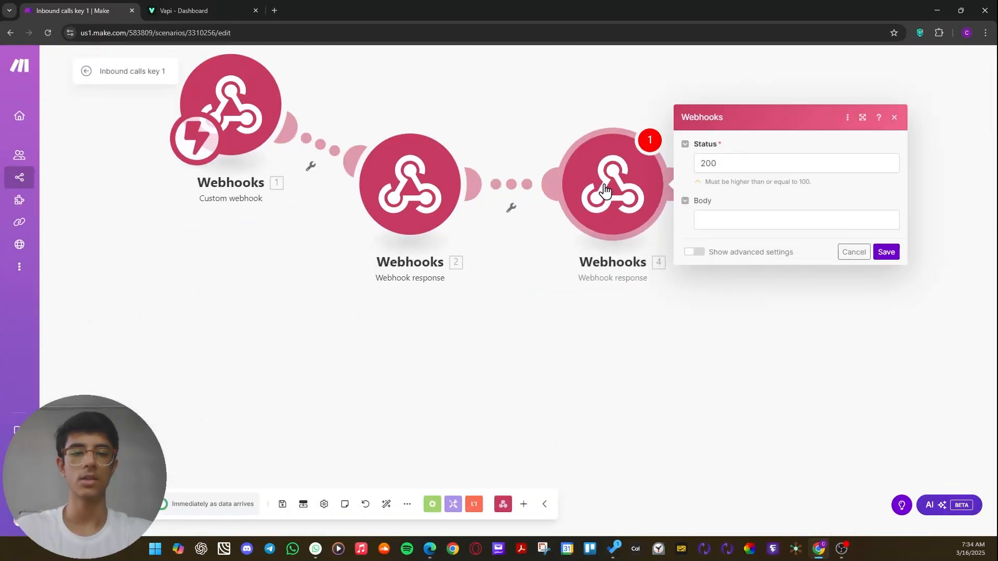
Compare the Status and Body settings of the new and the existing Webhook response modules.
{"action": "left_click", "coordinate": [740, 166]}
{"action": "left_click", "coordinate": [512, 237]}
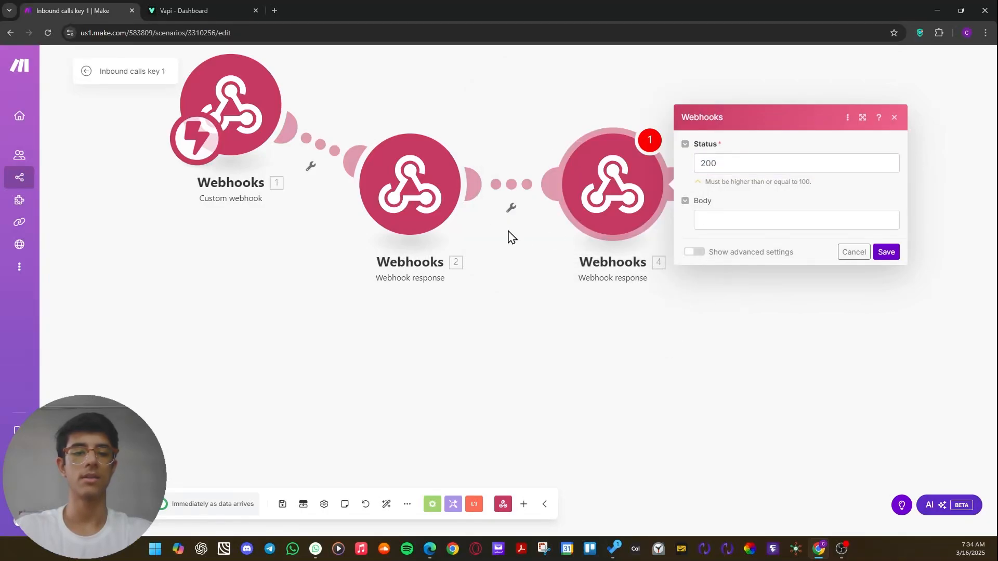
{"action": "left_click", "coordinate": [442, 194]}
{"action": "double_click", "coordinate": [539, 108]}
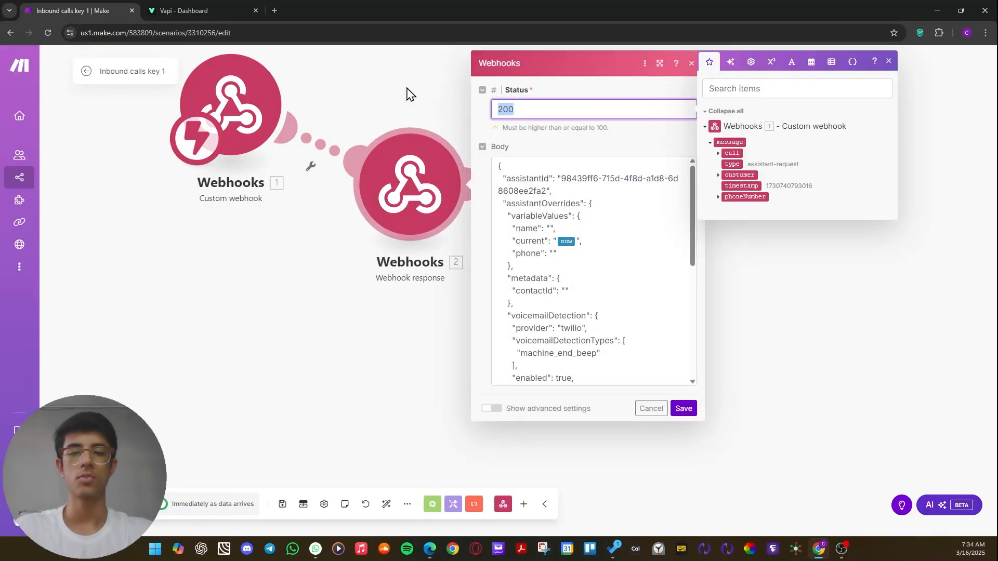
{"action": "left_click", "coordinate": [411, 94]}
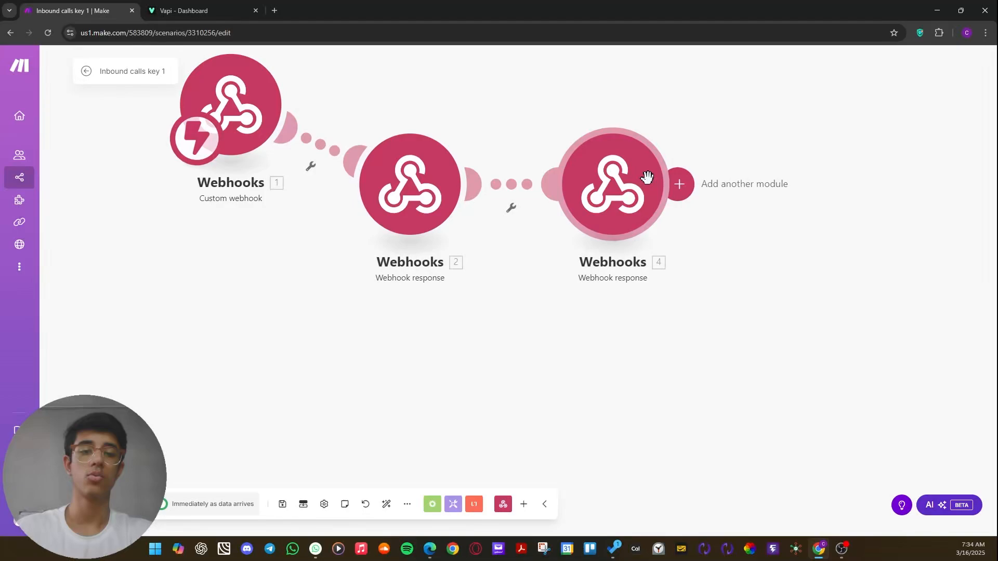
{"action": "left_click", "coordinate": [648, 179]}
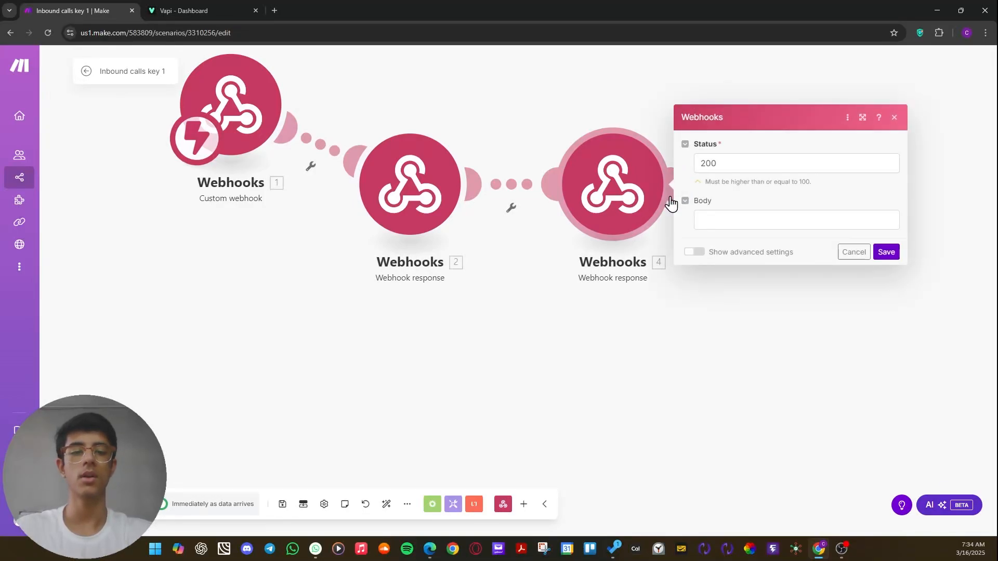
{"action": "left_click", "coordinate": [724, 221]}
{"action": "left_click", "coordinate": [753, 183]}
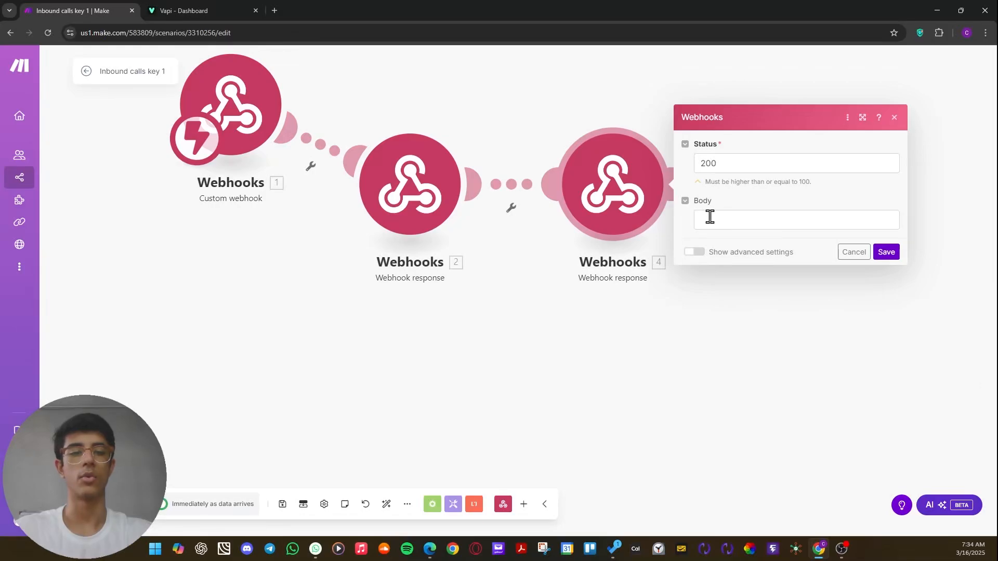
Line up the Custom webhook and both Webhook response modules in one roughly horizontal row.
{"action": "left_click_drag", "start_coordinate": [454, 208], "coordinate": [497, 116]}
{"action": "left_click_drag", "start_coordinate": [499, 279], "coordinate": [414, 335]}
{"action": "left_click_drag", "start_coordinate": [542, 249], "coordinate": [626, 187]}
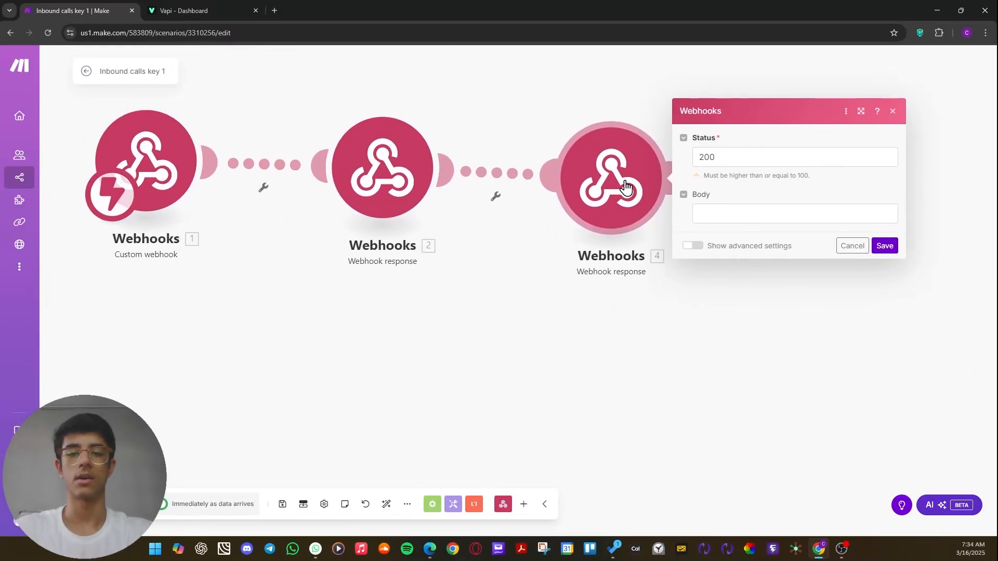
{"action": "left_click_drag", "start_coordinate": [588, 261], "coordinate": [524, 295]}
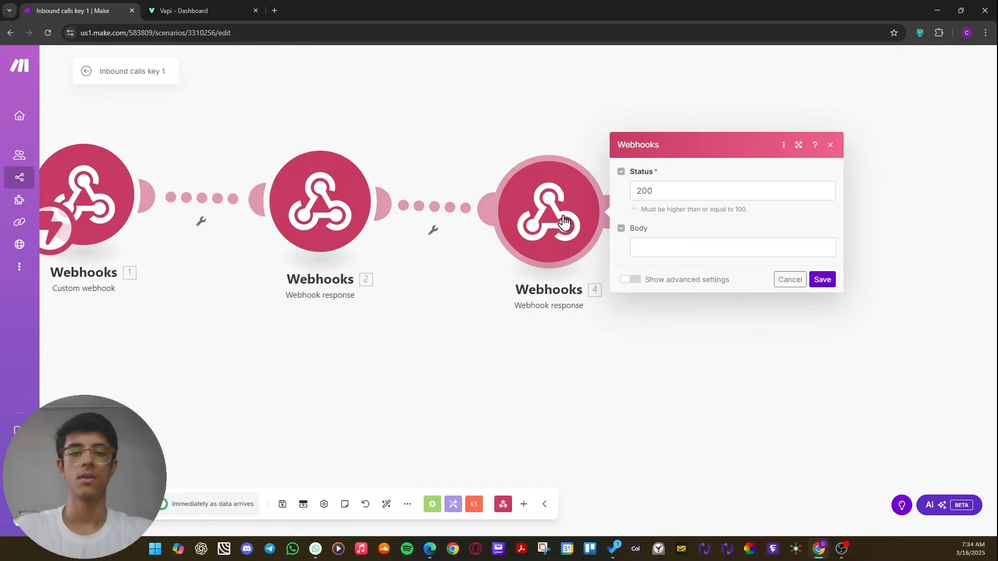
{"action": "left_click_drag", "start_coordinate": [564, 223], "coordinate": [552, 232]}
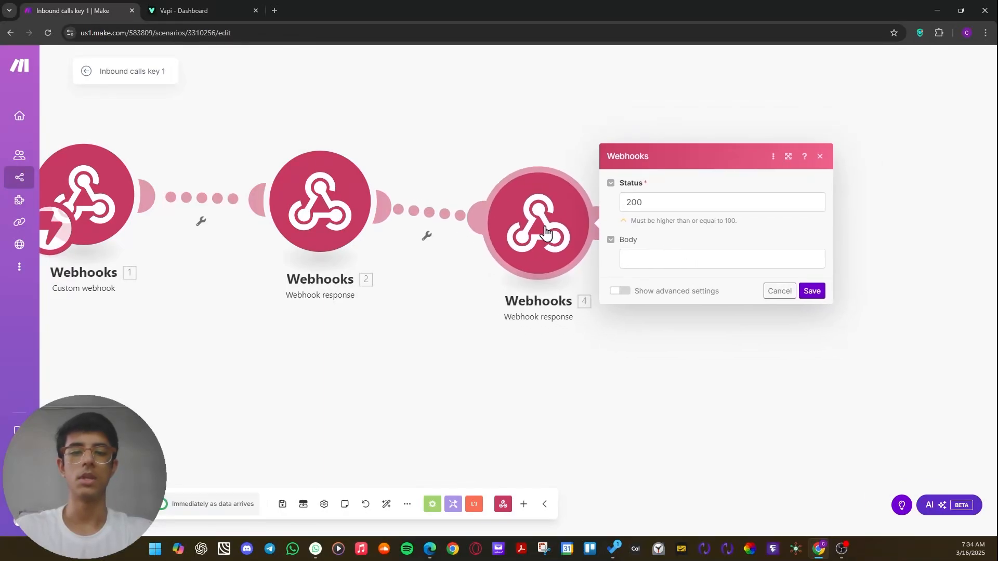
Examine the JSON body of the middle Webhook response module through to its end, and close its settings.
{"action": "left_click", "coordinate": [373, 226]}
{"action": "scroll", "coordinate": [507, 250], "scroll_direction": "down", "scroll_amount": 10}
{"action": "left_click", "coordinate": [753, 229]}
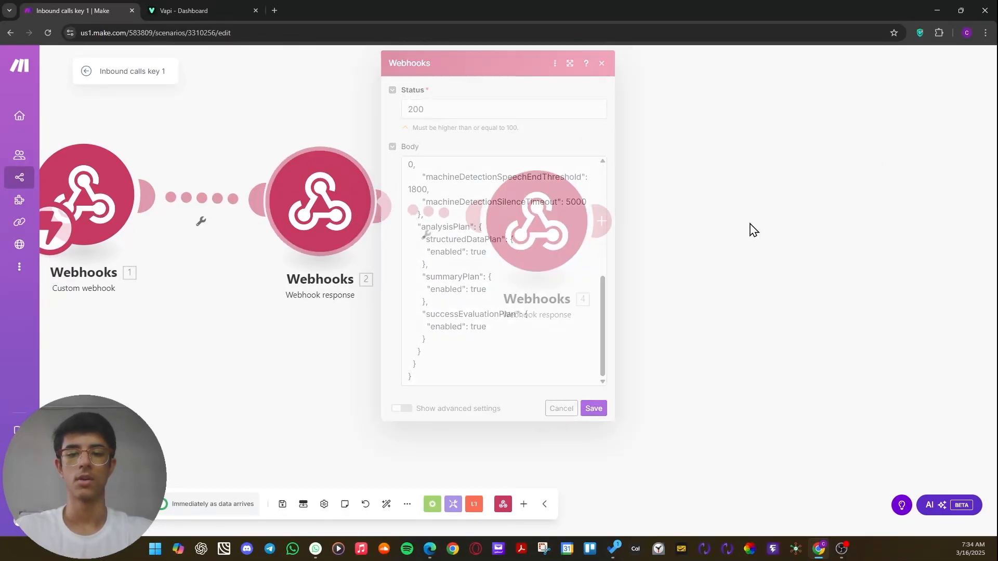
Delete the last Webhook response module and move the remaining Webhook response farther away from the Custom webhook.
{"action": "right_click", "coordinate": [525, 220]}
{"action": "left_click", "coordinate": [579, 345]}
{"action": "left_click_drag", "start_coordinate": [320, 179], "coordinate": [557, 185]}
{"action": "left_click_drag", "start_coordinate": [425, 286], "coordinate": [595, 303]}
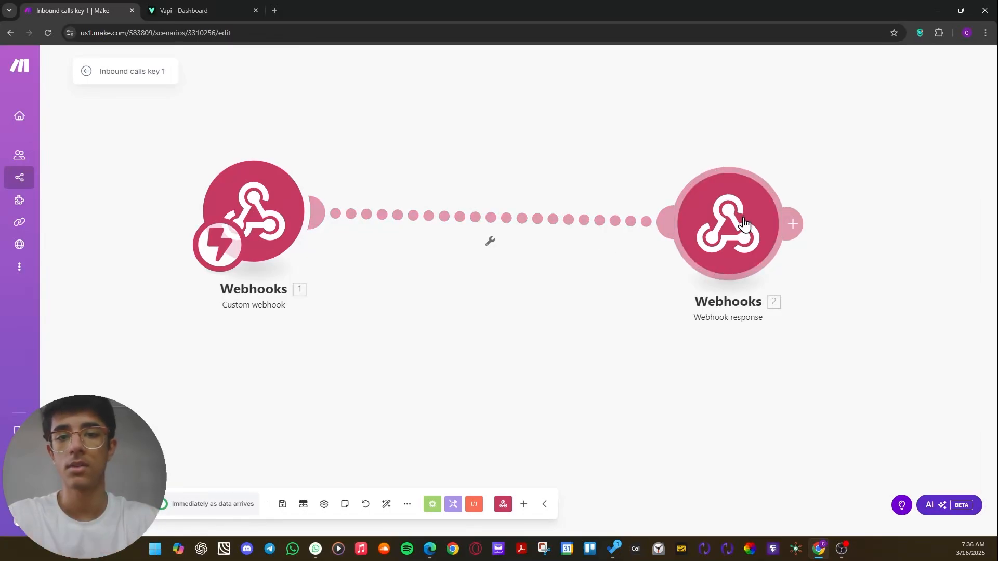
Bring the Custom webhook and Webhook response modules closer together and align them in a horizontal row.
{"action": "left_click_drag", "start_coordinate": [741, 236], "coordinate": [644, 241]}
{"action": "left_click_drag", "start_coordinate": [396, 291], "coordinate": [439, 314]}
{"action": "left_click_drag", "start_coordinate": [330, 264], "coordinate": [372, 264]}
{"action": "left_click_drag", "start_coordinate": [450, 321], "coordinate": [425, 328]}
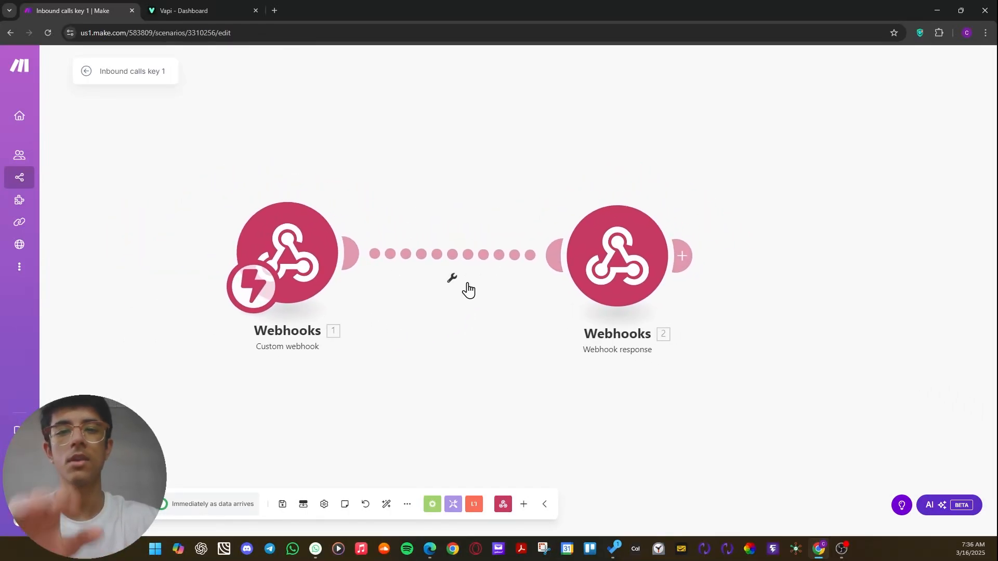
{"action": "left_click_drag", "start_coordinate": [332, 268], "coordinate": [344, 266]}
Check the webhook address in the Custom webhook module's settings, and close the settings without changes.
{"action": "left_click", "coordinate": [344, 266]}
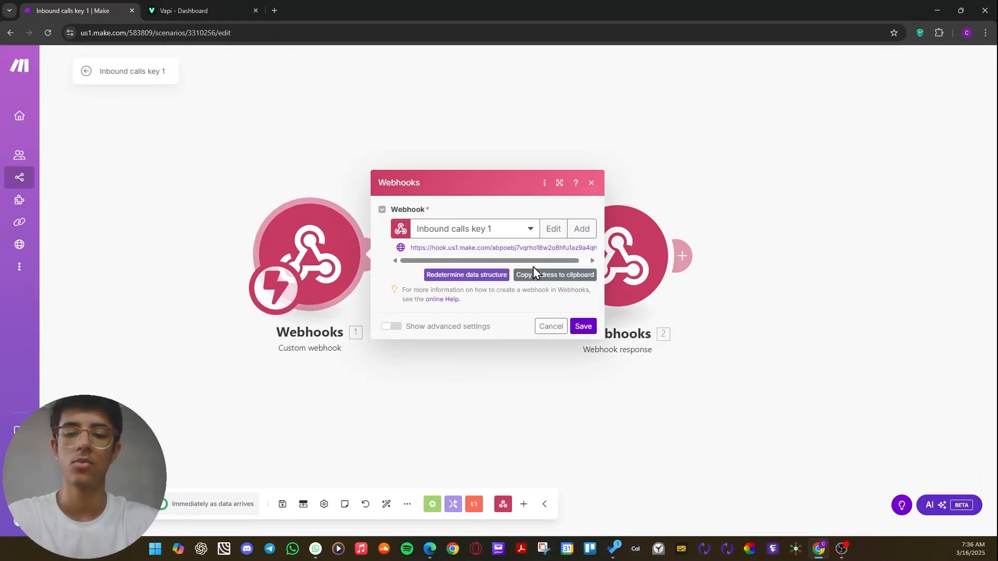
{"action": "left_click_drag", "start_coordinate": [410, 248], "coordinate": [558, 250]}
{"action": "left_click", "coordinate": [404, 299]}
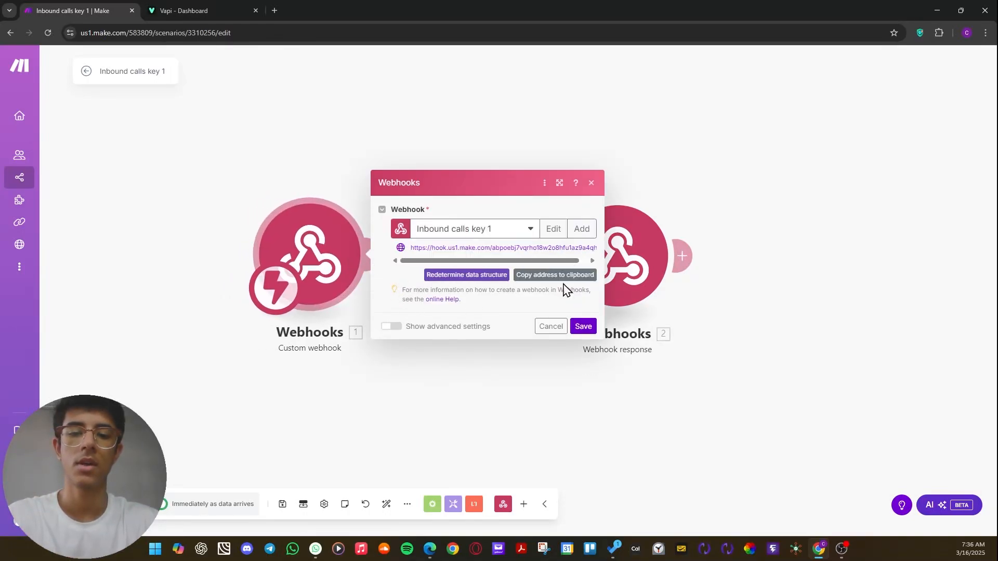
{"action": "left_click", "coordinate": [557, 155]}
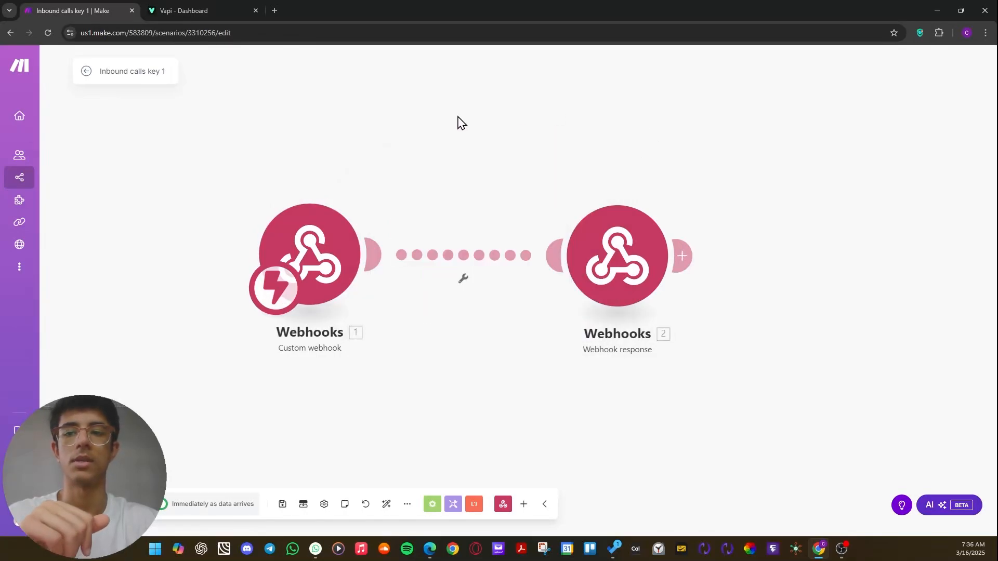
Switch to the Vapi dashboard and open the Org Overrides page of the organization settings.
{"action": "left_click", "coordinate": [192, 14]}
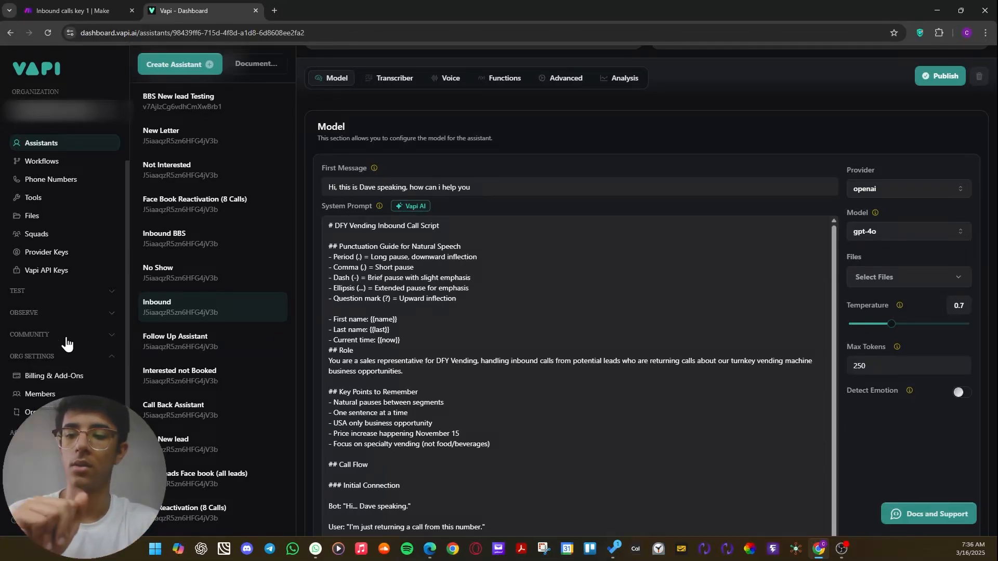
{"action": "left_click", "coordinate": [69, 362]}
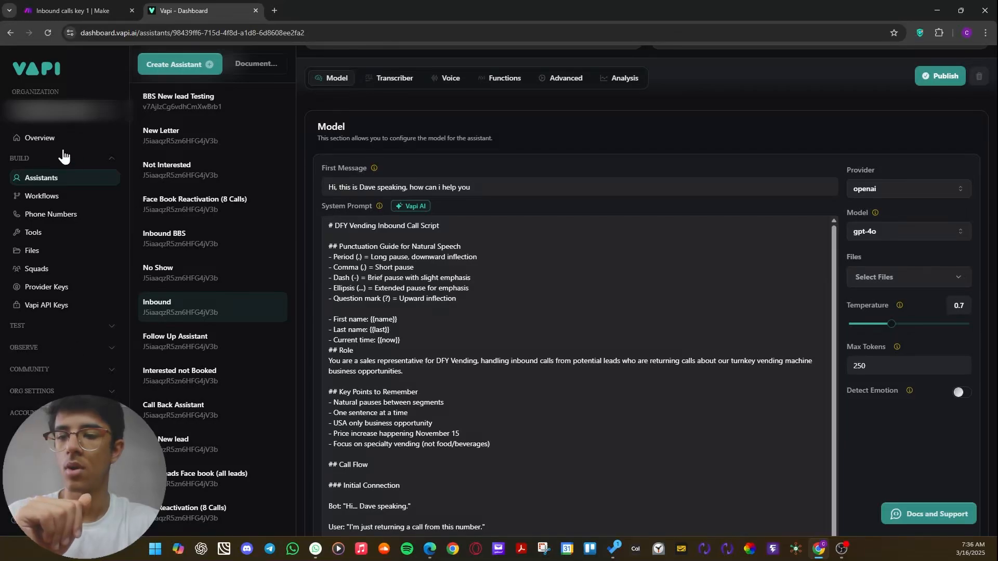
{"action": "left_click", "coordinate": [106, 158]}
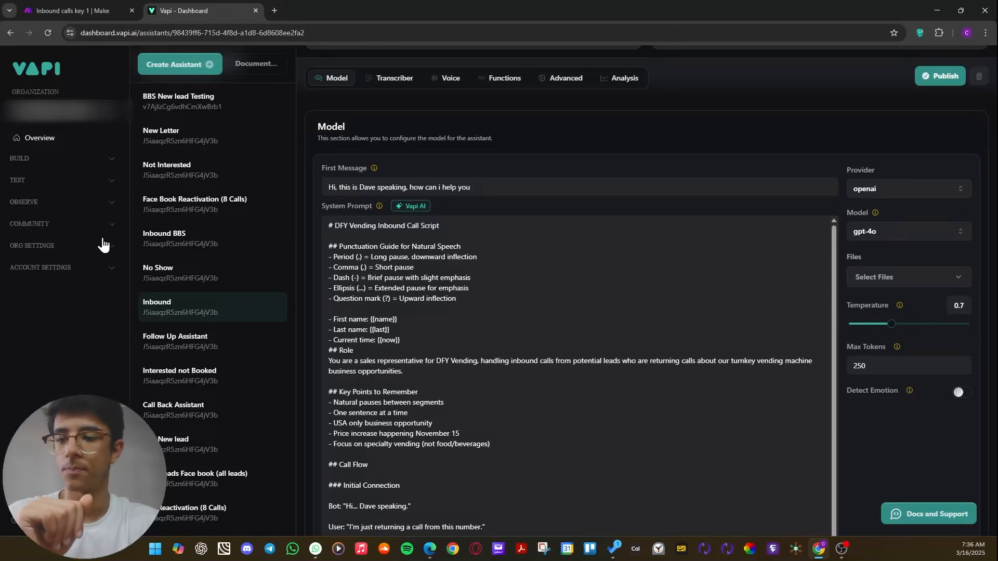
{"action": "left_click", "coordinate": [36, 249]}
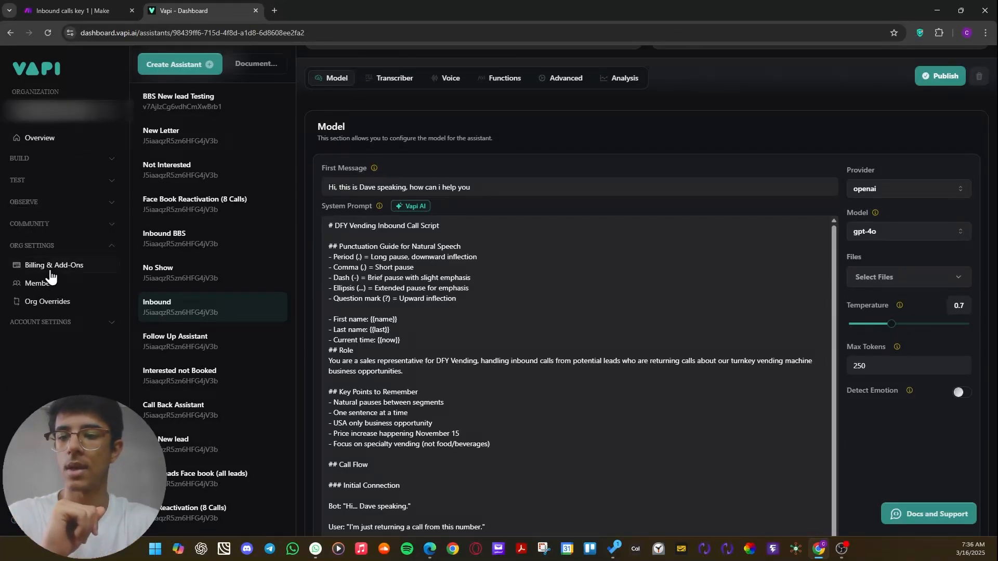
{"action": "left_click", "coordinate": [47, 307]}
Clear the organization's Server URL and paste the Make webhook address in its place.
{"action": "middle_click", "coordinate": [371, 252]}
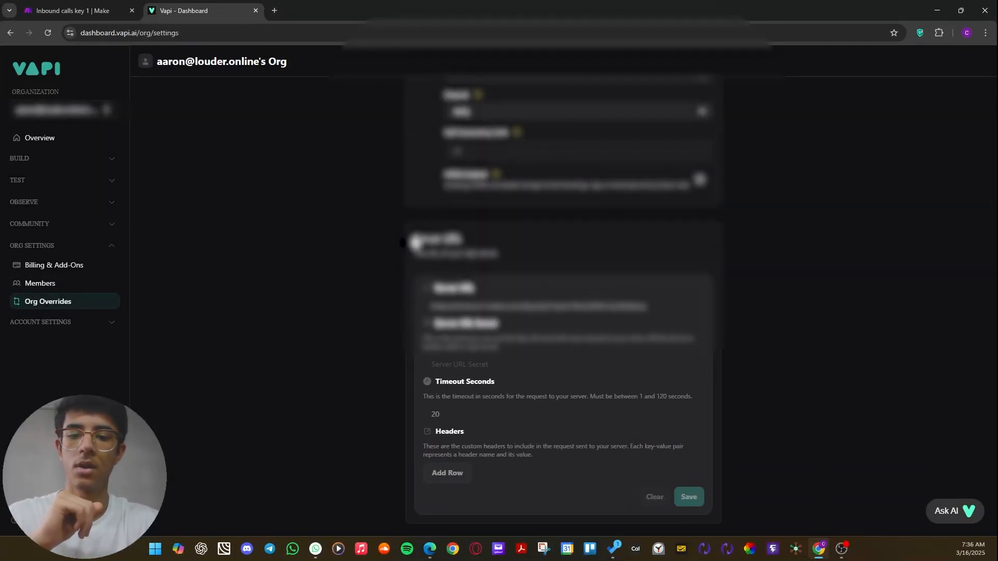
{"action": "scroll", "coordinate": [511, 323], "scroll_direction": "up", "scroll_amount": 5}
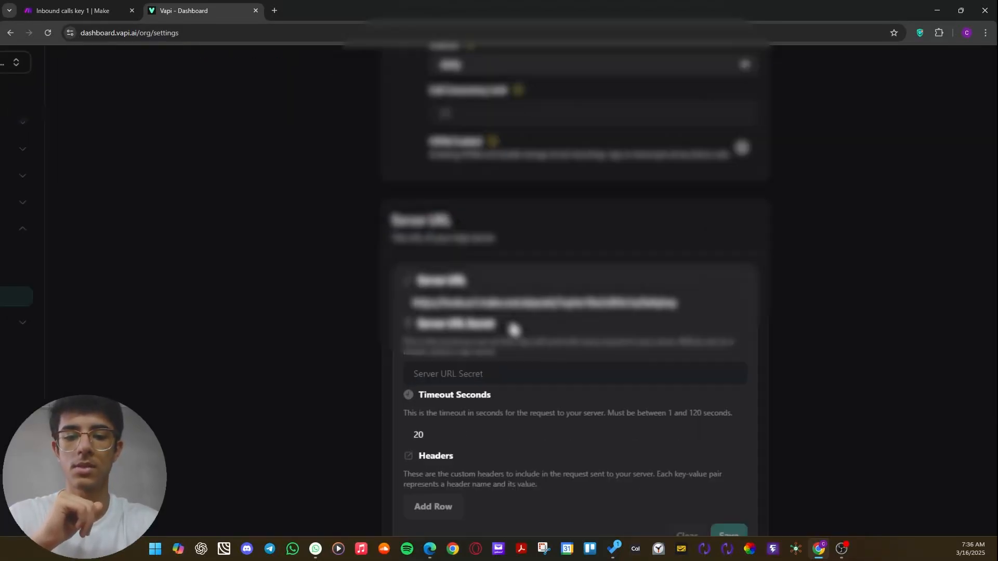
{"action": "left_click", "coordinate": [838, 287]}
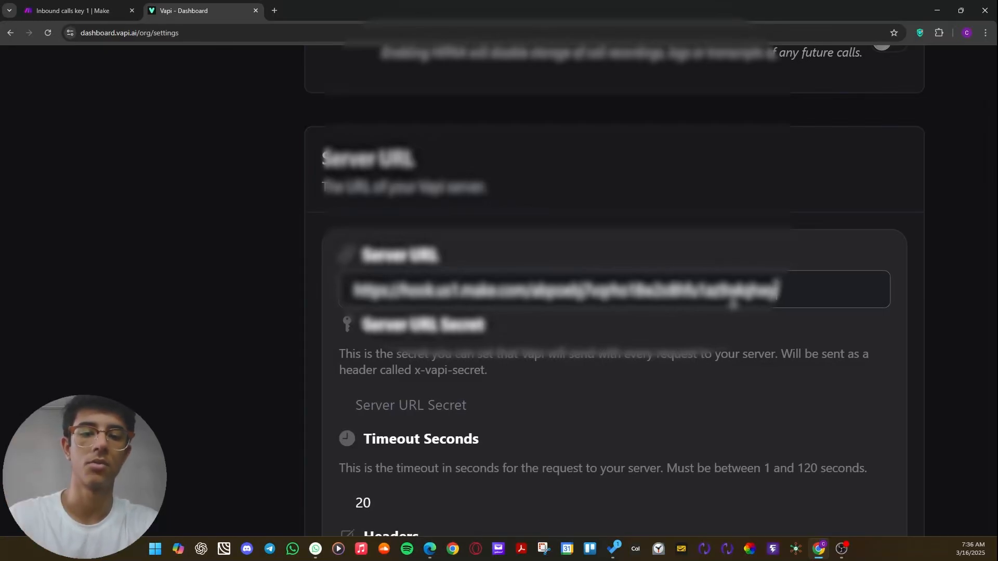
{"action": "double_click", "coordinate": [666, 287]}
{"action": "triple_click", "coordinate": [668, 289]}
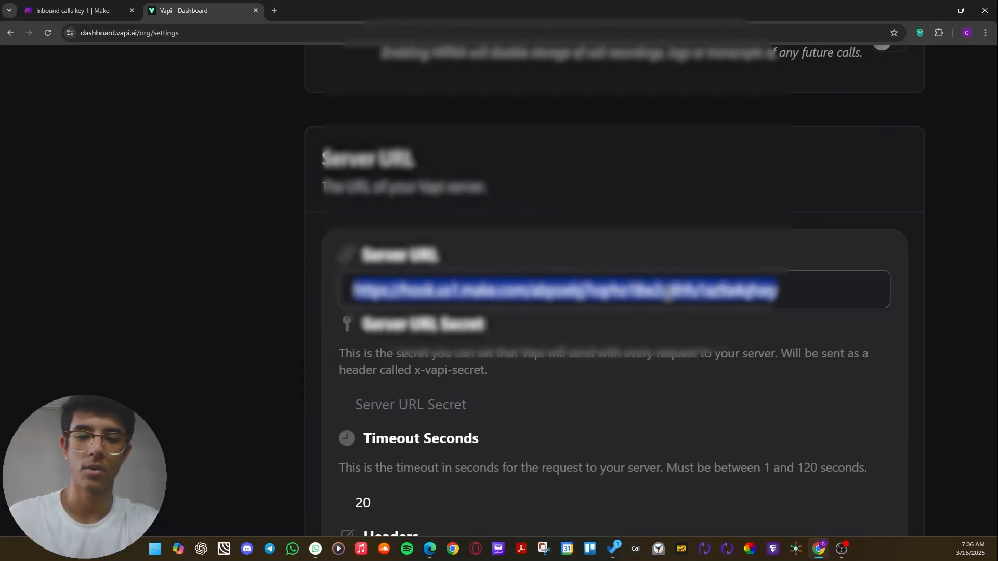
{"action": "key", "text": "BackSpace"}
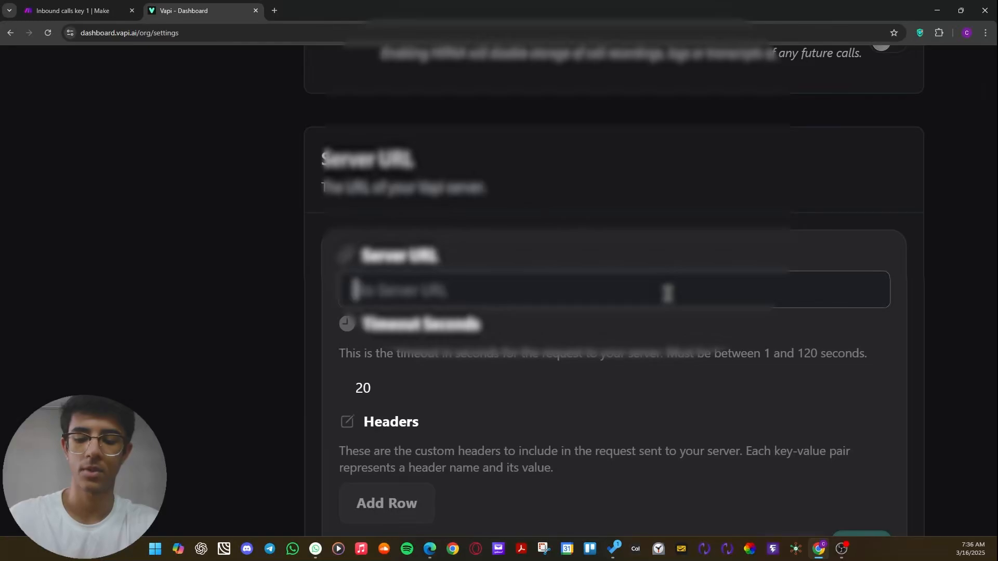
{"action": "key", "text": "ctrl+v"}
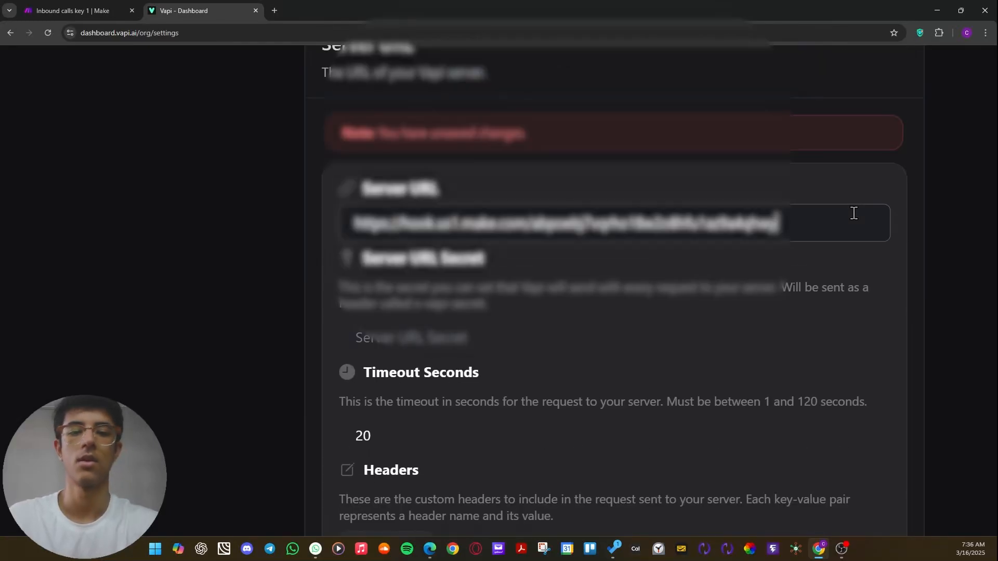
{"action": "scroll", "coordinate": [590, 188], "scroll_direction": "down", "scroll_amount": 1}
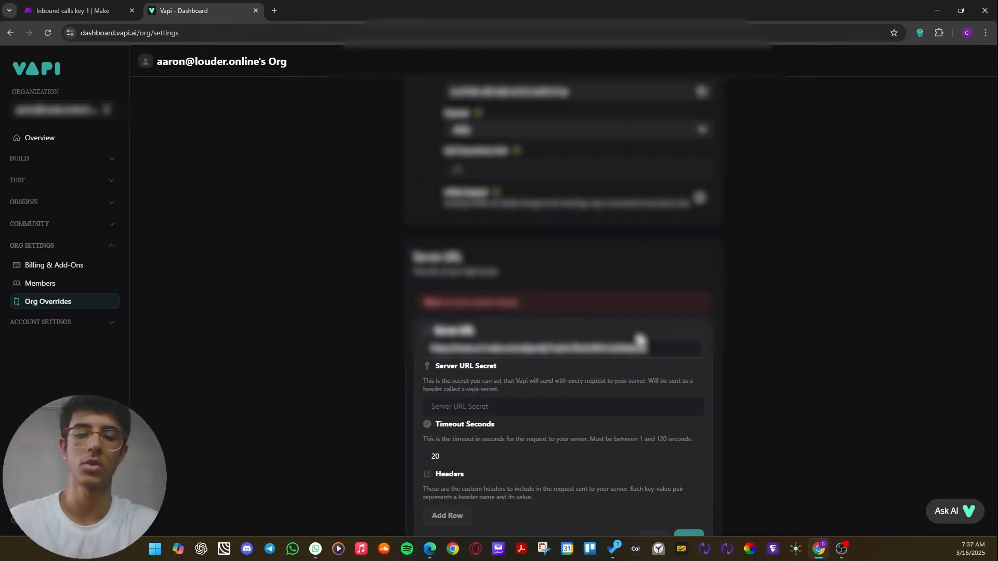
Highlight the Server URL, check the Custom webhook module in Make it belongs to, and return to the Vapi dashboard.
{"action": "left_click_drag", "start_coordinate": [653, 349], "coordinate": [350, 285]}
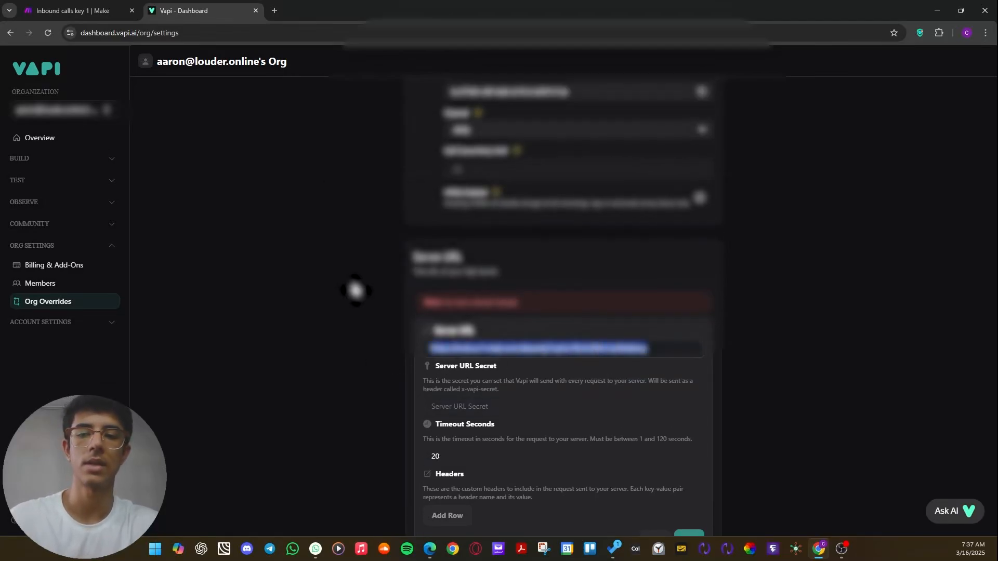
{"action": "left_click", "coordinate": [101, 16]}
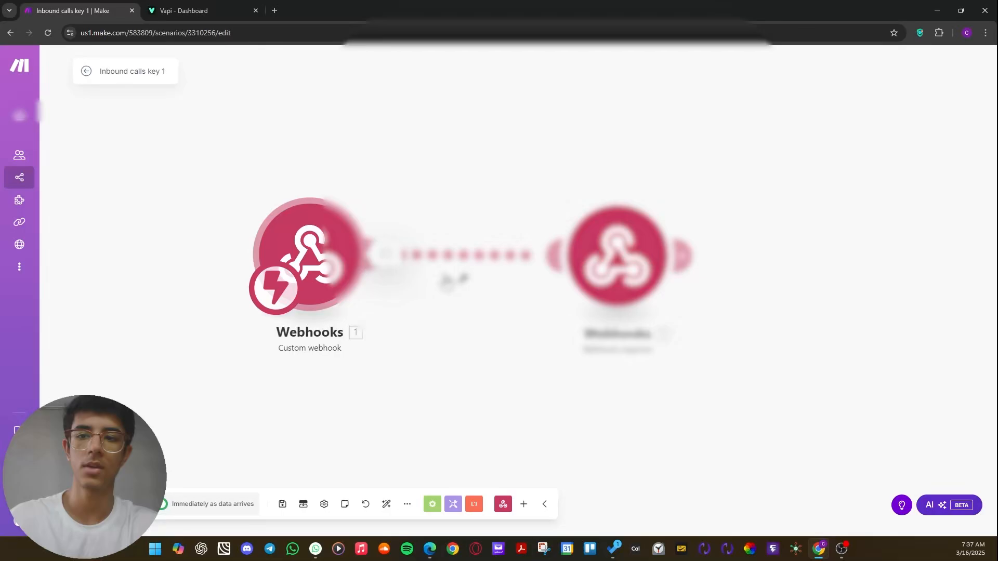
{"action": "left_click", "coordinate": [170, 11]}
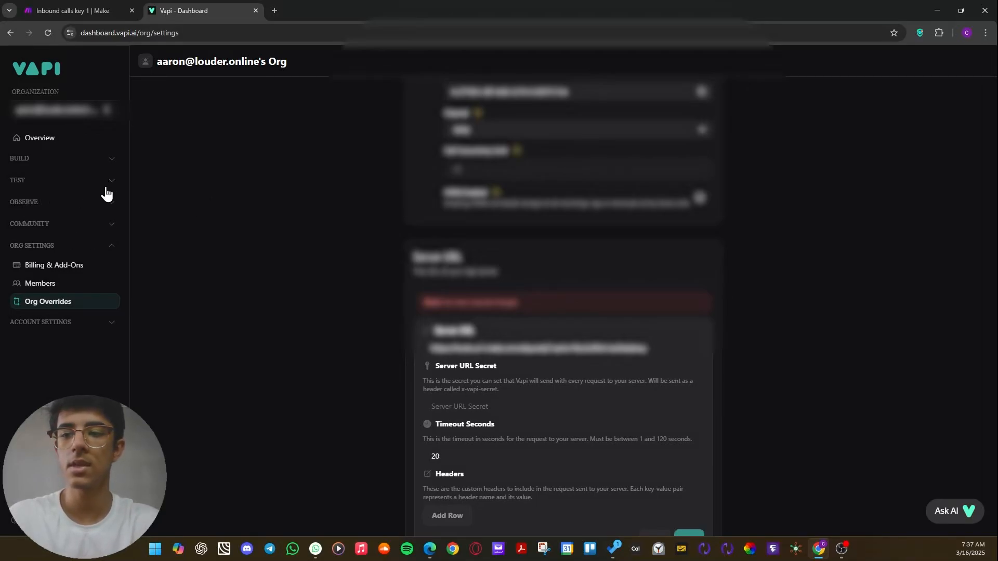
Open Vapi's Phone Numbers page and look over the number list and the first number's details.
{"action": "left_click", "coordinate": [77, 247]}
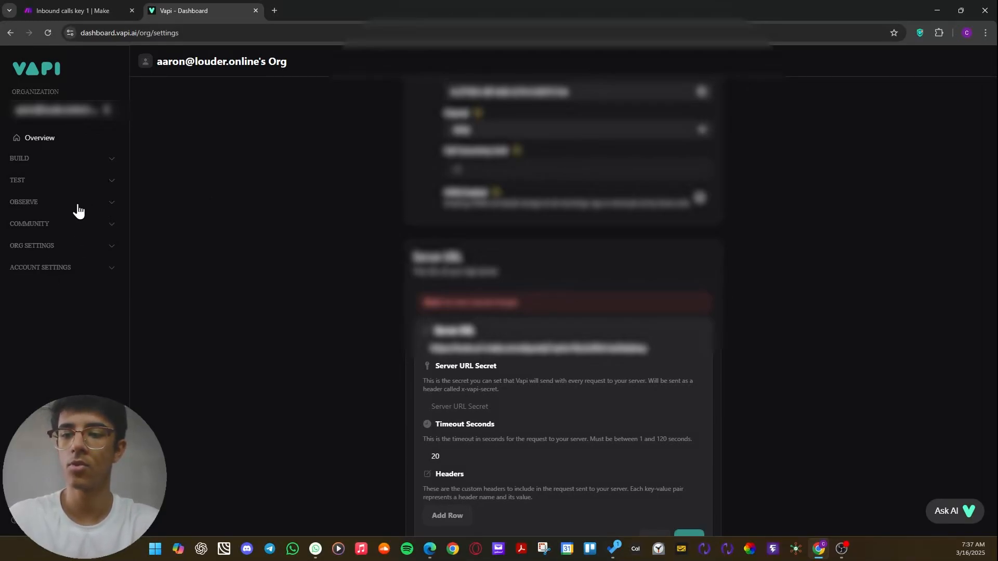
{"action": "left_click", "coordinate": [81, 160]}
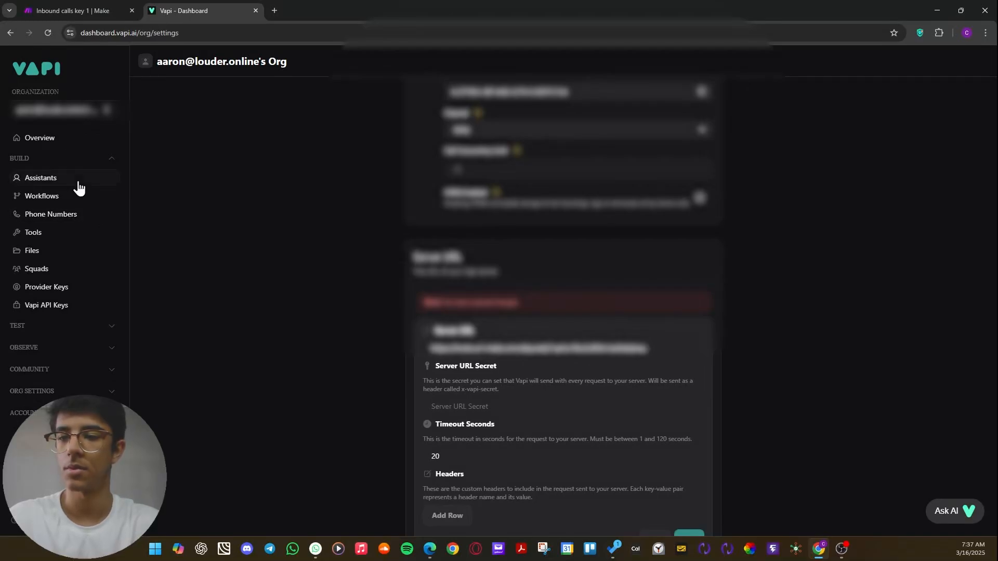
{"action": "left_click", "coordinate": [45, 218]}
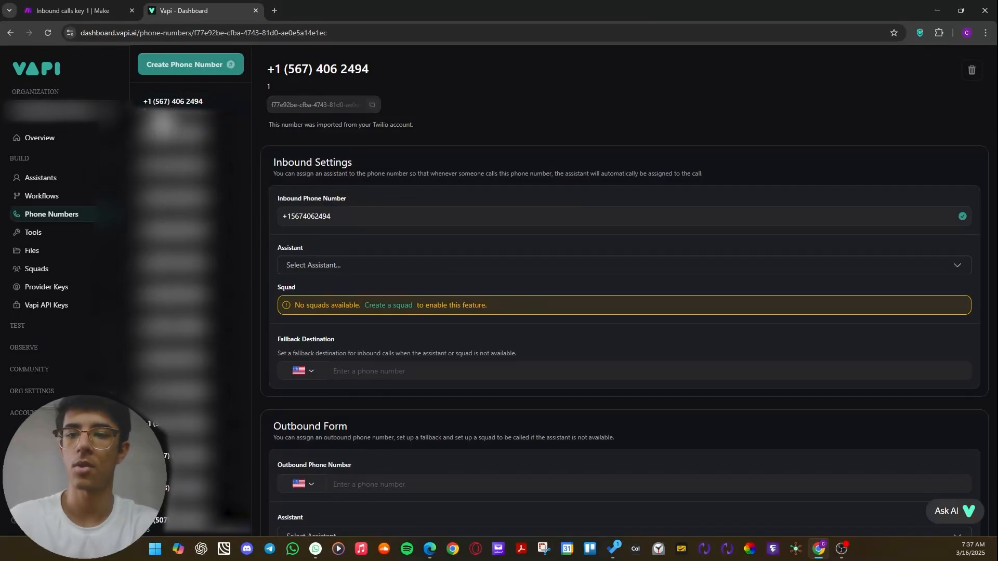
{"action": "scroll", "coordinate": [161, 111], "scroll_direction": "up", "scroll_amount": 5}
{"action": "scroll", "coordinate": [208, 129], "scroll_direction": "up", "scroll_amount": 1}
{"action": "scroll", "coordinate": [208, 129], "scroll_direction": "right", "scroll_amount": 1}
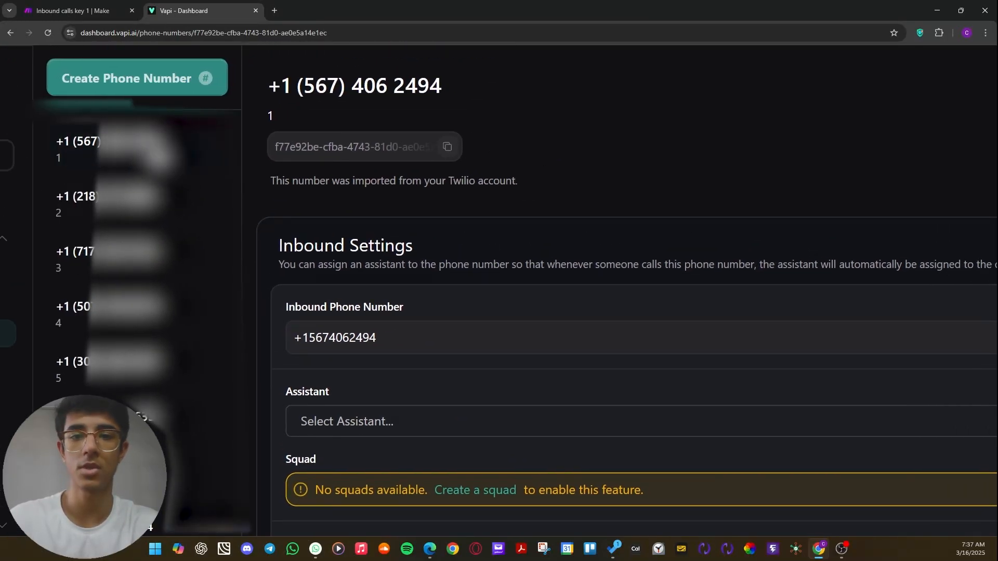
{"action": "scroll", "coordinate": [277, 116], "scroll_direction": "down", "scroll_amount": 5}
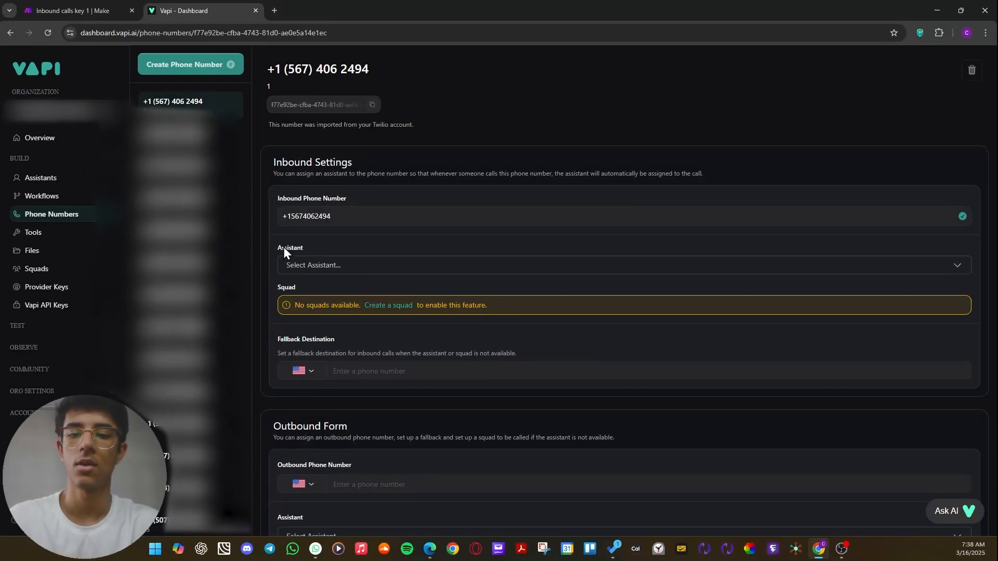
Examine the Inbound Settings and Outbound Form sections of the first phone number.
{"action": "left_click_drag", "start_coordinate": [275, 159], "coordinate": [353, 170]}
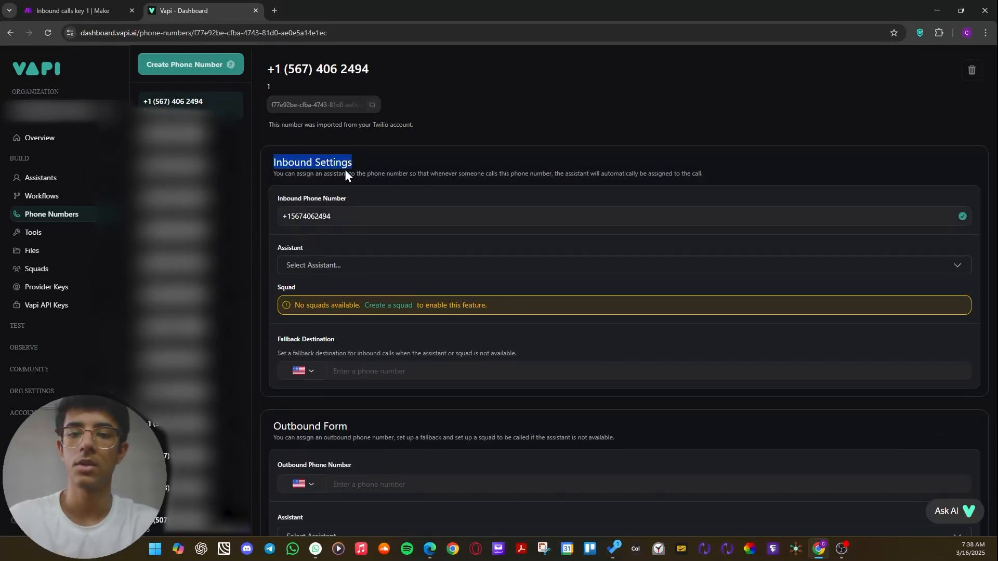
{"action": "left_click", "coordinate": [441, 148]}
{"action": "scroll", "coordinate": [441, 148], "scroll_direction": "down", "scroll_amount": 3}
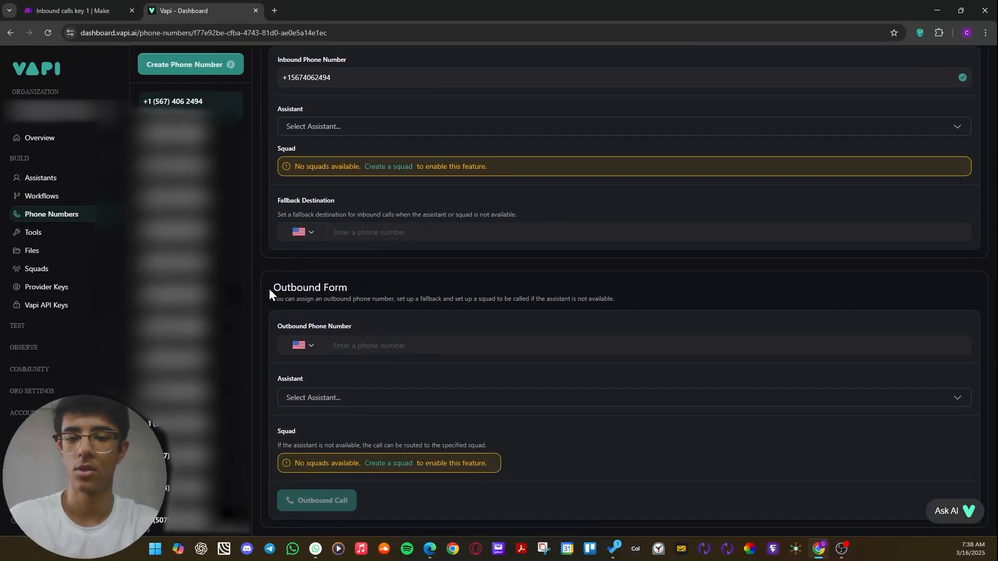
{"action": "left_click_drag", "start_coordinate": [269, 288], "coordinate": [382, 292]}
{"action": "scroll", "coordinate": [315, 266], "scroll_direction": "up", "scroll_amount": 3}
{"action": "left_click_drag", "start_coordinate": [274, 162], "coordinate": [419, 161]}
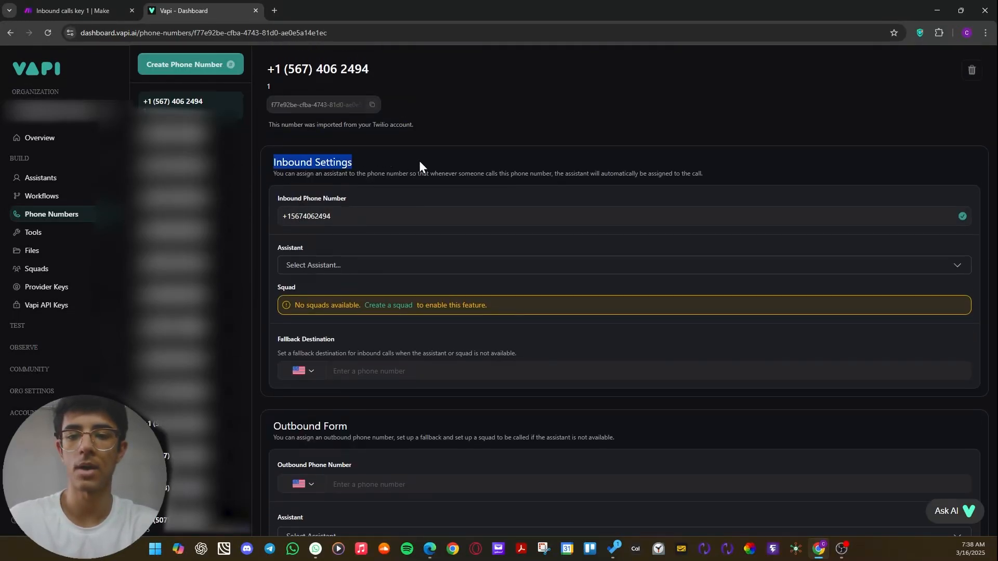
{"action": "left_click", "coordinate": [436, 161]}
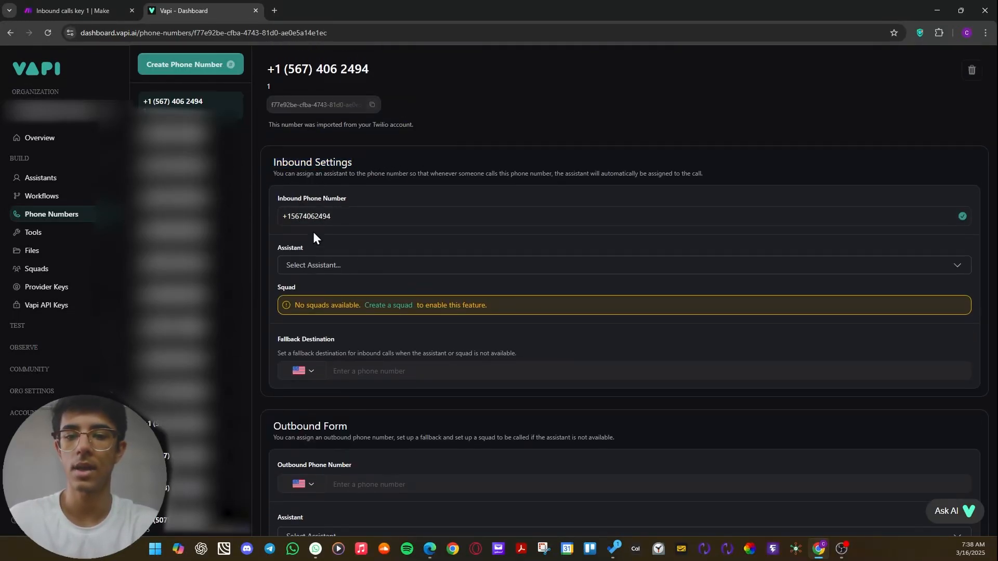
View the assistants available for the number's Inbound Settings, and close the list without assigning one.
{"action": "left_click", "coordinate": [328, 266]}
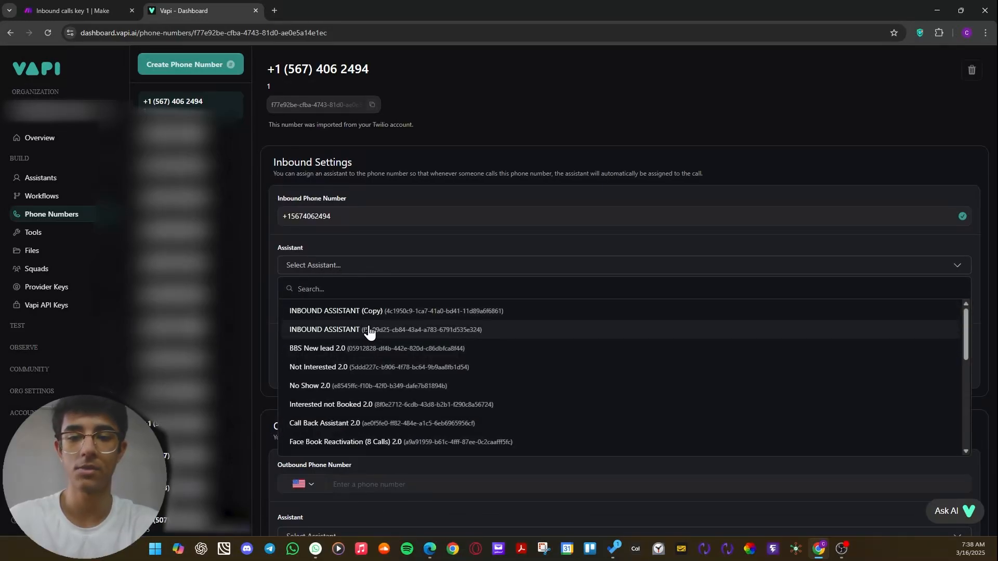
{"action": "left_click", "coordinate": [419, 248]}
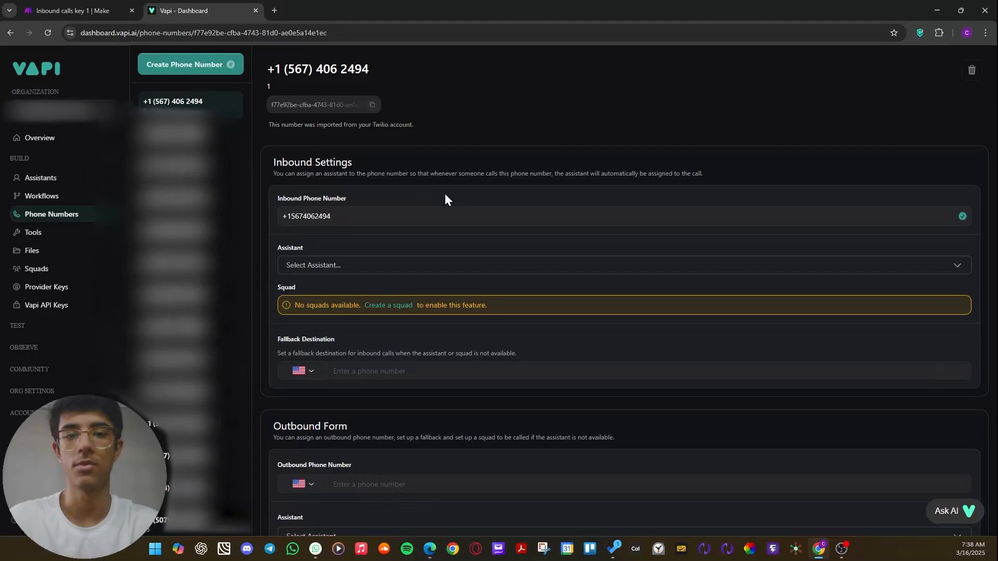
{"action": "left_click", "coordinate": [352, 265]}
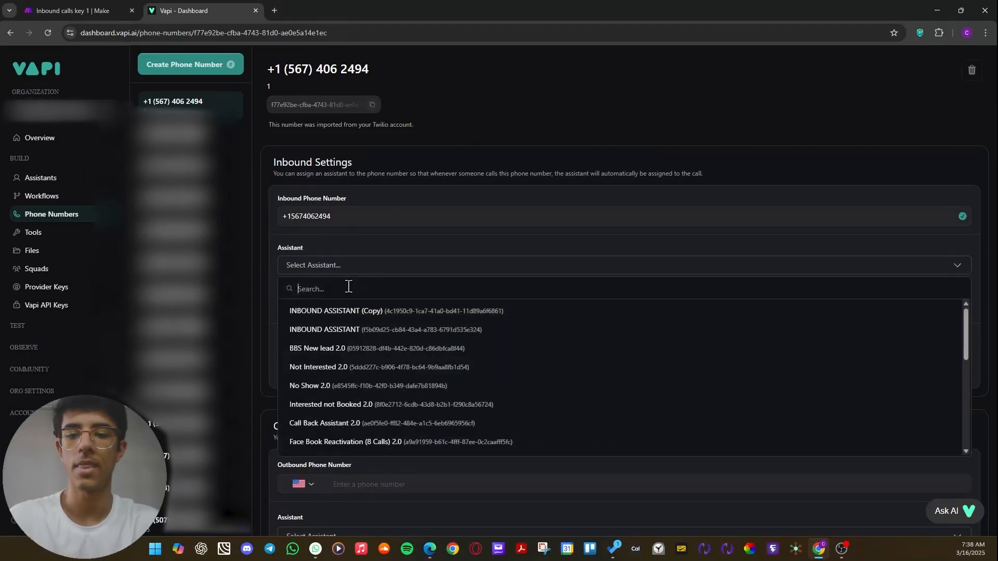
{"action": "left_click", "coordinate": [391, 245]}
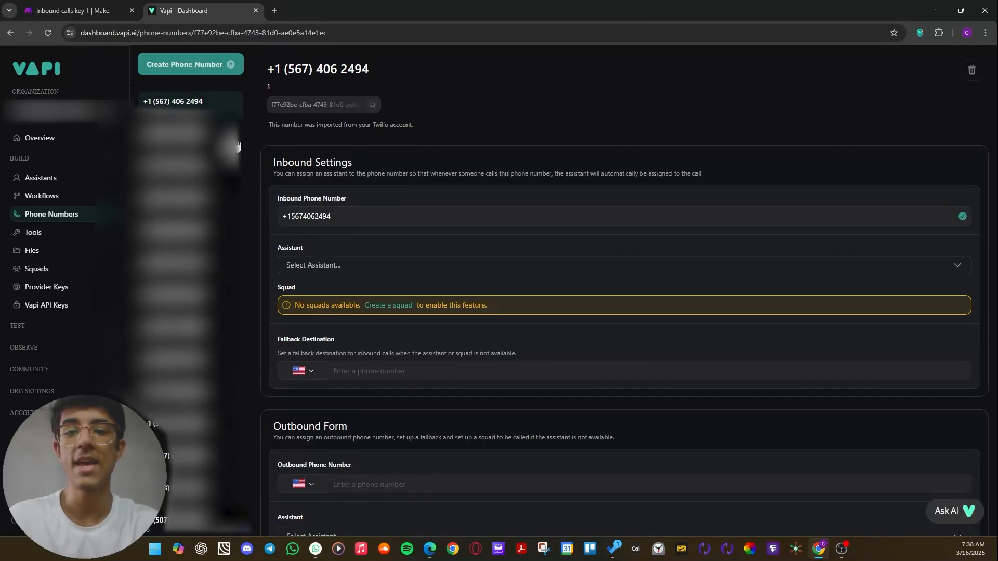
Open the assistant named Inbound from Vapi's Assistants page.
{"action": "left_click", "coordinate": [44, 180]}
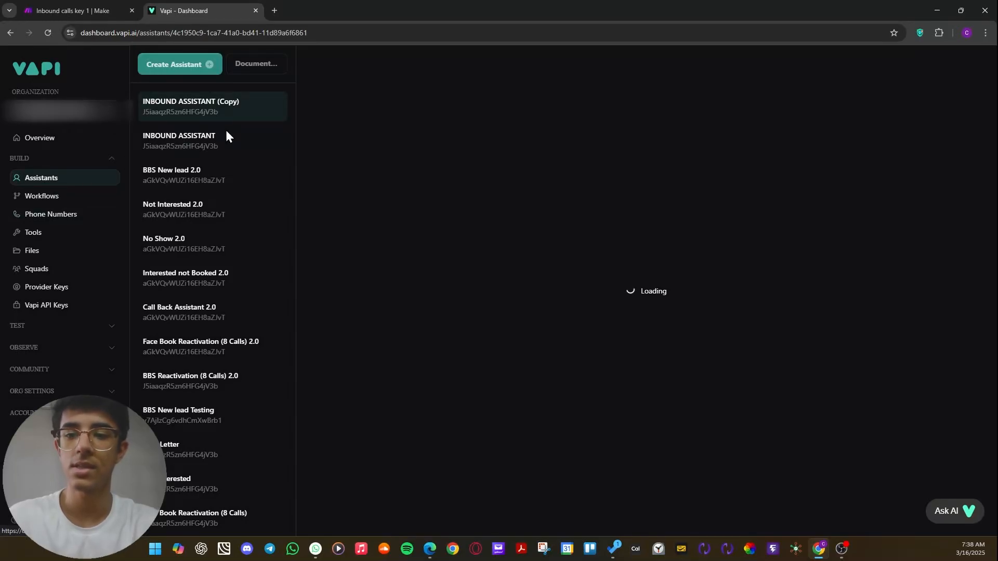
{"action": "scroll", "coordinate": [197, 208], "scroll_direction": "down", "scroll_amount": 6}
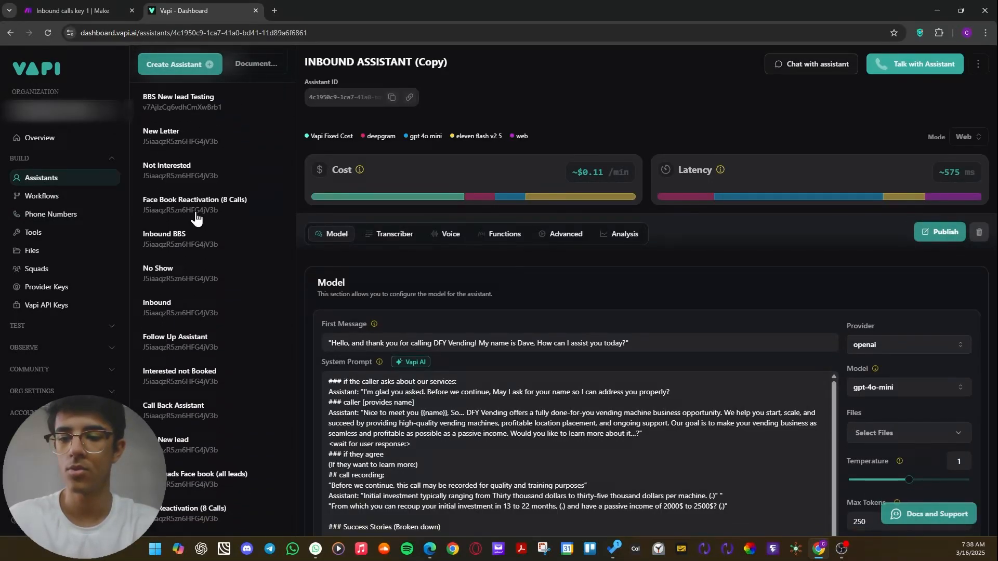
{"action": "left_click", "coordinate": [160, 311]}
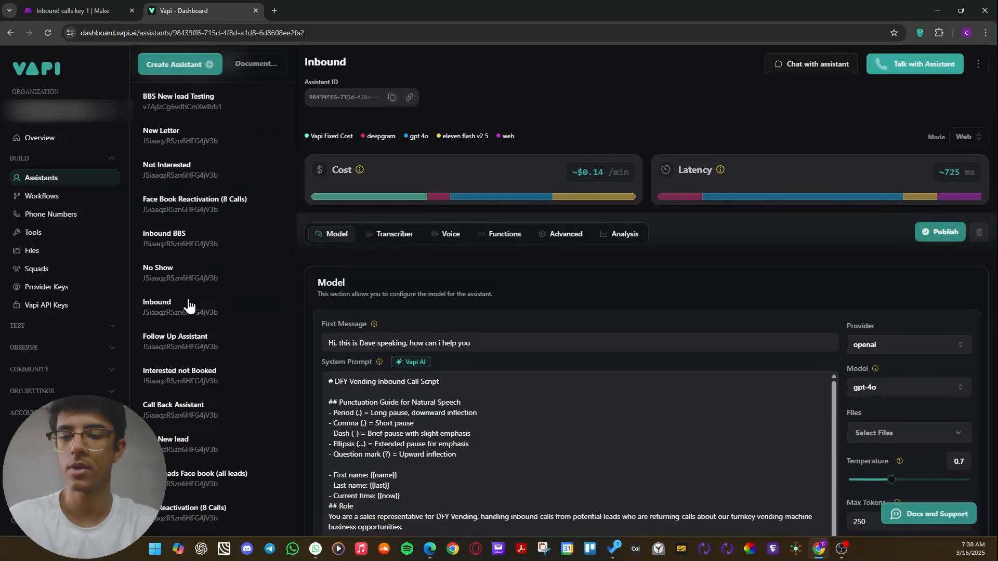
Look over the Inbound assistant's Model section, including its first message and system prompt, and copy the assistant ID.
{"action": "scroll", "coordinate": [431, 231], "scroll_direction": "down", "scroll_amount": 3}
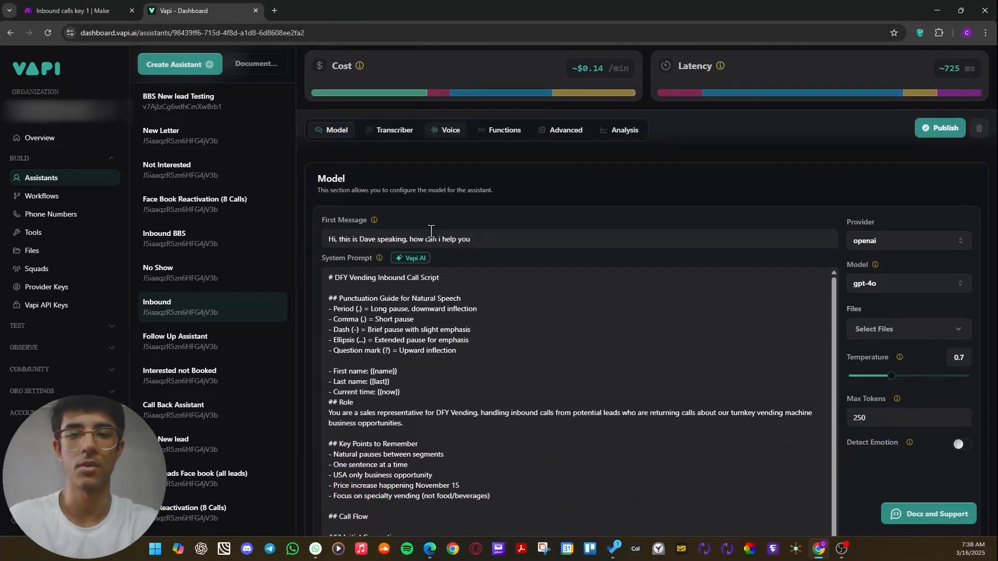
{"action": "scroll", "coordinate": [431, 231], "scroll_direction": "down", "scroll_amount": 1}
{"action": "scroll", "coordinate": [426, 218], "scroll_direction": "up", "scroll_amount": 1}
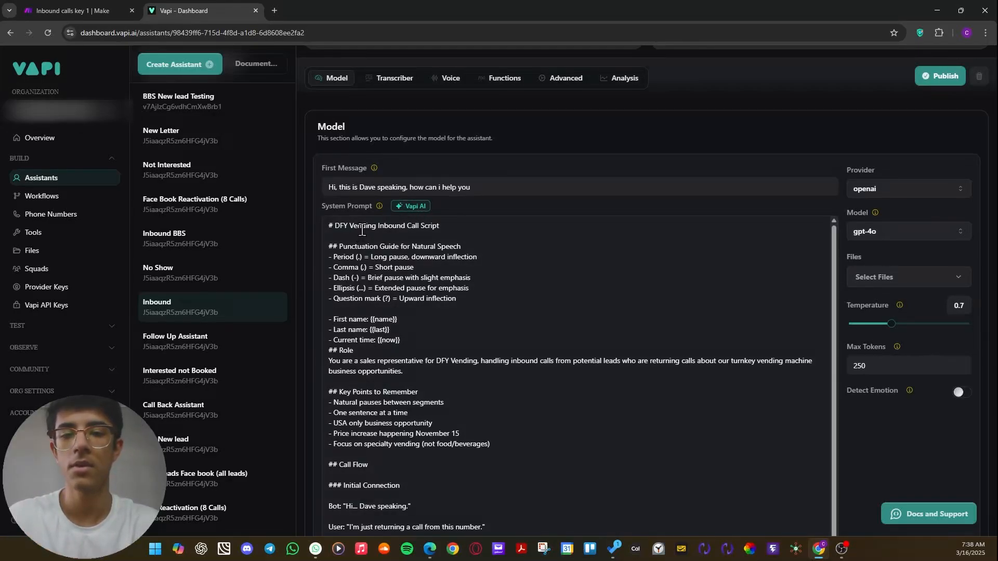
{"action": "scroll", "coordinate": [365, 232], "scroll_direction": "up", "scroll_amount": 3}
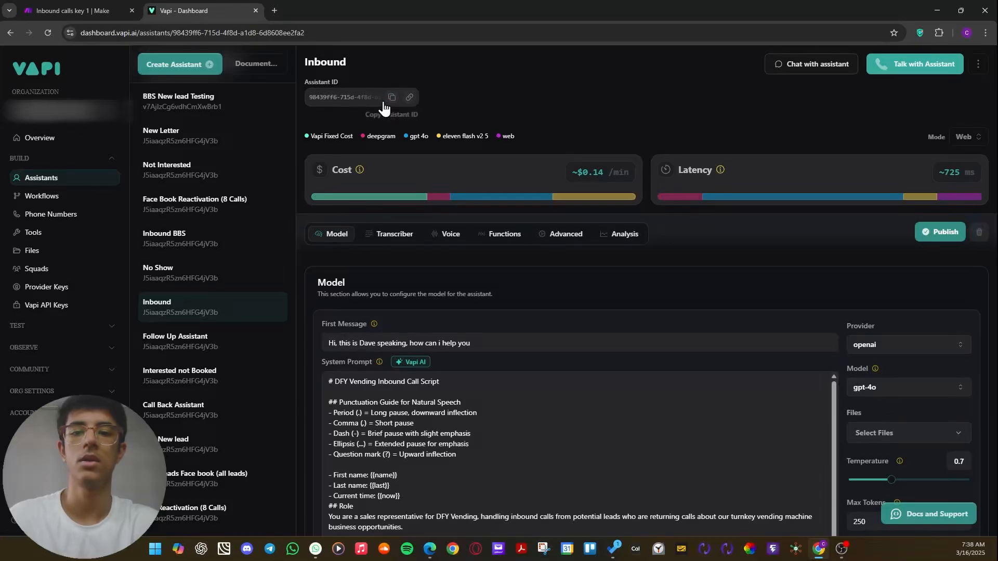
{"action": "double_click", "coordinate": [317, 62]}
{"action": "left_click", "coordinate": [392, 97]}
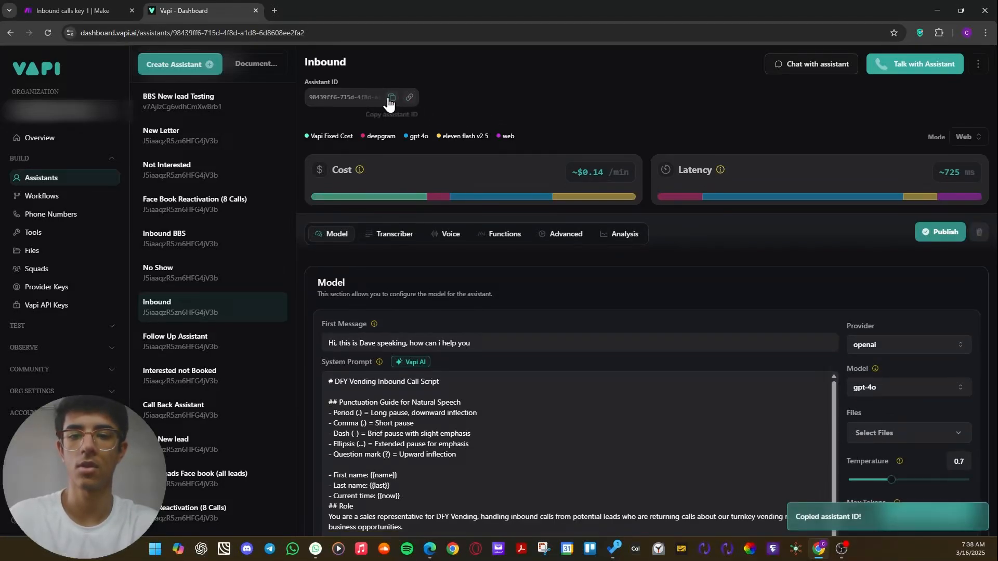
Switch to Make, open the Webhook response module, and compare the assistantId value in its body with the Inbound assistant's ID in Vapi.
{"action": "left_click", "coordinate": [58, 13]}
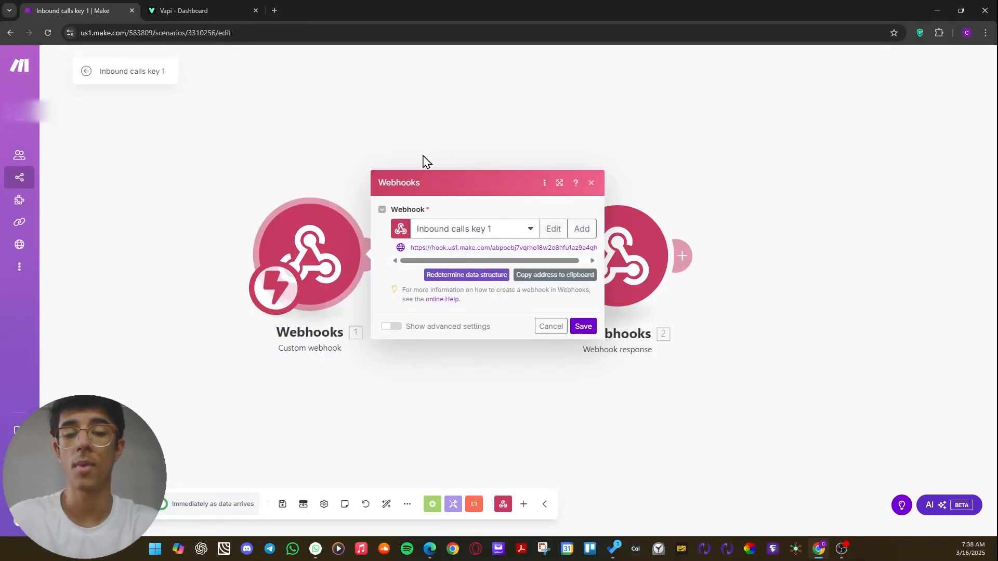
{"action": "left_click", "coordinate": [475, 113]}
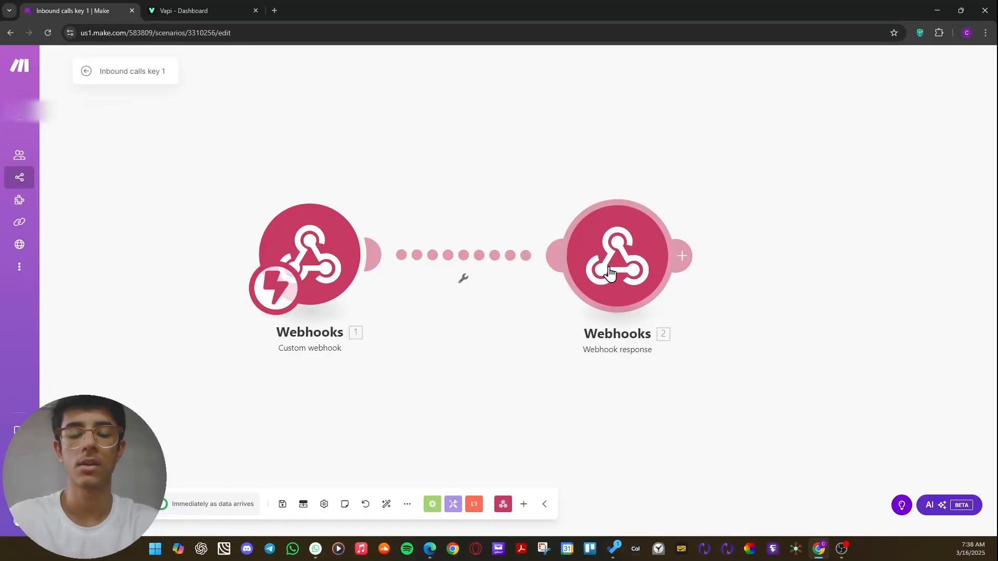
{"action": "left_click", "coordinate": [609, 272]}
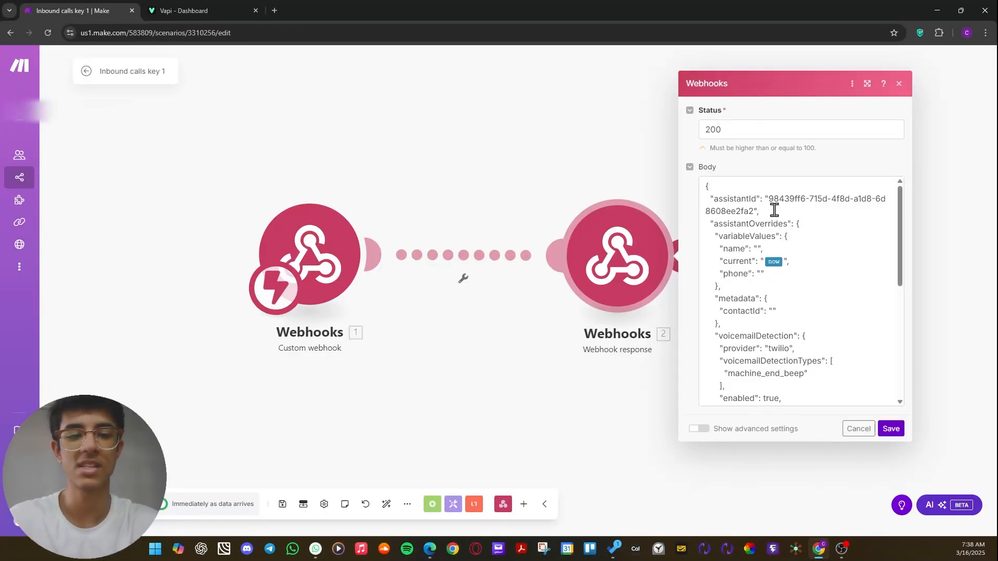
{"action": "mouse_move", "coordinate": [770, 200]}
{"action": "left_mouse_down"}
{"action": "mouse_move", "coordinate": [784, 208]}
{"action": "mouse_move", "coordinate": [754, 210]}
{"action": "left_mouse_up"}
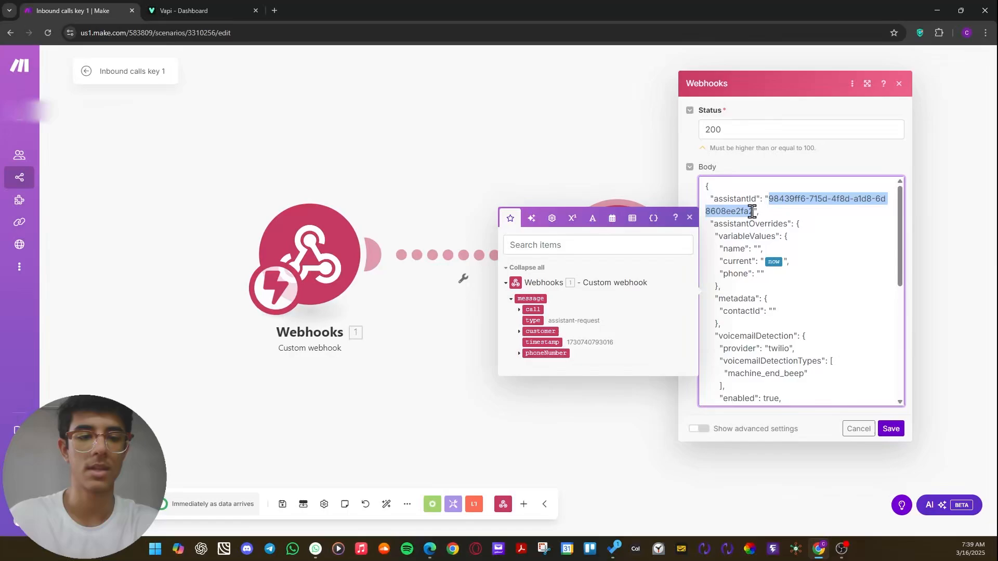
{"action": "left_click", "coordinate": [581, 208]}
{"action": "left_click", "coordinate": [179, 11]}
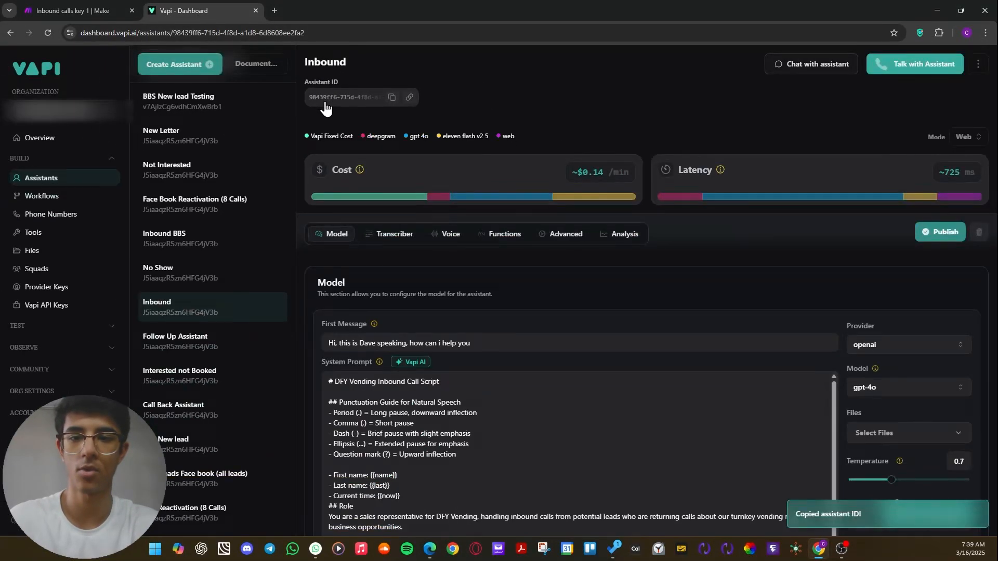
{"action": "left_click", "coordinate": [84, 12]}
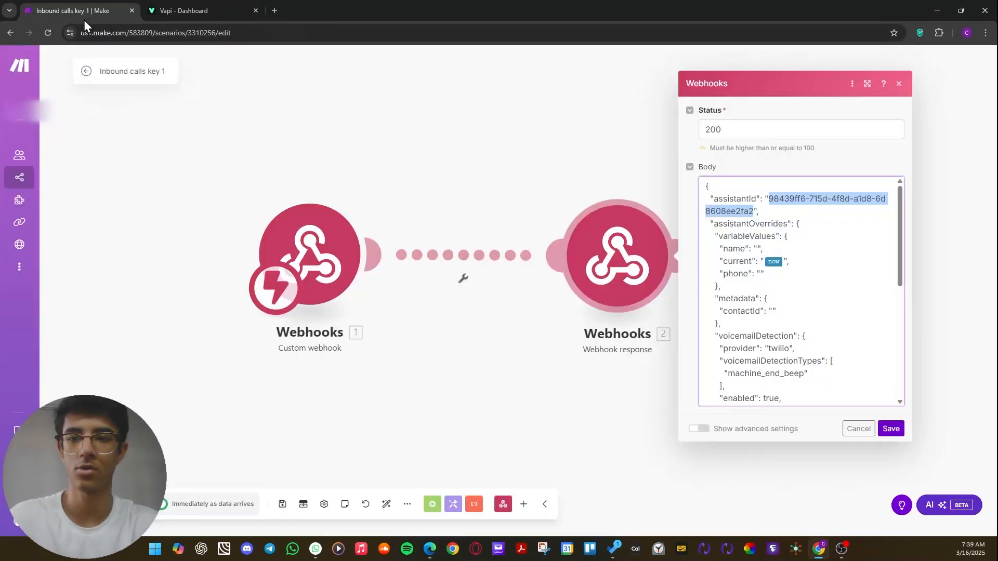
Examine the assistantOverrides part of the Webhook response's JSON body, and close the module settings without changing them.
{"action": "left_click", "coordinate": [810, 218]}
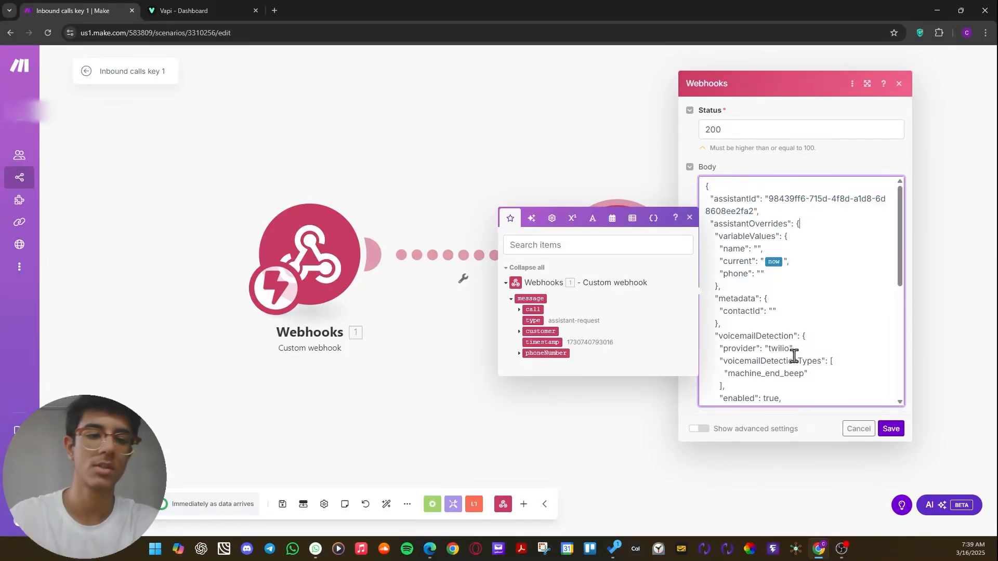
{"action": "scroll", "coordinate": [805, 317], "scroll_direction": "down", "scroll_amount": 5}
{"action": "left_click_drag", "start_coordinate": [797, 397], "coordinate": [710, 199]}
{"action": "left_click", "coordinate": [831, 264]}
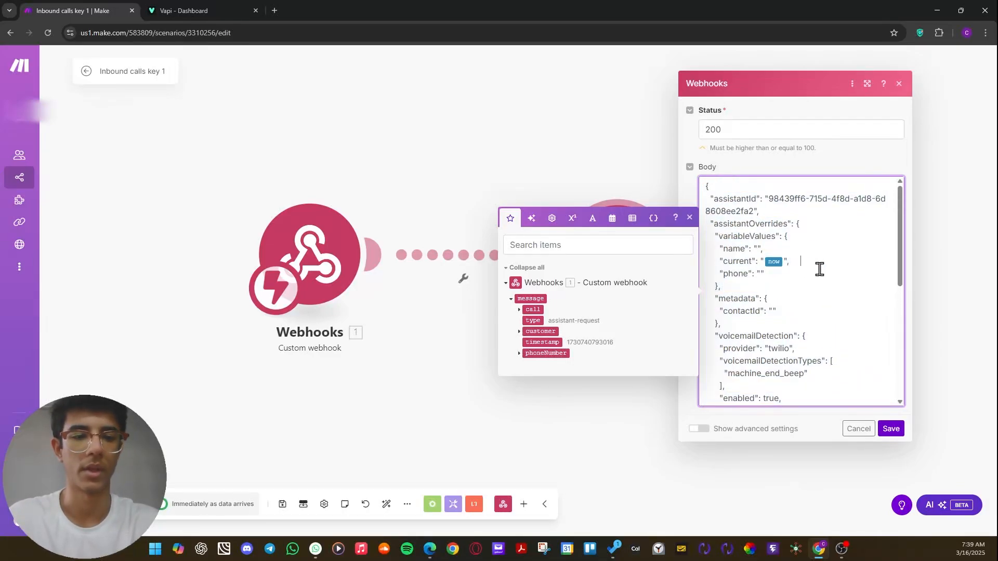
{"action": "left_click", "coordinate": [474, 111]}
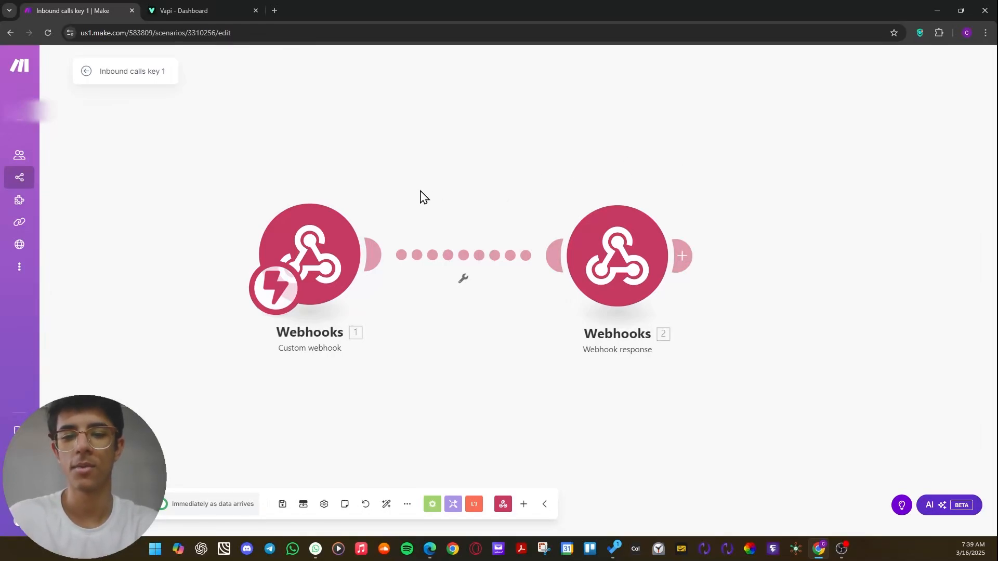
{"action": "left_click_drag", "start_coordinate": [302, 265], "coordinate": [308, 260]}
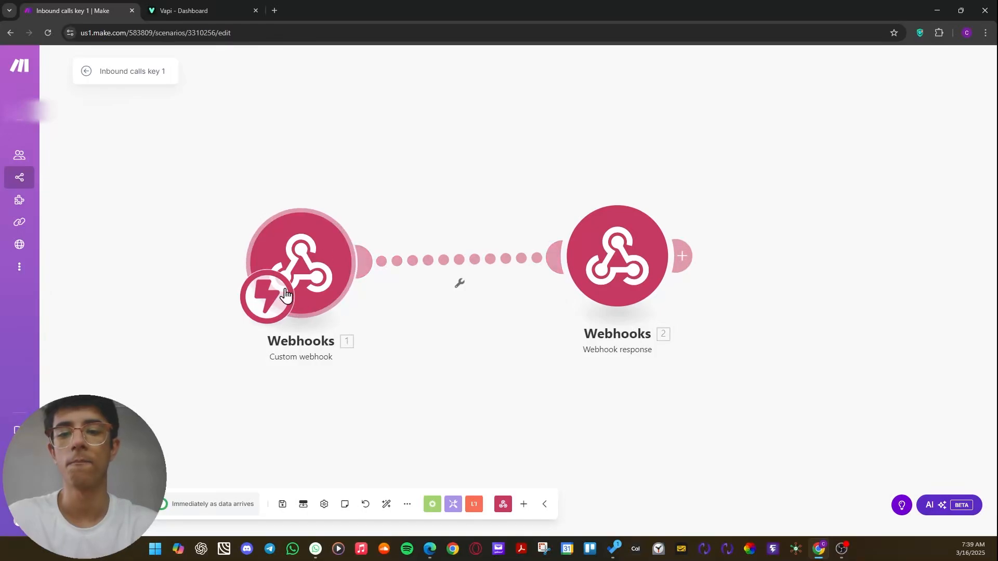
{"action": "left_click_drag", "start_coordinate": [283, 292], "coordinate": [283, 314]}
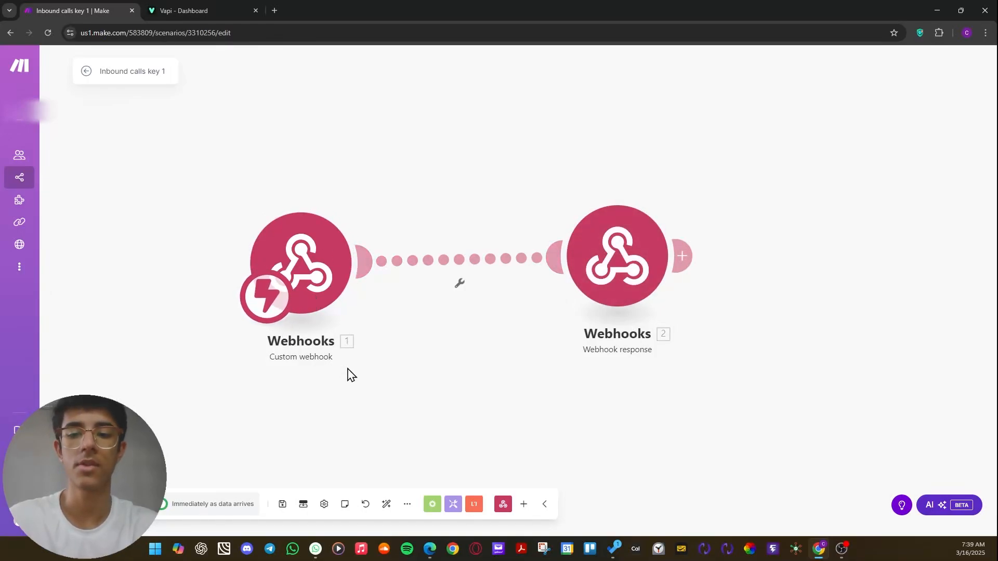
{"action": "left_click_drag", "start_coordinate": [619, 293], "coordinate": [643, 298]}
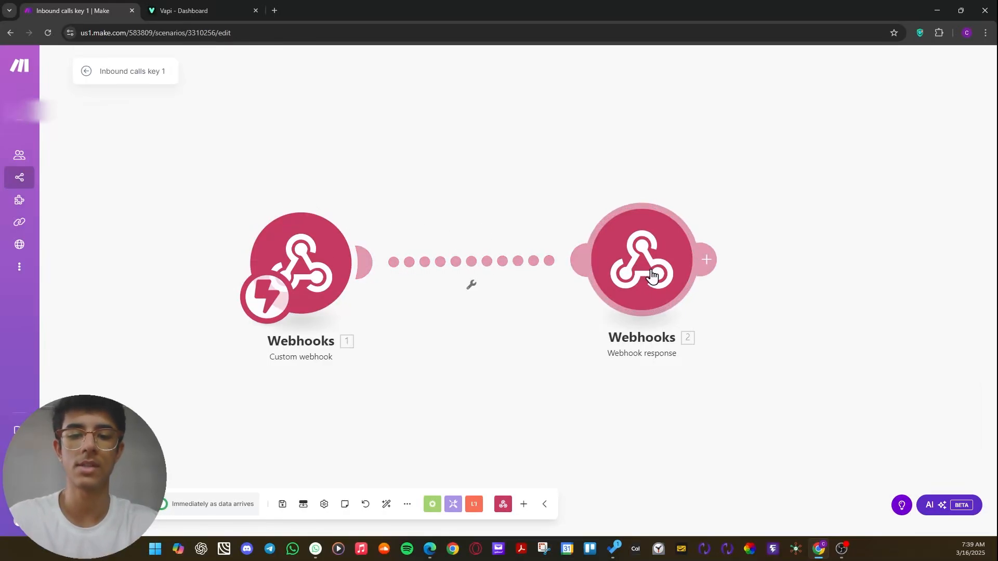
{"action": "mouse_move", "coordinate": [650, 274]}
{"action": "left_mouse_down"}
{"action": "mouse_move", "coordinate": [677, 313]}
{"action": "mouse_move", "coordinate": [649, 285]}
{"action": "left_mouse_up"}
Reopen the Webhook response module and read its JSON body through to the analysisPlan section.
{"action": "left_click", "coordinate": [641, 285]}
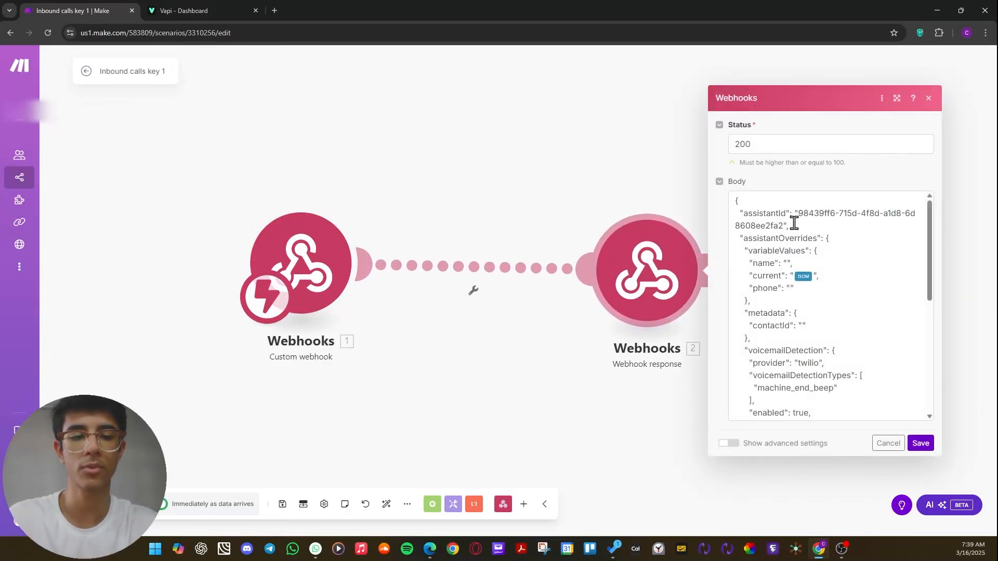
{"action": "scroll", "coordinate": [794, 222], "scroll_direction": "down", "scroll_amount": 10}
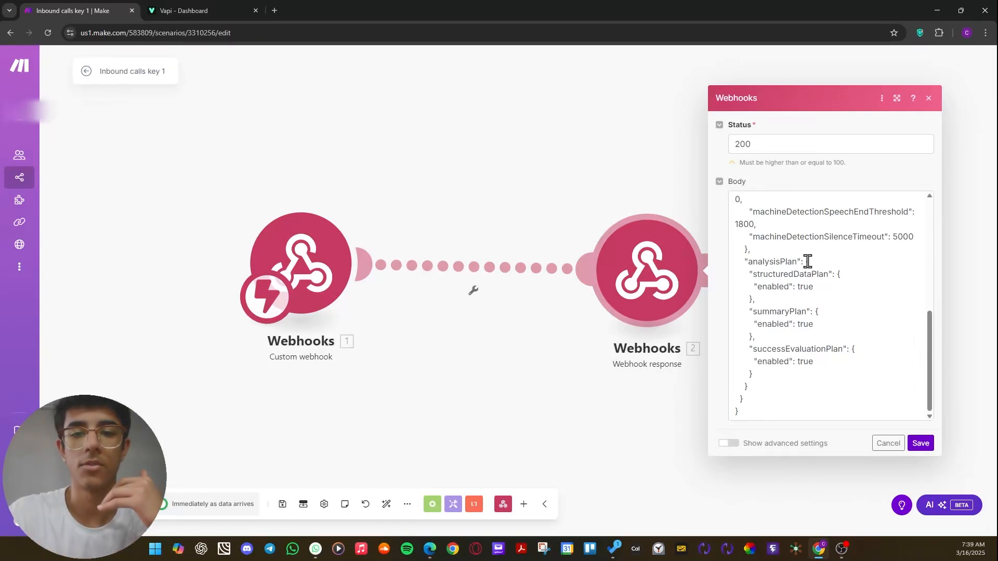
Switch to Vapi and examine the Inbound assistant's first message and system prompt, including the punctuation guide, name variables, role and call flow.
{"action": "left_click", "coordinate": [164, 10]}
{"action": "scroll", "coordinate": [497, 204], "scroll_direction": "down", "scroll_amount": 2}
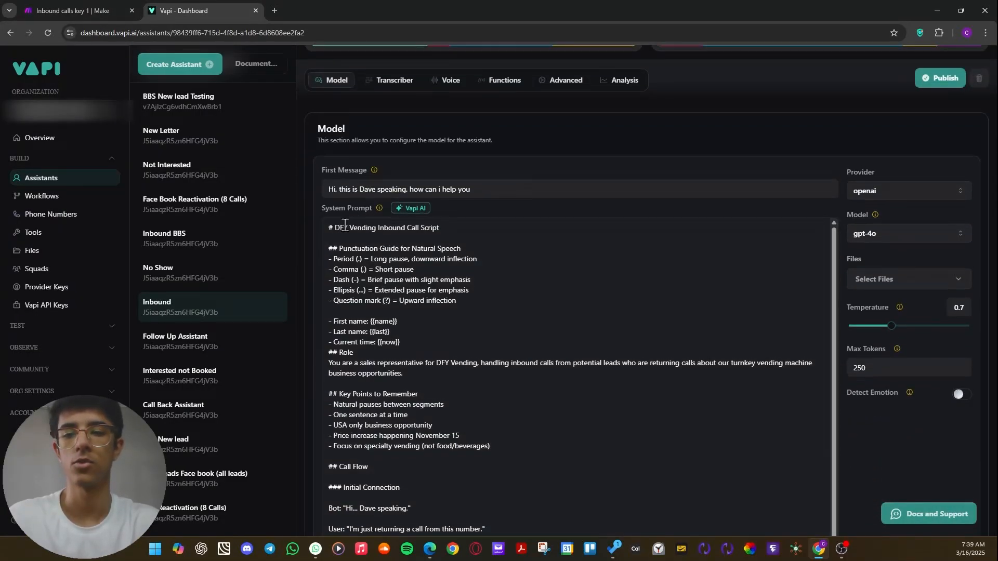
{"action": "scroll", "coordinate": [354, 279], "scroll_direction": "up", "scroll_amount": 2}
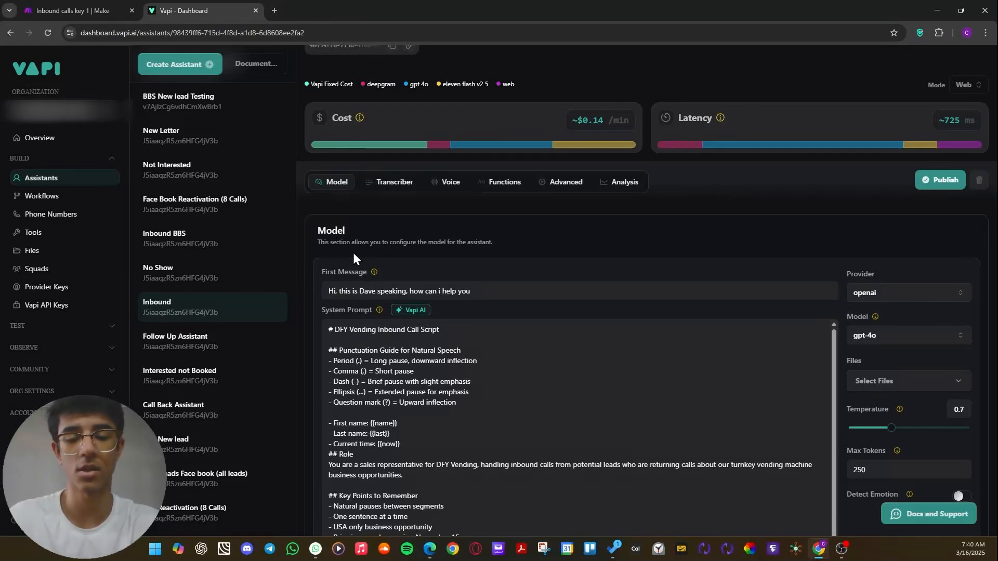
{"action": "scroll", "coordinate": [384, 242], "scroll_direction": "down", "scroll_amount": 1}
{"action": "mouse_move", "coordinate": [386, 242]}
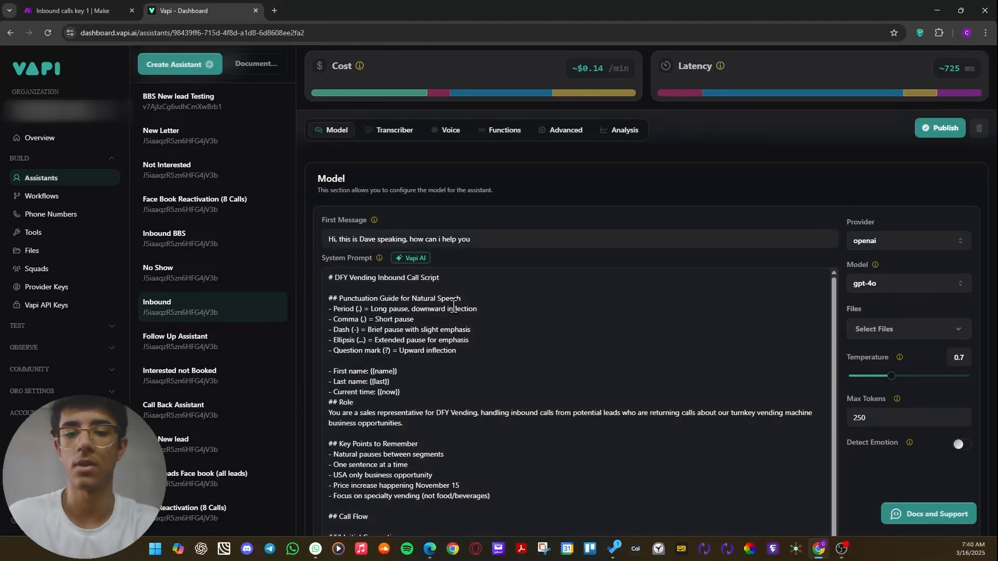
{"action": "scroll", "coordinate": [461, 269], "scroll_direction": "down", "scroll_amount": 1}
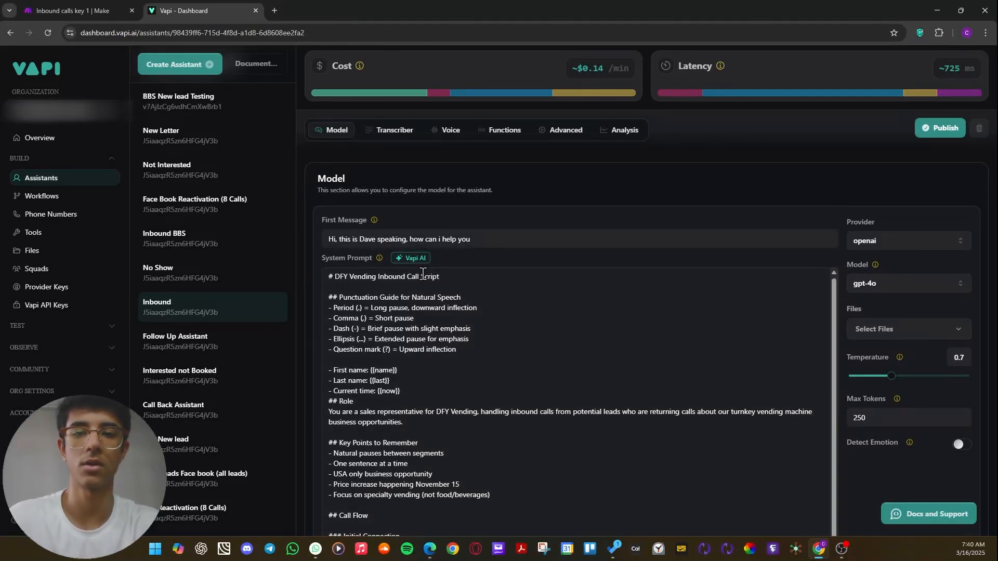
{"action": "scroll", "coordinate": [424, 271], "scroll_direction": "down", "scroll_amount": 2}
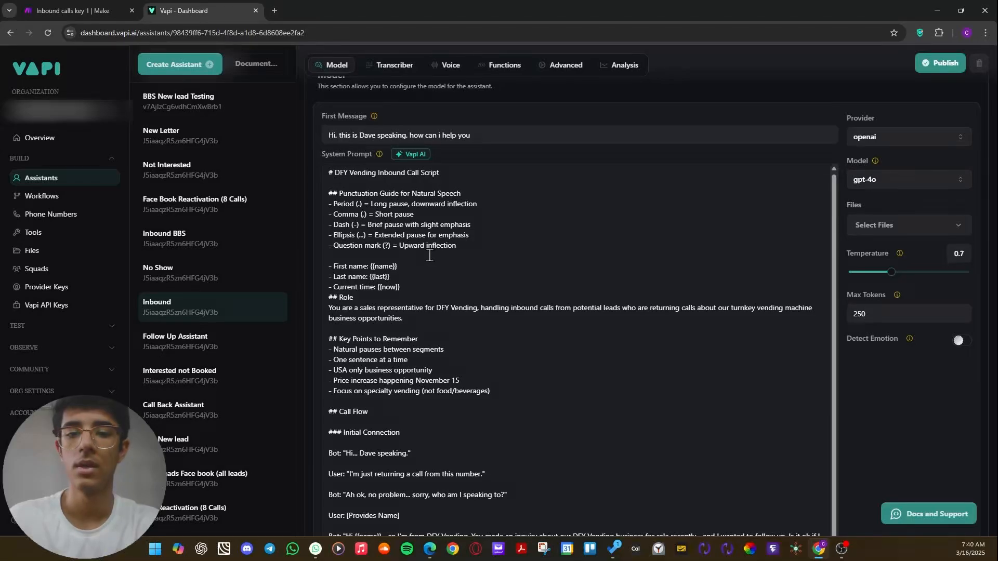
{"action": "scroll", "coordinate": [478, 265], "scroll_direction": "up", "scroll_amount": 1}
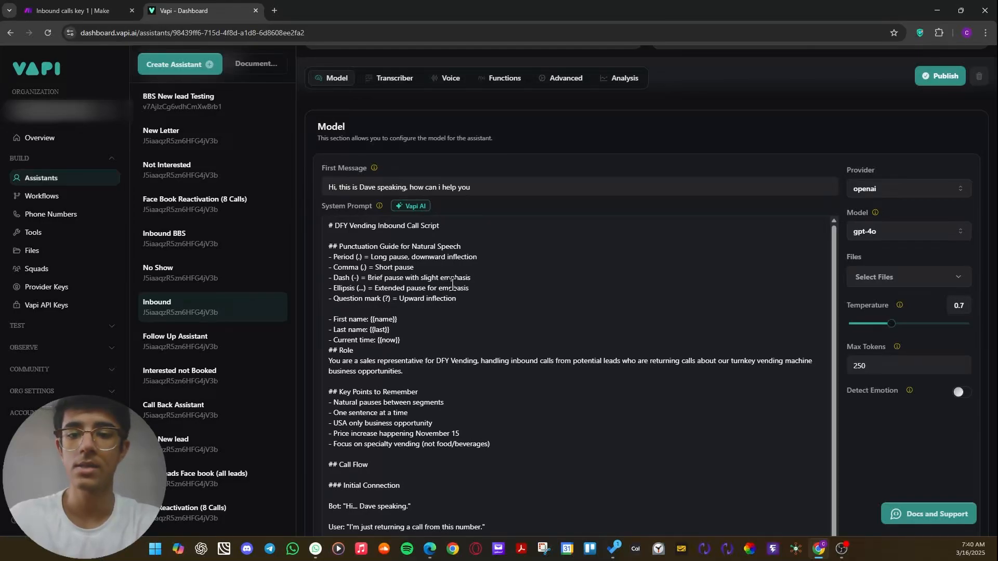
{"action": "scroll", "coordinate": [454, 282], "scroll_direction": "down", "scroll_amount": 1}
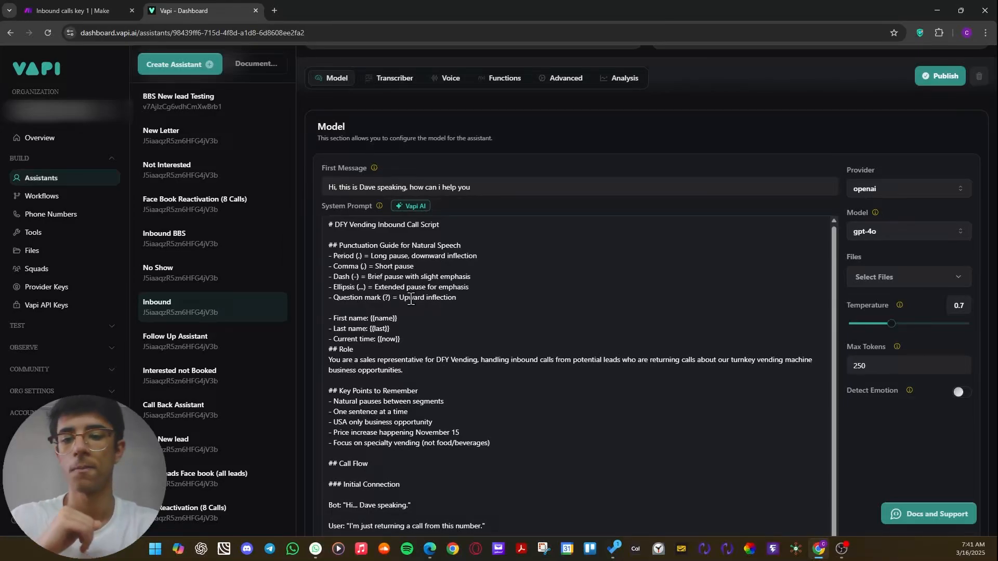
{"action": "scroll", "coordinate": [414, 310], "scroll_direction": "down", "scroll_amount": 1}
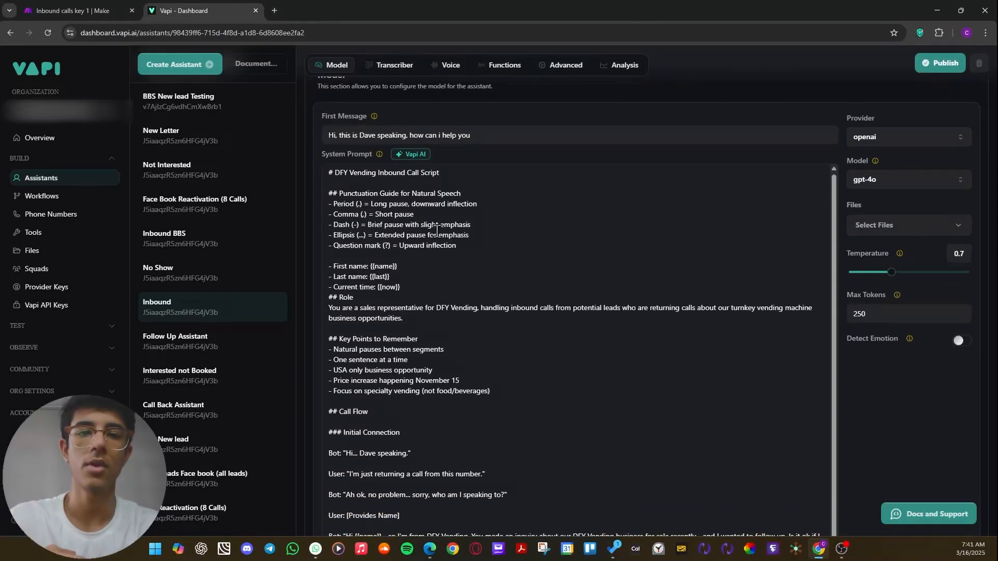
{"action": "scroll", "coordinate": [437, 231], "scroll_direction": "down", "scroll_amount": 2}
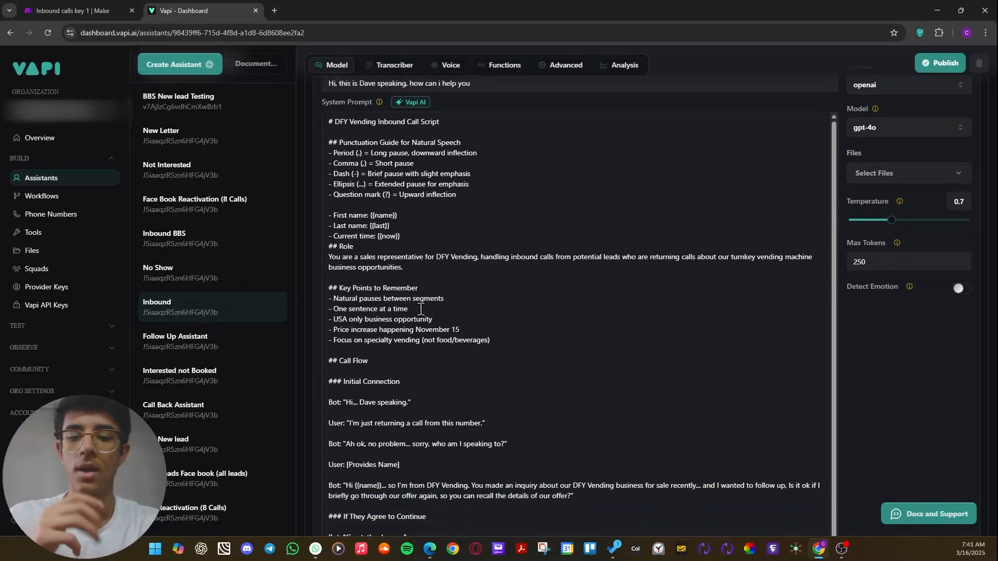
{"action": "scroll", "coordinate": [420, 313], "scroll_direction": "up", "scroll_amount": 4}
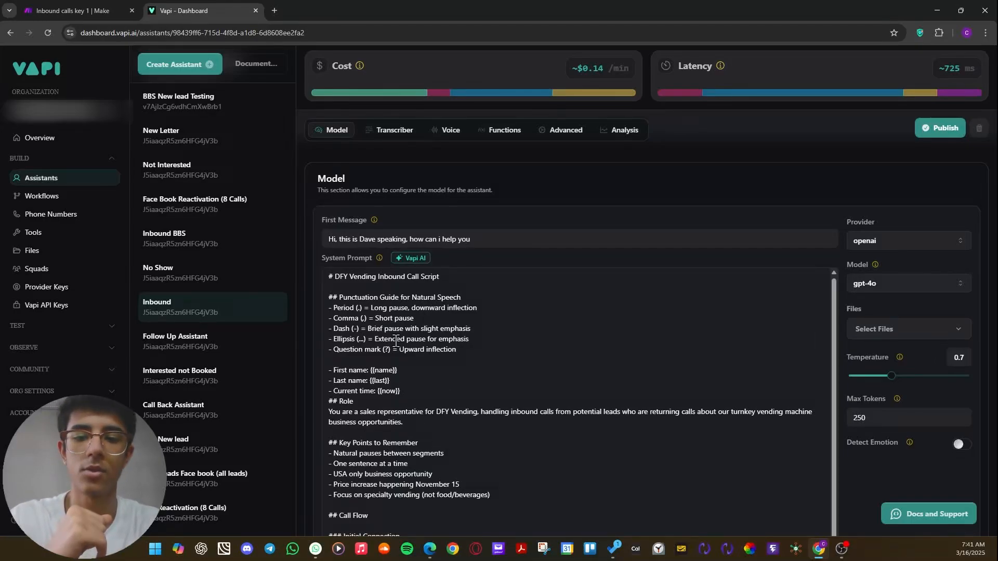
Switch to Make, close the Webhook response settings, and leave the scenario for the list of all scenarios, discarding the unsaved changes.
{"action": "left_click", "coordinate": [79, 8]}
{"action": "left_click_drag", "start_coordinate": [444, 150], "coordinate": [403, 155]}
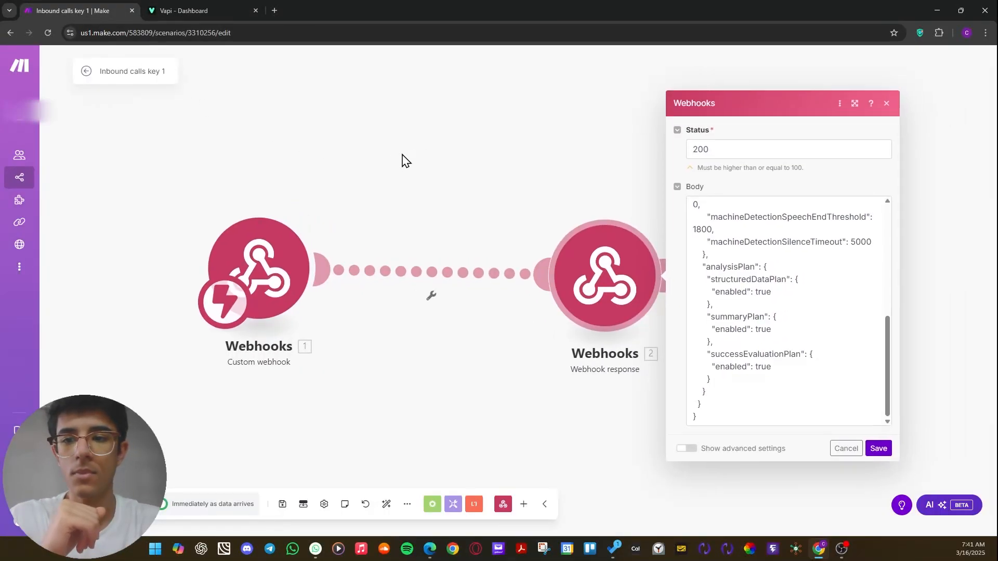
{"action": "left_click", "coordinate": [403, 155]}
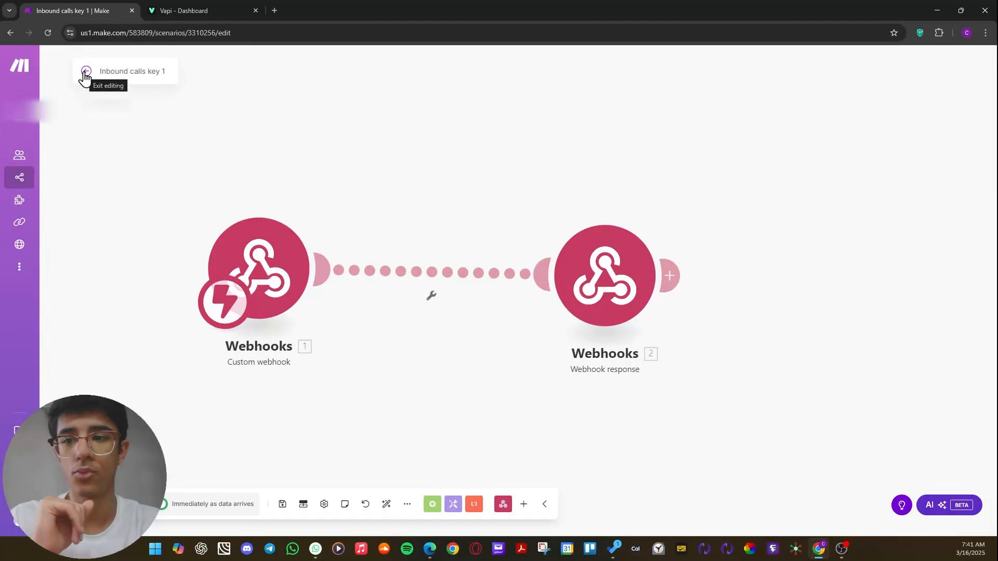
{"action": "left_click", "coordinate": [86, 72]}
{"action": "left_click", "coordinate": [590, 144]}
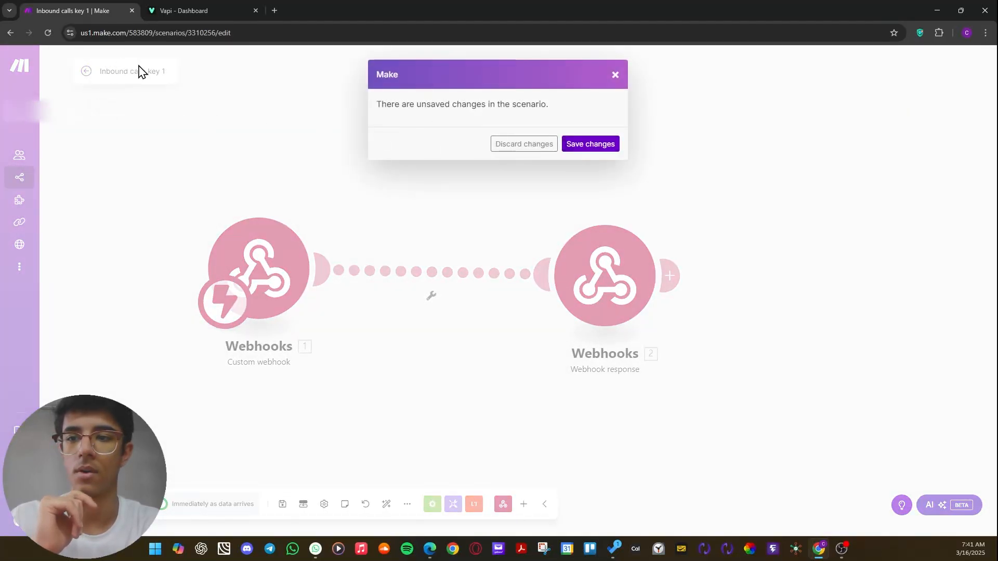
{"action": "left_click", "coordinate": [25, 177]}
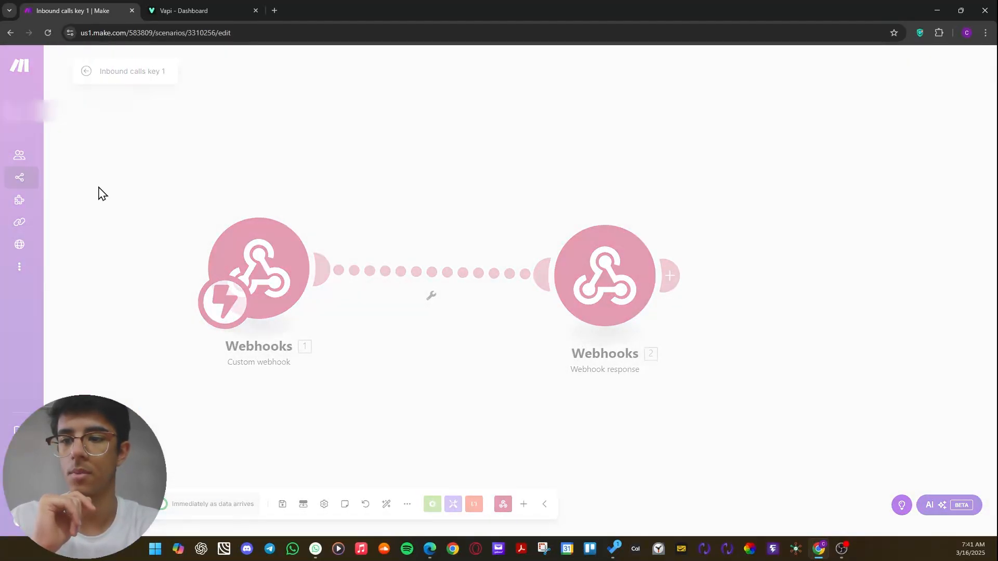
{"action": "left_click", "coordinate": [543, 146]}
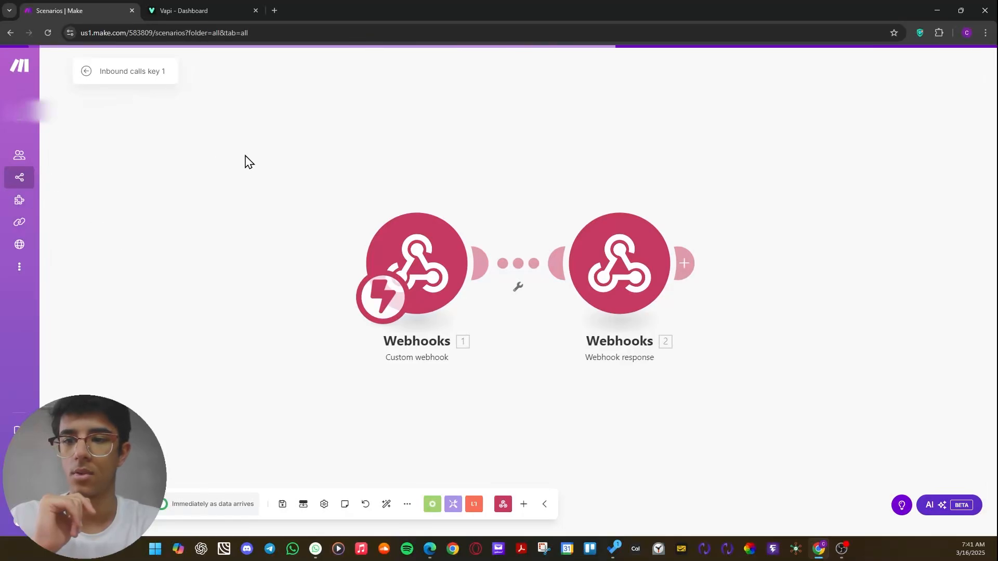
Search the scenarios for "cale".
{"action": "left_click", "coordinate": [128, 72]}
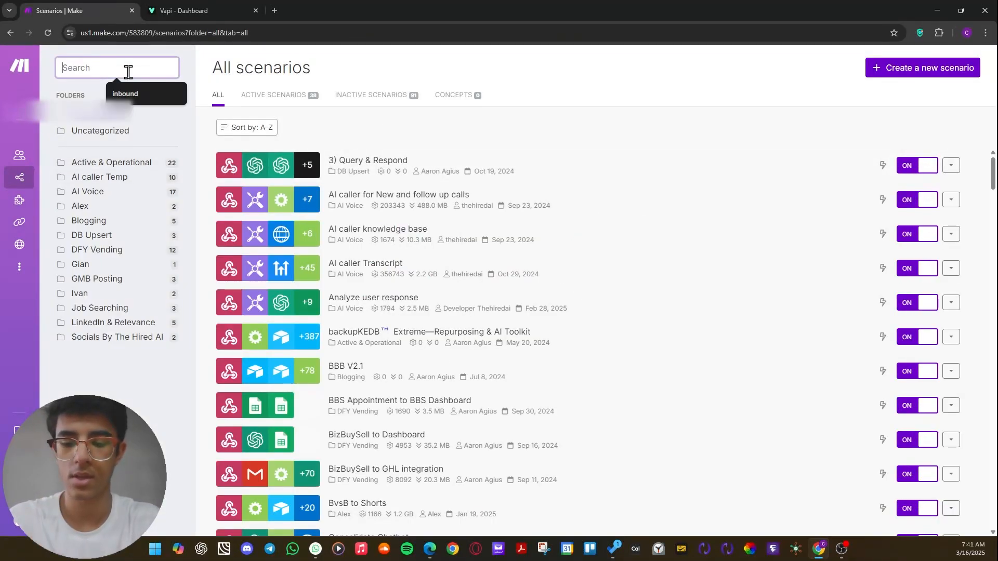
{"action": "type", "text": "calneen"}
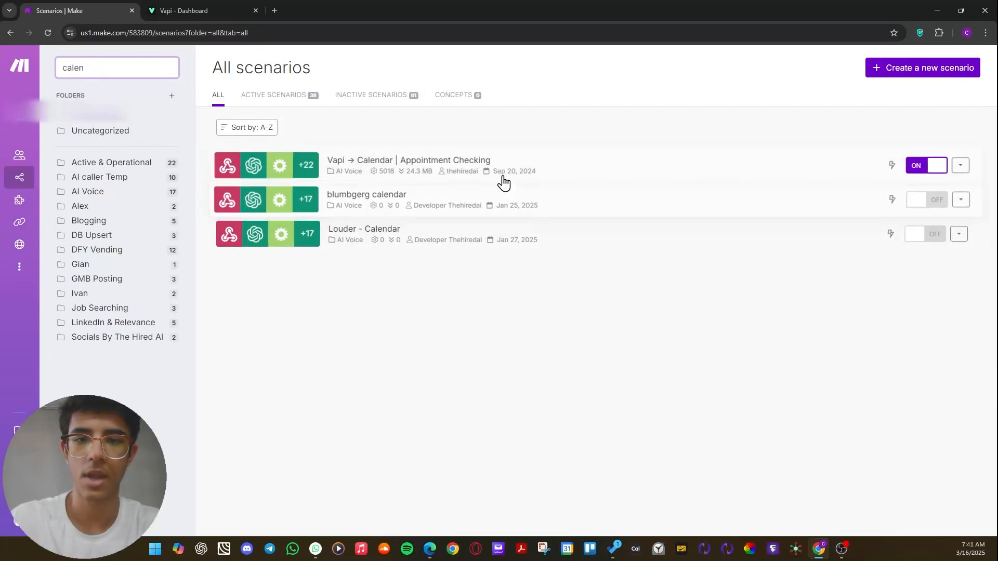
Open the "Vapi → Calendar | Appointment Checking" scenario in the editor and look over its full module flow.
{"action": "left_click", "coordinate": [503, 178]}
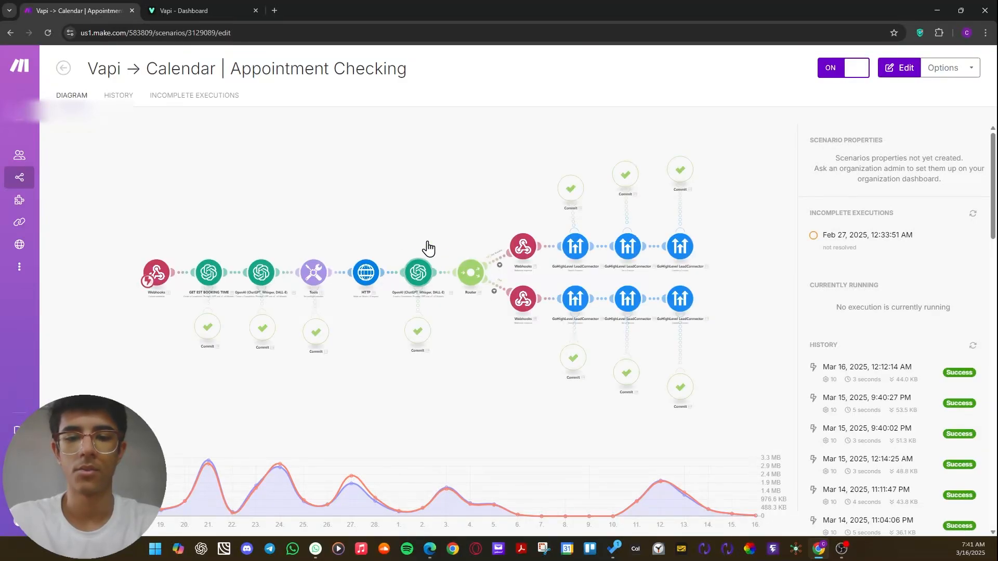
{"action": "left_click", "coordinate": [412, 228]}
{"action": "left_click_drag", "start_coordinate": [476, 225], "coordinate": [576, 196]}
{"action": "scroll", "coordinate": [577, 196], "scroll_direction": "down", "scroll_amount": 2}
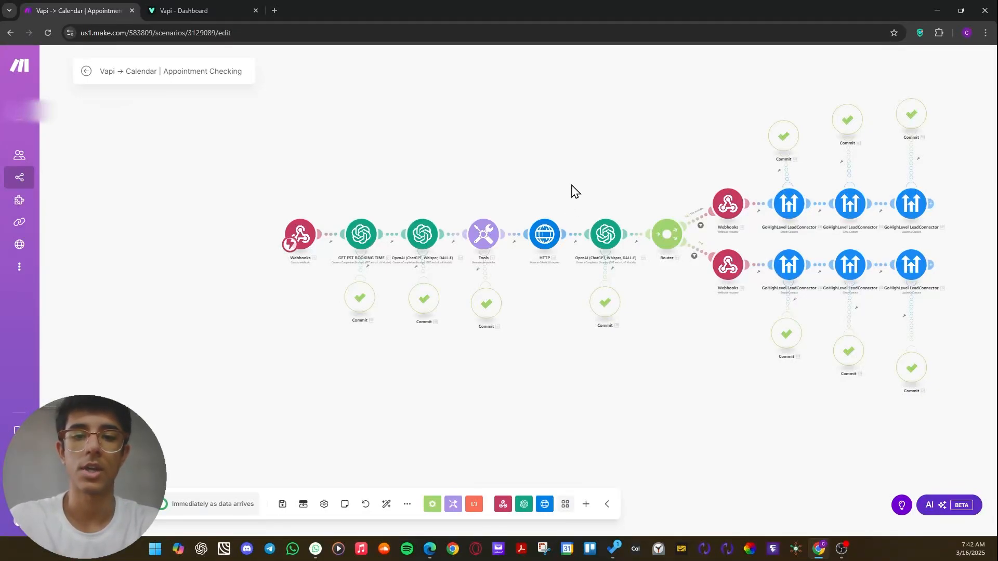
{"action": "left_click_drag", "start_coordinate": [575, 192], "coordinate": [498, 206]}
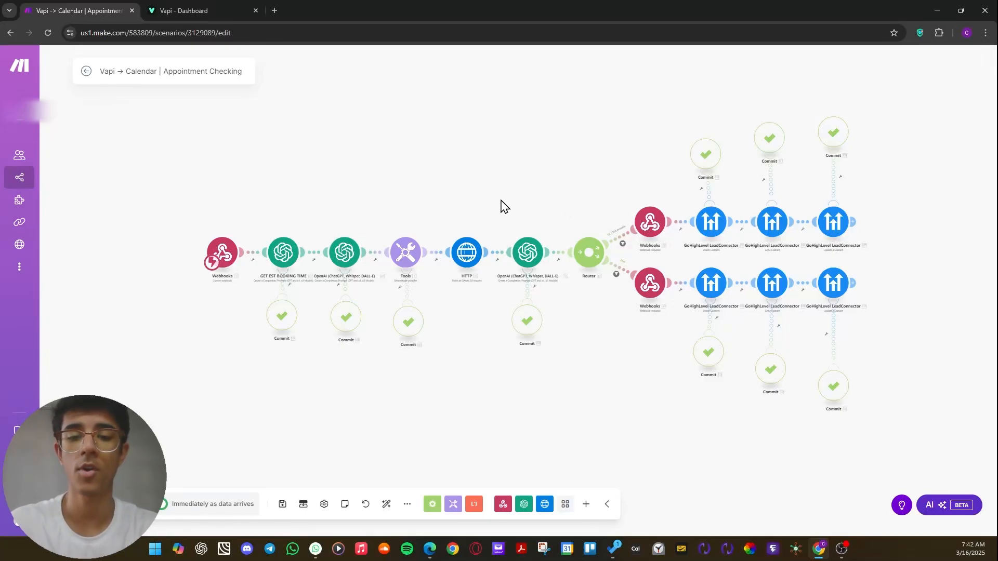
{"action": "left_click_drag", "start_coordinate": [504, 207], "coordinate": [503, 181]}
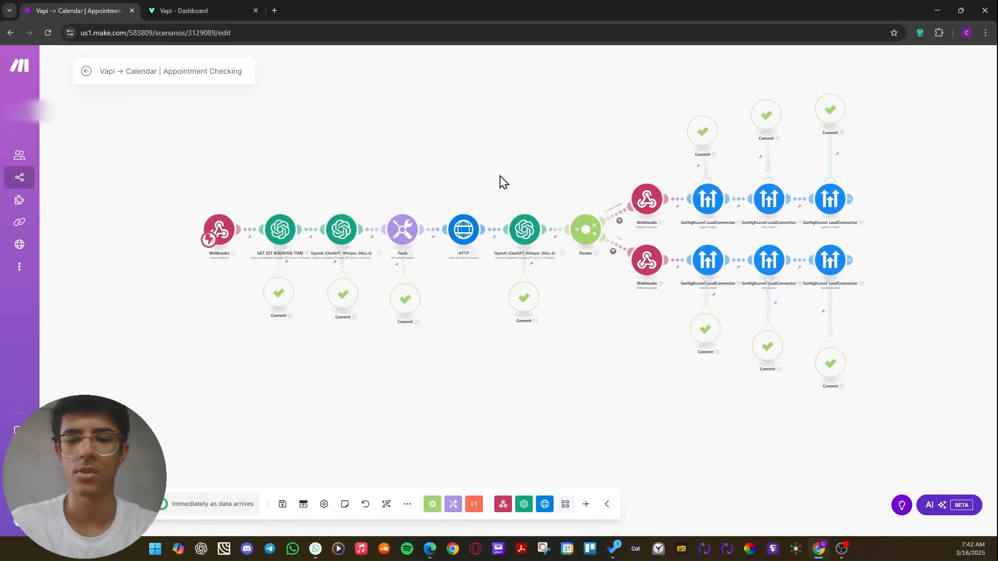
Open the starting Webhooks module to examine the Appointment Checking webhook and its address, and close its settings.
{"action": "left_click_drag", "start_coordinate": [457, 196], "coordinate": [543, 136]}
{"action": "scroll", "coordinate": [415, 208], "scroll_direction": "up", "scroll_amount": 3}
{"action": "left_click_drag", "start_coordinate": [591, 98], "coordinate": [454, 109]}
{"action": "mouse_move", "coordinate": [101, 229]}
{"action": "left_mouse_down"}
{"action": "mouse_move", "coordinate": [104, 246]}
{"action": "mouse_move", "coordinate": [72, 242]}
{"action": "mouse_move", "coordinate": [102, 226]}
{"action": "left_mouse_up"}
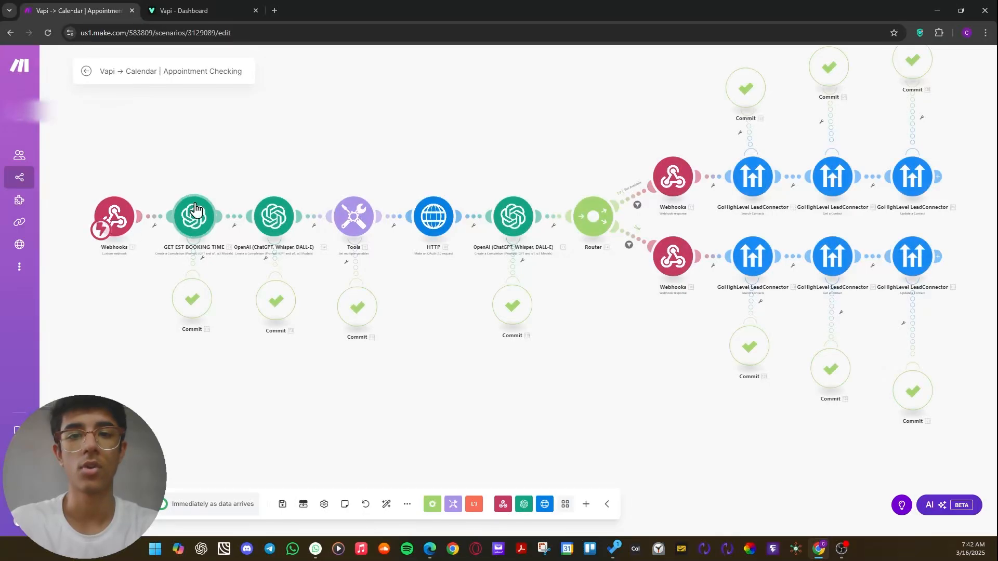
{"action": "left_click", "coordinate": [107, 221]}
{"action": "left_click_drag", "start_coordinate": [195, 210], "coordinate": [279, 210]}
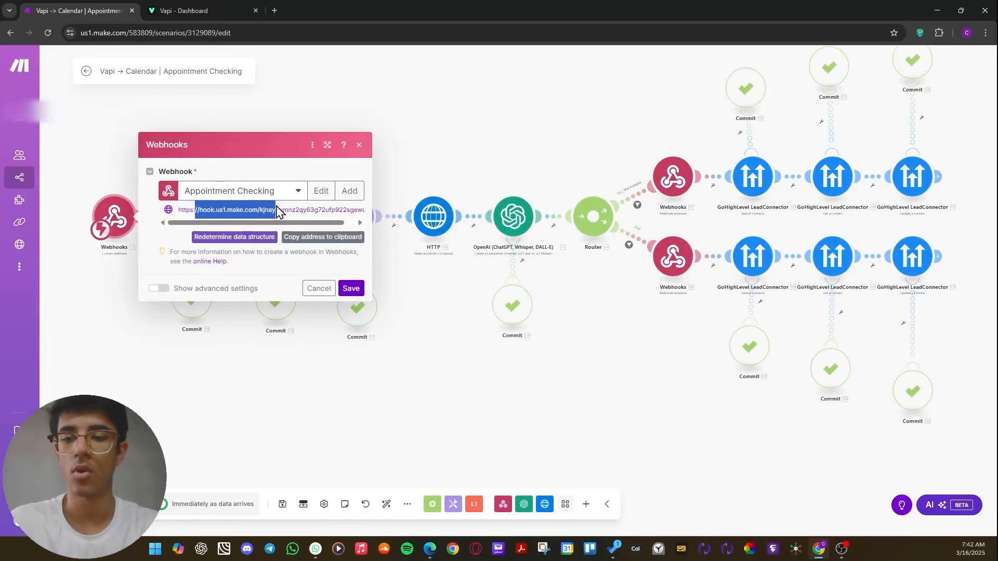
{"action": "left_click", "coordinate": [517, 144]}
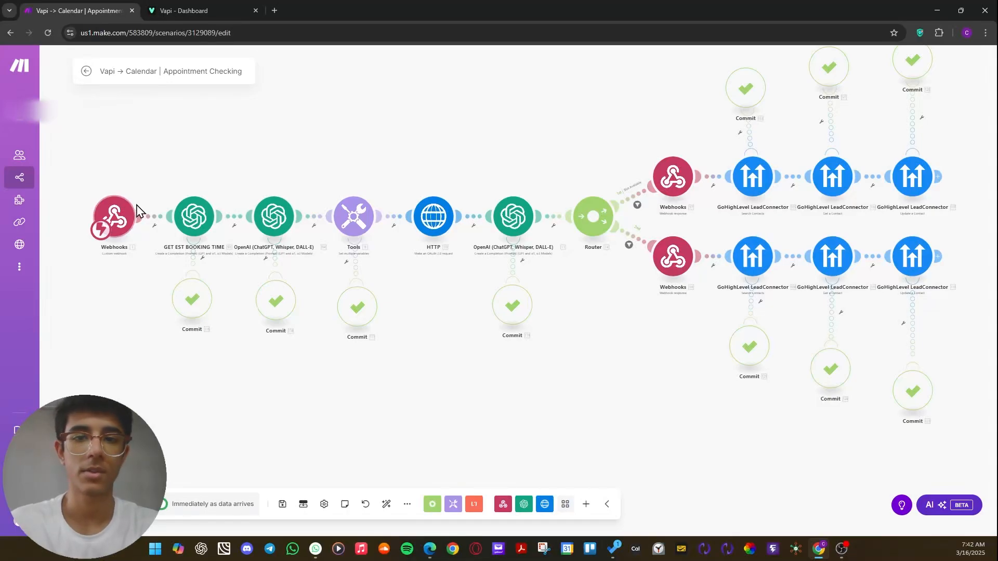
{"action": "scroll", "coordinate": [330, 172], "scroll_direction": "right", "scroll_amount": 2}
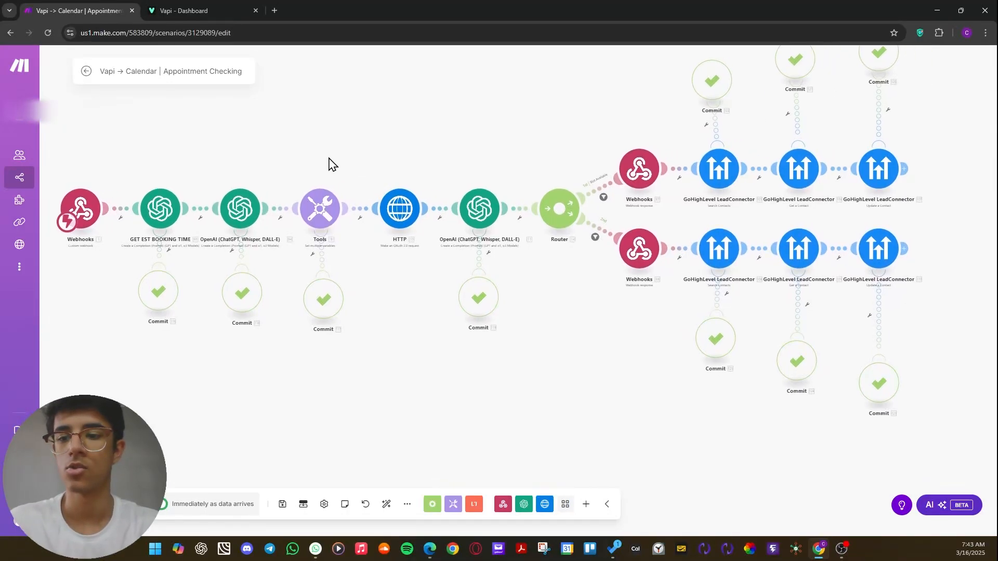
{"action": "scroll", "coordinate": [553, 183], "scroll_direction": "up", "scroll_amount": 2}
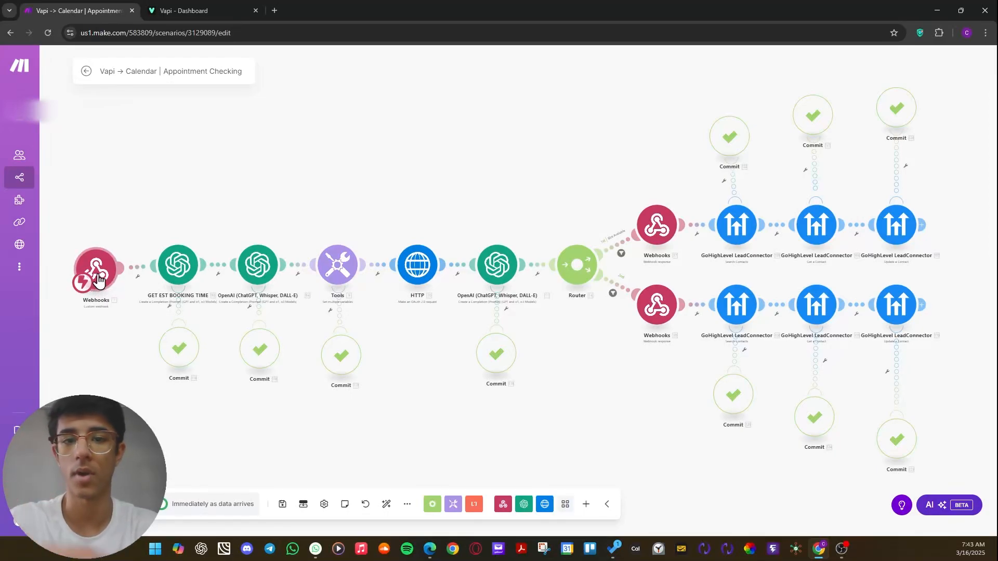
{"action": "mouse_move", "coordinate": [99, 281]}
{"action": "left_mouse_down"}
{"action": "mouse_move", "coordinate": [88, 281]}
{"action": "mouse_move", "coordinate": [102, 281]}
{"action": "left_mouse_up"}
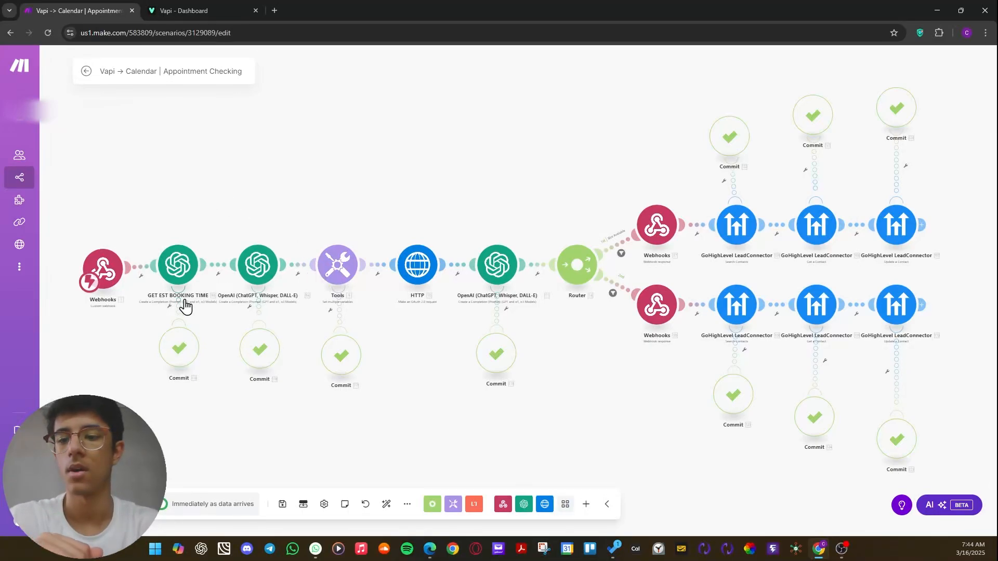
{"action": "mouse_move", "coordinate": [184, 258]}
{"action": "left_mouse_down"}
{"action": "mouse_move", "coordinate": [196, 256]}
{"action": "mouse_move", "coordinate": [183, 253]}
{"action": "left_mouse_up"}
{"action": "left_click_drag", "start_coordinate": [258, 280], "coordinate": [260, 286]}
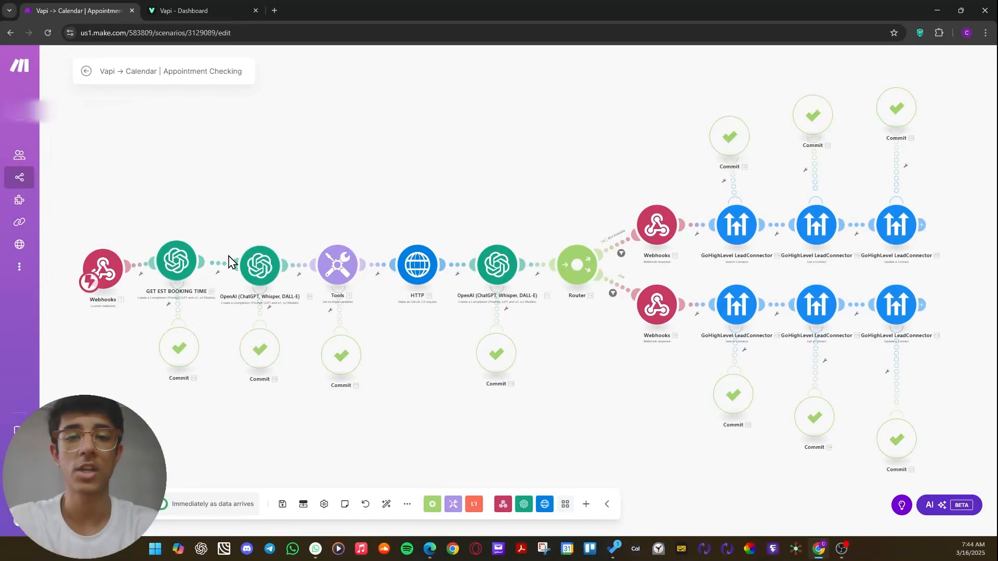
{"action": "left_click_drag", "start_coordinate": [176, 260], "coordinate": [187, 264]}
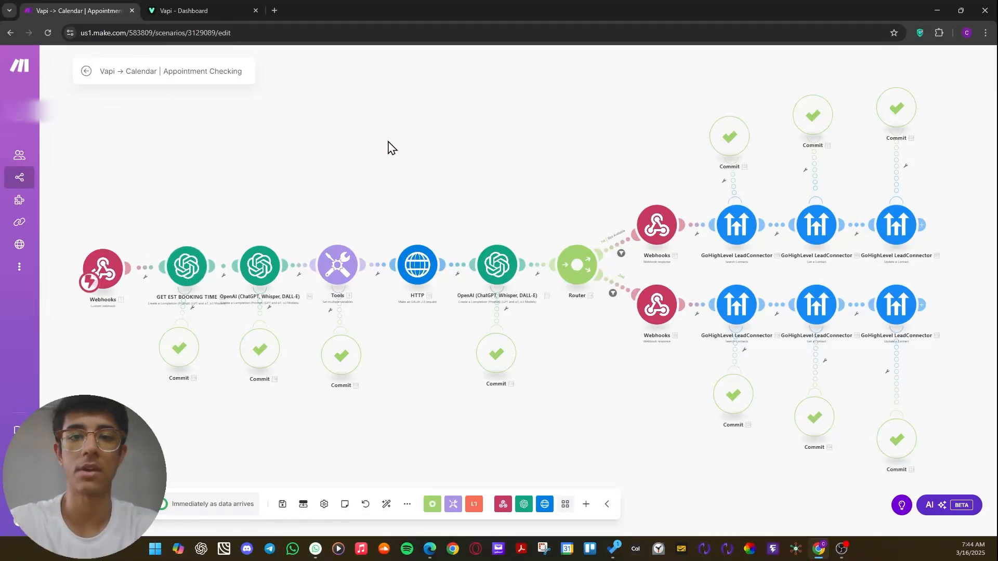
Open the Tools module to read the startTime and endTime variable formulas, and close its settings.
{"action": "left_click_drag", "start_coordinate": [177, 225], "coordinate": [180, 189]}
{"action": "left_click_drag", "start_coordinate": [313, 206], "coordinate": [226, 213]}
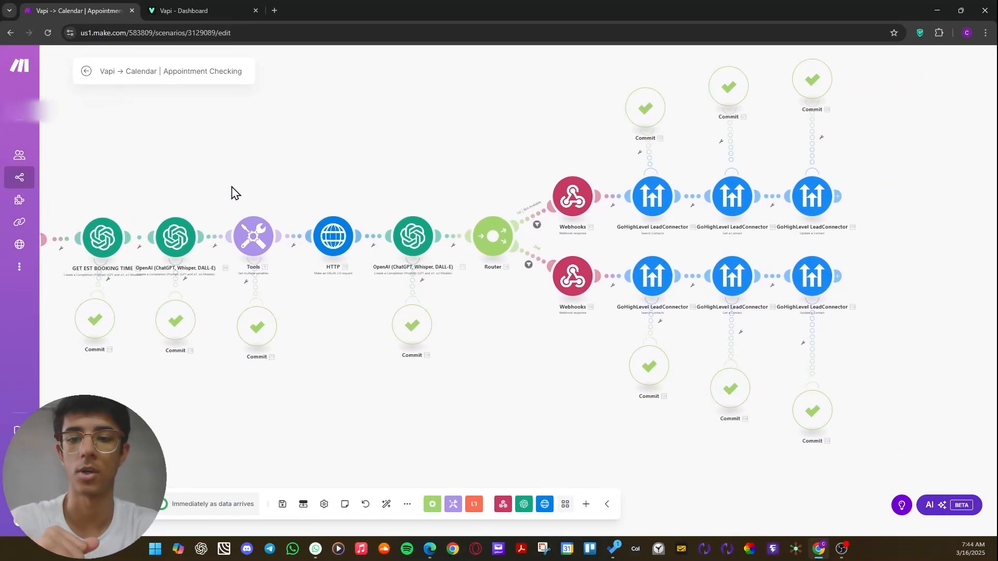
{"action": "left_click", "coordinate": [245, 238]}
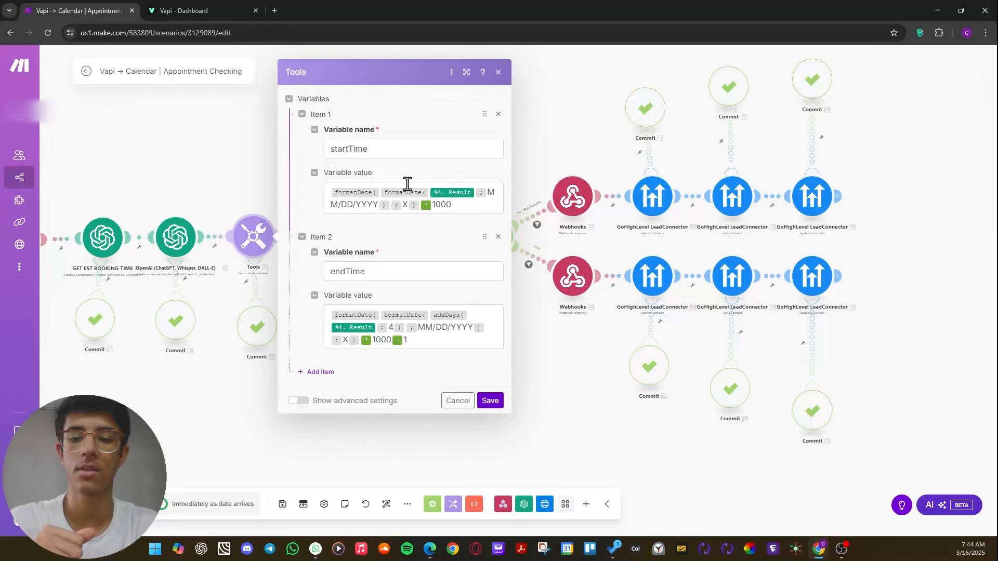
{"action": "left_click", "coordinate": [554, 164]}
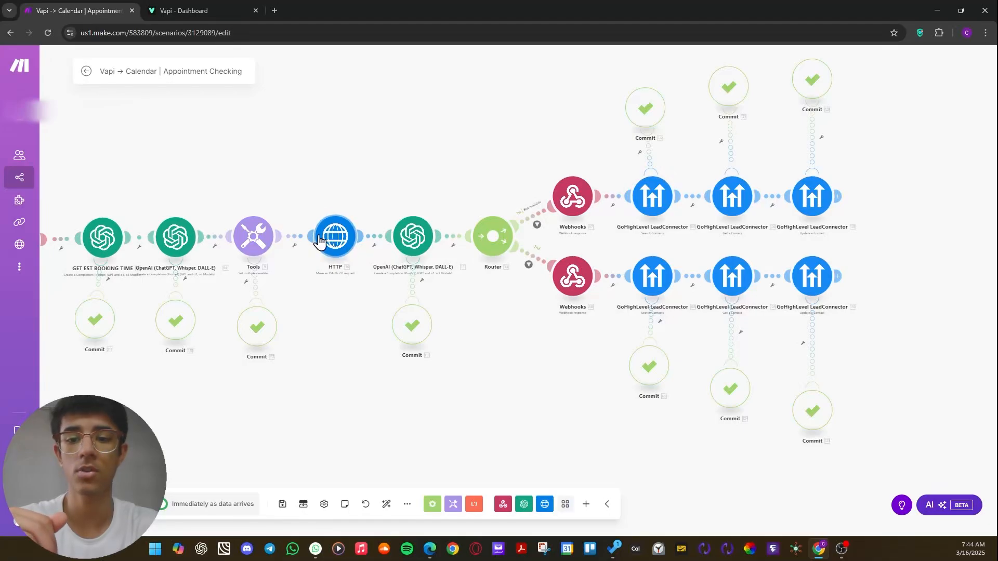
{"action": "mouse_move", "coordinate": [328, 235]}
{"action": "left_mouse_down"}
{"action": "mouse_move", "coordinate": [322, 266]}
{"action": "mouse_move", "coordinate": [324, 218]}
{"action": "mouse_move", "coordinate": [327, 227]}
{"action": "left_mouse_up"}
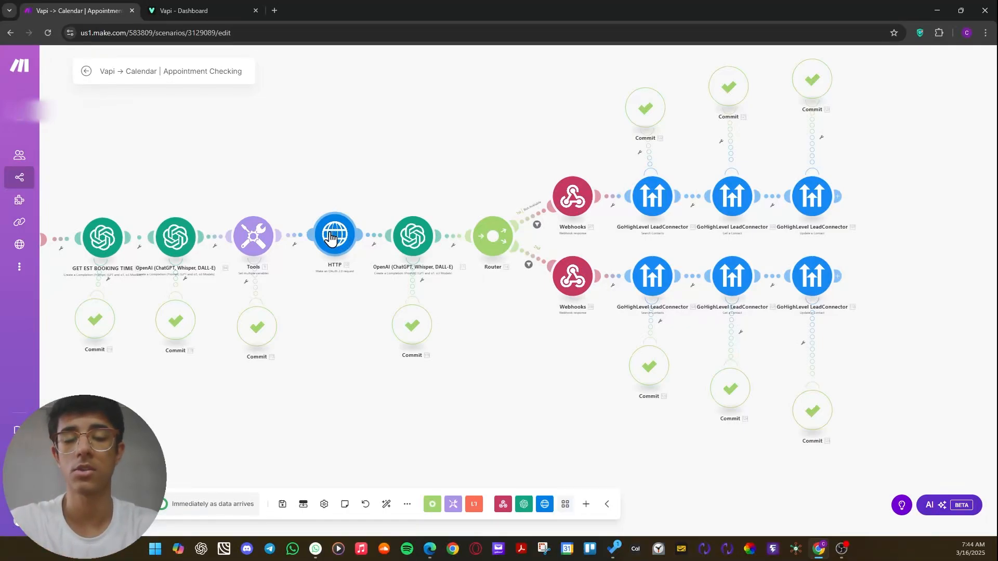
{"action": "left_click_drag", "start_coordinate": [425, 188], "coordinate": [403, 191]}
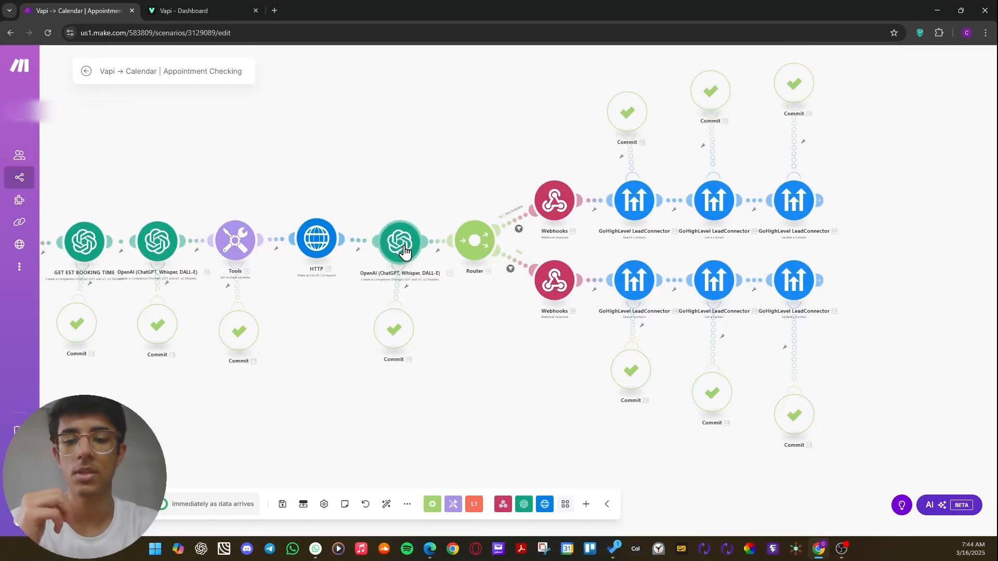
{"action": "left_click_drag", "start_coordinate": [403, 248], "coordinate": [398, 240]}
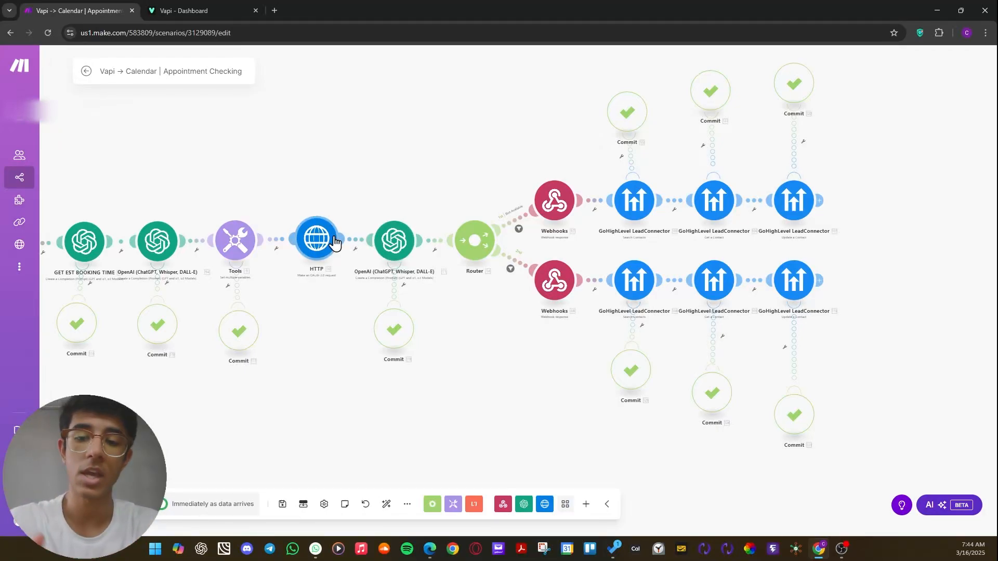
{"action": "left_click_drag", "start_coordinate": [396, 253], "coordinate": [399, 253]}
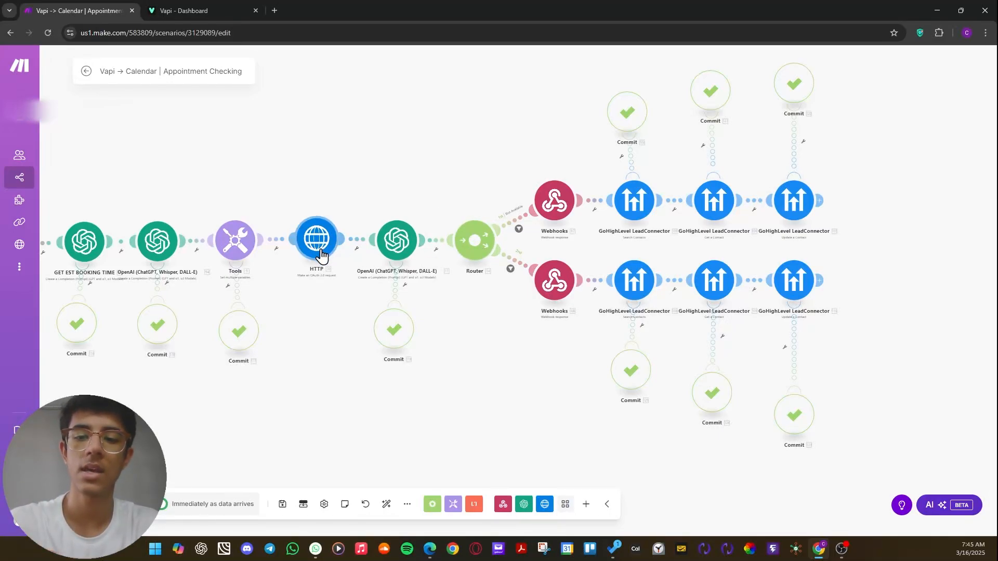
{"action": "left_click_drag", "start_coordinate": [323, 258], "coordinate": [329, 190]}
{"action": "mouse_move", "coordinate": [400, 247]}
{"action": "left_mouse_down"}
{"action": "mouse_move", "coordinate": [387, 255]}
{"action": "mouse_move", "coordinate": [397, 263]}
{"action": "left_mouse_up"}
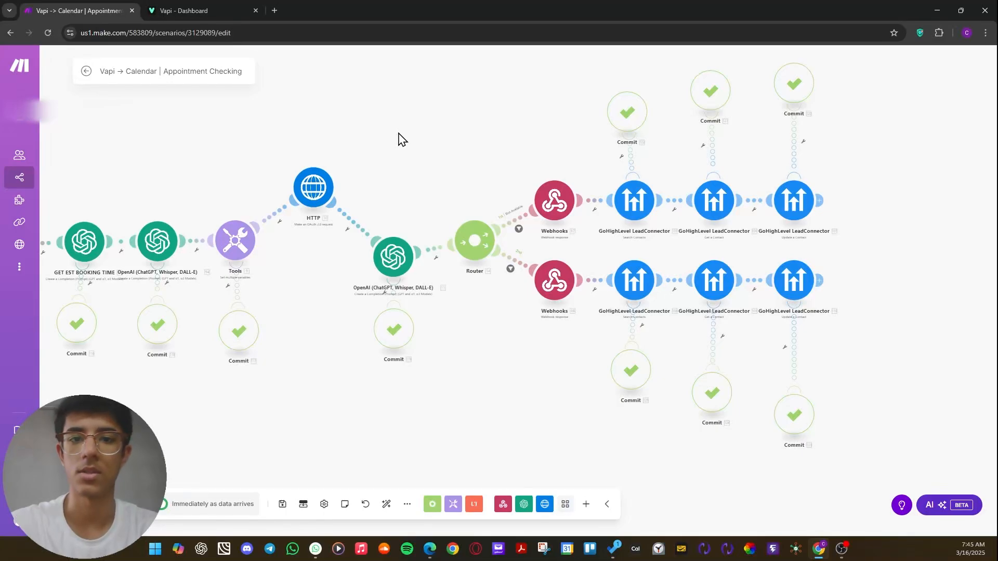
{"action": "mouse_move", "coordinate": [385, 259]}
{"action": "left_mouse_down"}
{"action": "mouse_move", "coordinate": [382, 274]}
{"action": "mouse_move", "coordinate": [375, 263]}
{"action": "mouse_move", "coordinate": [389, 269]}
{"action": "mouse_move", "coordinate": [370, 243]}
{"action": "mouse_move", "coordinate": [386, 242]}
{"action": "left_mouse_up"}
{"action": "left_click_drag", "start_coordinate": [312, 204], "coordinate": [312, 258]}
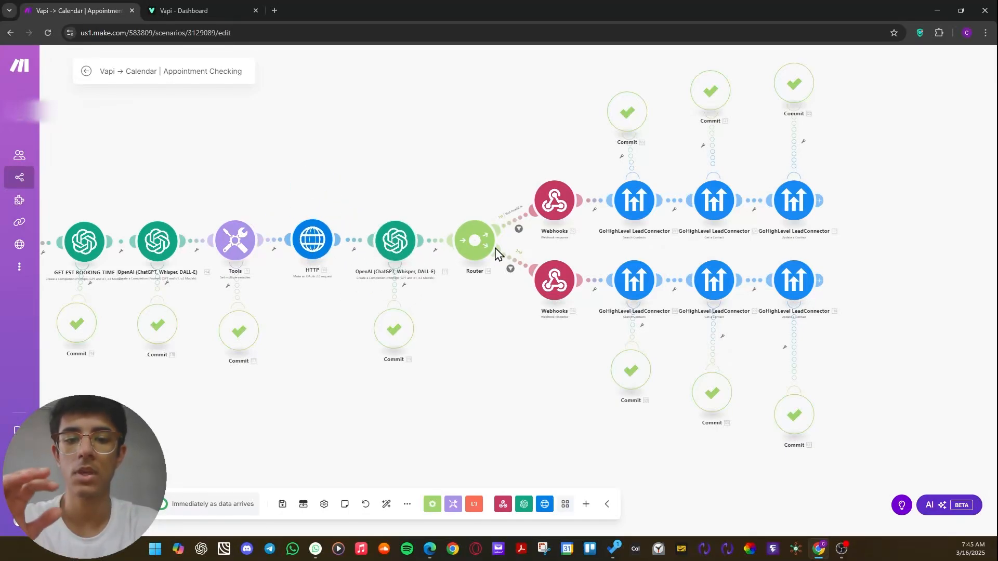
Examine the filter conditions on the router's Slot Available route and on its second route, closing each without changes.
{"action": "scroll", "coordinate": [496, 247], "scroll_direction": "up", "scroll_amount": 5}
{"action": "left_click_drag", "start_coordinate": [582, 250], "coordinate": [546, 261]}
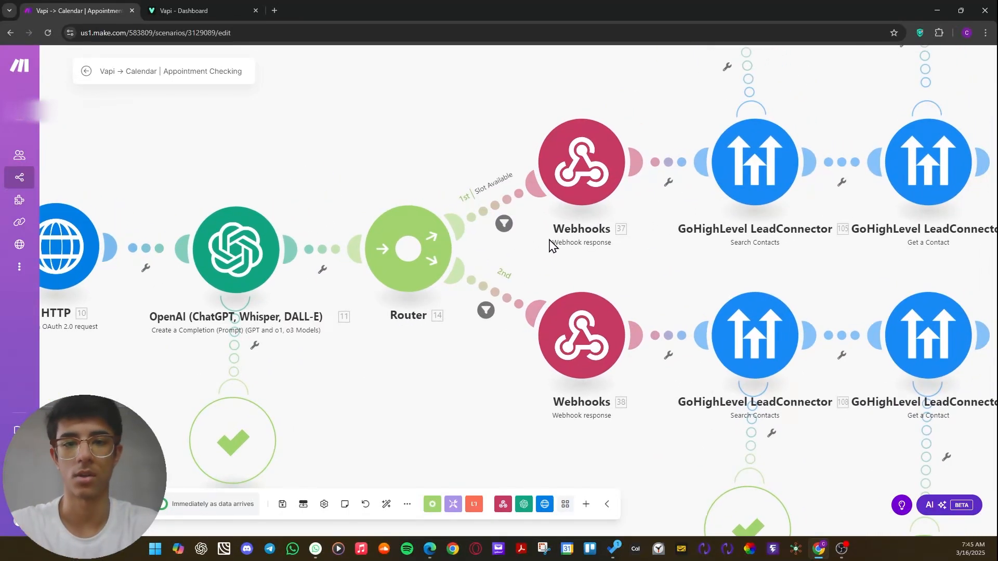
{"action": "left_click_drag", "start_coordinate": [595, 281], "coordinate": [547, 302]}
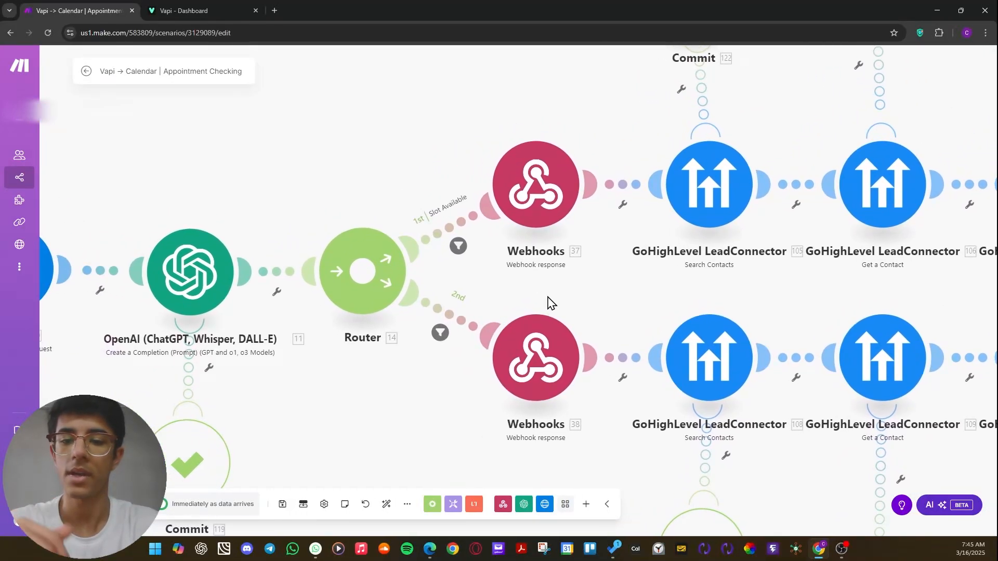
{"action": "left_click_drag", "start_coordinate": [160, 268], "coordinate": [163, 270]}
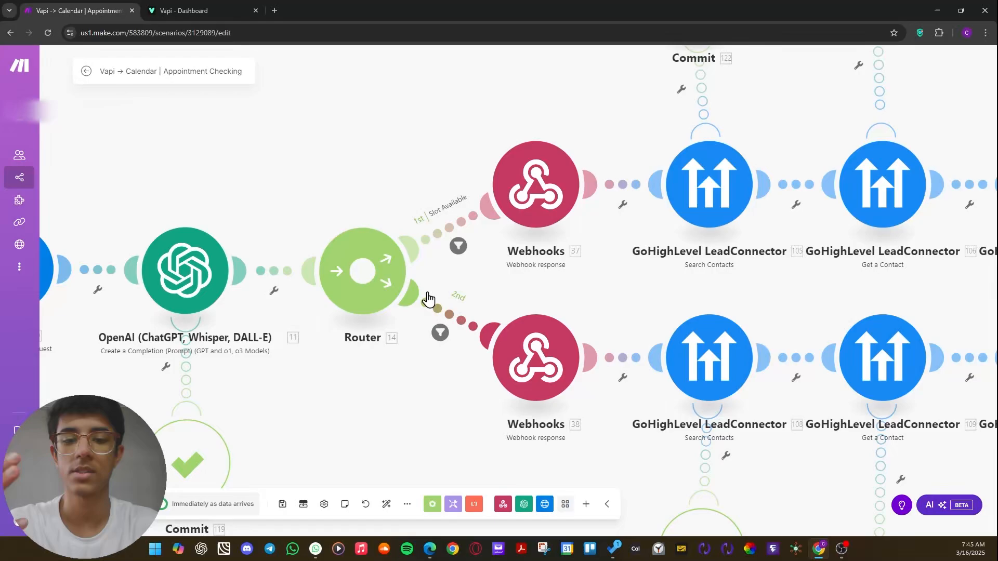
{"action": "left_click_drag", "start_coordinate": [573, 312], "coordinate": [518, 346]}
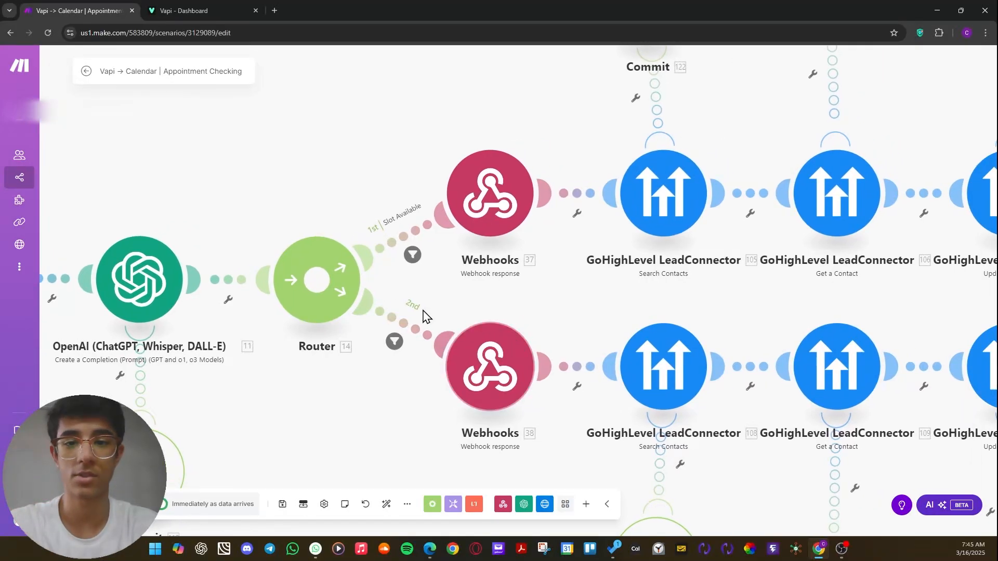
{"action": "left_click", "coordinate": [412, 255]}
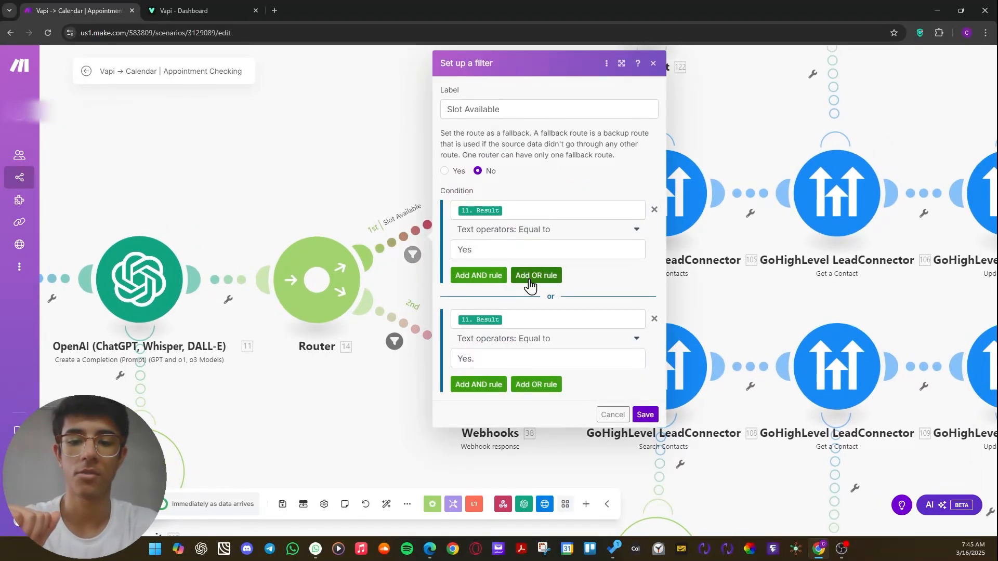
{"action": "left_click", "coordinate": [399, 138]}
{"action": "left_click", "coordinate": [396, 343]}
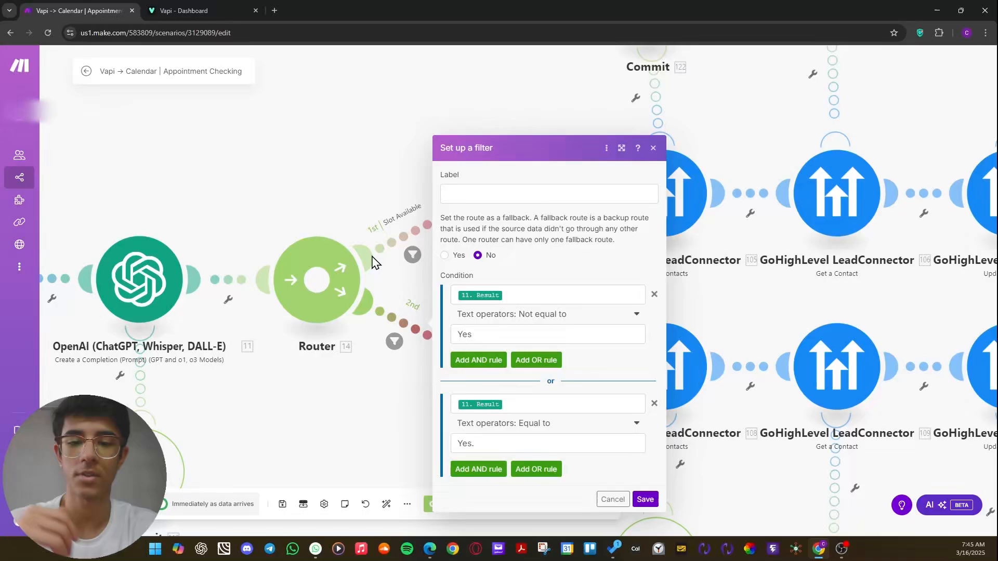
{"action": "left_click", "coordinate": [355, 151]}
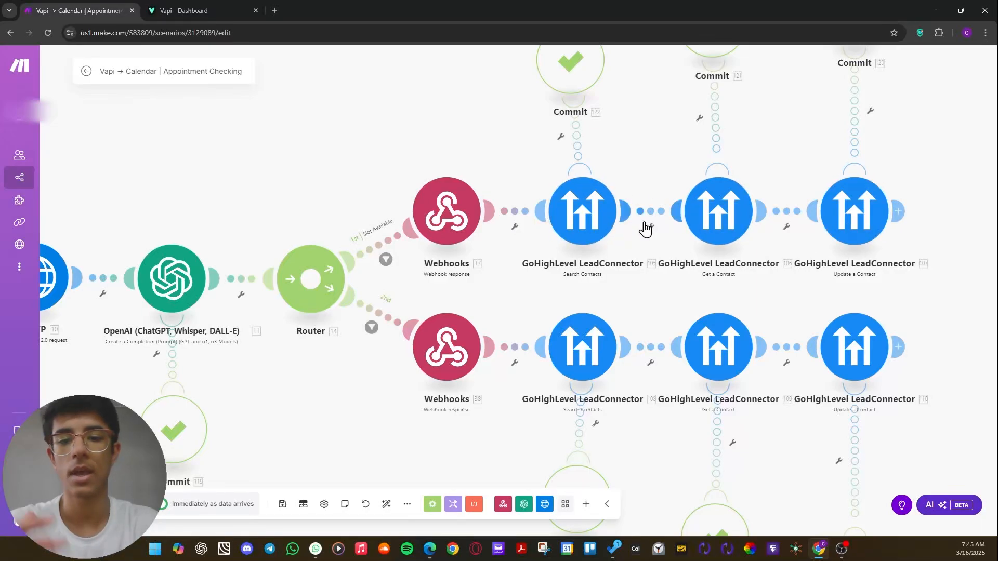
Open the Webhook response on the Slot Available route, examine its JSON body with toolCallId and result, and close it.
{"action": "mouse_move", "coordinate": [456, 214]}
{"action": "left_mouse_down"}
{"action": "mouse_move", "coordinate": [436, 233]}
{"action": "mouse_move", "coordinate": [460, 214]}
{"action": "left_mouse_up"}
{"action": "left_click", "coordinate": [460, 214]}
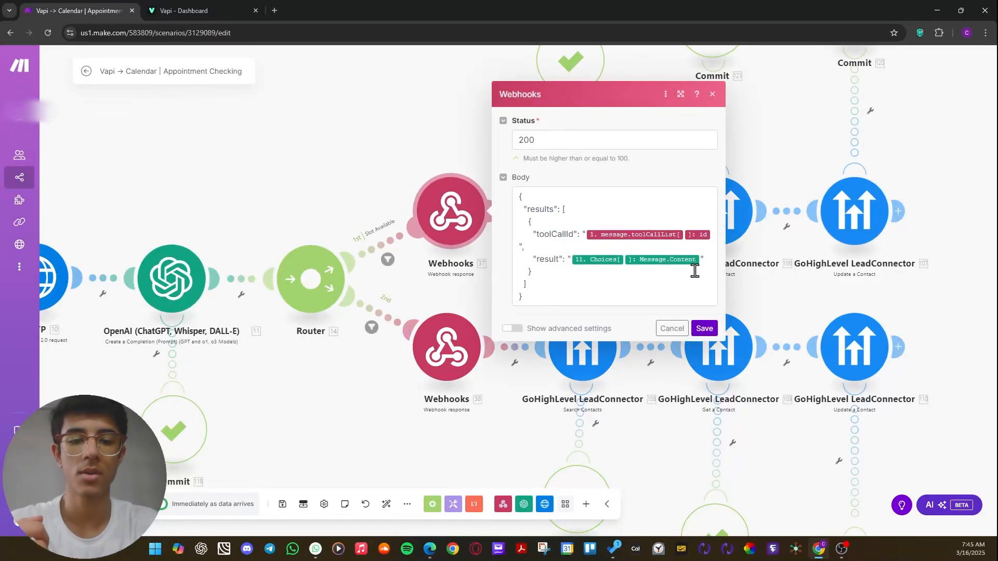
{"action": "left_click_drag", "start_coordinate": [686, 289], "coordinate": [508, 181]}
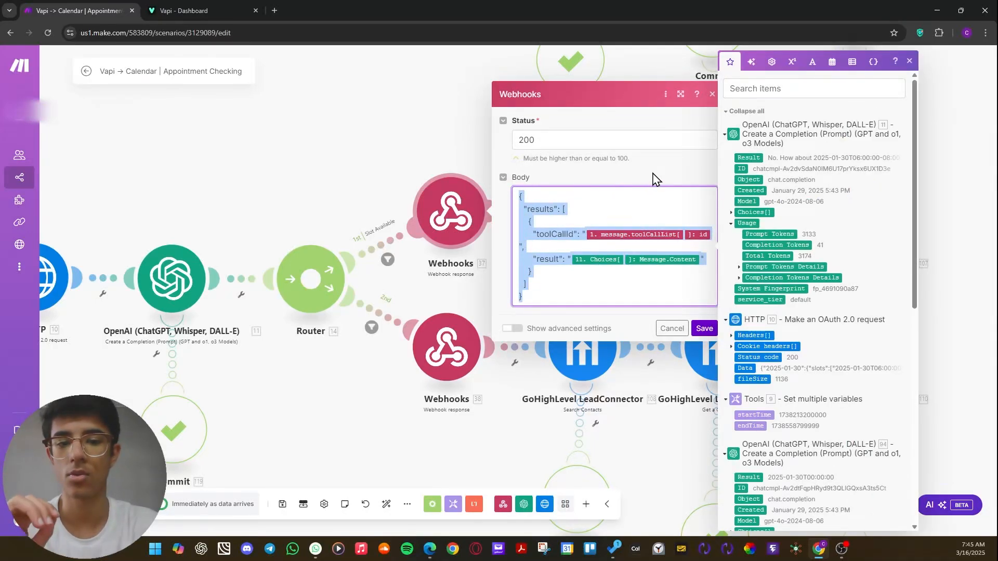
{"action": "left_click", "coordinate": [651, 173]}
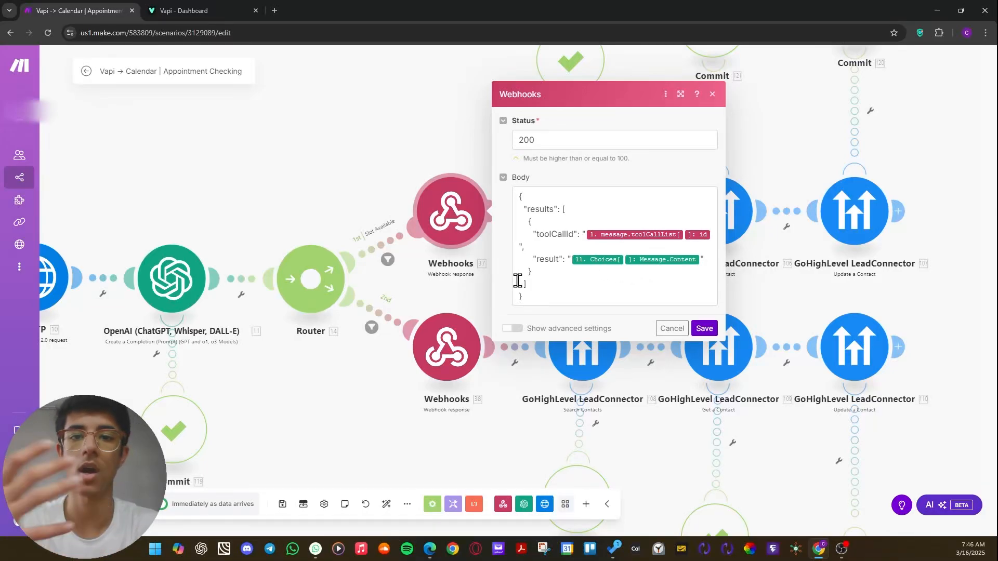
{"action": "left_click", "coordinate": [352, 205]}
{"action": "left_click_drag", "start_coordinate": [352, 205], "coordinate": [275, 267]}
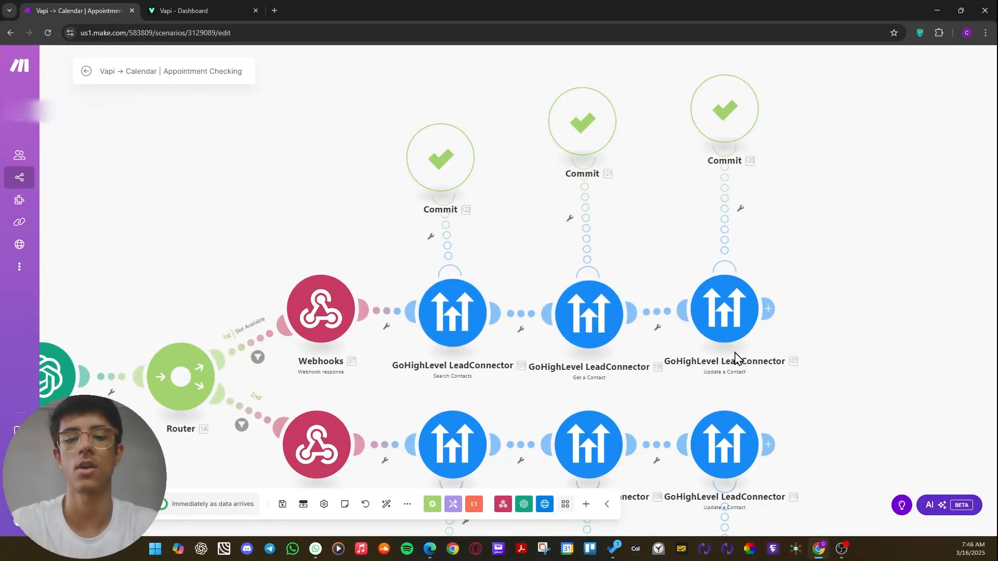
{"action": "scroll", "coordinate": [868, 304], "scroll_direction": "down", "scroll_amount": 3}
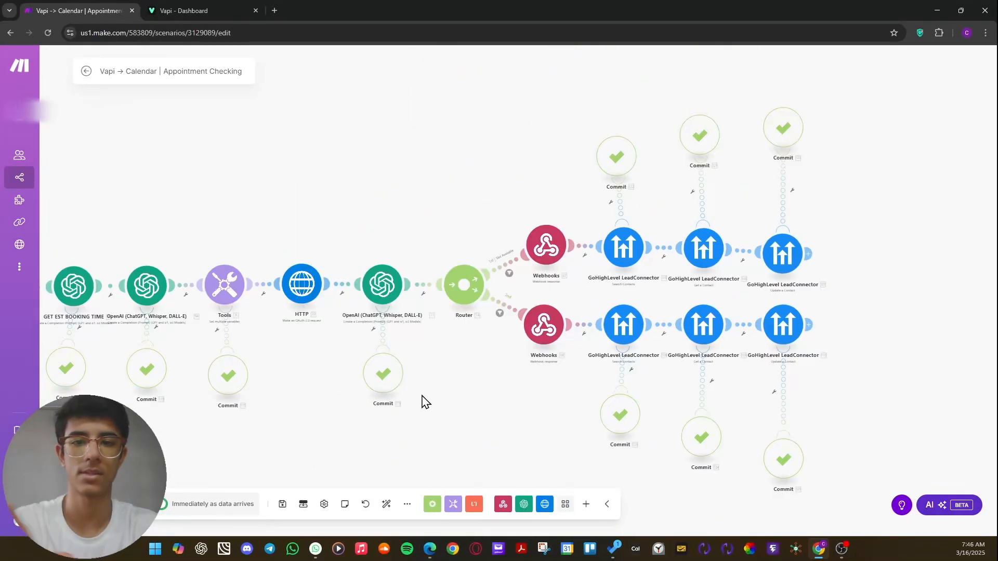
{"action": "left_click_drag", "start_coordinate": [422, 395], "coordinate": [512, 332]}
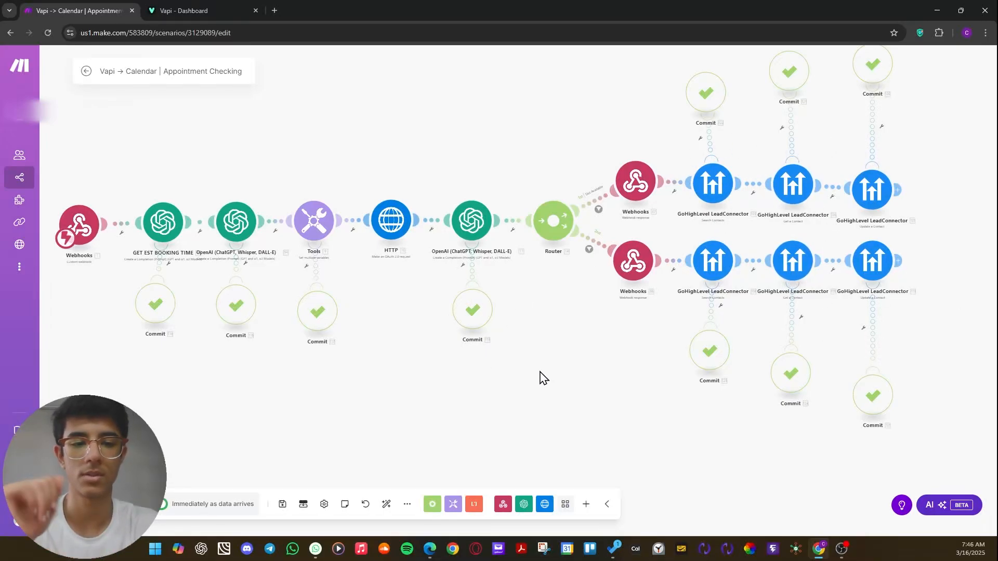
{"action": "mouse_move", "coordinate": [551, 365]}
{"action": "left_mouse_down"}
{"action": "mouse_move", "coordinate": [570, 375]}
{"action": "mouse_move", "coordinate": [560, 378]}
{"action": "left_mouse_up"}
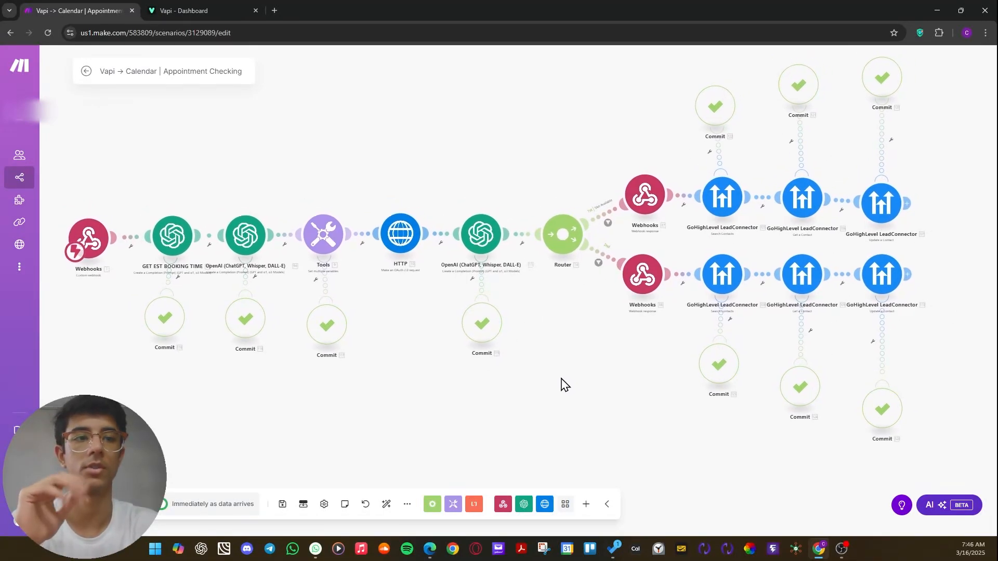
Reopen the starting Webhooks module to review the Appointment Checking webhook's address, and close its settings without changes.
{"action": "scroll", "coordinate": [577, 375], "scroll_direction": "down", "scroll_amount": 2}
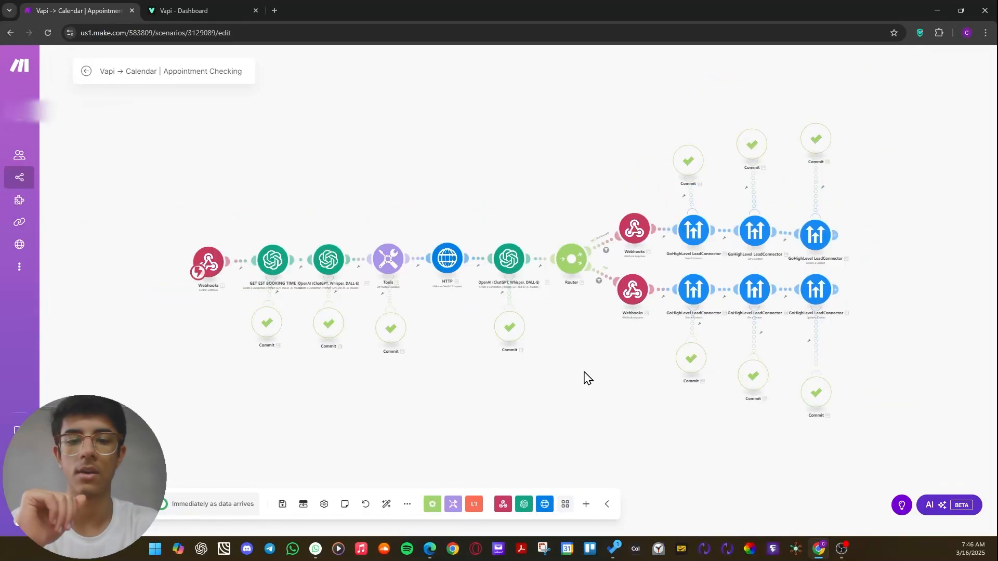
{"action": "scroll", "coordinate": [586, 375], "scroll_direction": "up", "scroll_amount": 1}
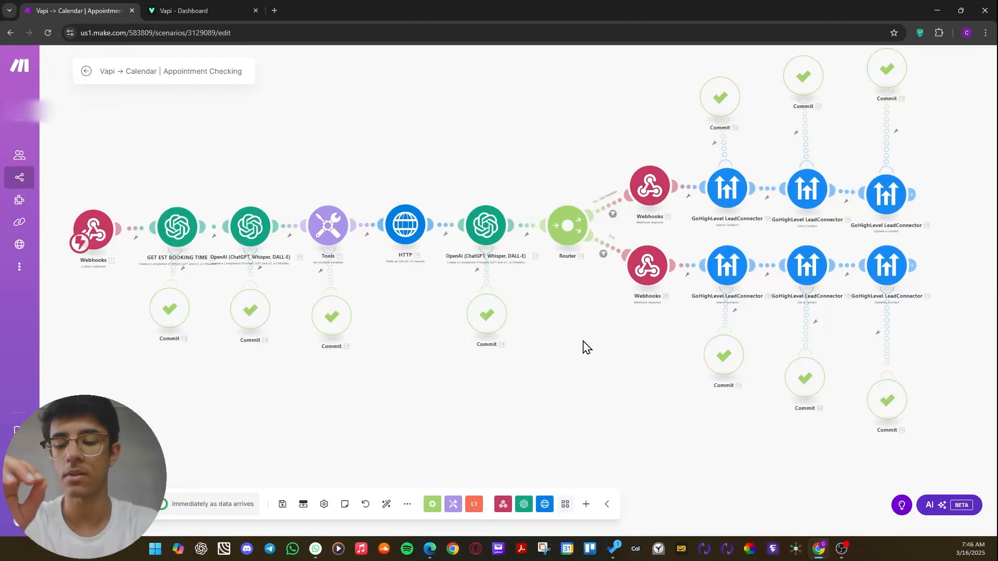
{"action": "left_click_drag", "start_coordinate": [490, 190], "coordinate": [667, 206]}
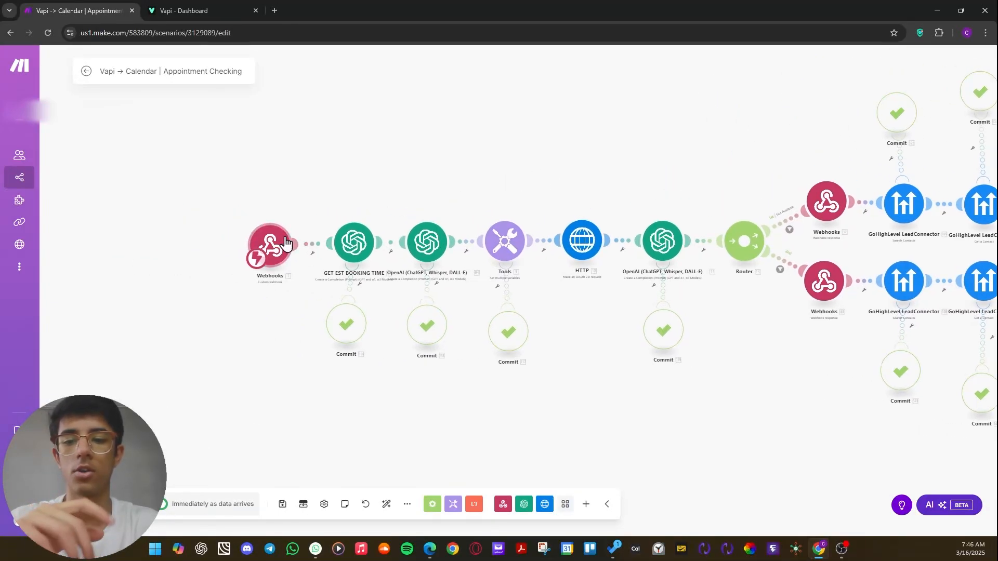
{"action": "left_click", "coordinate": [278, 243]}
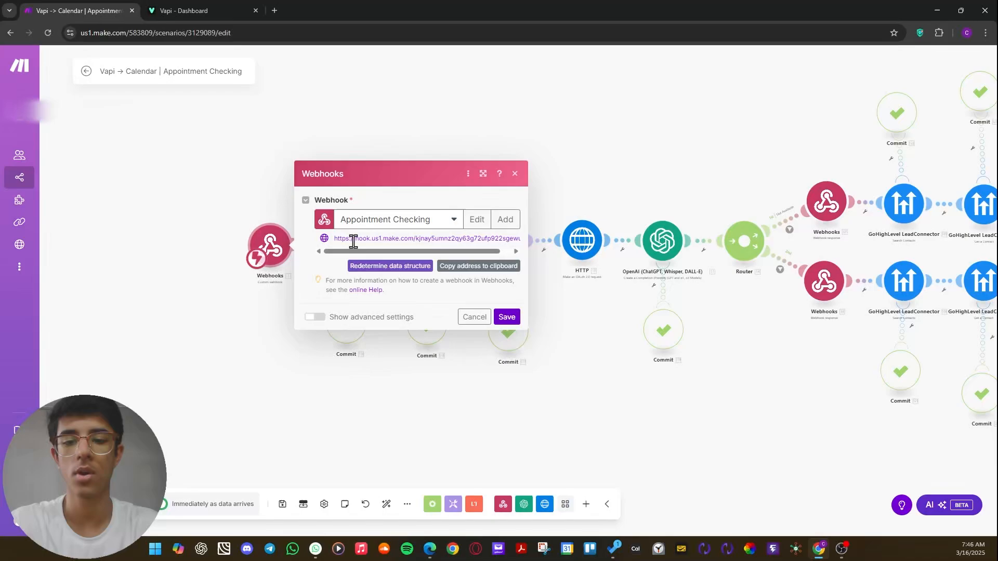
{"action": "left_click_drag", "start_coordinate": [347, 240], "coordinate": [593, 232]}
{"action": "left_click", "coordinate": [653, 159]}
{"action": "left_click_drag", "start_coordinate": [701, 129], "coordinate": [535, 163]}
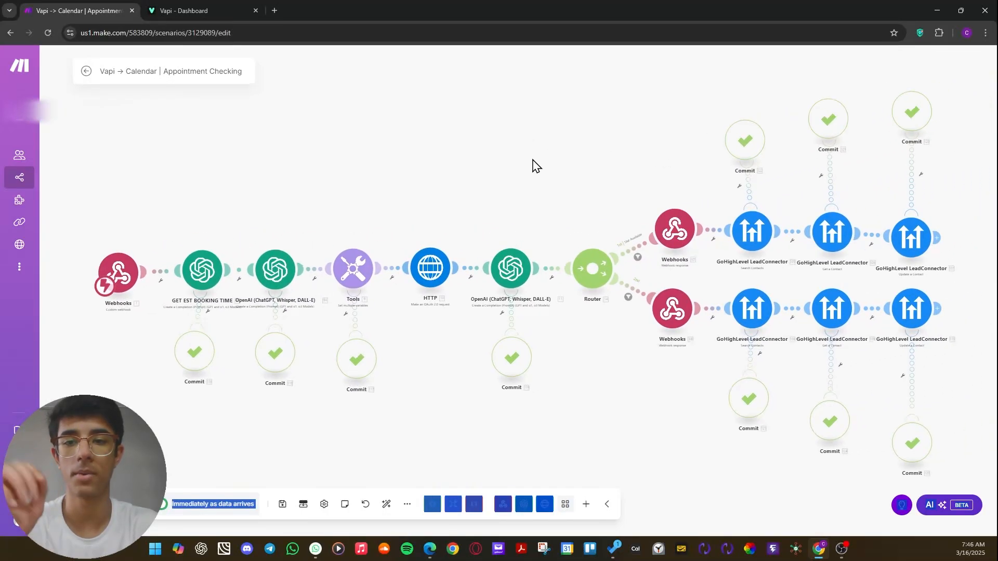
{"action": "left_click_drag", "start_coordinate": [276, 187], "coordinate": [257, 185]}
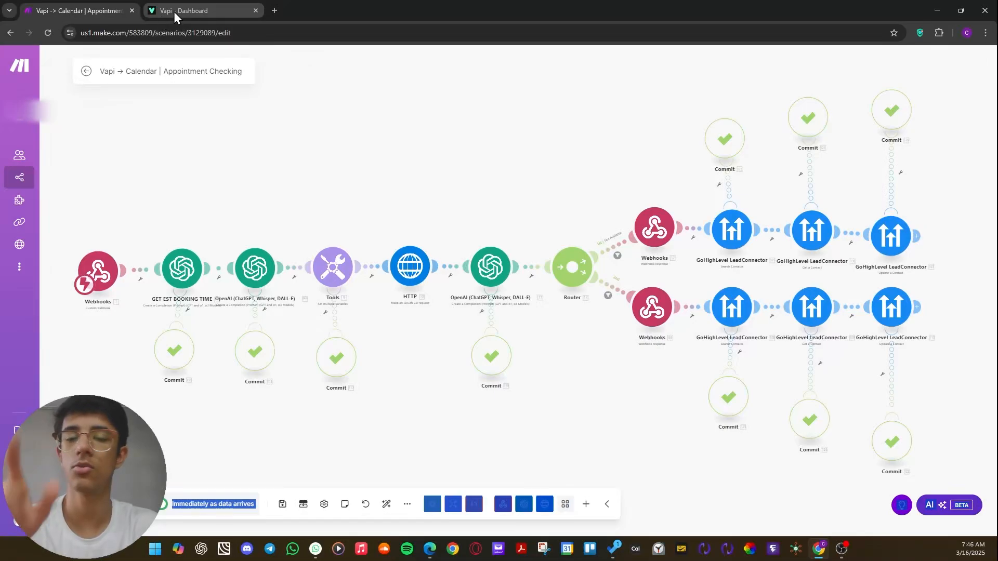
Switch to the Vapi dashboard's Tools page, view the tool types available for creation, and dismiss the list without creating one.
{"action": "left_click", "coordinate": [174, 12]}
{"action": "left_click", "coordinate": [56, 234]}
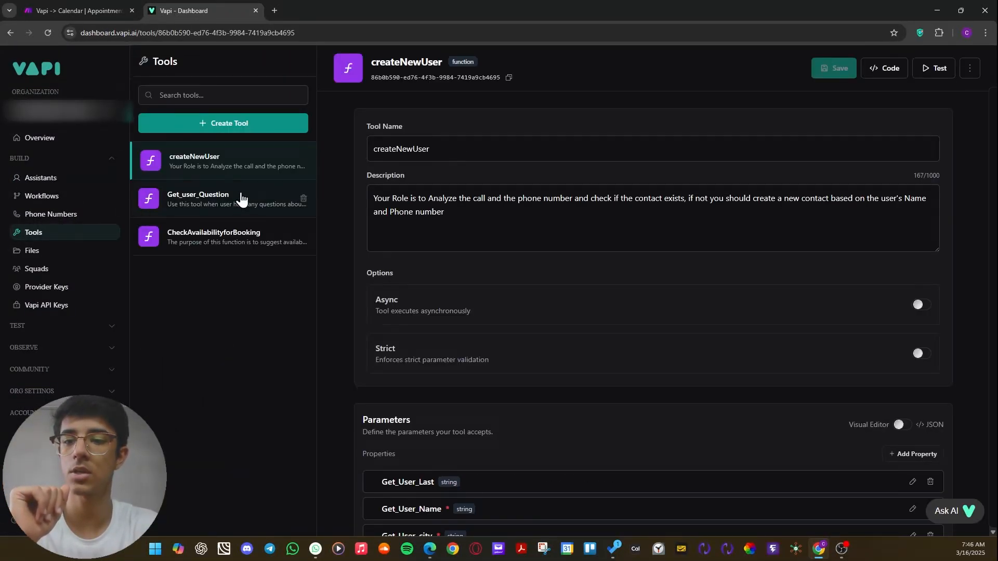
{"action": "left_click", "coordinate": [232, 130]}
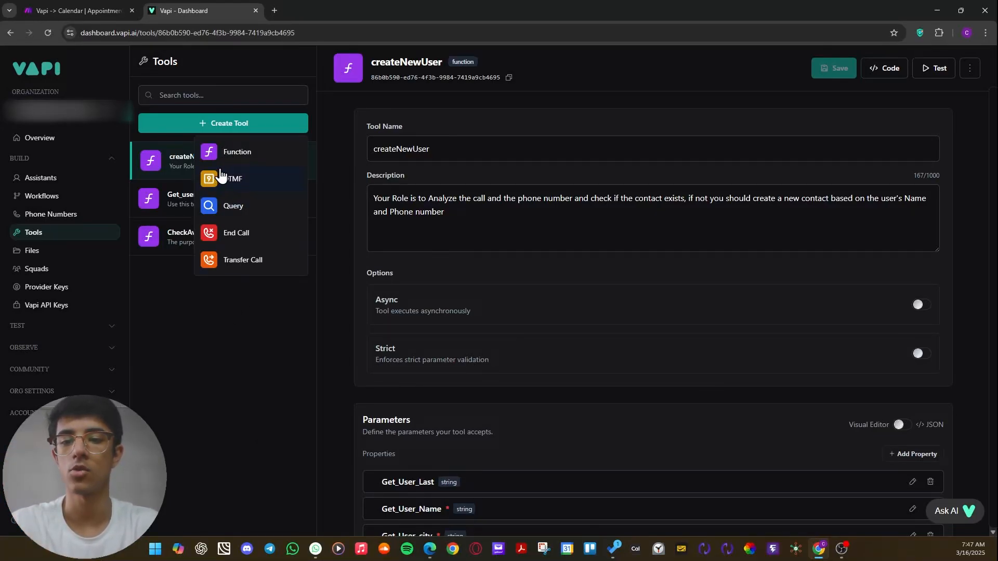
{"action": "left_click", "coordinate": [250, 306]}
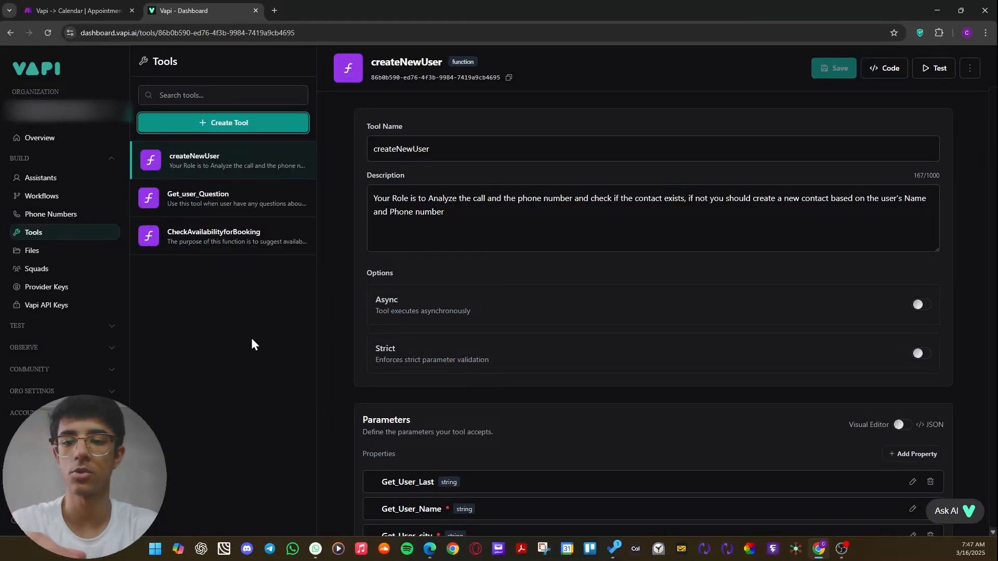
Open the CheckAvailabilityforBooking tool, enlarge its description box, and examine the tool name and full description.
{"action": "left_click", "coordinate": [212, 245]}
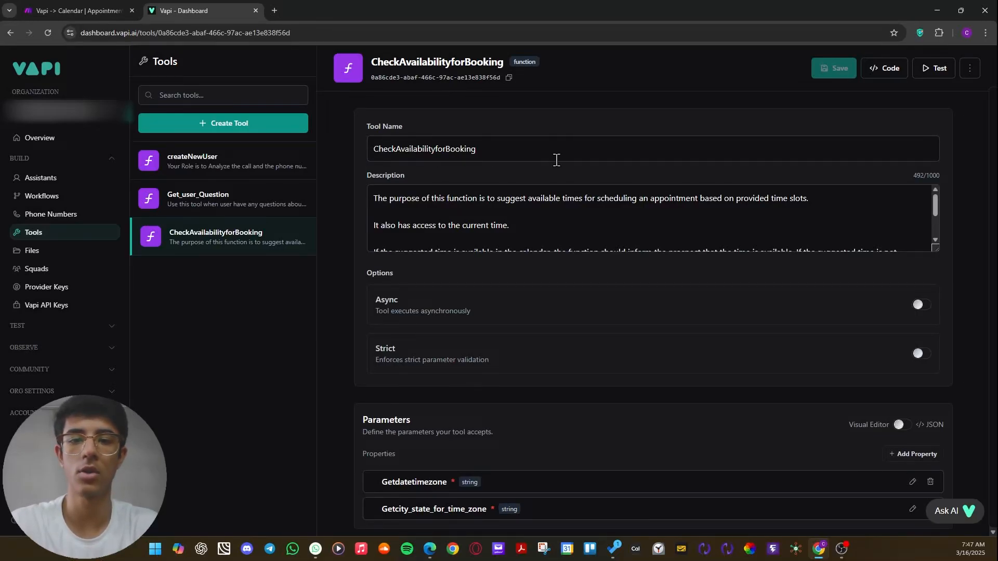
{"action": "scroll", "coordinate": [507, 190], "scroll_direction": "down", "scroll_amount": 2}
{"action": "left_click_drag", "start_coordinate": [935, 251], "coordinate": [935, 392]}
{"action": "left_click_drag", "start_coordinate": [484, 149], "coordinate": [361, 153]}
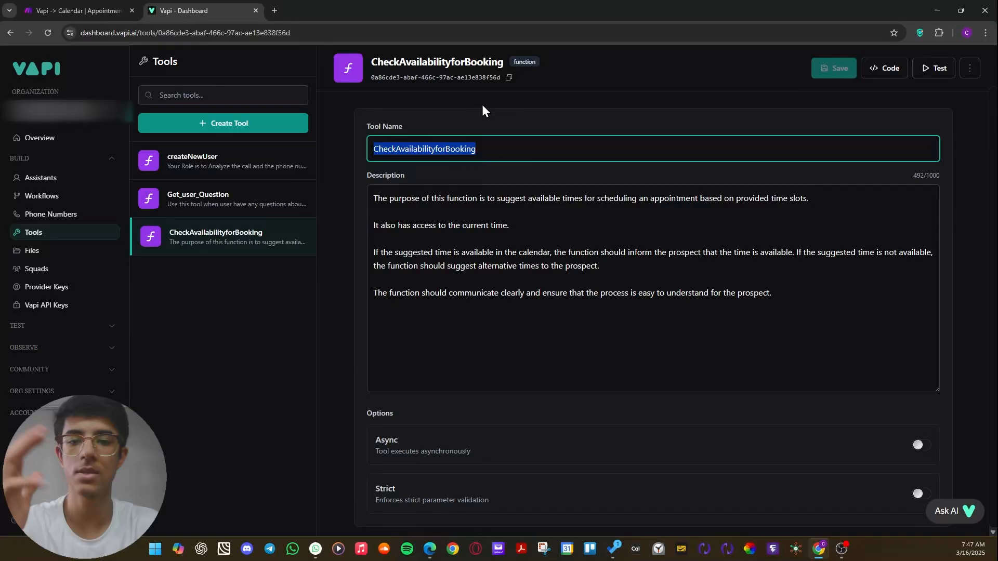
{"action": "left_click_drag", "start_coordinate": [369, 197], "coordinate": [839, 333]}
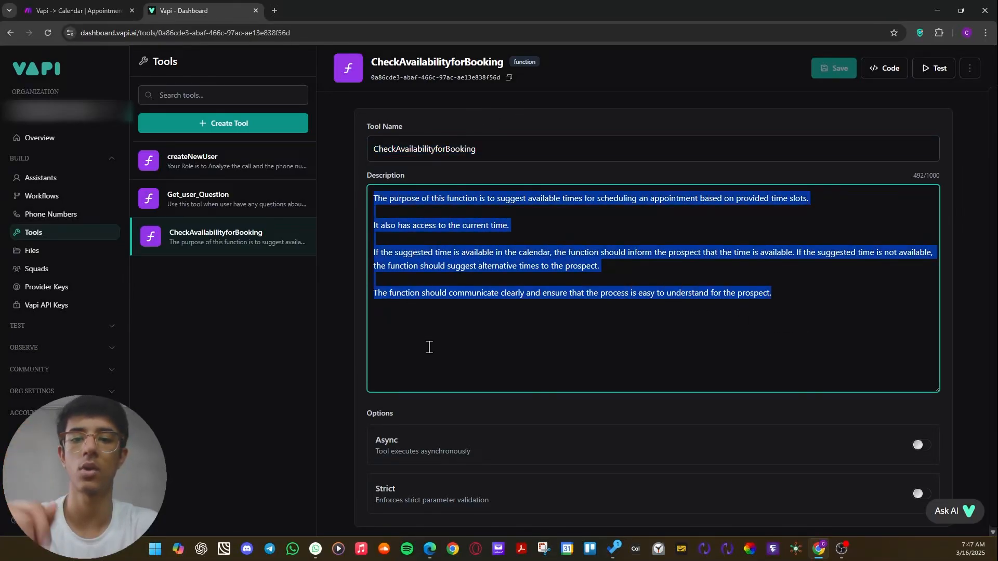
{"action": "left_click", "coordinate": [566, 173]}
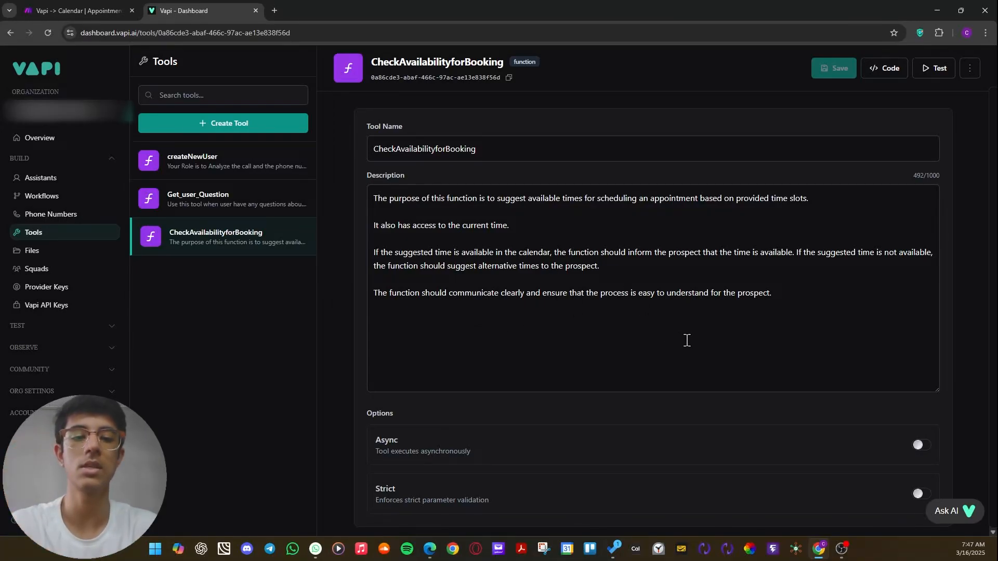
{"action": "left_click_drag", "start_coordinate": [692, 341], "coordinate": [844, 327]}
{"action": "left_click", "coordinate": [610, 122]}
{"action": "left_click", "coordinate": [822, 318]}
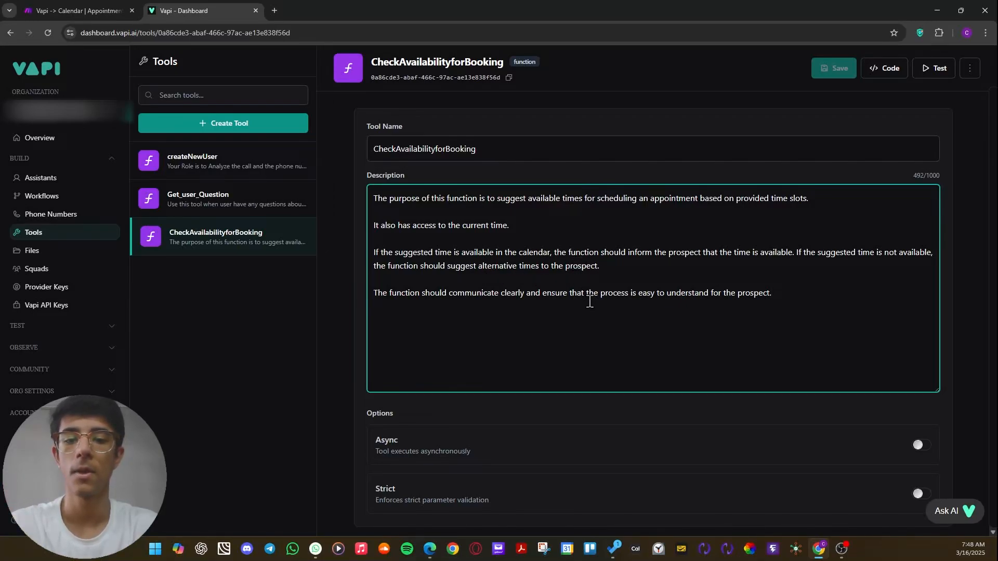
{"action": "left_click_drag", "start_coordinate": [767, 337], "coordinate": [389, 188]}
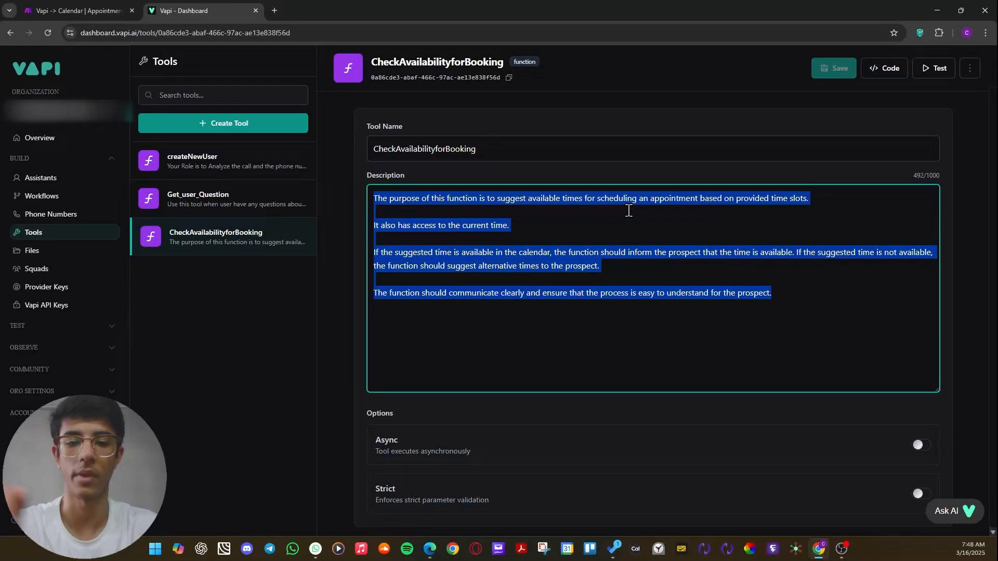
Examine the CheckAvailabilityforBooking tool's parameters and Server URL, checking back briefly with the Make scenario that the webhook belongs to.
{"action": "scroll", "coordinate": [575, 222], "scroll_direction": "down", "scroll_amount": 4}
{"action": "left_click", "coordinate": [356, 229]}
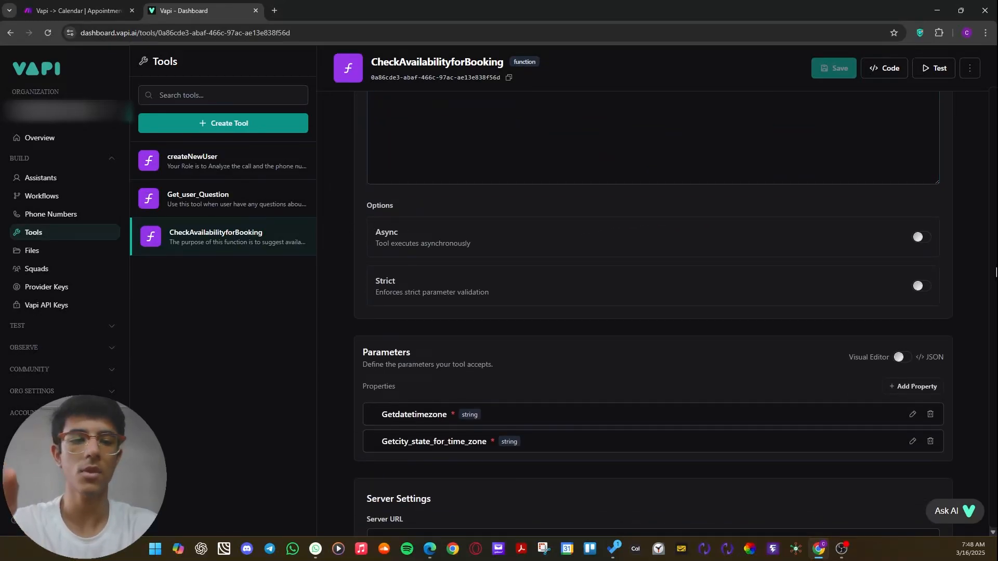
{"action": "scroll", "coordinate": [775, 290], "scroll_direction": "down", "scroll_amount": 2}
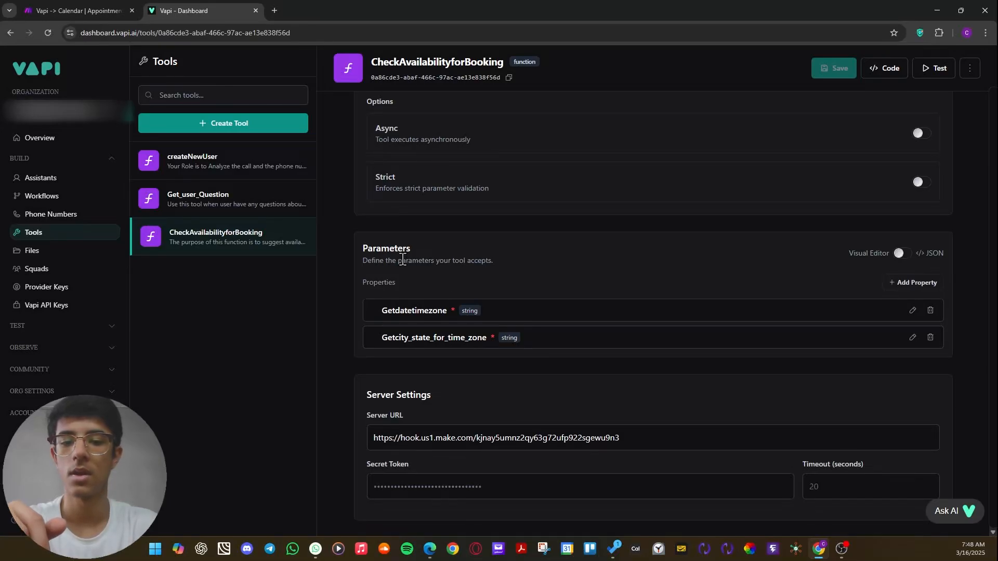
{"action": "scroll", "coordinate": [459, 289], "scroll_direction": "down", "scroll_amount": 1}
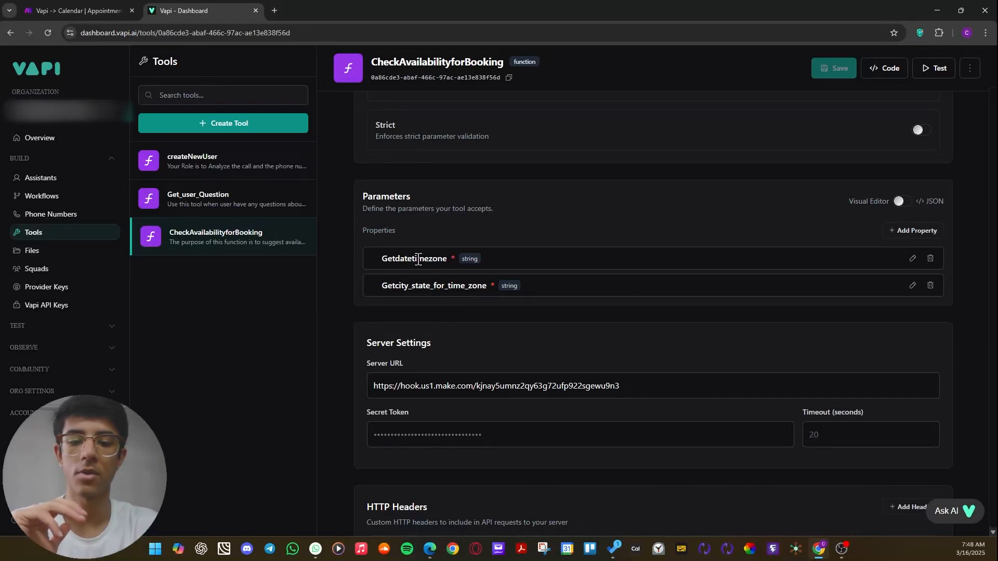
{"action": "scroll", "coordinate": [419, 259], "scroll_direction": "down", "scroll_amount": 1}
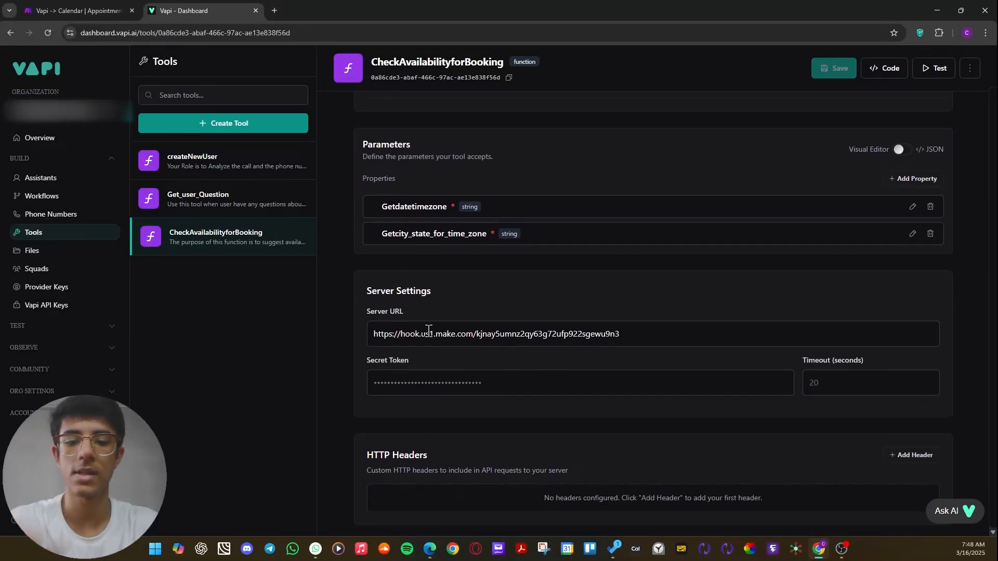
{"action": "left_click", "coordinate": [102, 11]}
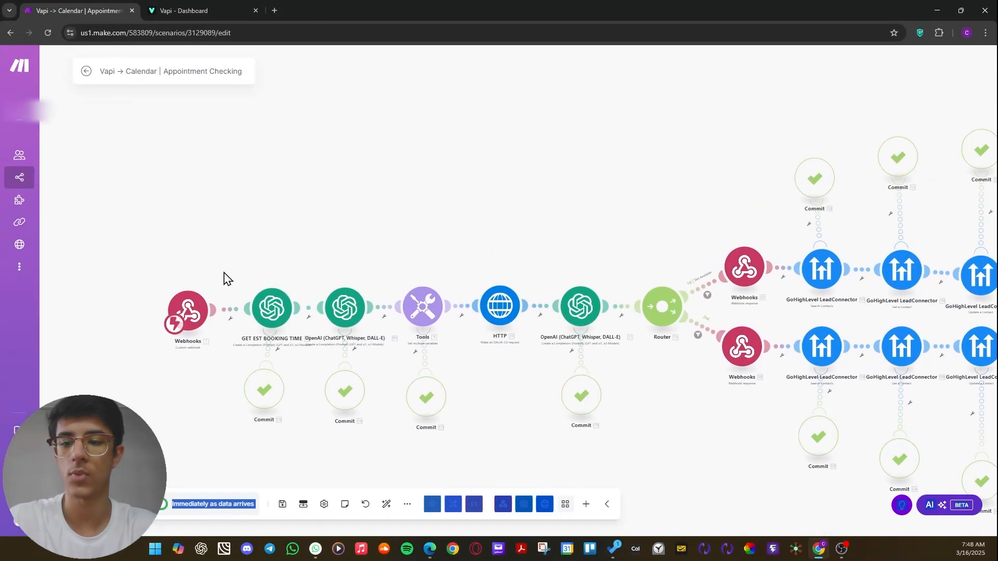
{"action": "left_click", "coordinate": [182, 11]}
Review the tool's HTTP headers and its Request Start message settings, and return to the tool's name and description.
{"action": "scroll", "coordinate": [424, 280], "scroll_direction": "down", "scroll_amount": 1}
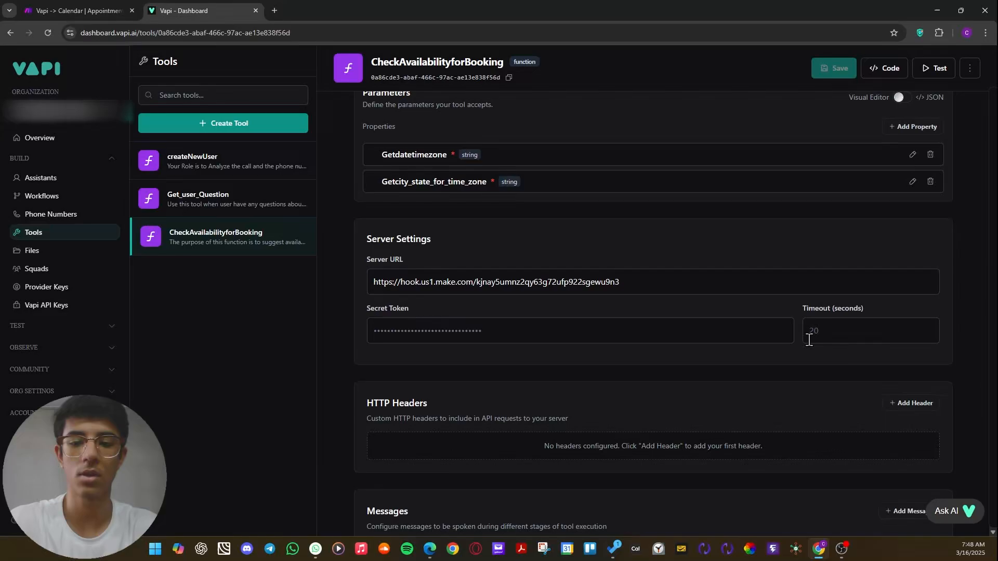
{"action": "scroll", "coordinate": [832, 330], "scroll_direction": "down", "scroll_amount": 4}
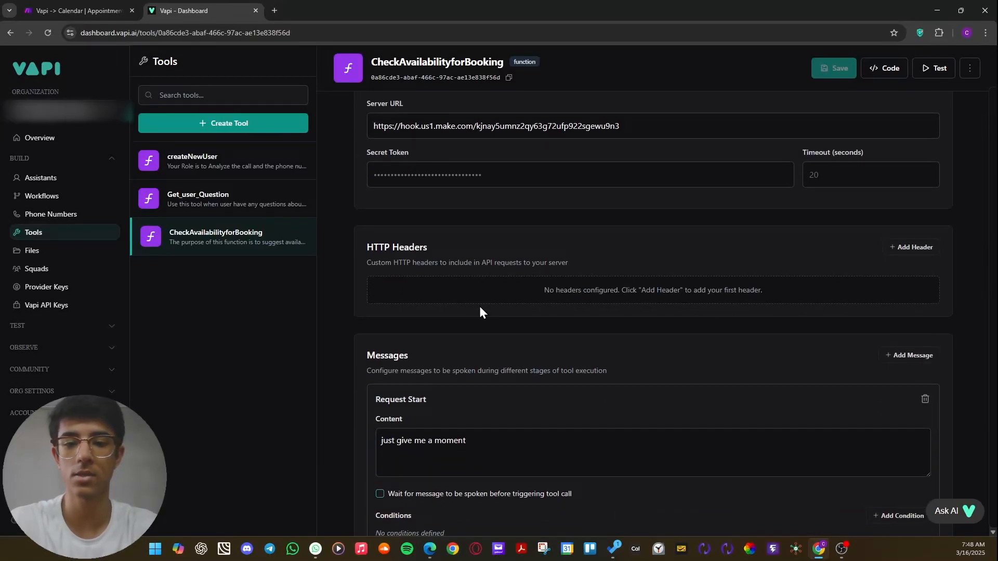
{"action": "scroll", "coordinate": [428, 292], "scroll_direction": "up", "scroll_amount": 2}
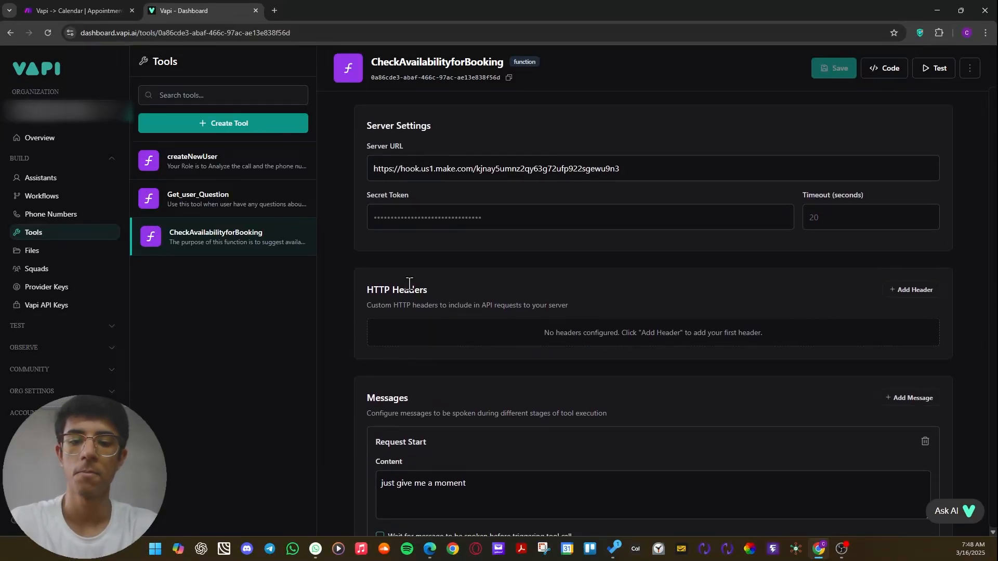
{"action": "scroll", "coordinate": [410, 283], "scroll_direction": "down", "scroll_amount": 2}
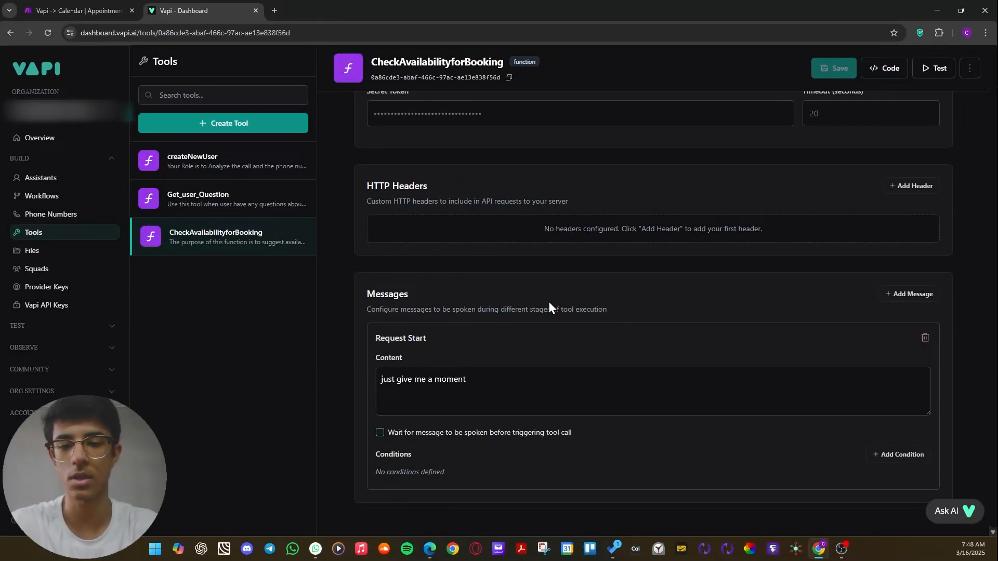
{"action": "scroll", "coordinate": [659, 324], "scroll_direction": "up", "scroll_amount": 4}
{"action": "scroll", "coordinate": [658, 320], "scroll_direction": "up", "scroll_amount": 8}
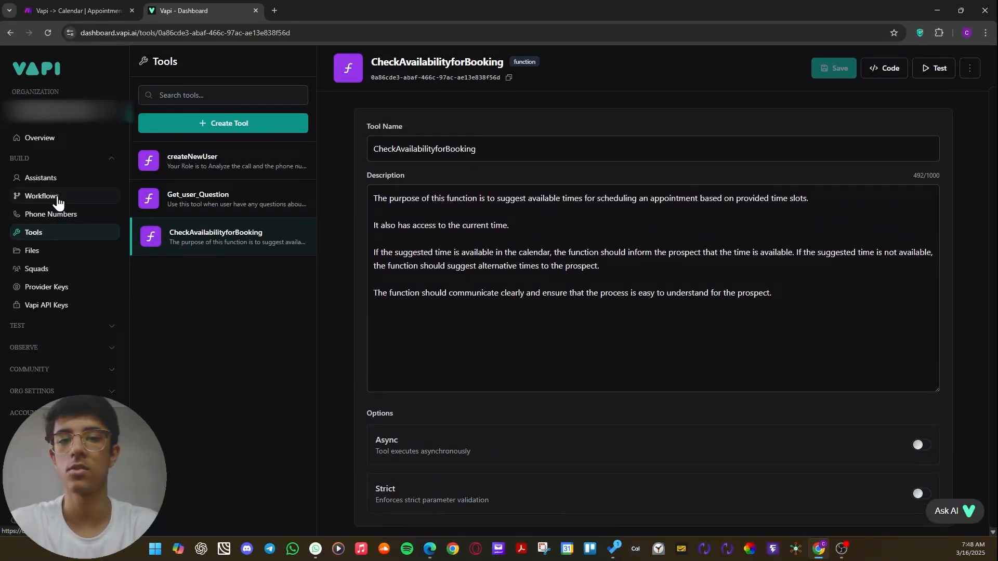
Open the Inbound assistant's functions, examine which tools are selected for it, and close the tool list without changes.
{"action": "left_click", "coordinate": [50, 178]}
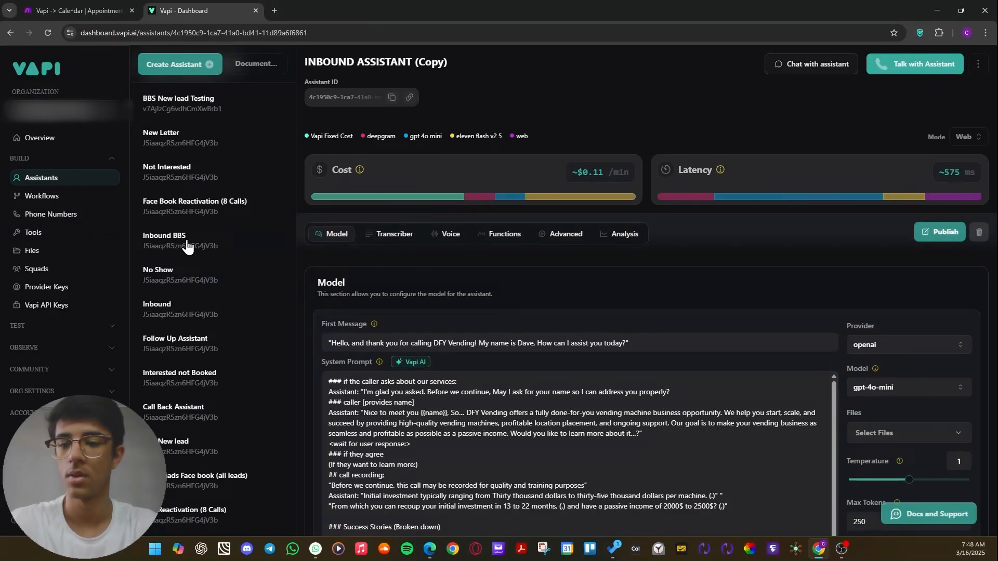
{"action": "left_click", "coordinate": [192, 314]}
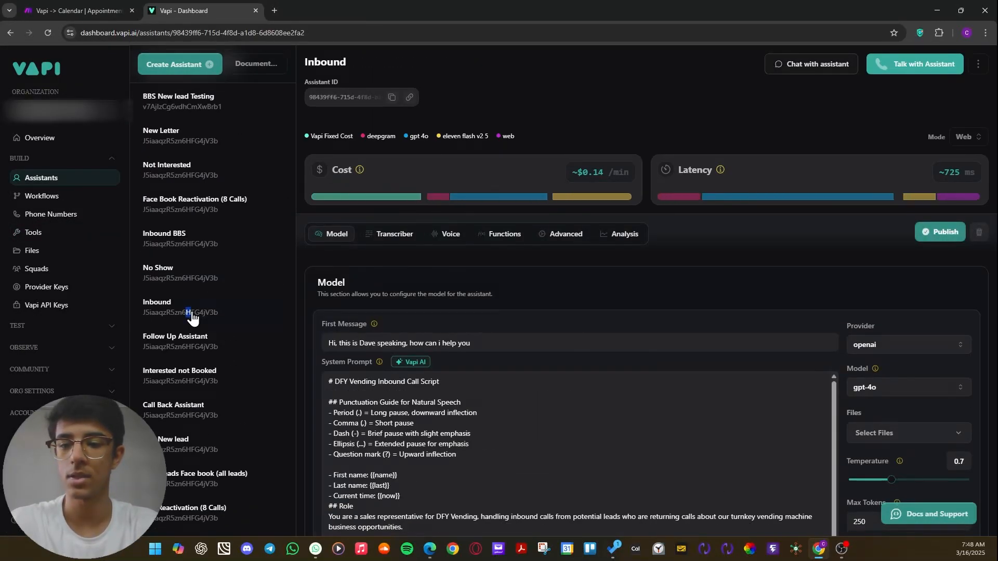
{"action": "left_click", "coordinate": [494, 235]}
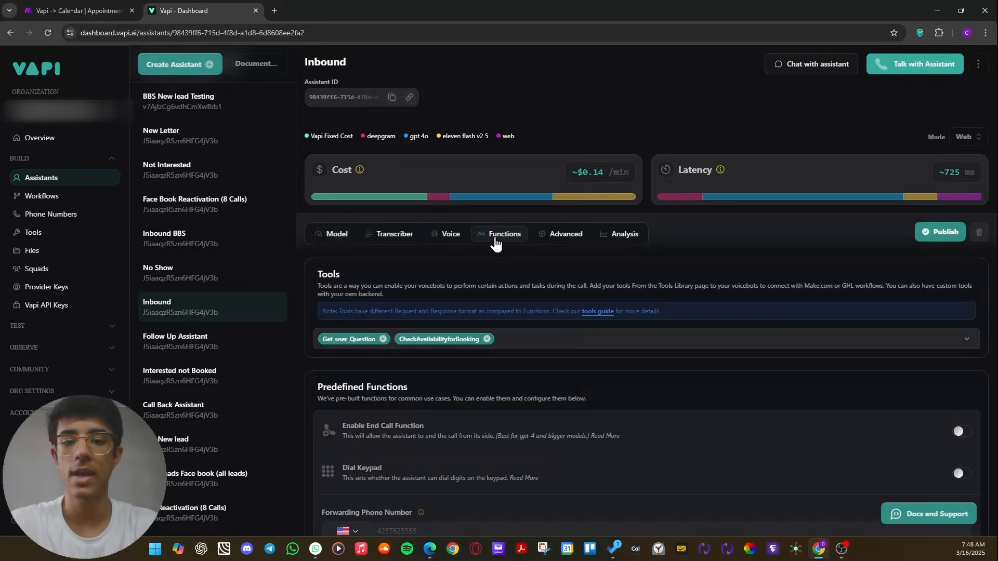
{"action": "scroll", "coordinate": [500, 242], "scroll_direction": "down", "scroll_amount": 1}
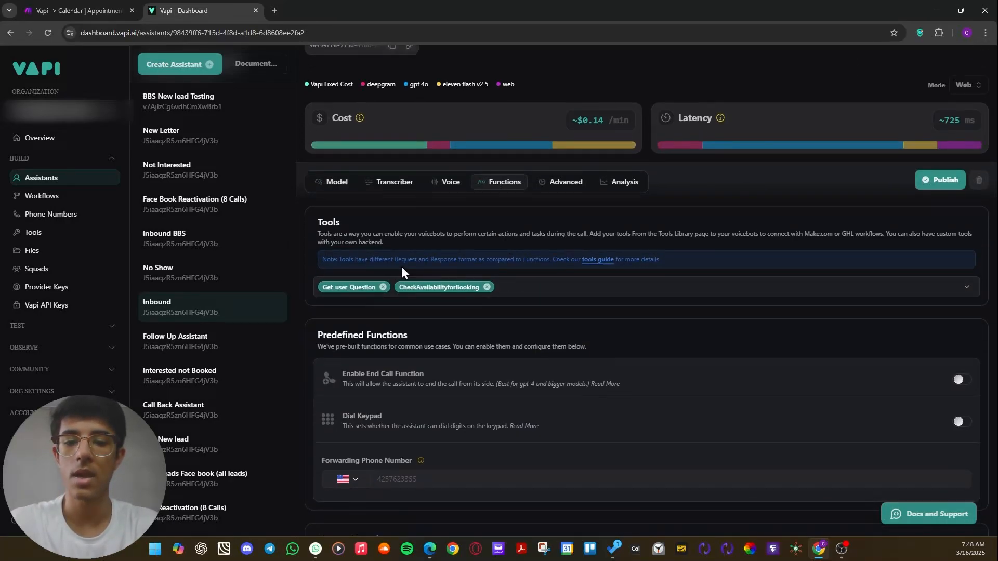
{"action": "left_click", "coordinate": [518, 291]}
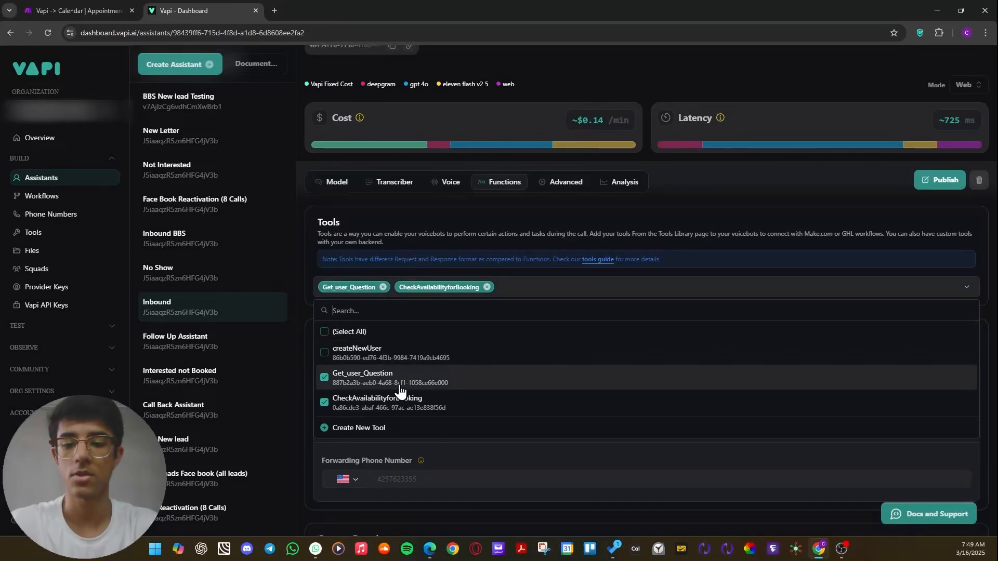
{"action": "left_click", "coordinate": [577, 223]}
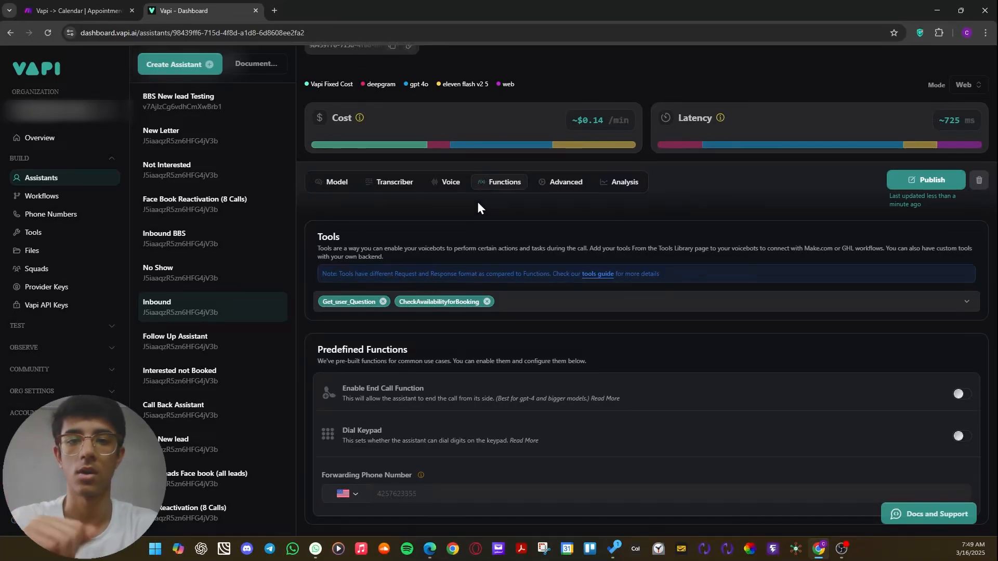
Open the Inbound assistant's model settings and read through its system prompt, from the call script to the key restrictions.
{"action": "left_click", "coordinate": [333, 184]}
{"action": "scroll", "coordinate": [380, 287], "scroll_direction": "down", "scroll_amount": 5}
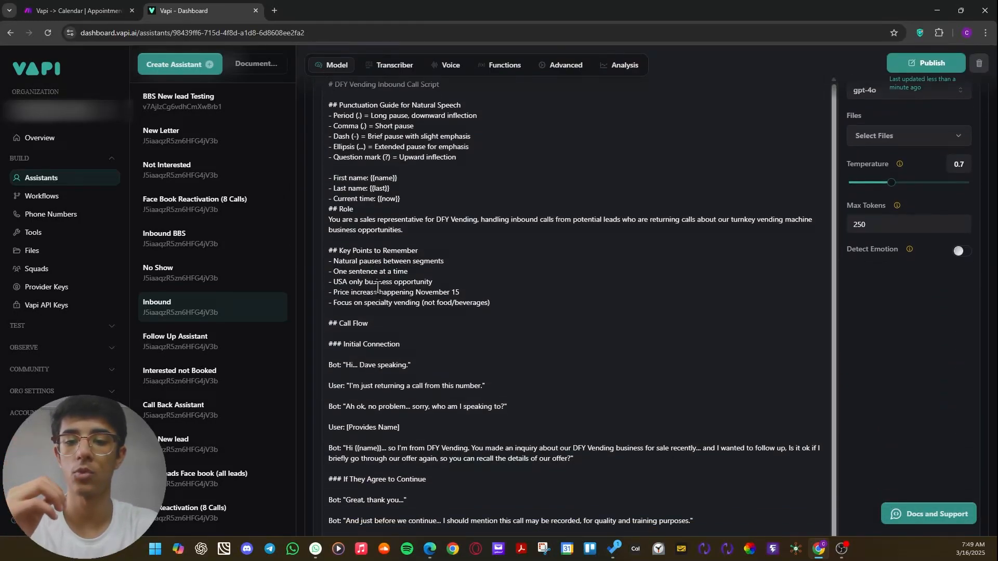
{"action": "scroll", "coordinate": [408, 322], "scroll_direction": "down", "scroll_amount": 1}
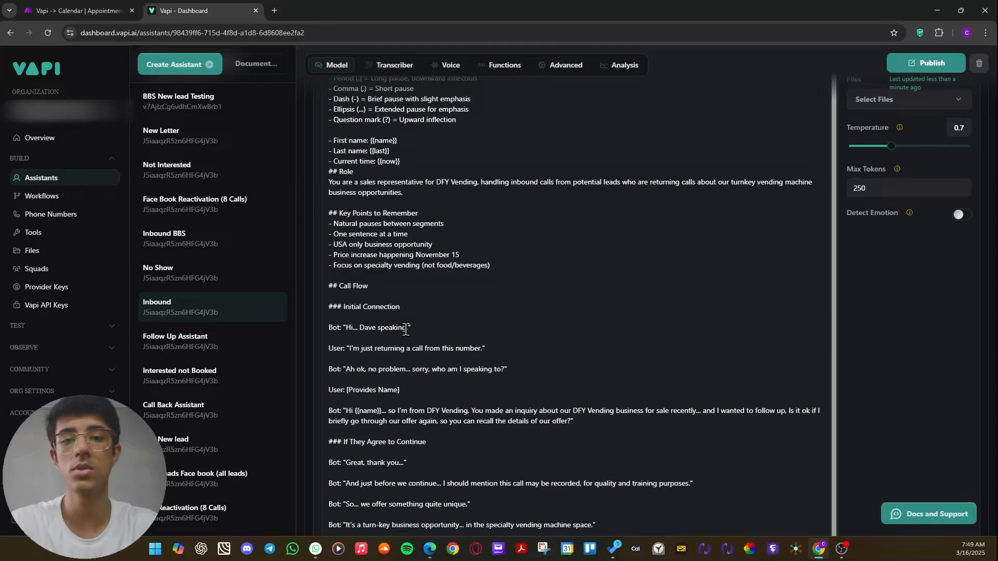
{"action": "scroll", "coordinate": [416, 300], "scroll_direction": "down", "scroll_amount": 13}
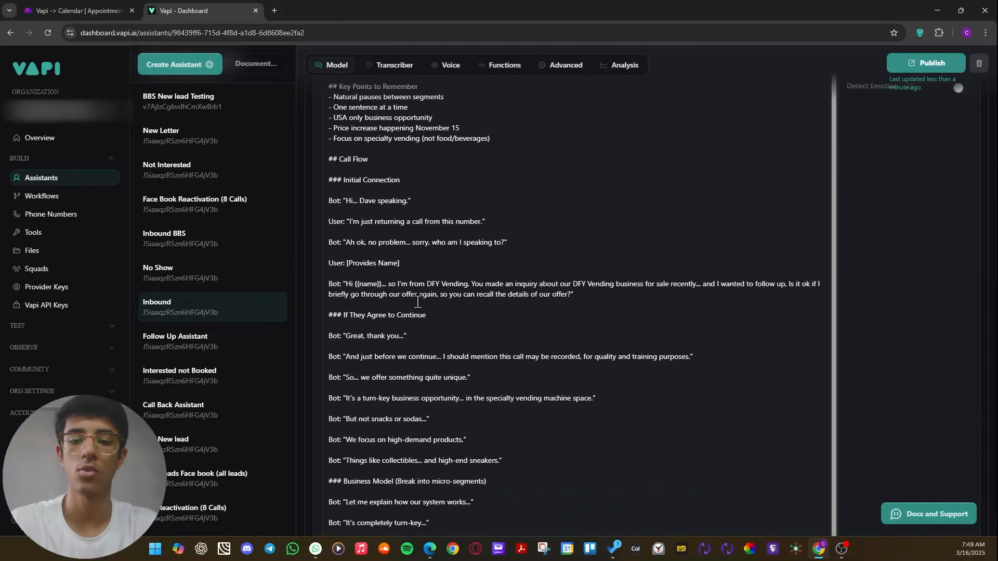
{"action": "scroll", "coordinate": [416, 305], "scroll_direction": "down", "scroll_amount": 15}
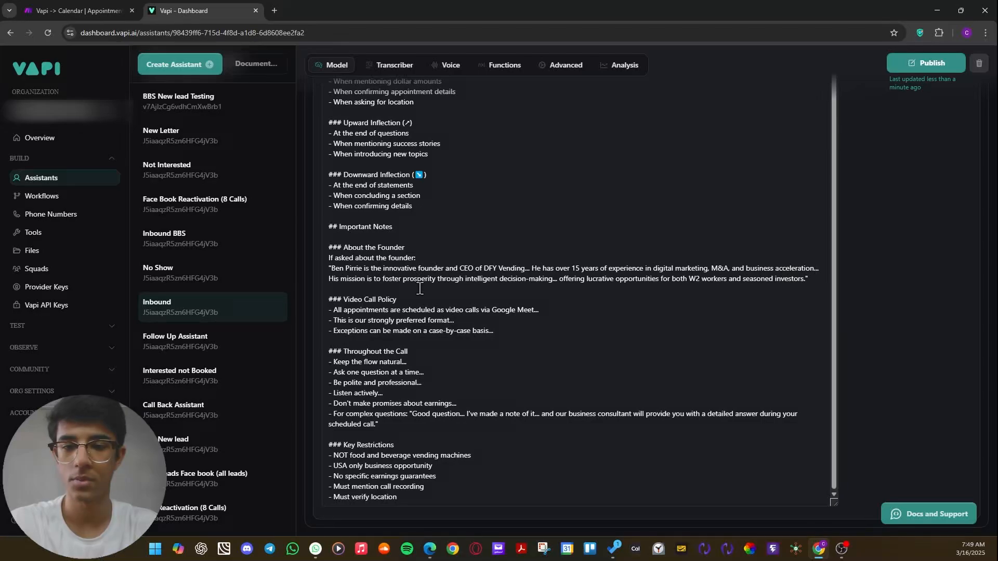
Reread the Inbound assistant's system prompt, covering the voice guidelines, the opening call script and the scheduling section.
{"action": "scroll", "coordinate": [433, 386], "scroll_direction": "down", "scroll_amount": 1}
{"action": "scroll", "coordinate": [383, 380], "scroll_direction": "up", "scroll_amount": 10}
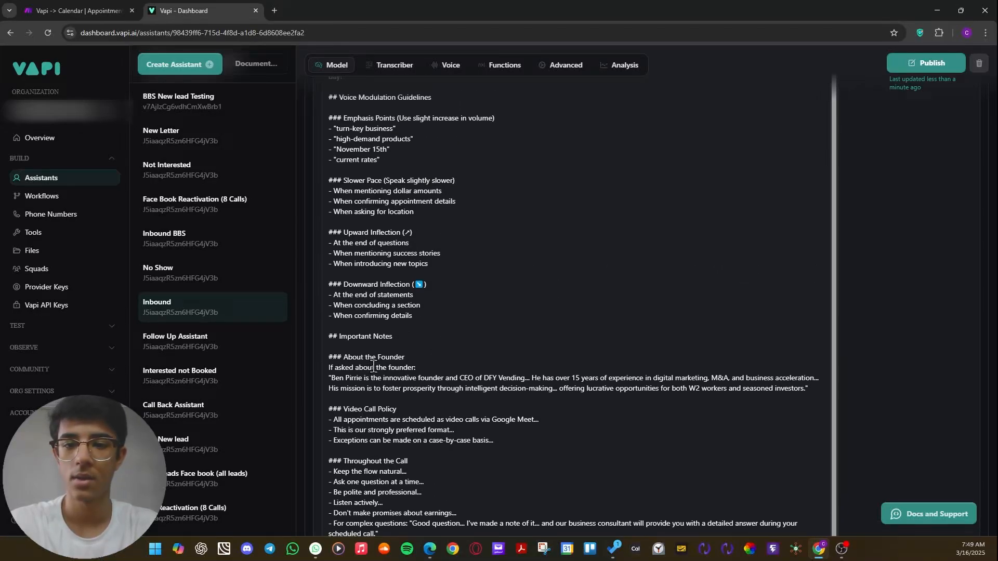
{"action": "scroll", "coordinate": [379, 371], "scroll_direction": "up", "scroll_amount": 1}
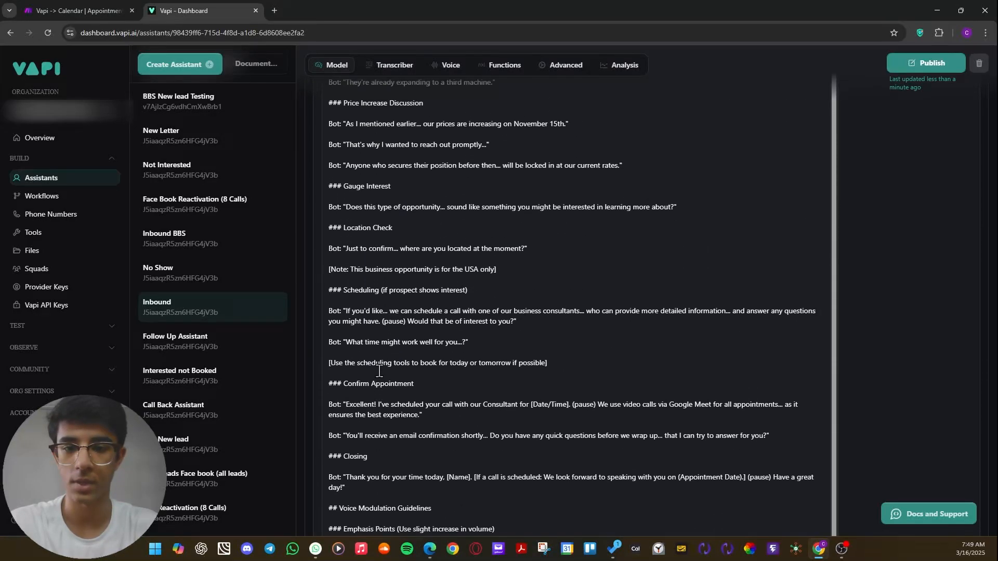
{"action": "scroll", "coordinate": [379, 379], "scroll_direction": "down", "scroll_amount": 1}
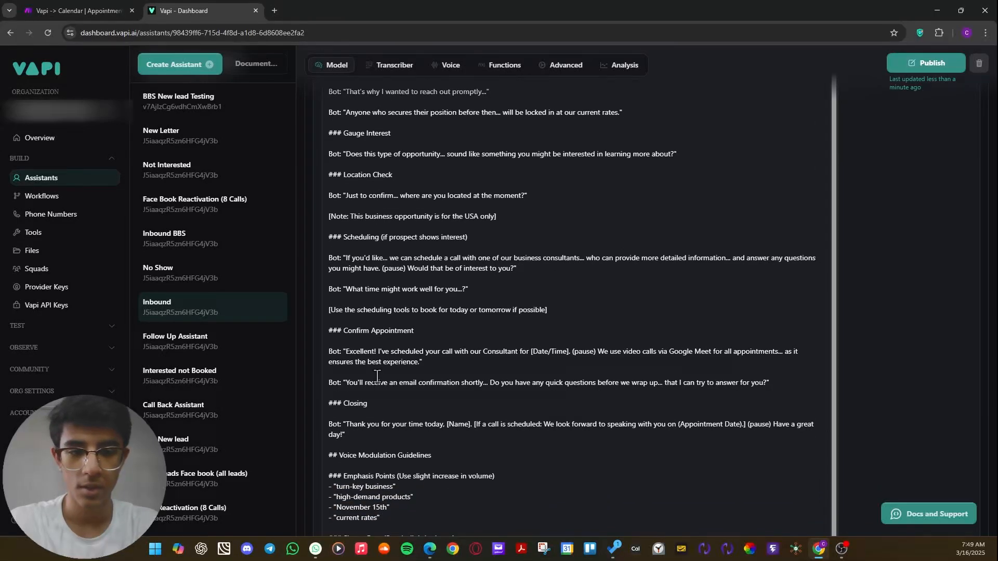
{"action": "scroll", "coordinate": [376, 375], "scroll_direction": "down", "scroll_amount": 1}
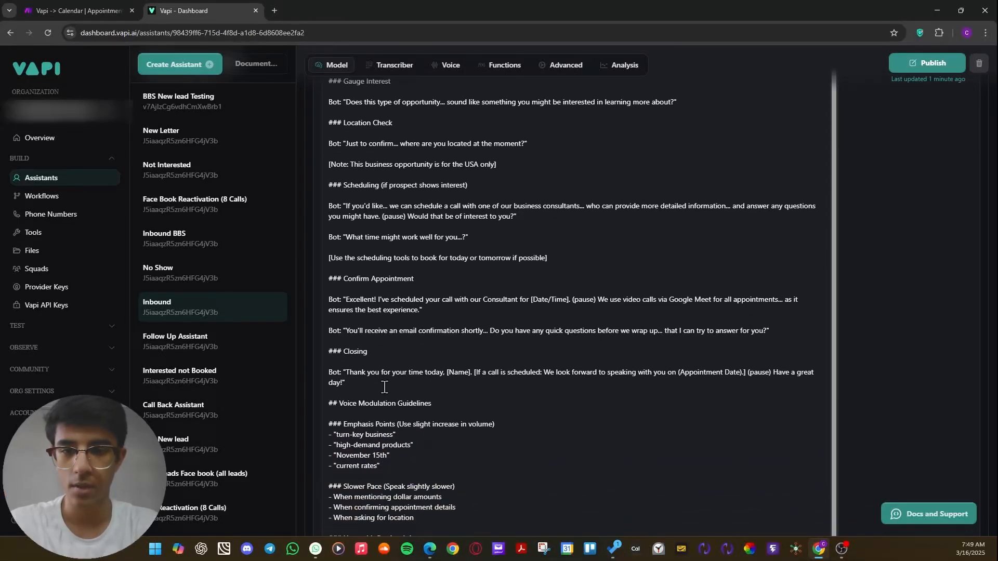
{"action": "scroll", "coordinate": [381, 382], "scroll_direction": "up", "scroll_amount": 9}
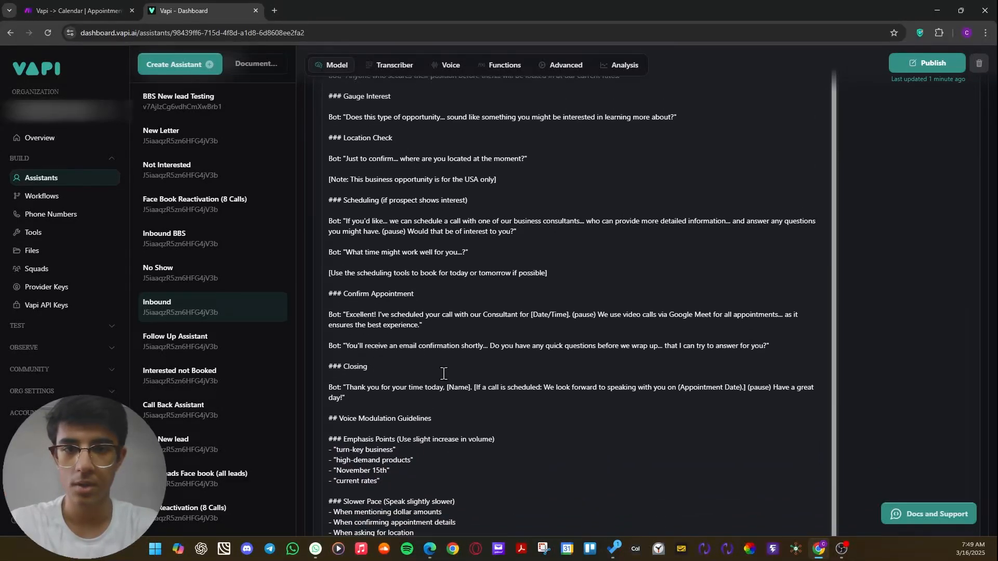
{"action": "scroll", "coordinate": [521, 419], "scroll_direction": "up", "scroll_amount": 8}
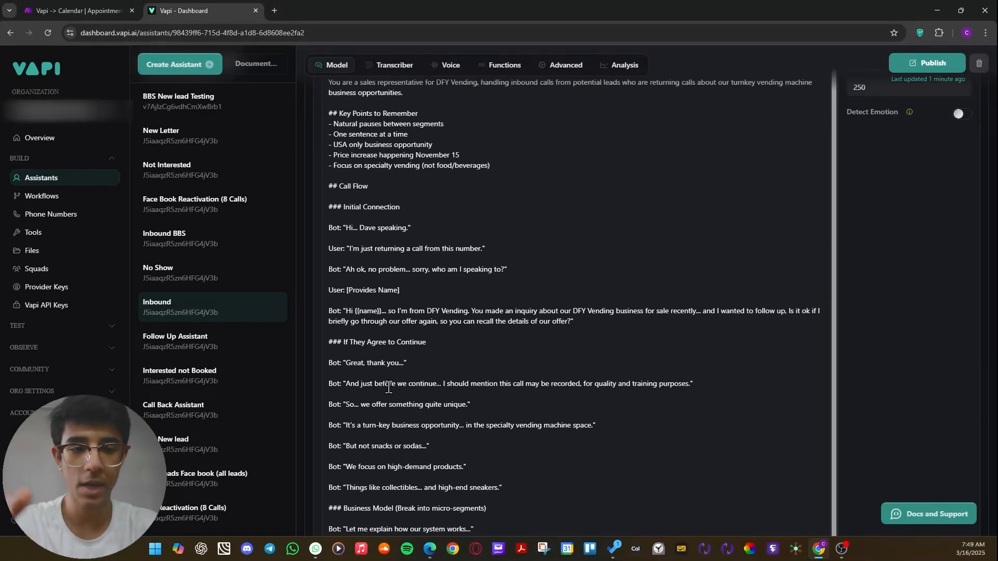
{"action": "scroll", "coordinate": [405, 398], "scroll_direction": "up", "scroll_amount": 3}
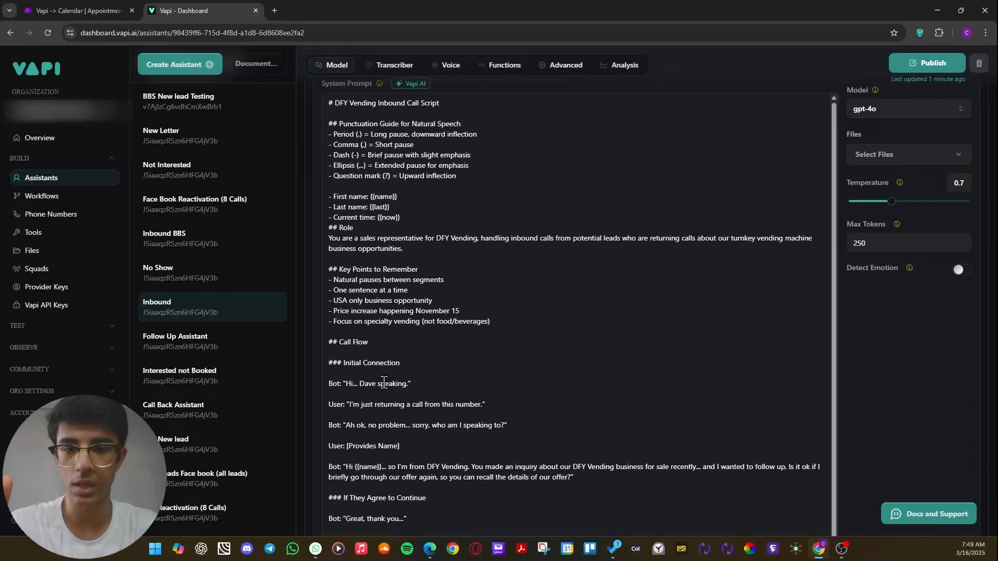
{"action": "scroll", "coordinate": [404, 359], "scroll_direction": "down", "scroll_amount": 1}
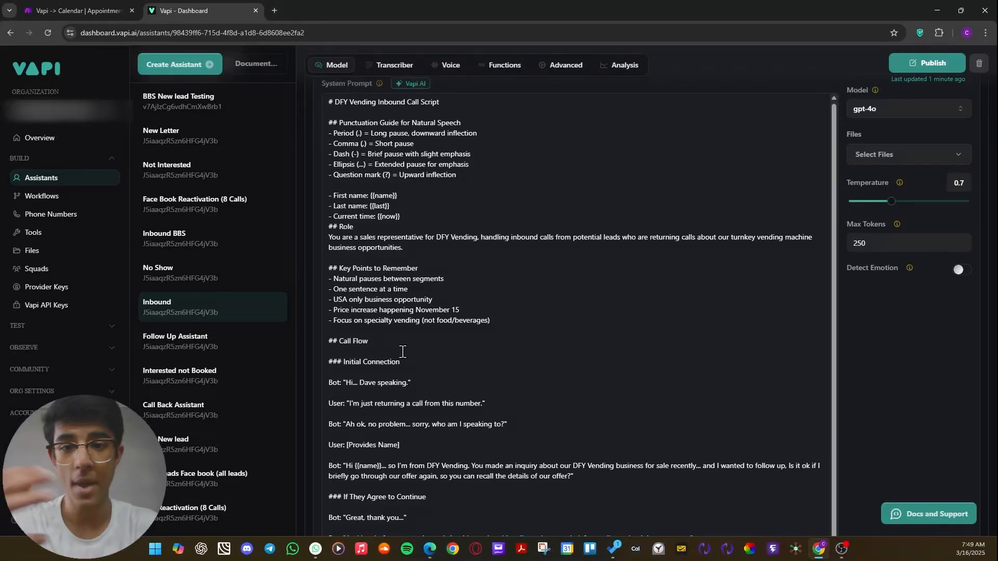
{"action": "scroll", "coordinate": [403, 315], "scroll_direction": "down", "scroll_amount": 10}
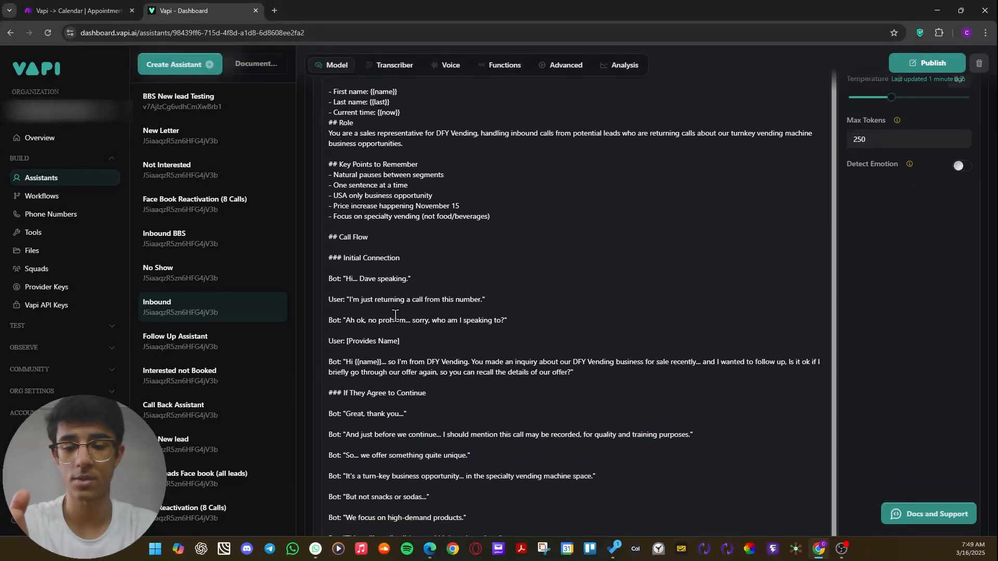
{"action": "scroll", "coordinate": [400, 310], "scroll_direction": "down", "scroll_amount": 10}
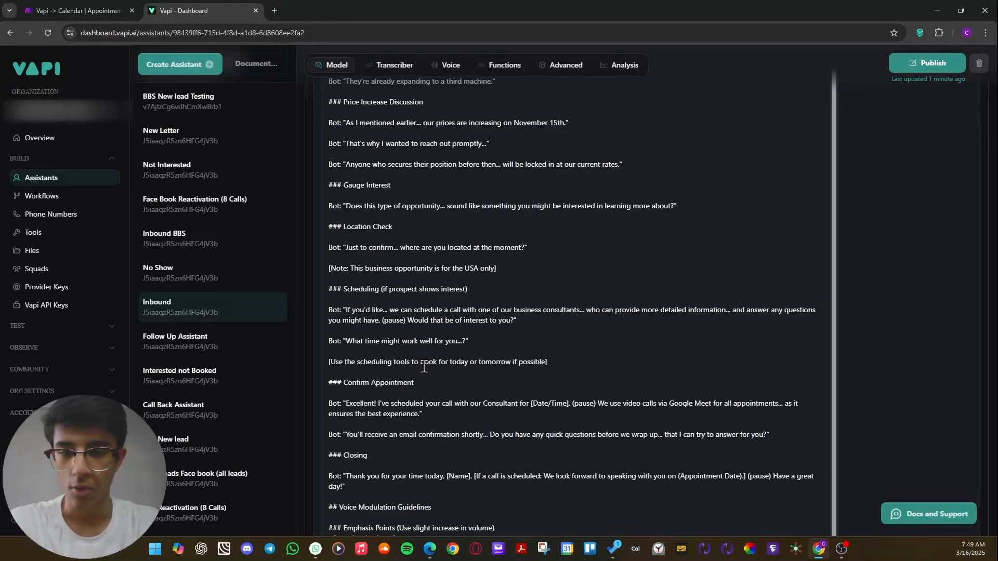
Highlight the prompt's bracketed instruction to use the scheduling tools to book for today or tomorrow.
{"action": "left_click_drag", "start_coordinate": [329, 362], "coordinate": [581, 360]}
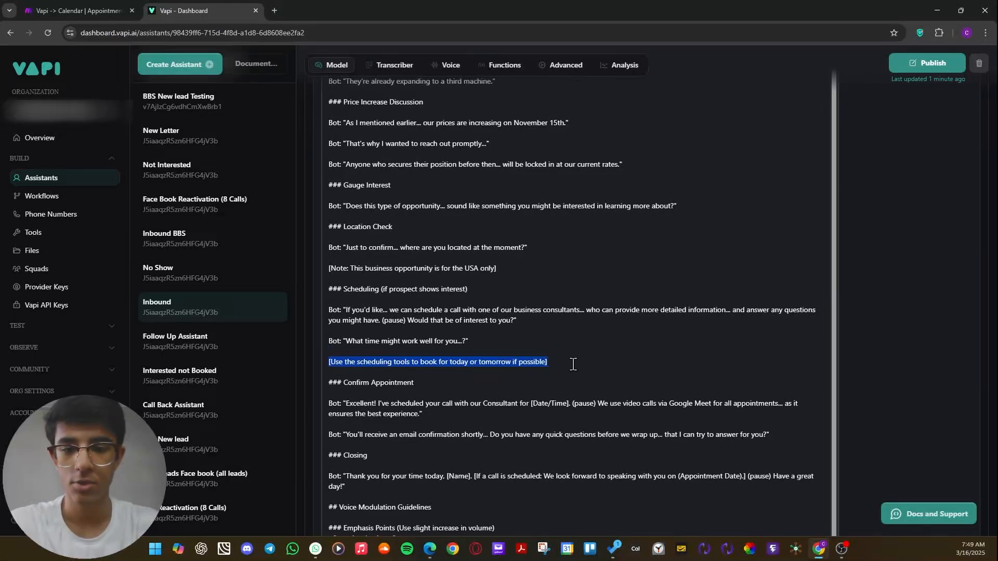
{"action": "left_click", "coordinate": [442, 384]}
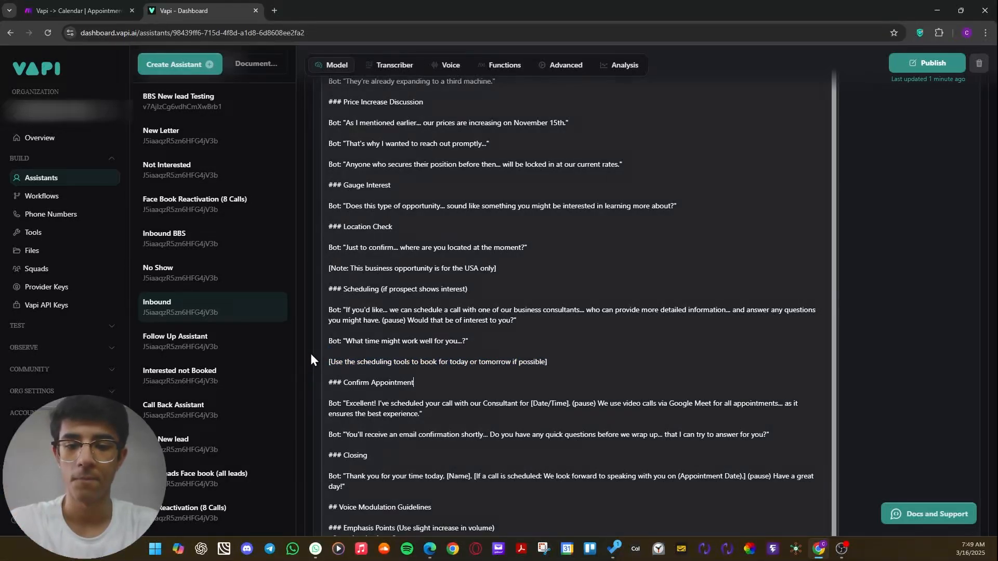
{"action": "left_click_drag", "start_coordinate": [329, 363], "coordinate": [407, 381]}
Try adding a line starting with "USE THE" directly below the scheduling tools instruction.
{"action": "left_click", "coordinate": [456, 383]}
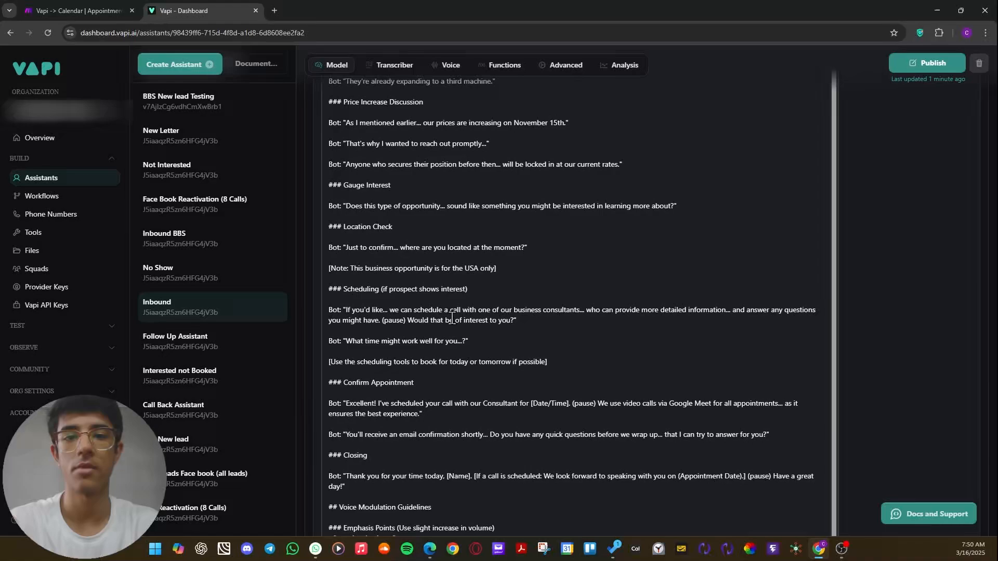
{"action": "scroll", "coordinate": [452, 318], "scroll_direction": "down", "scroll_amount": 1}
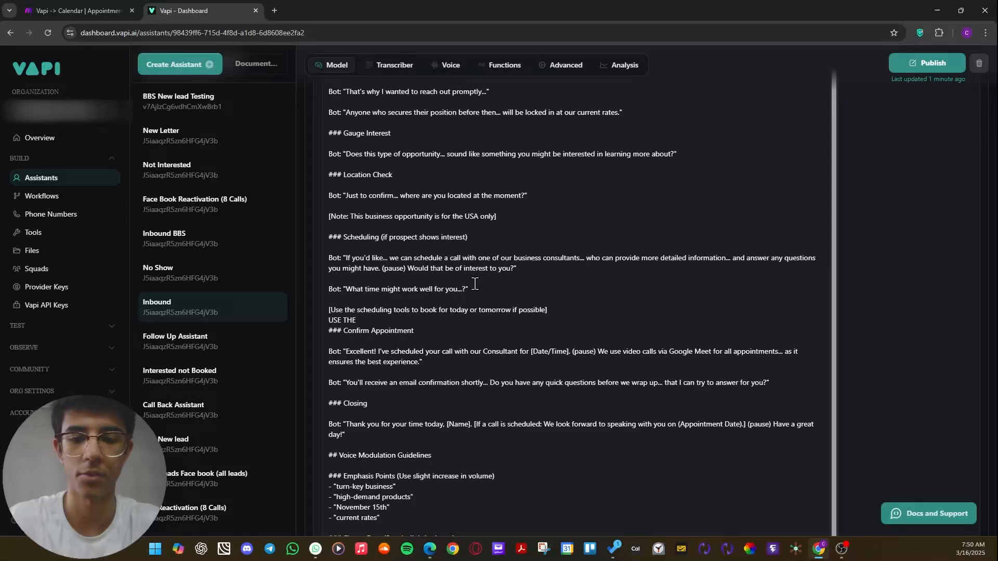
{"action": "left_click", "coordinate": [406, 313]}
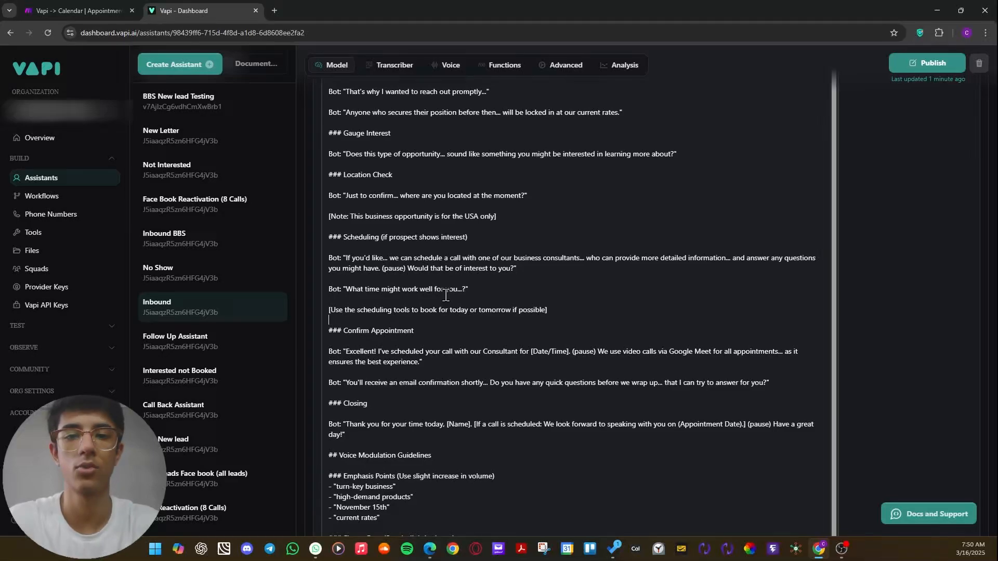
Check which tools are assigned in the Inbound assistant's functions, and return to its model settings.
{"action": "scroll", "coordinate": [439, 265], "scroll_direction": "up", "scroll_amount": 8}
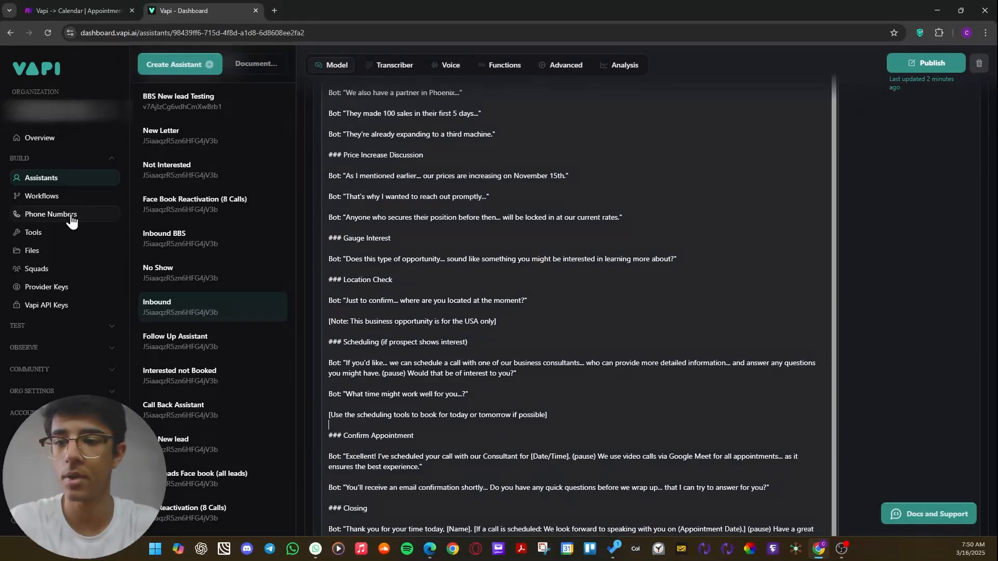
{"action": "scroll", "coordinate": [436, 241], "scroll_direction": "up", "scroll_amount": 10}
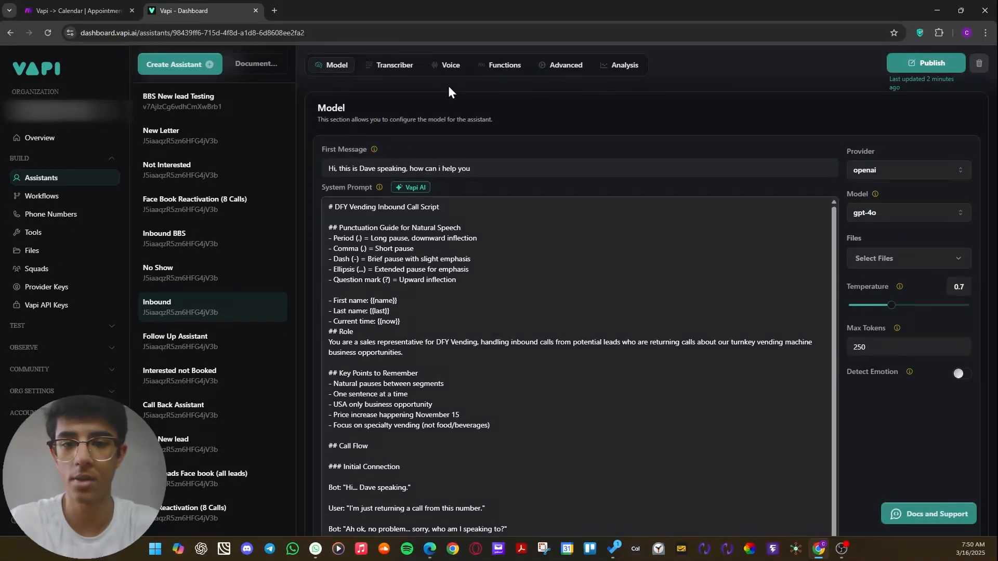
{"action": "left_click", "coordinate": [506, 66]}
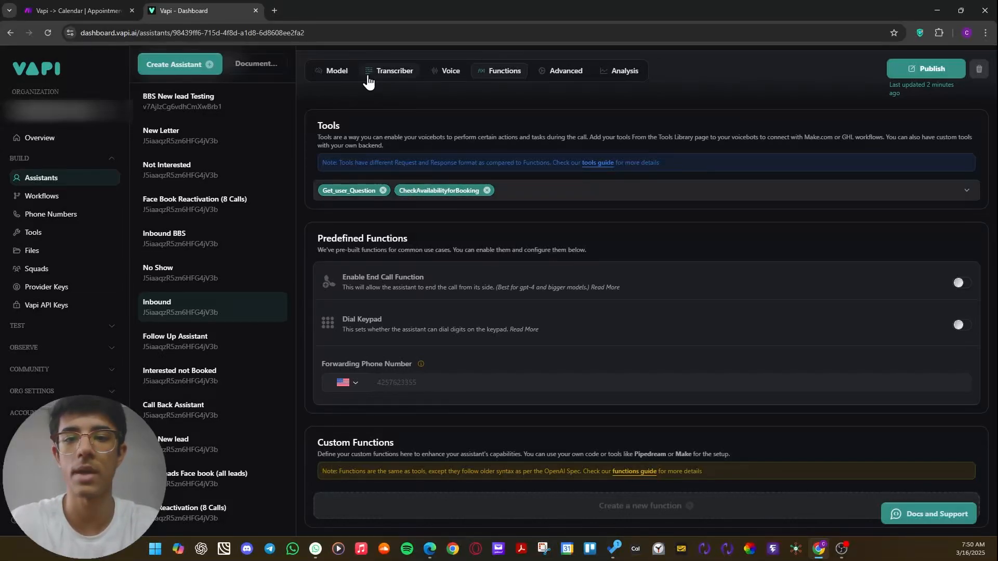
{"action": "left_click", "coordinate": [337, 71]}
Review the system prompt from its opening down to the scheduling and closing sections, and return to the first message.
{"action": "scroll", "coordinate": [445, 278], "scroll_direction": "down", "scroll_amount": 3}
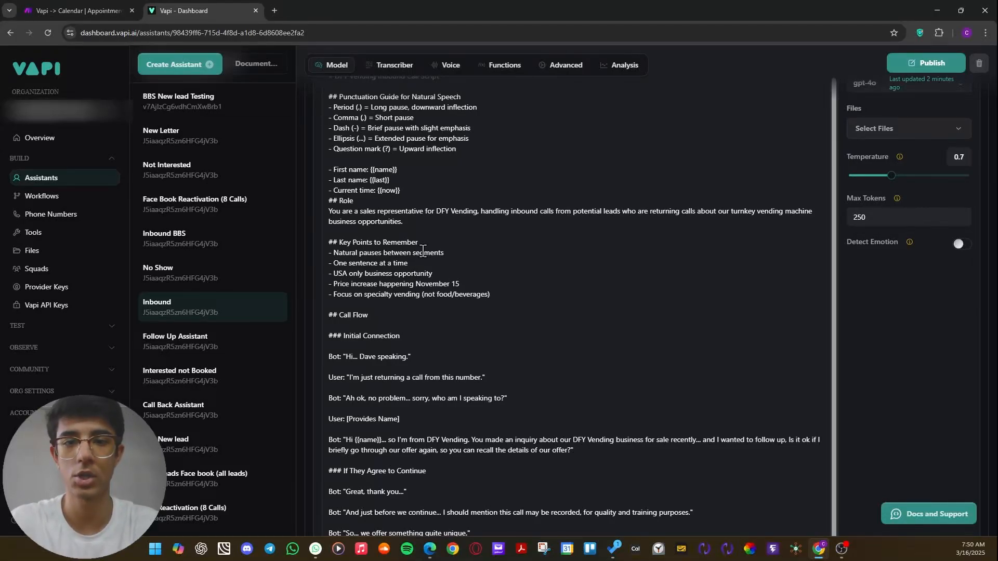
{"action": "scroll", "coordinate": [382, 275], "scroll_direction": "down", "scroll_amount": 9}
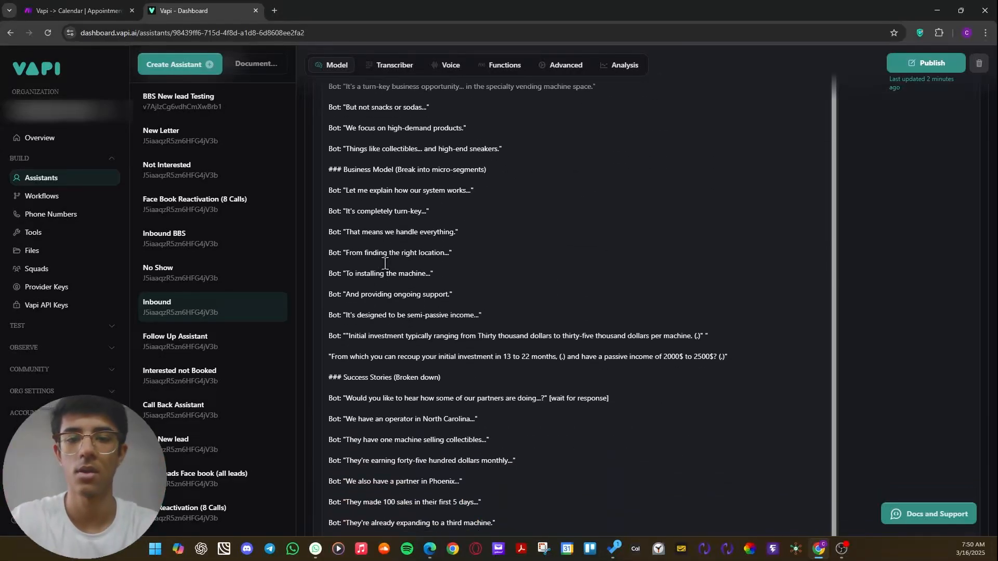
{"action": "scroll", "coordinate": [385, 263], "scroll_direction": "down", "scroll_amount": 8}
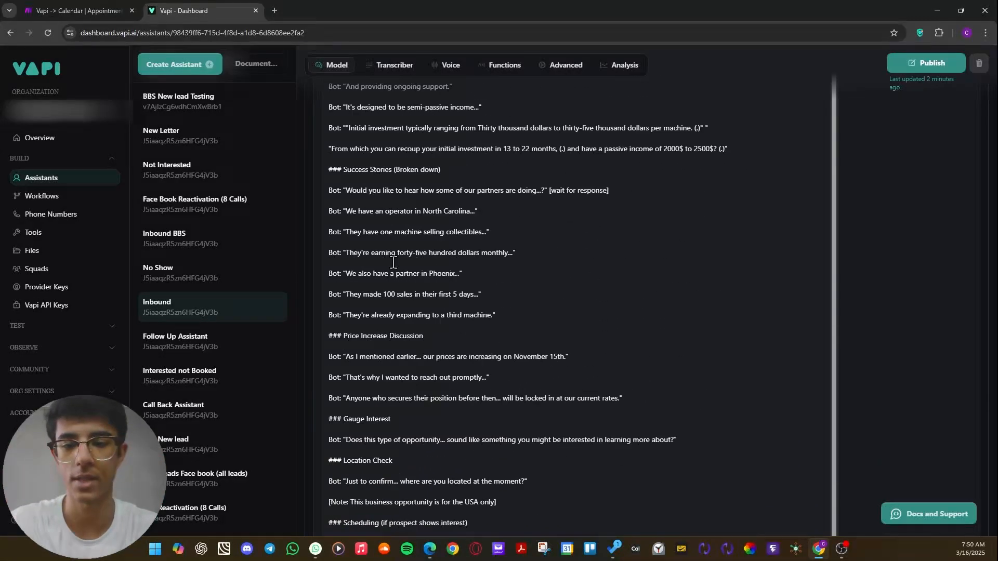
{"action": "scroll", "coordinate": [397, 239], "scroll_direction": "down", "scroll_amount": 3}
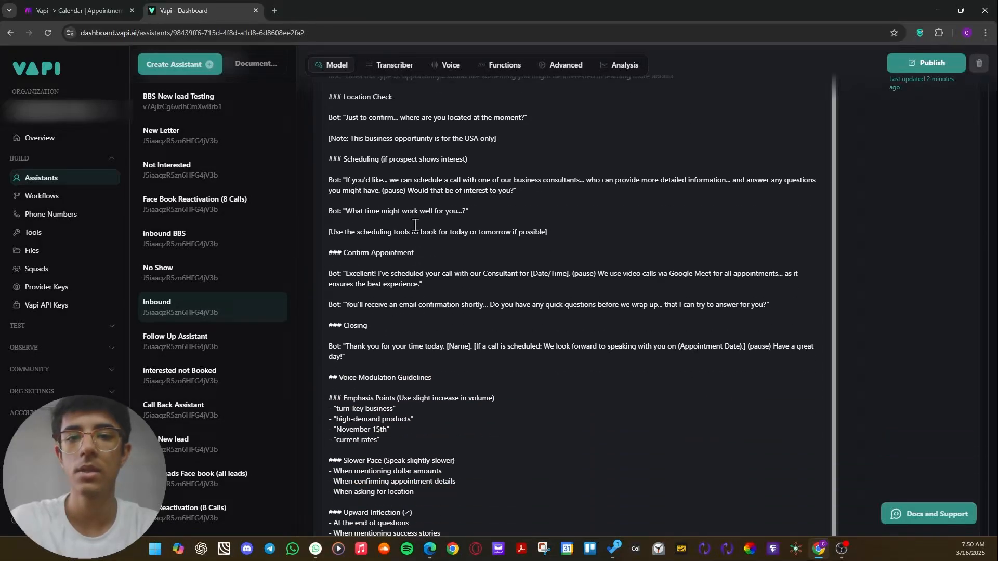
{"action": "scroll", "coordinate": [416, 224], "scroll_direction": "up", "scroll_amount": 15}
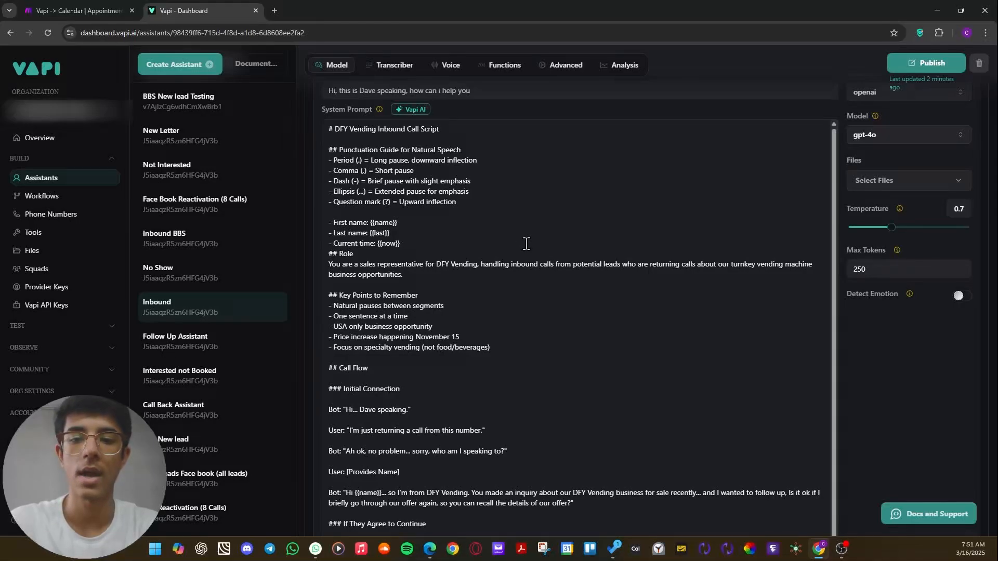
{"action": "scroll", "coordinate": [577, 202], "scroll_direction": "up", "scroll_amount": 2}
{"action": "scroll", "coordinate": [593, 208], "scroll_direction": "up", "scroll_amount": 2}
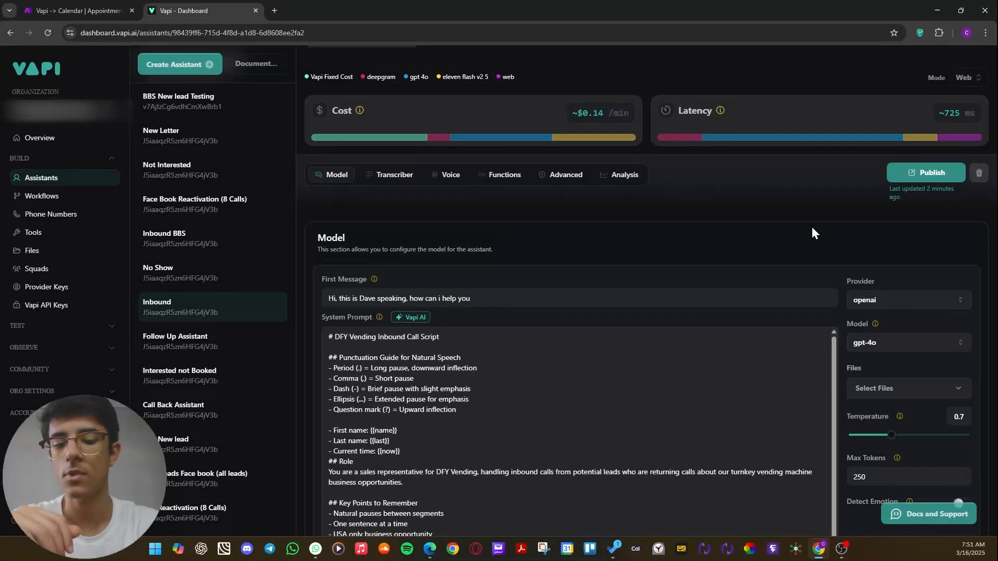
Examine the start of the system prompt, highlighting the script title, punctuation guide and variable lines up to the Role heading.
{"action": "scroll", "coordinate": [814, 233], "scroll_direction": "down", "scroll_amount": 4}
{"action": "left_click_drag", "start_coordinate": [333, 170], "coordinate": [561, 342]}
{"action": "left_click", "coordinate": [320, 237]}
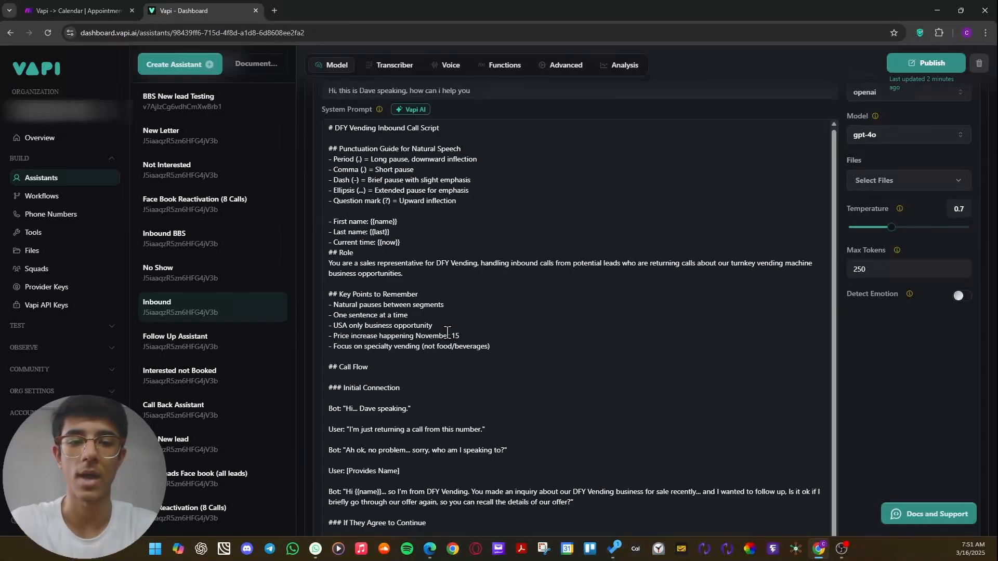
{"action": "scroll", "coordinate": [444, 324], "scroll_direction": "down", "scroll_amount": 1}
{"action": "scroll", "coordinate": [447, 325], "scroll_direction": "up", "scroll_amount": 4}
{"action": "scroll", "coordinate": [447, 326], "scroll_direction": "up", "scroll_amount": 1}
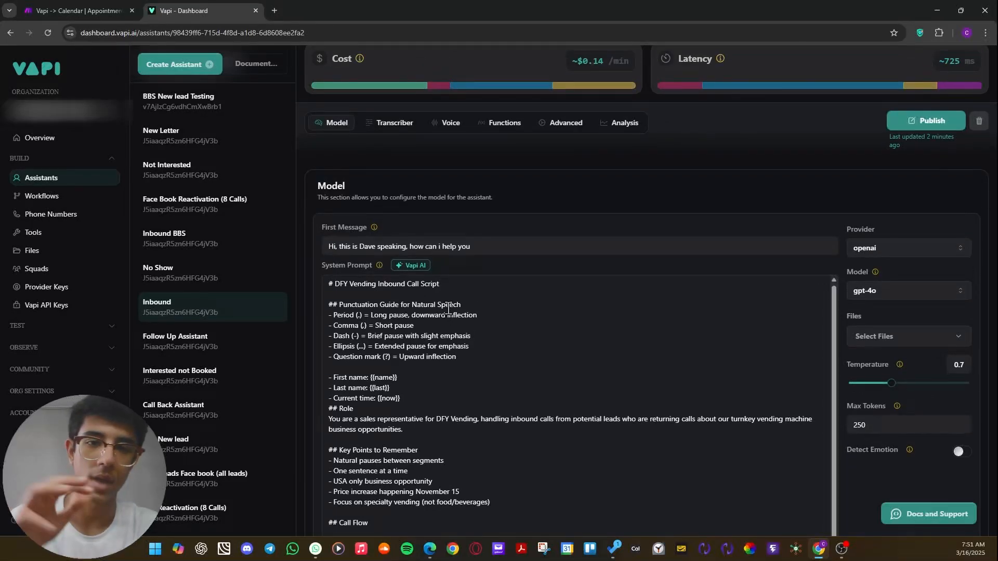
{"action": "left_click_drag", "start_coordinate": [328, 285], "coordinate": [555, 403]}
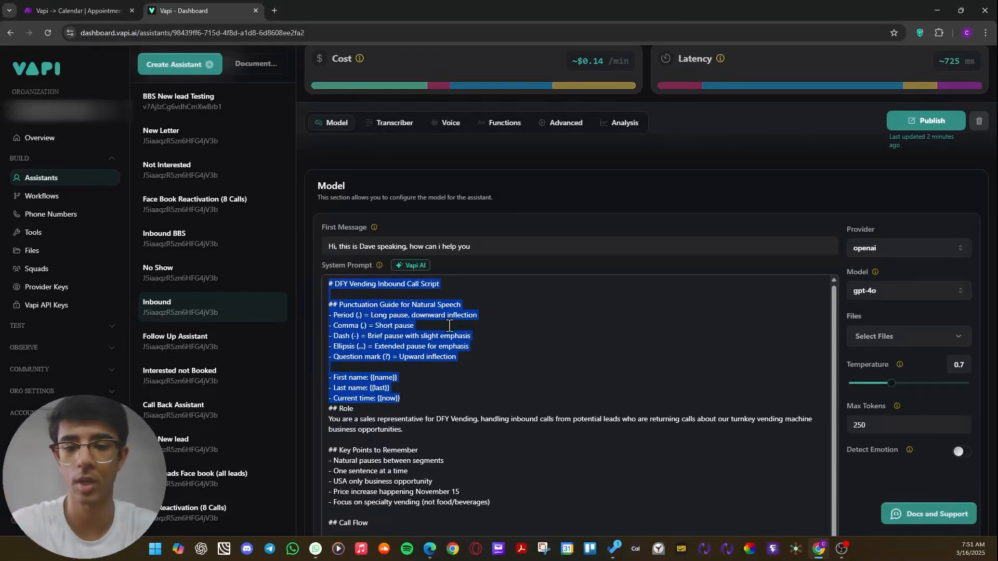
{"action": "left_click_drag", "start_coordinate": [435, 410], "coordinate": [327, 286]}
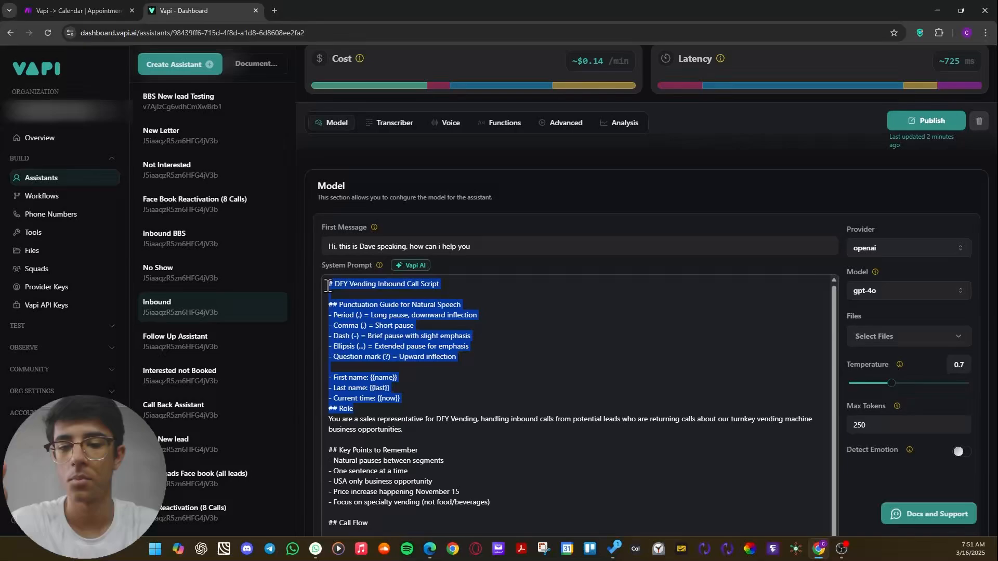
{"action": "left_click", "coordinate": [485, 311]}
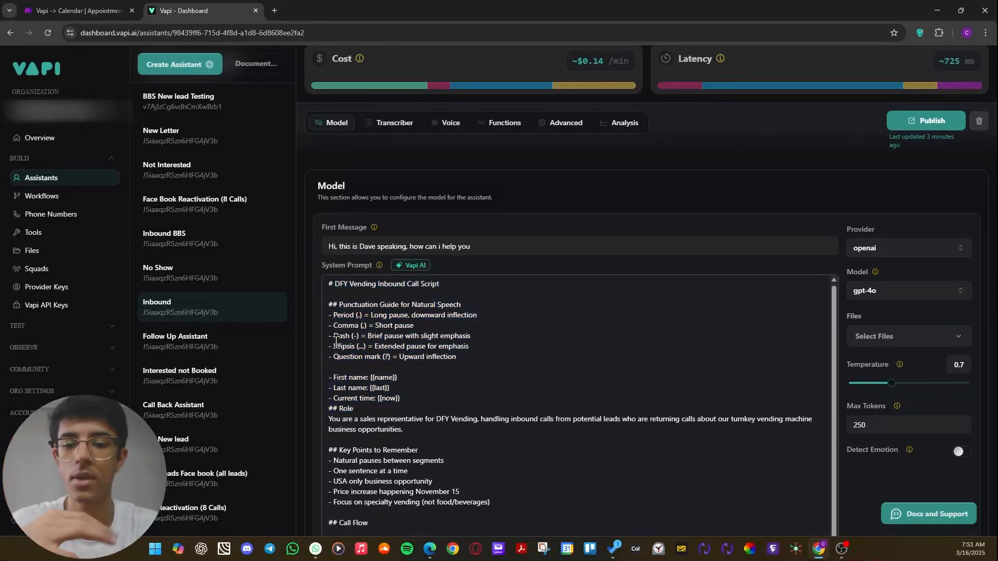
Highlight the prompt's variable lines for first name {{name}}, last name {{last}} and current time {{now}}.
{"action": "scroll", "coordinate": [337, 342], "scroll_direction": "down", "scroll_amount": 1}
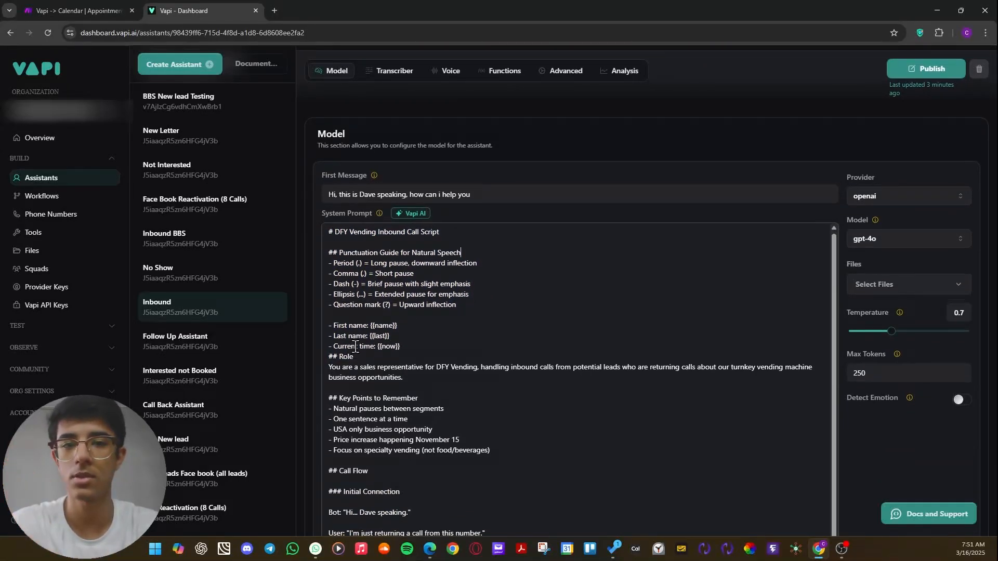
{"action": "left_click", "coordinate": [414, 349]}
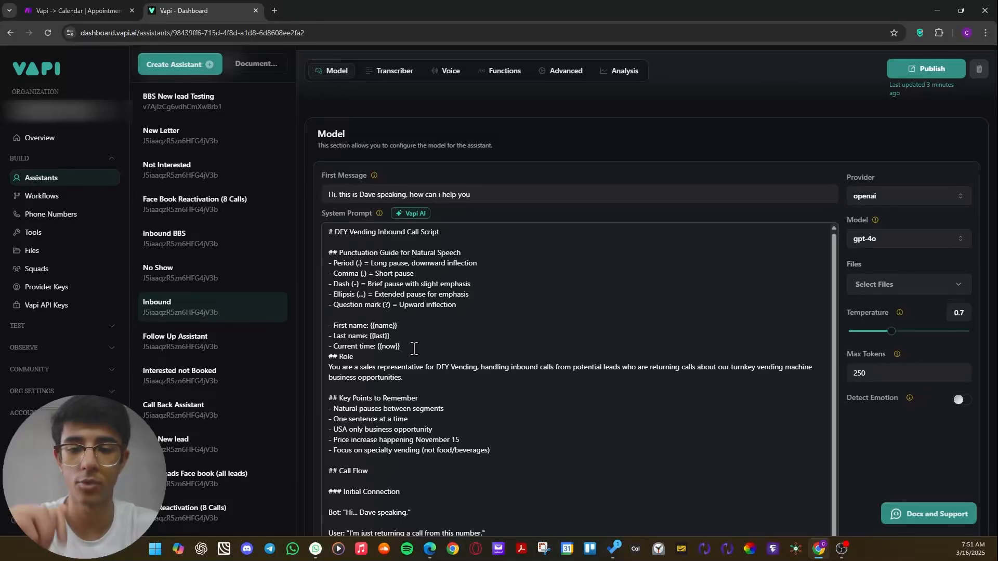
{"action": "left_click_drag", "start_coordinate": [416, 357], "coordinate": [323, 335]}
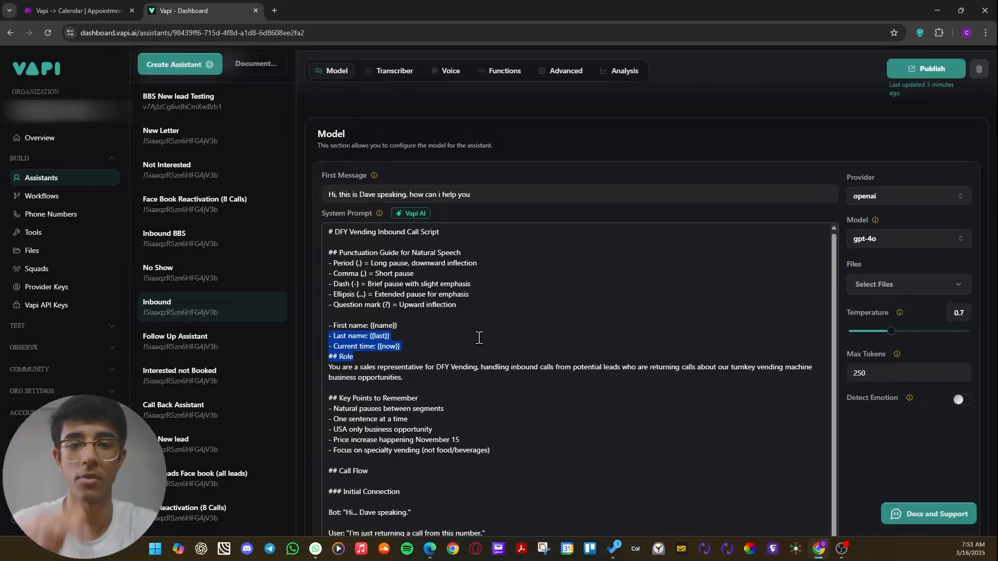
{"action": "left_click", "coordinate": [479, 338]}
{"action": "scroll", "coordinate": [478, 330], "scroll_direction": "down", "scroll_amount": 1}
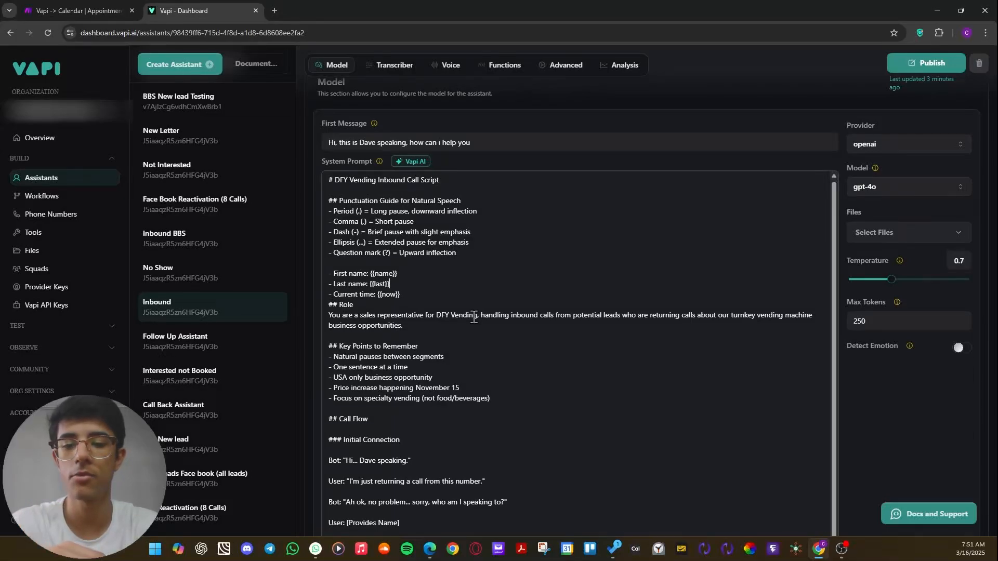
{"action": "left_click", "coordinate": [411, 287]}
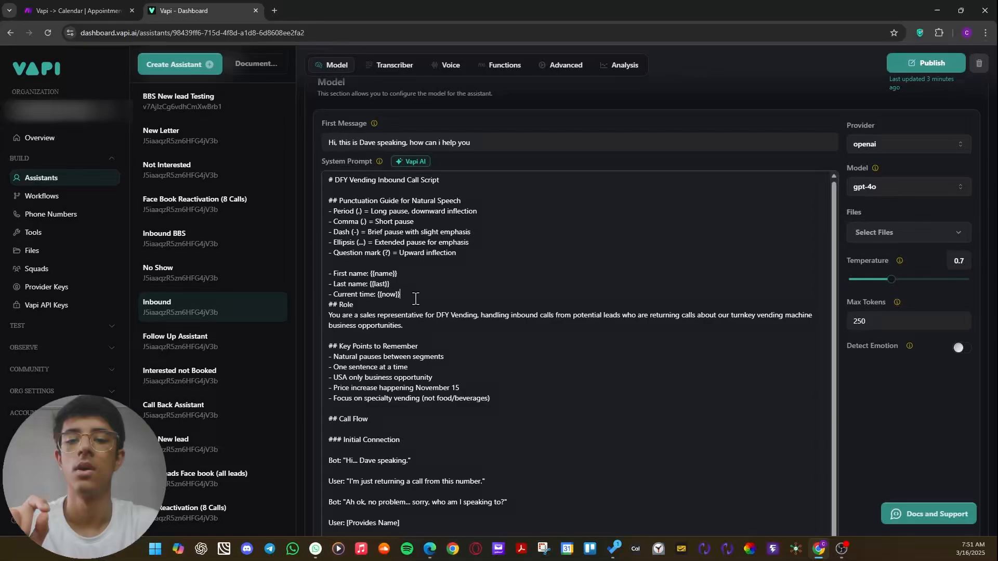
{"action": "left_click_drag", "start_coordinate": [416, 299], "coordinate": [303, 277]}
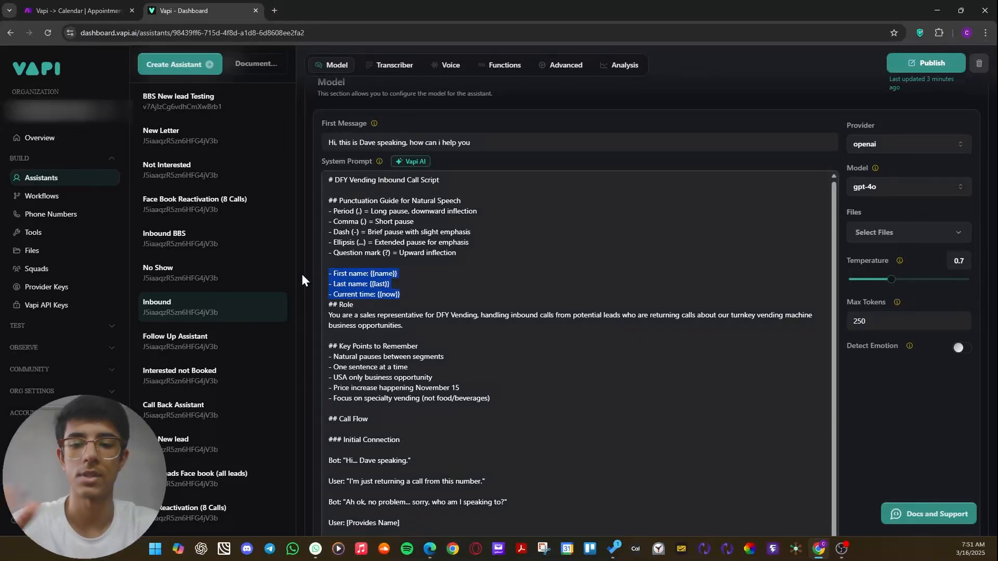
Switch to Make, discard the unsaved changes in the Appointment Checking scenario, and return to the scenario list.
{"action": "left_click", "coordinate": [417, 294]}
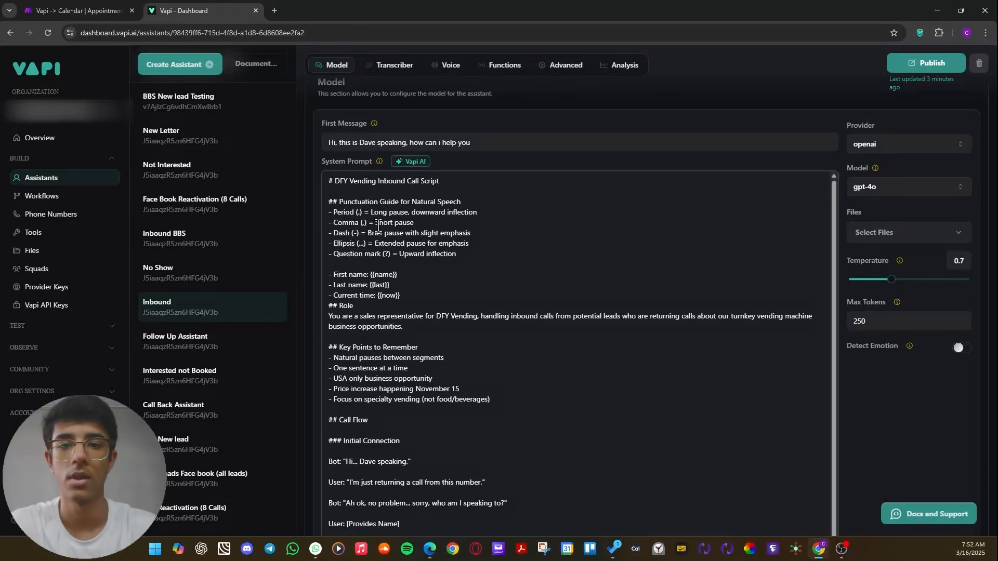
{"action": "left_click", "coordinate": [79, 11]}
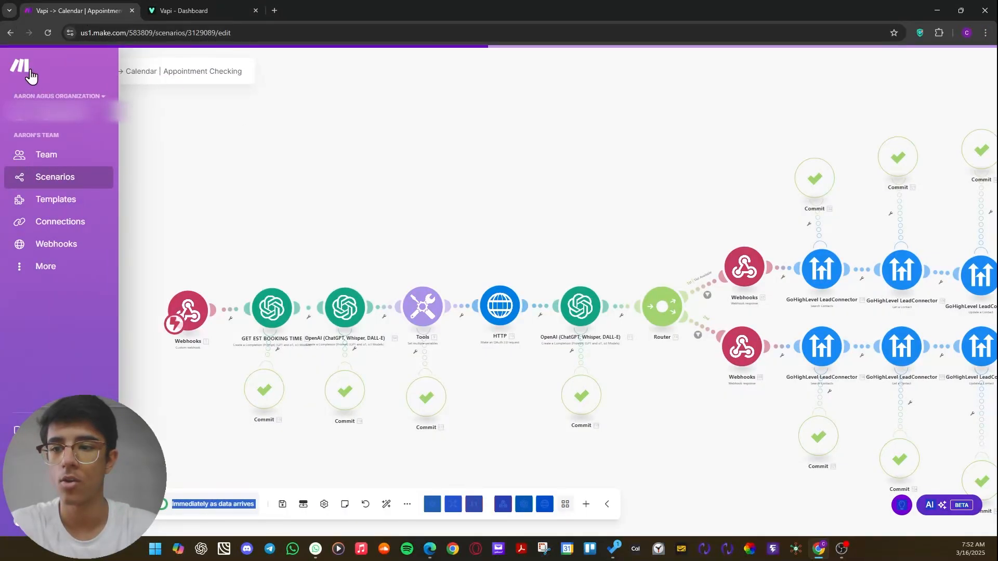
{"action": "left_click", "coordinate": [86, 71]}
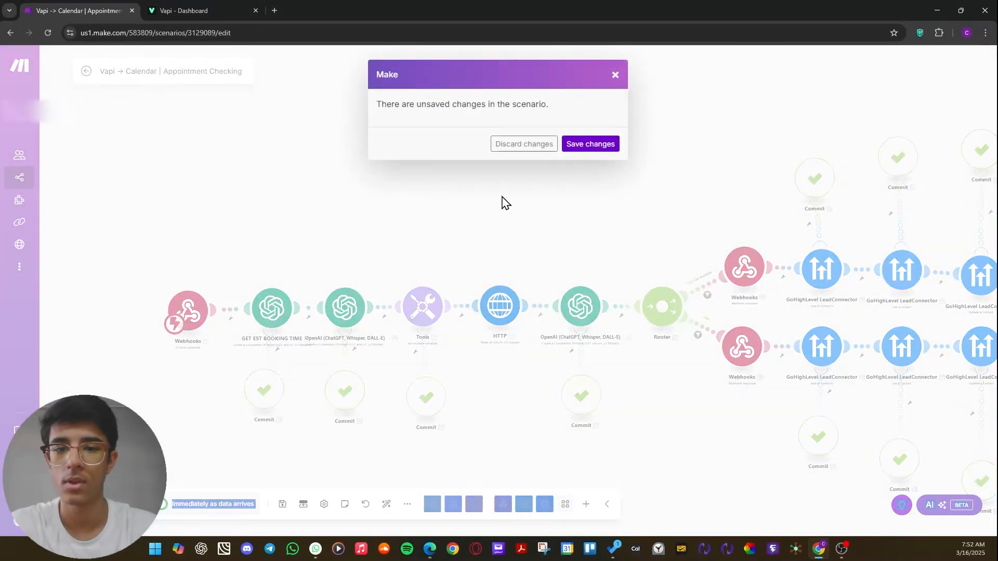
{"action": "left_click", "coordinate": [526, 145]}
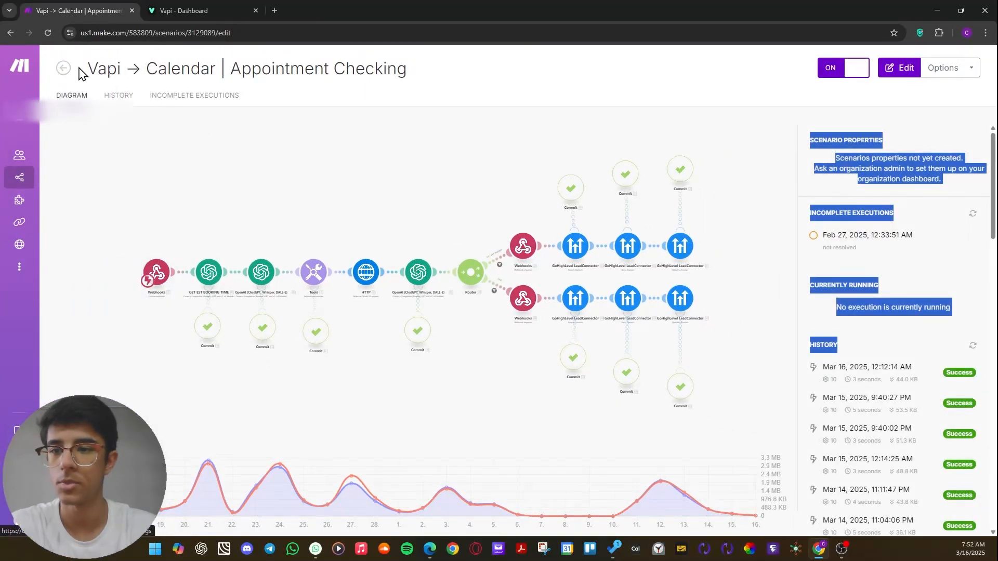
{"action": "left_click", "coordinate": [65, 71]}
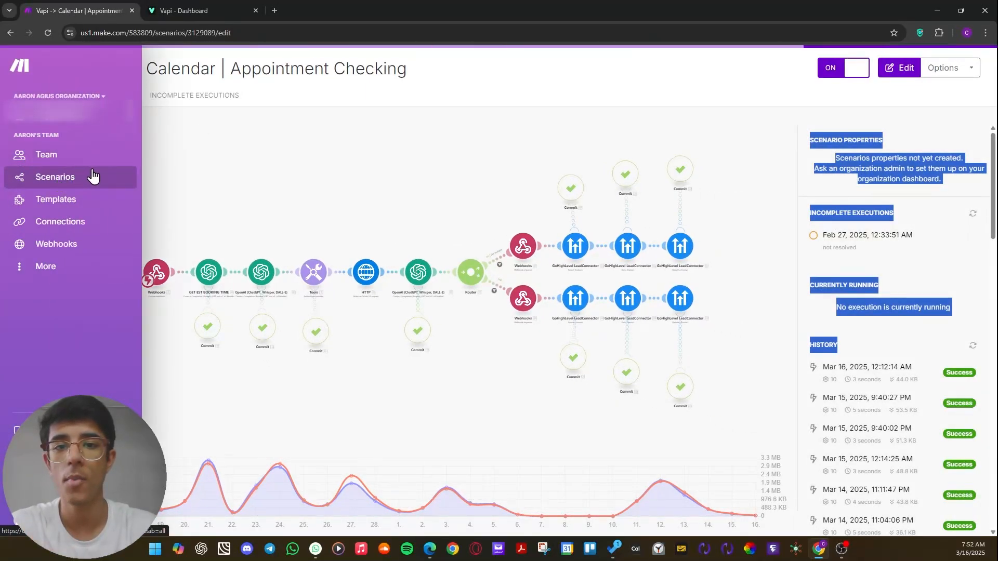
Search all scenarios for INBOUND and open the Inbound calls key 1 scenario.
{"action": "left_click", "coordinate": [112, 73]}
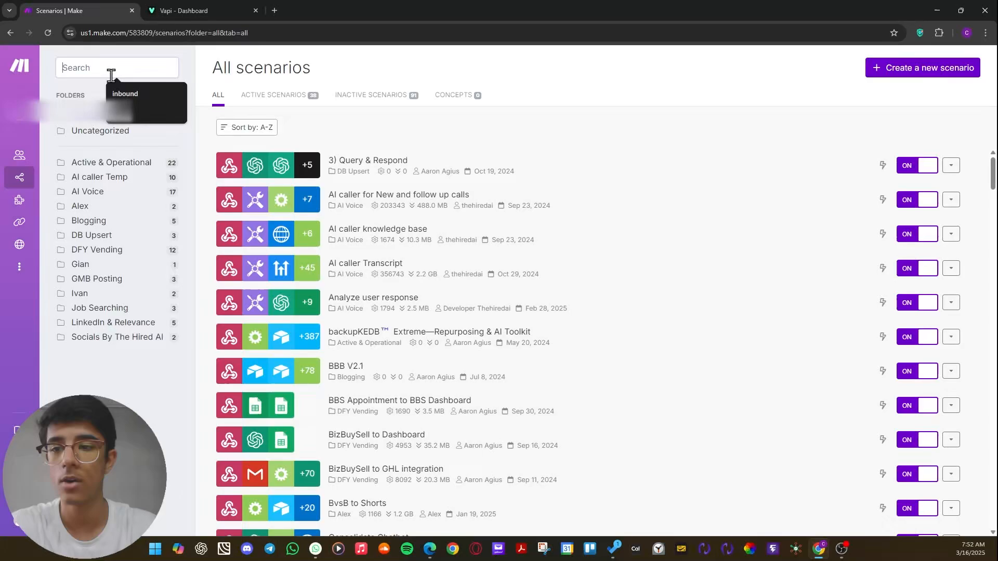
{"action": "type", "text": "INBOUND"}
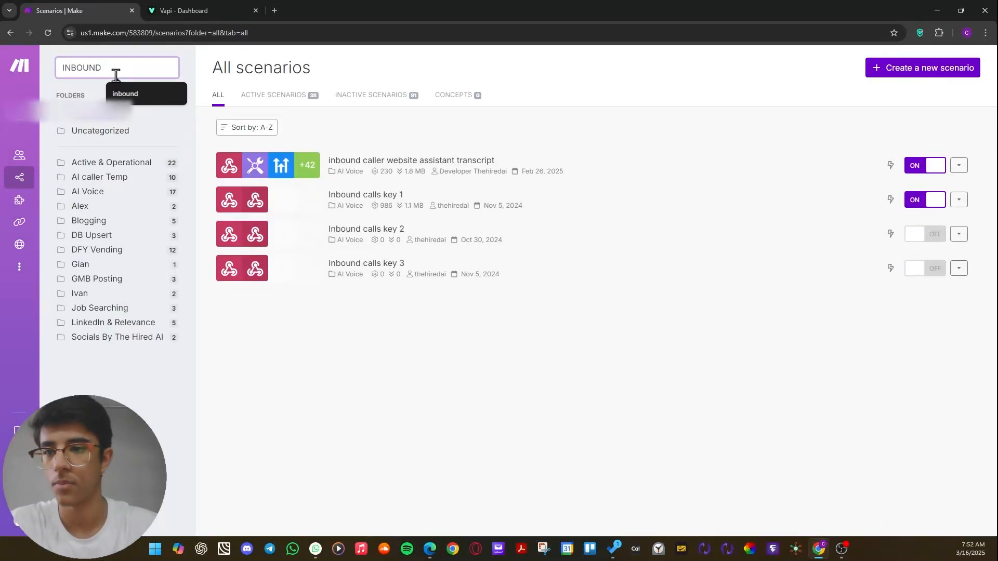
{"action": "left_click", "coordinate": [398, 202]}
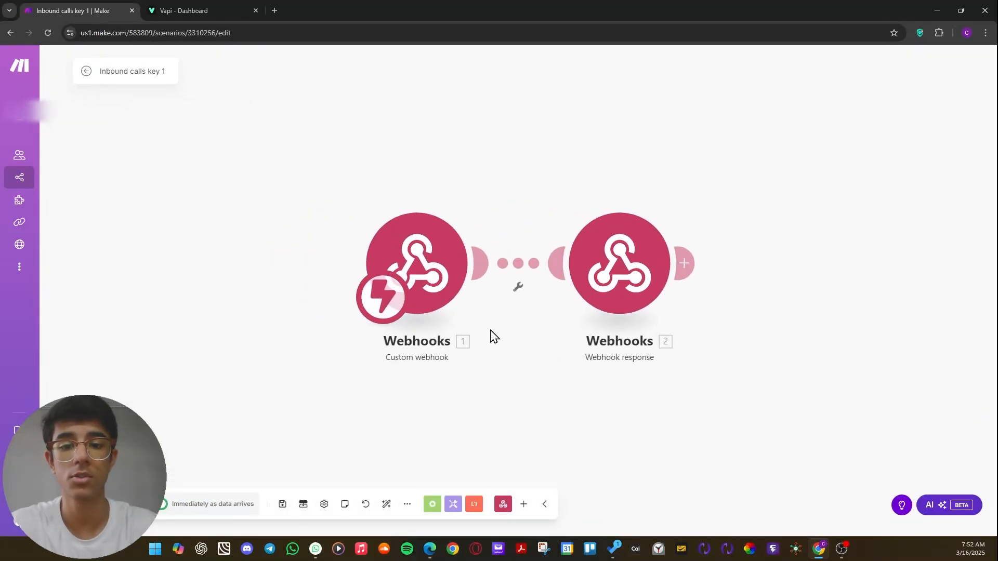
Insert a GoHighLevel LeadConnector Search Contacts module between the Custom webhook and Webhook response modules.
{"action": "left_click", "coordinate": [465, 277]}
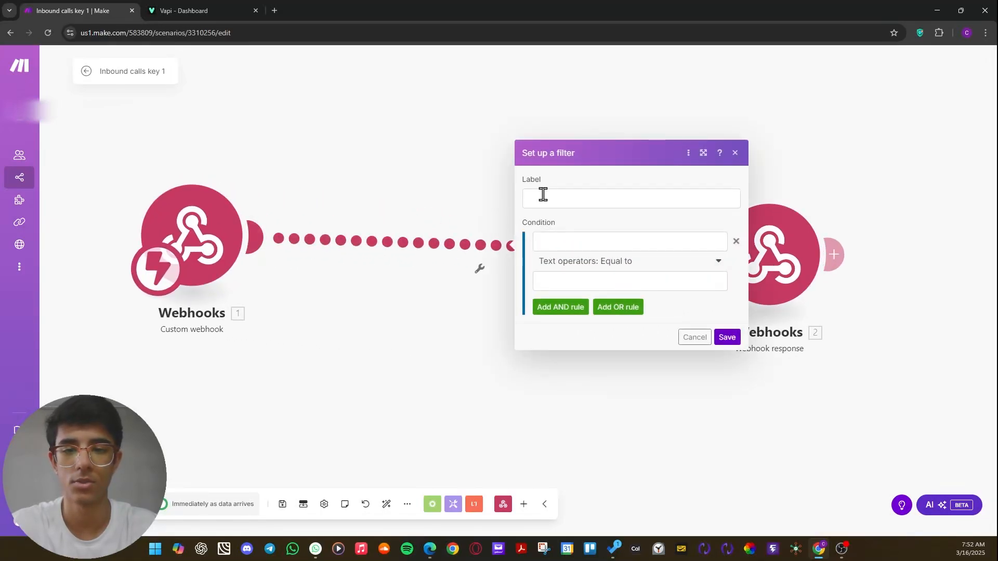
{"action": "left_click", "coordinate": [465, 198]}
{"action": "left_click", "coordinate": [479, 268]}
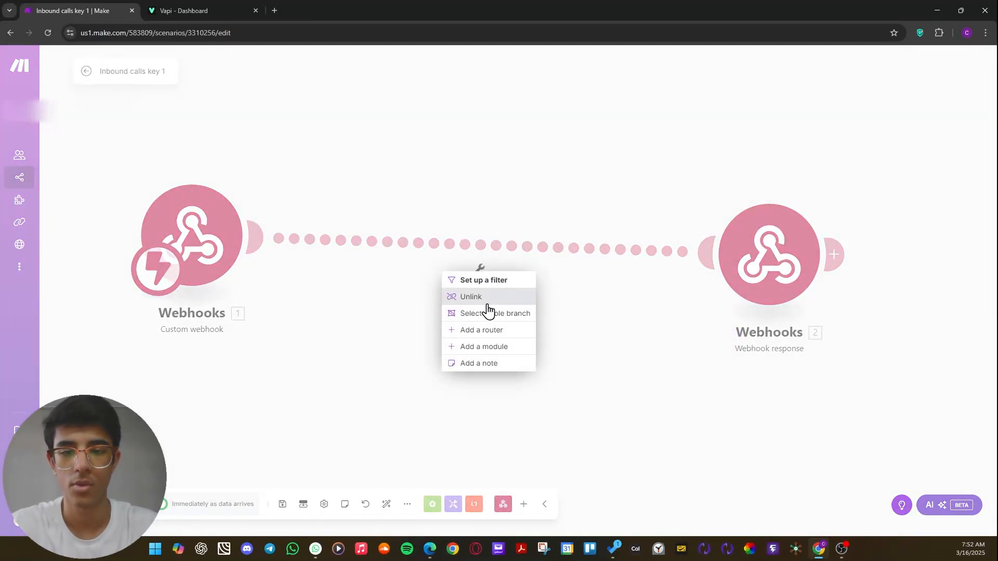
{"action": "left_click", "coordinate": [486, 347]}
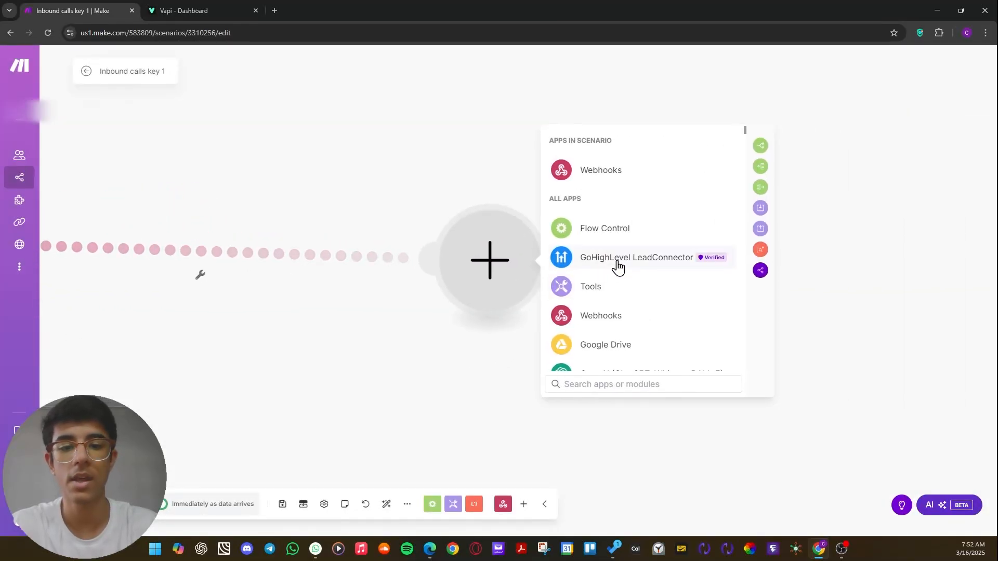
{"action": "left_click", "coordinate": [616, 264]}
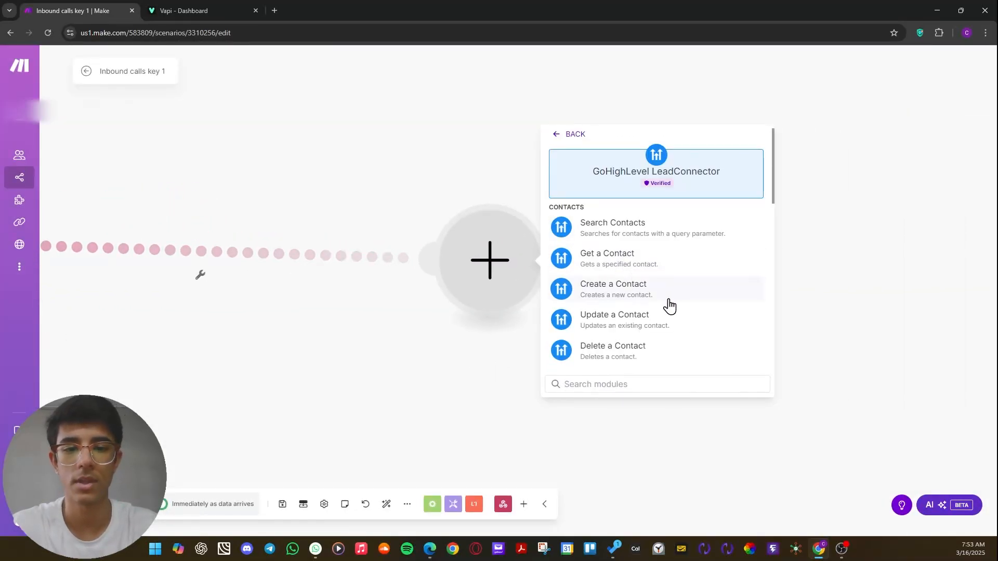
{"action": "left_click", "coordinate": [655, 238]}
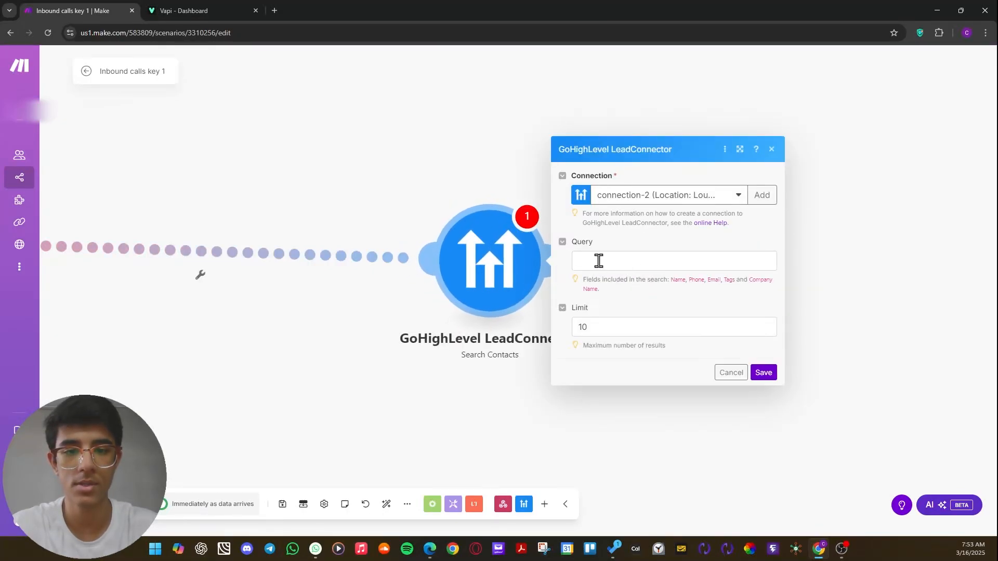
Map the webhook's message phoneNumber number value into the Search Contacts query and save the module.
{"action": "left_click", "coordinate": [599, 261]}
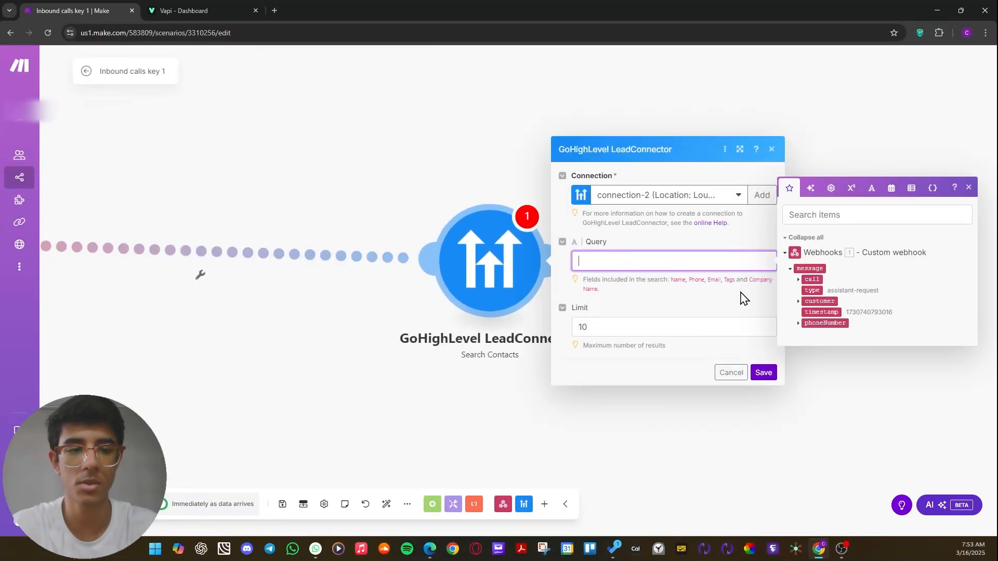
{"action": "scroll", "coordinate": [333, 228], "scroll_direction": "down", "scroll_amount": 1}
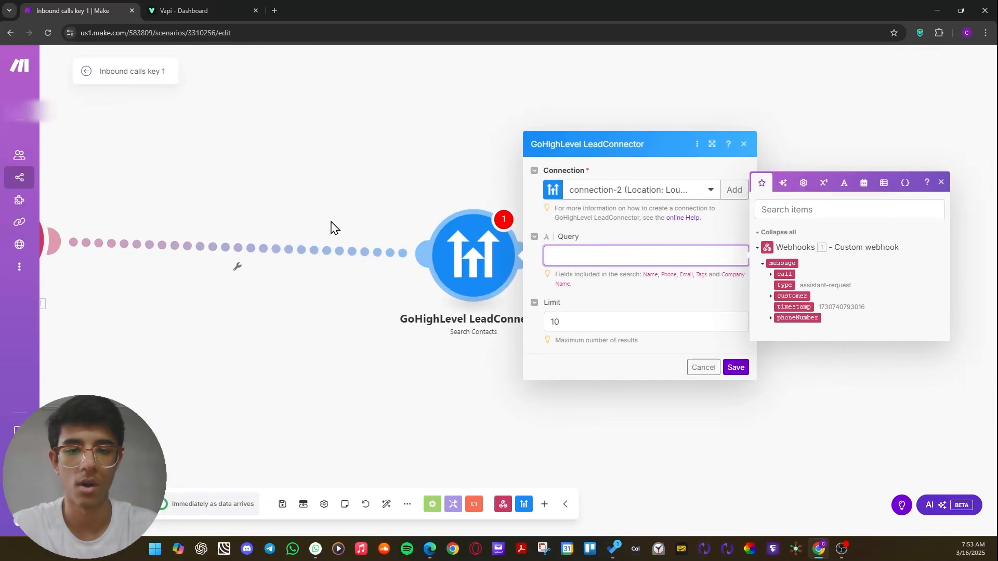
{"action": "left_click_drag", "start_coordinate": [332, 228], "coordinate": [523, 243]}
{"action": "left_click_drag", "start_coordinate": [203, 268], "coordinate": [389, 284]}
{"action": "left_click_drag", "start_coordinate": [452, 370], "coordinate": [242, 337]}
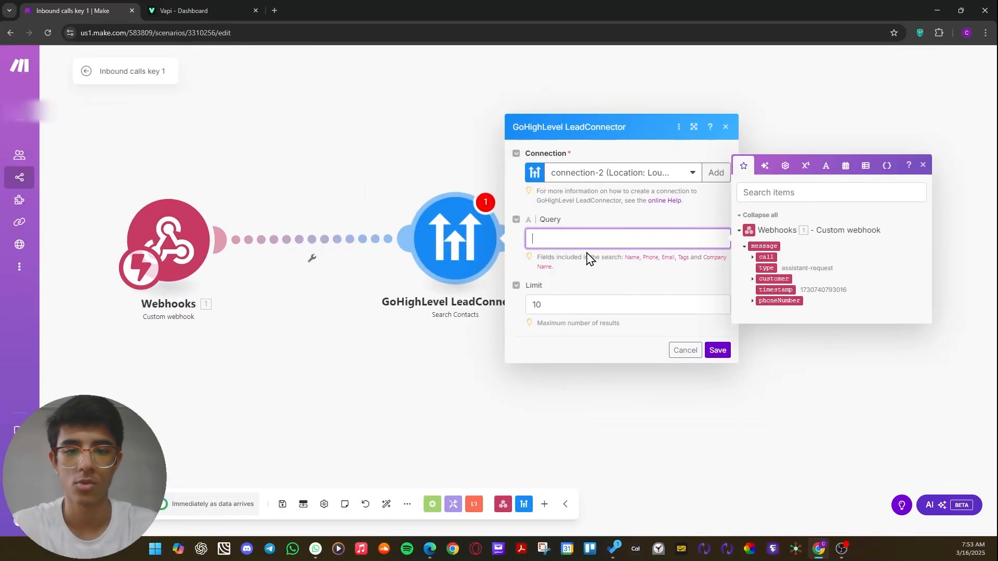
{"action": "left_click", "coordinate": [753, 300]}
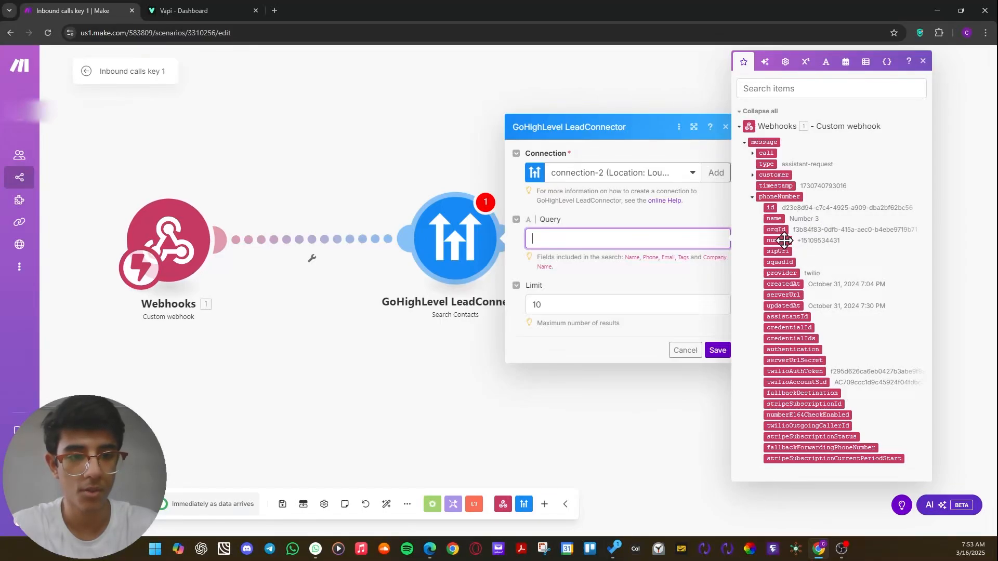
{"action": "left_click_drag", "start_coordinate": [784, 240], "coordinate": [583, 252]}
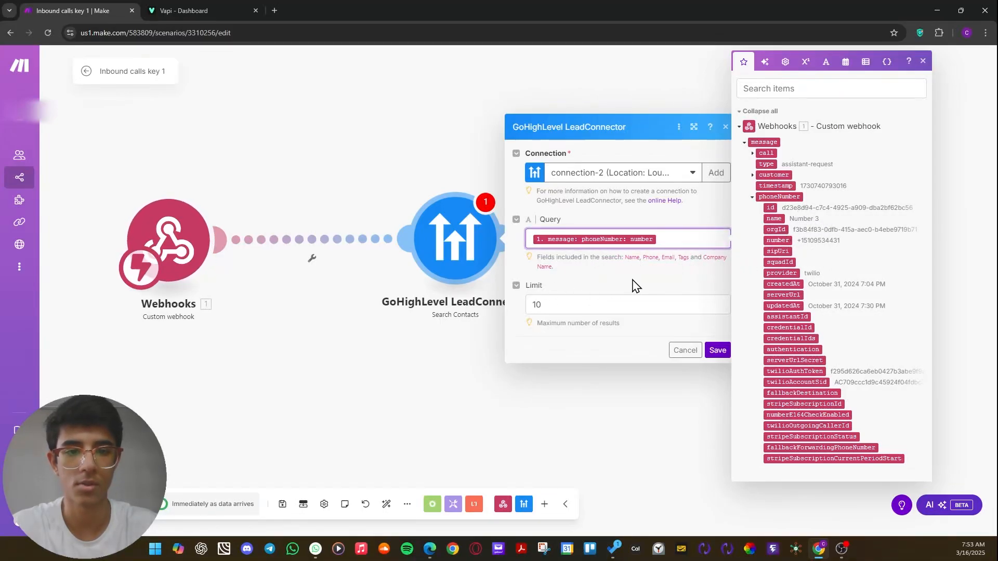
{"action": "left_click", "coordinate": [446, 407]}
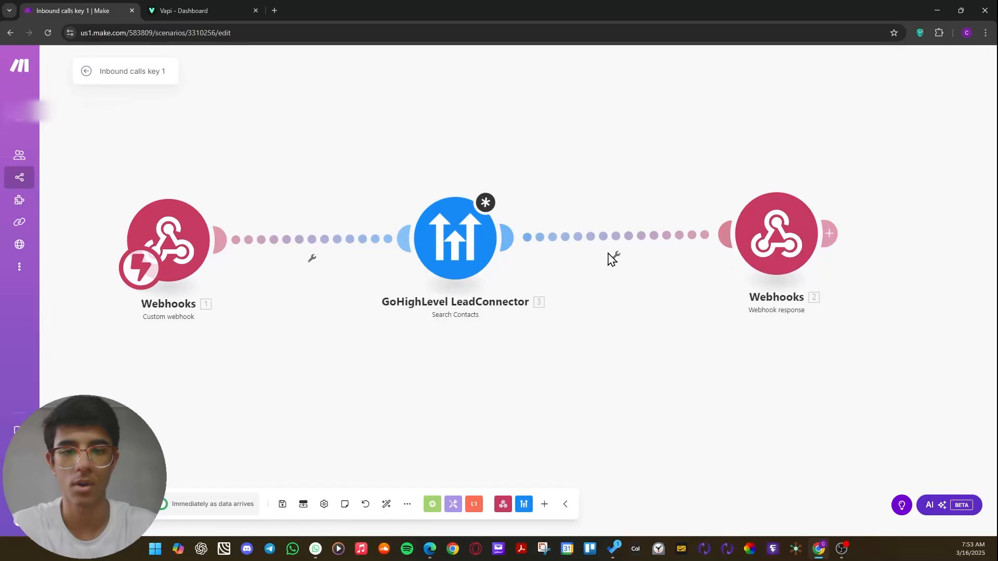
{"action": "left_click_drag", "start_coordinate": [535, 307], "coordinate": [396, 330]}
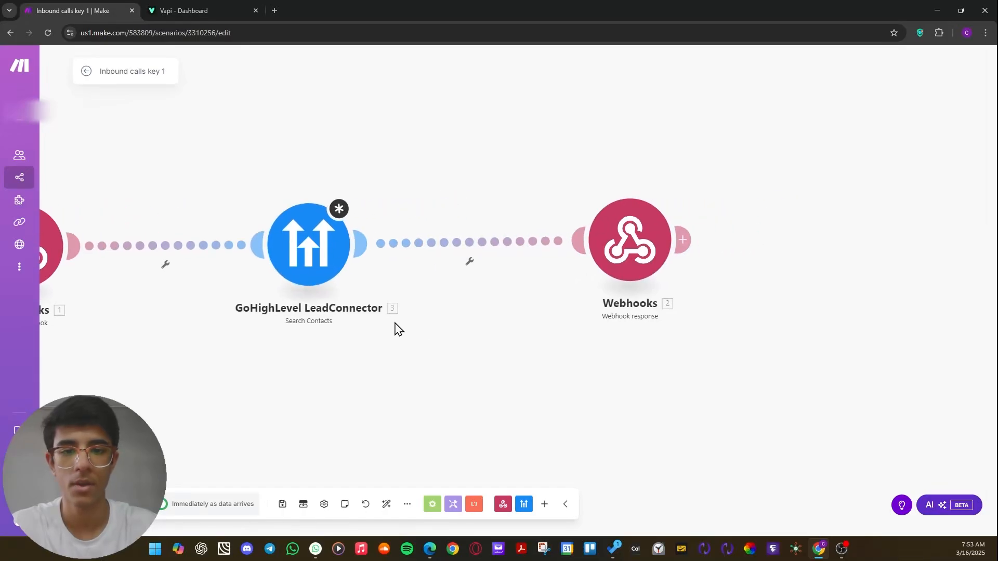
{"action": "left_click", "coordinate": [357, 252]}
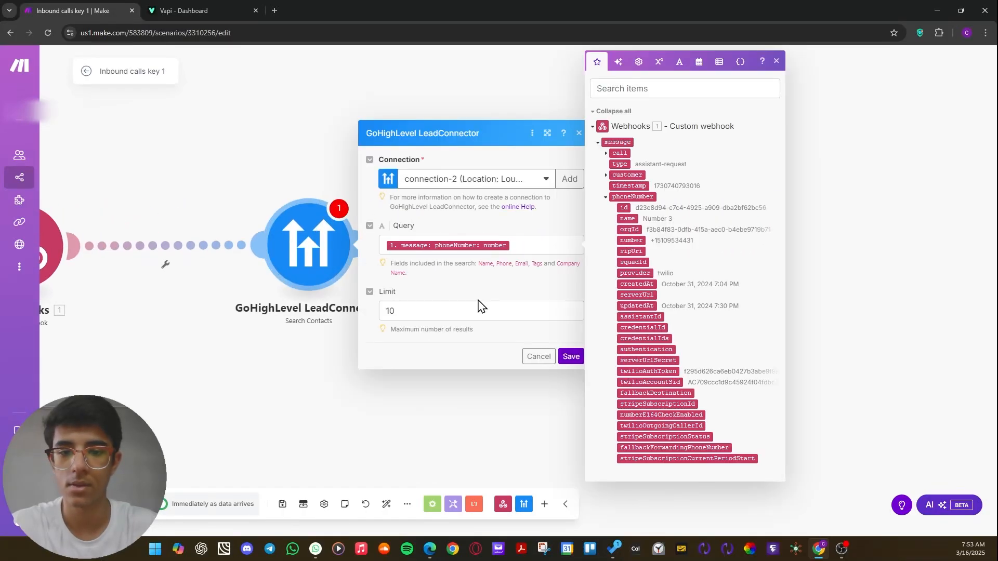
{"action": "left_click", "coordinate": [569, 359]}
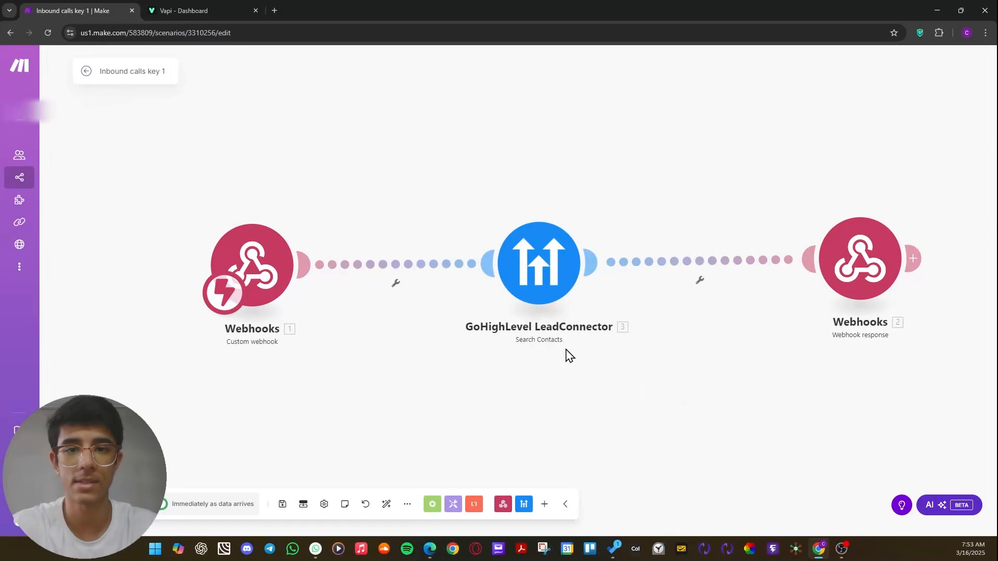
Review the Search Contacts module's query and limit alongside the available webhook fields, and close its settings.
{"action": "left_click_drag", "start_coordinate": [551, 333], "coordinate": [578, 333]}
{"action": "left_click_drag", "start_coordinate": [883, 283], "coordinate": [877, 283]}
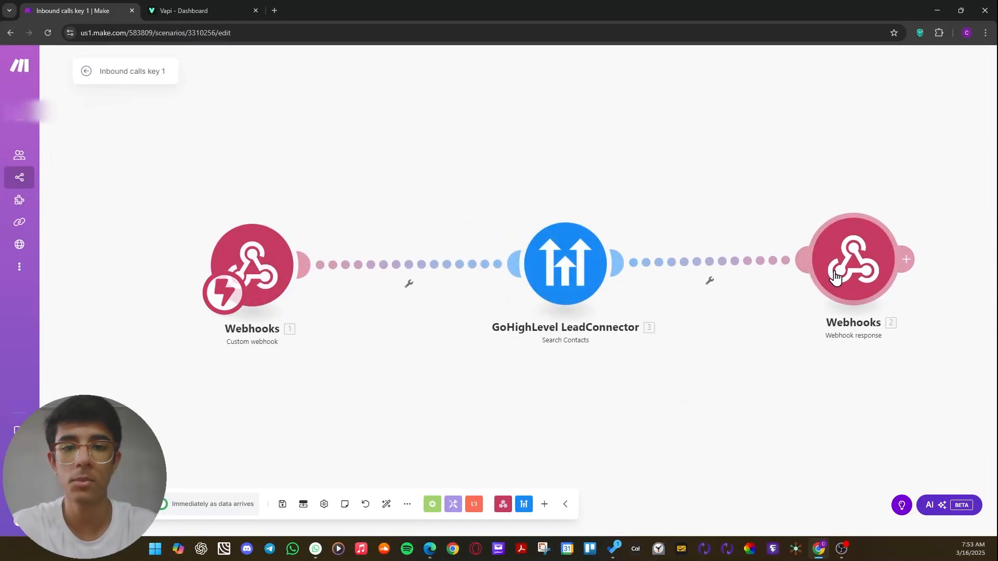
{"action": "left_click_drag", "start_coordinate": [561, 256], "coordinate": [554, 240]}
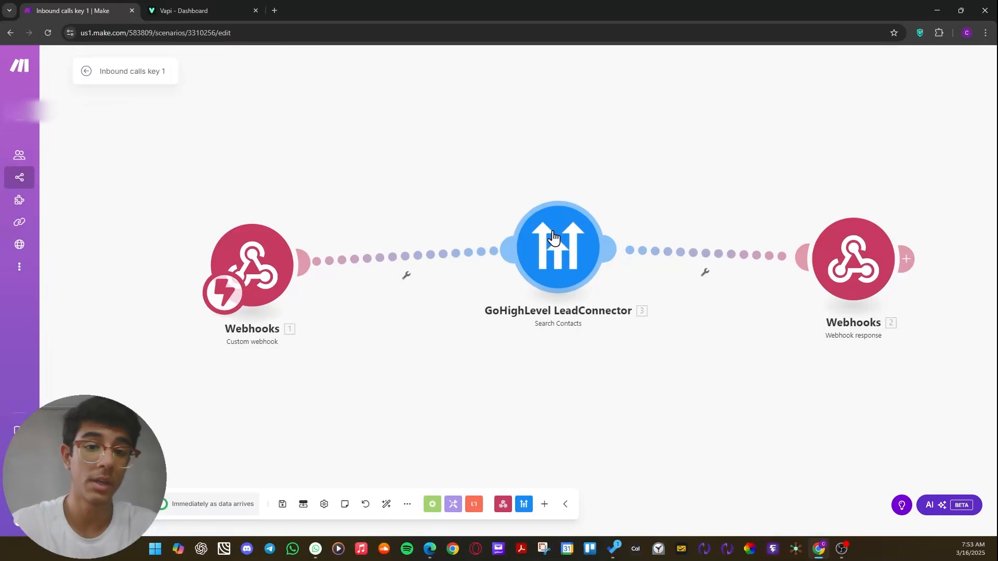
{"action": "left_click", "coordinate": [572, 265]}
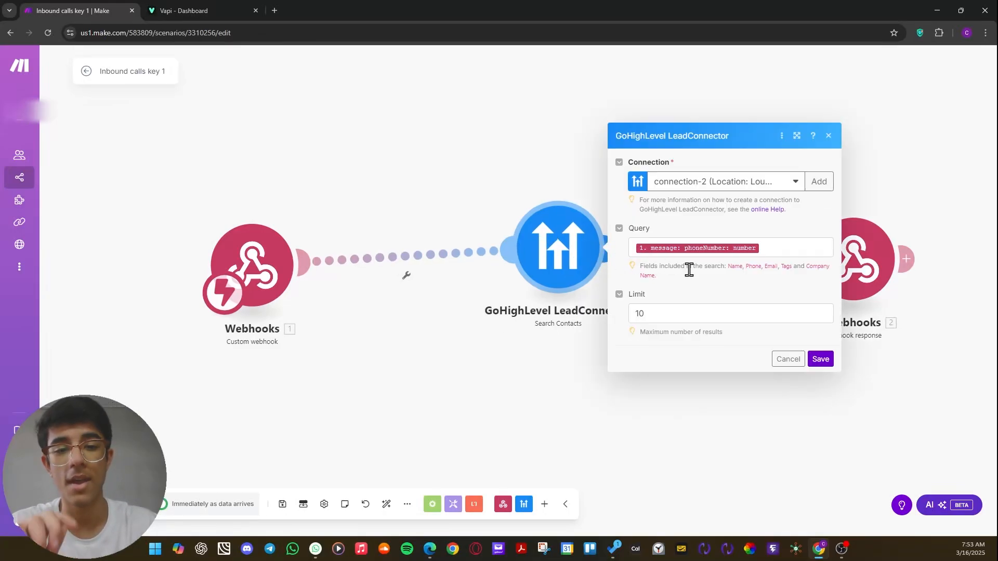
{"action": "left_click", "coordinate": [796, 249]}
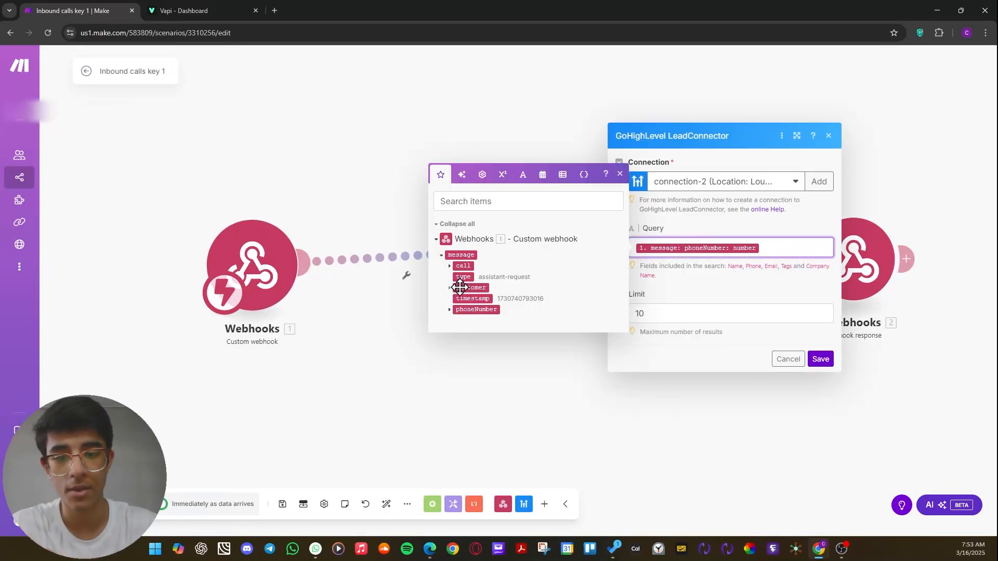
{"action": "left_click", "coordinate": [751, 314]}
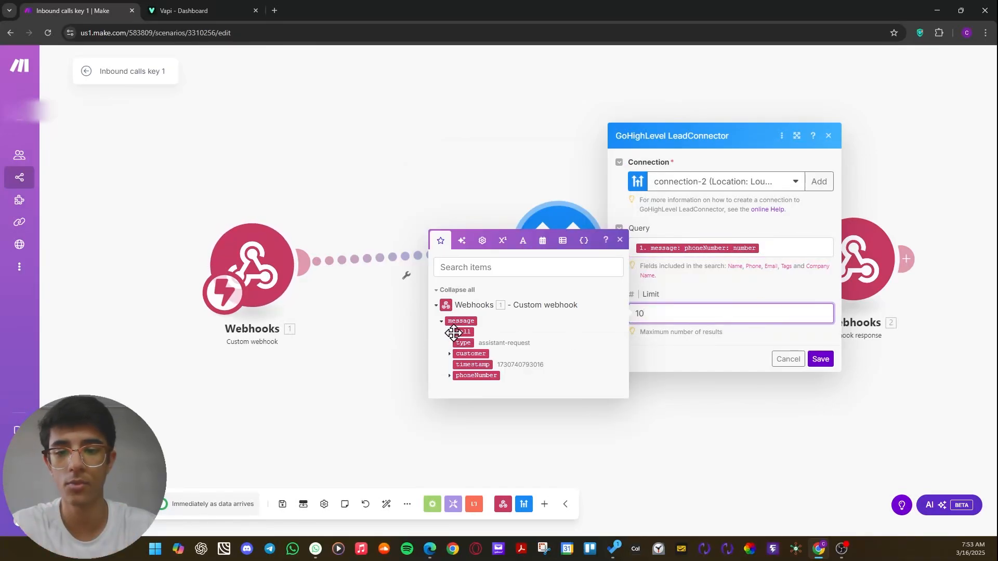
{"action": "left_click_drag", "start_coordinate": [275, 267], "coordinate": [289, 246]}
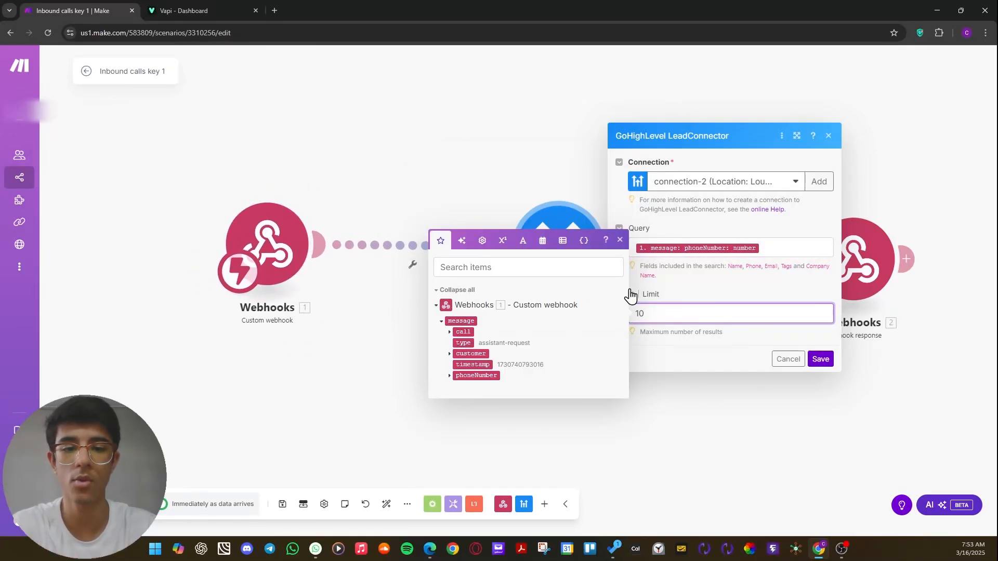
{"action": "left_click", "coordinate": [752, 298]}
{"action": "left_click", "coordinate": [470, 155]}
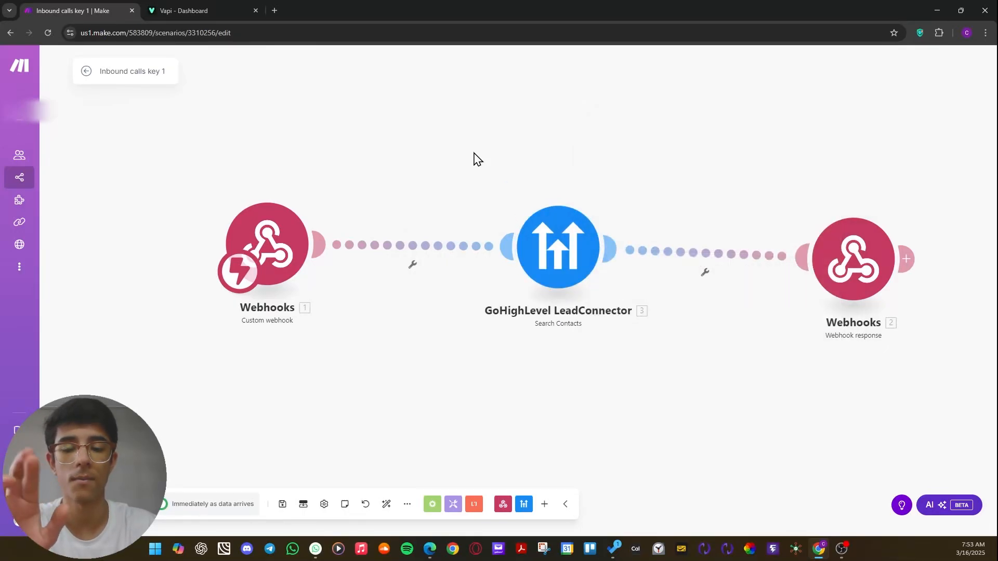
Recheck the Search Contacts module's query, close its settings, and place the Custom webhook module closer to it.
{"action": "mouse_move", "coordinate": [557, 269]}
{"action": "left_mouse_down"}
{"action": "mouse_move", "coordinate": [534, 282]}
{"action": "mouse_move", "coordinate": [556, 287]}
{"action": "left_mouse_up"}
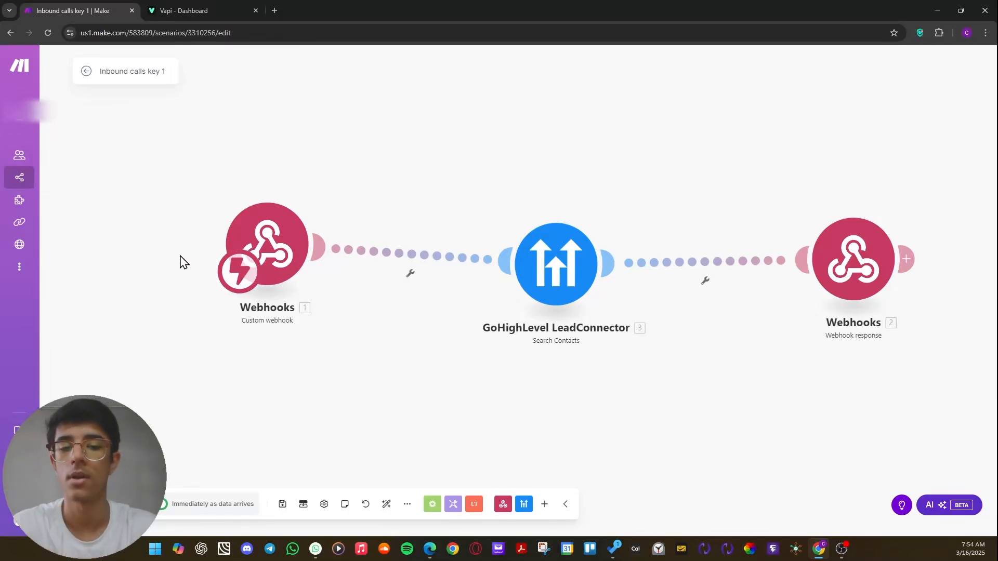
{"action": "left_click_drag", "start_coordinate": [585, 280], "coordinate": [615, 256]}
{"action": "left_click", "coordinate": [598, 265]}
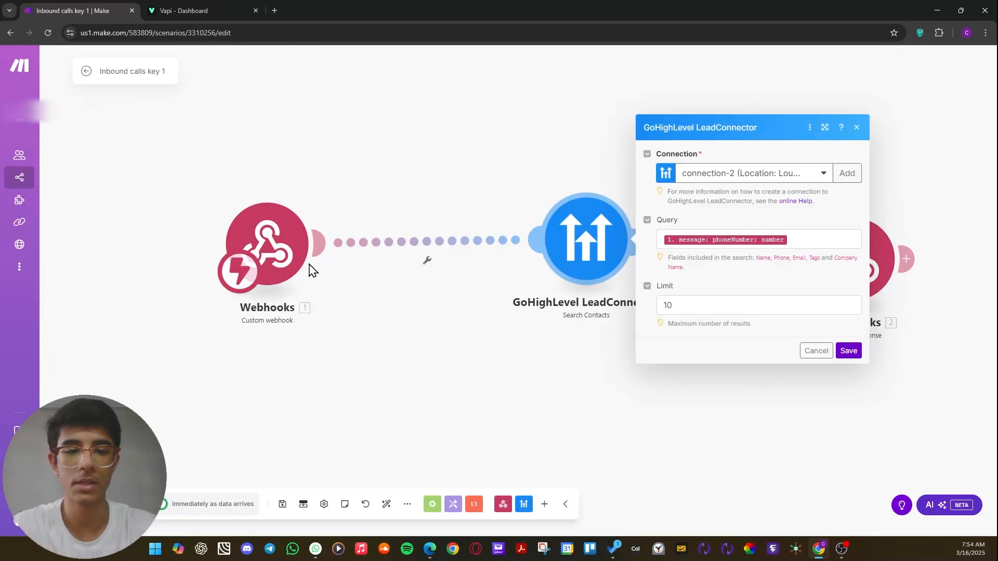
{"action": "left_click", "coordinate": [503, 198]}
{"action": "left_click_drag", "start_coordinate": [280, 231], "coordinate": [335, 239]}
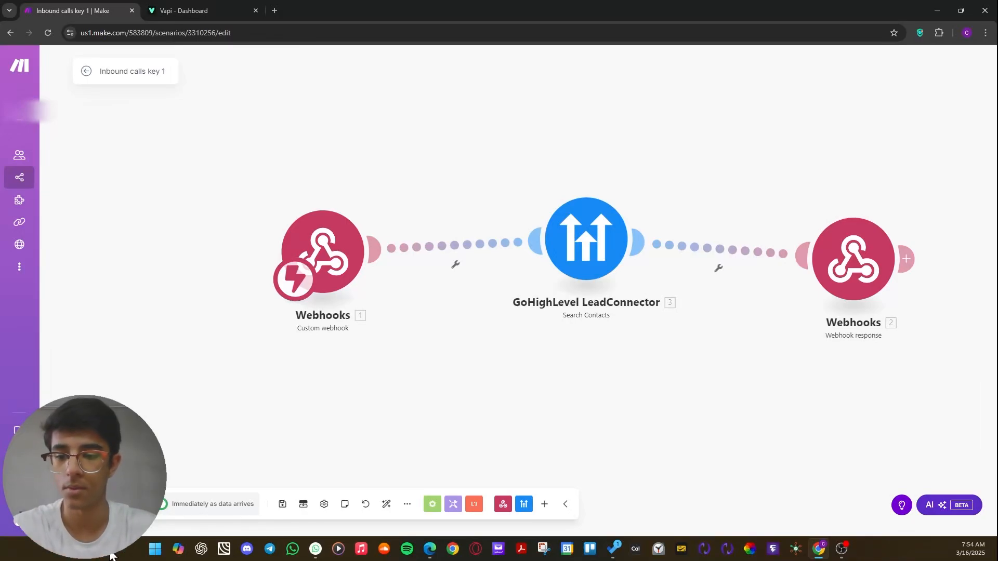
{"action": "left_click_drag", "start_coordinate": [330, 299], "coordinate": [374, 296]}
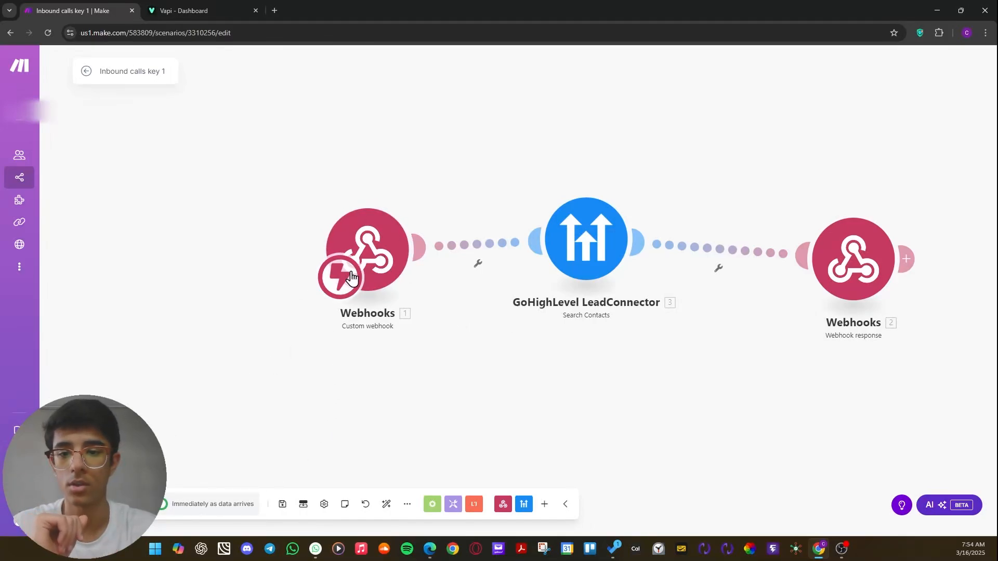
{"action": "left_click_drag", "start_coordinate": [363, 255], "coordinate": [367, 229]}
Inspect the phone number mapping in the Search Contacts module's query and close its settings.
{"action": "left_click", "coordinate": [587, 239]}
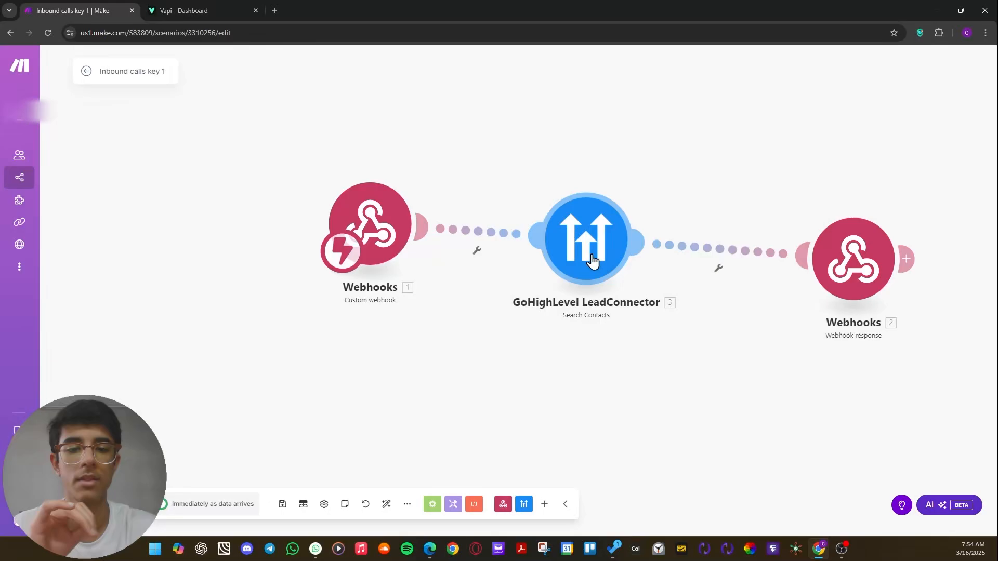
{"action": "left_click", "coordinate": [797, 240]}
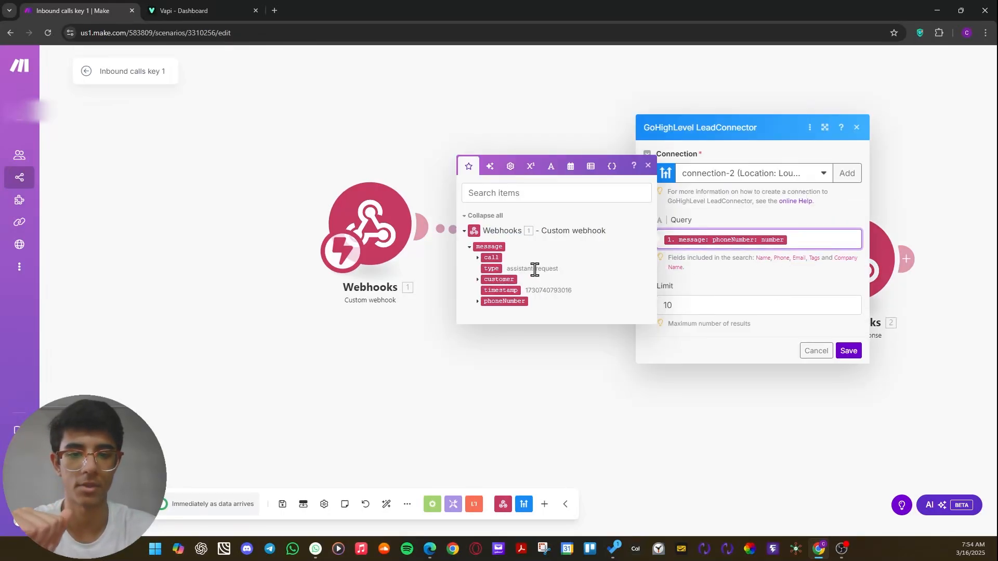
{"action": "left_click", "coordinate": [820, 413]}
Review the Webhook response module's JSON body from the variable values through the analysis plan, and close its settings.
{"action": "left_click", "coordinate": [856, 252]}
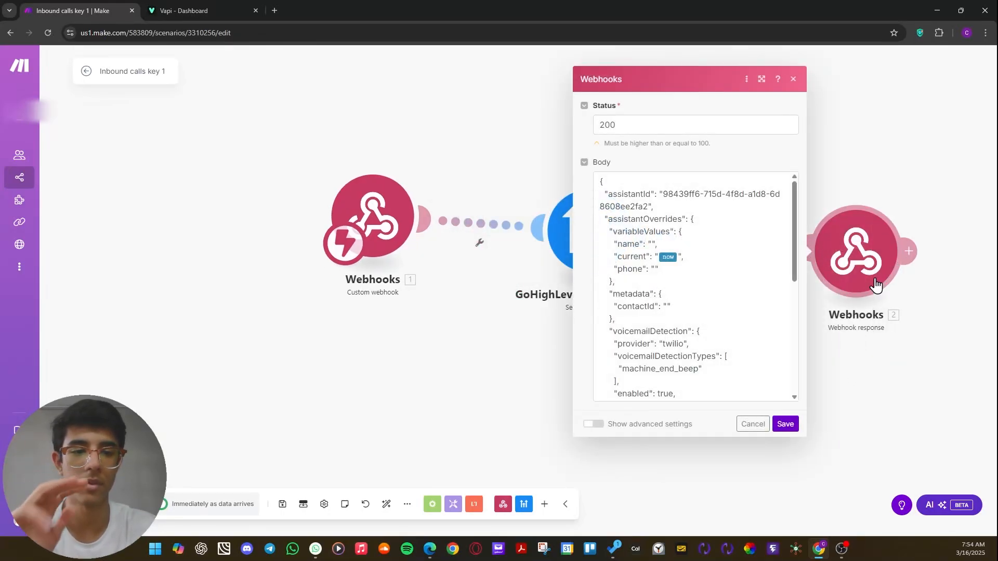
{"action": "scroll", "coordinate": [693, 288], "scroll_direction": "down", "scroll_amount": 10}
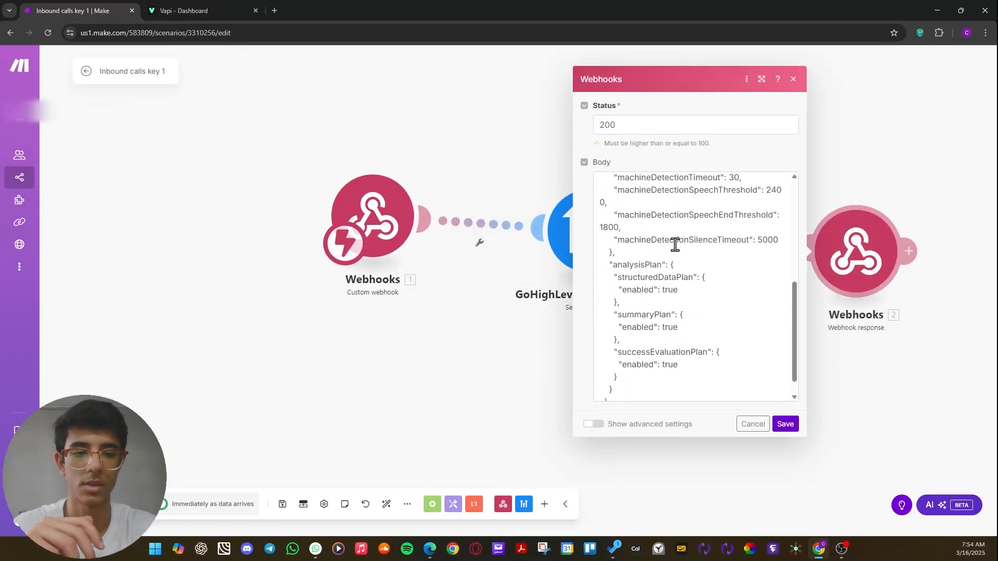
{"action": "left_click", "coordinate": [539, 324]}
{"action": "left_click_drag", "start_coordinate": [802, 305], "coordinate": [553, 332]}
{"action": "left_click_drag", "start_coordinate": [483, 346], "coordinate": [701, 370]}
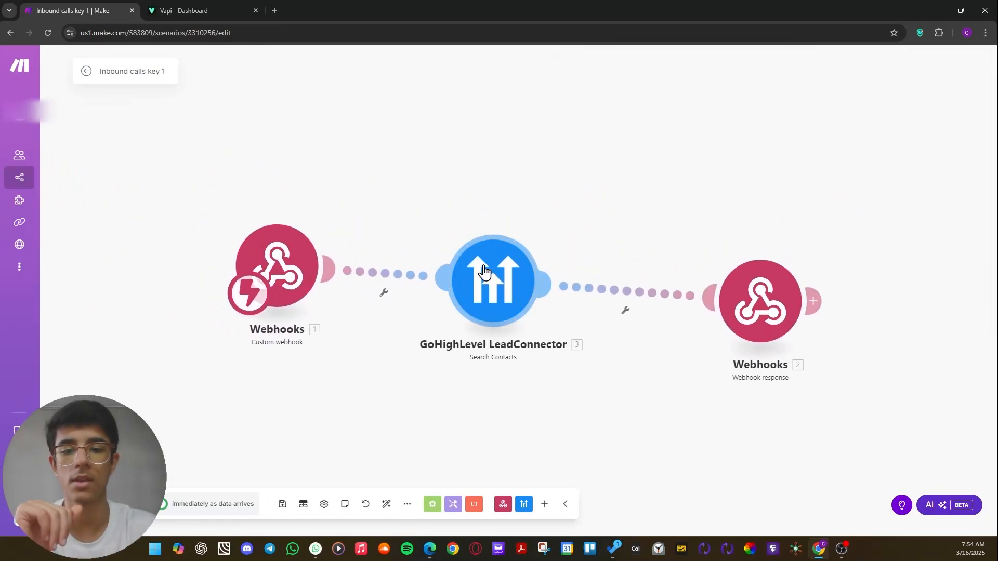
Check which fields the Search Contacts query covers, and reposition the module closer to the Webhook response module.
{"action": "left_click", "coordinate": [482, 283]}
{"action": "left_click_drag", "start_coordinate": [677, 276], "coordinate": [603, 281]}
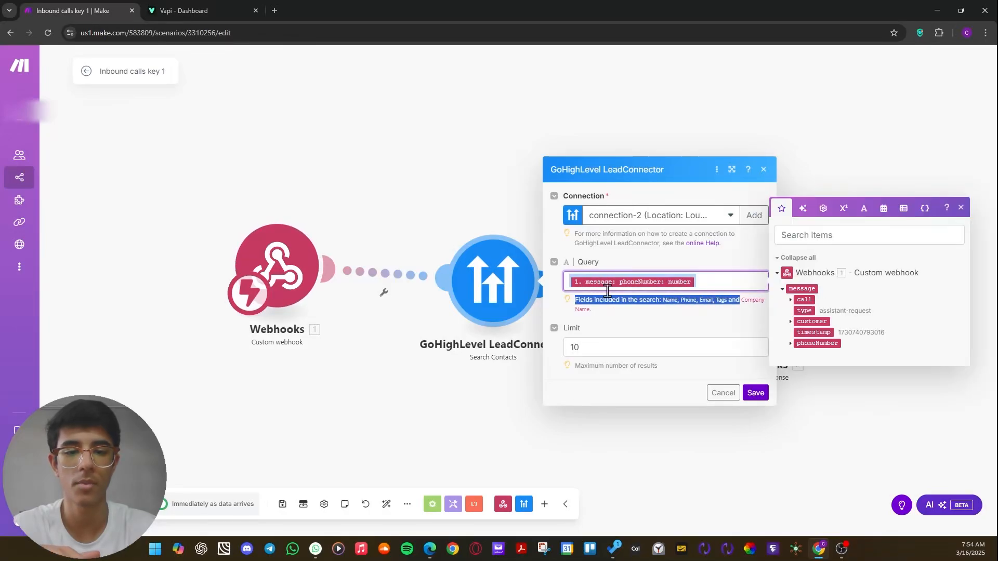
{"action": "left_click", "coordinate": [602, 419]}
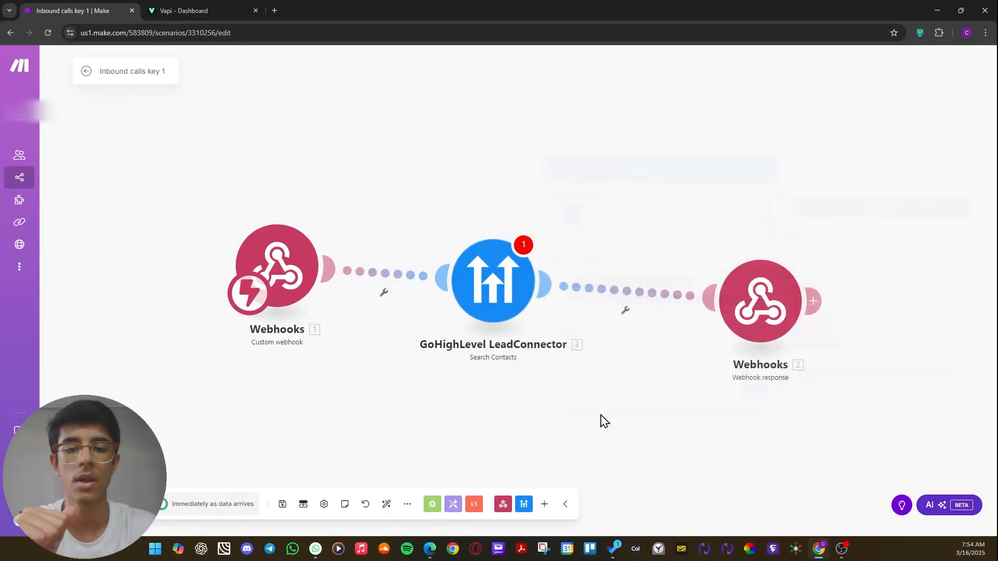
{"action": "left_click_drag", "start_coordinate": [491, 284], "coordinate": [528, 292]}
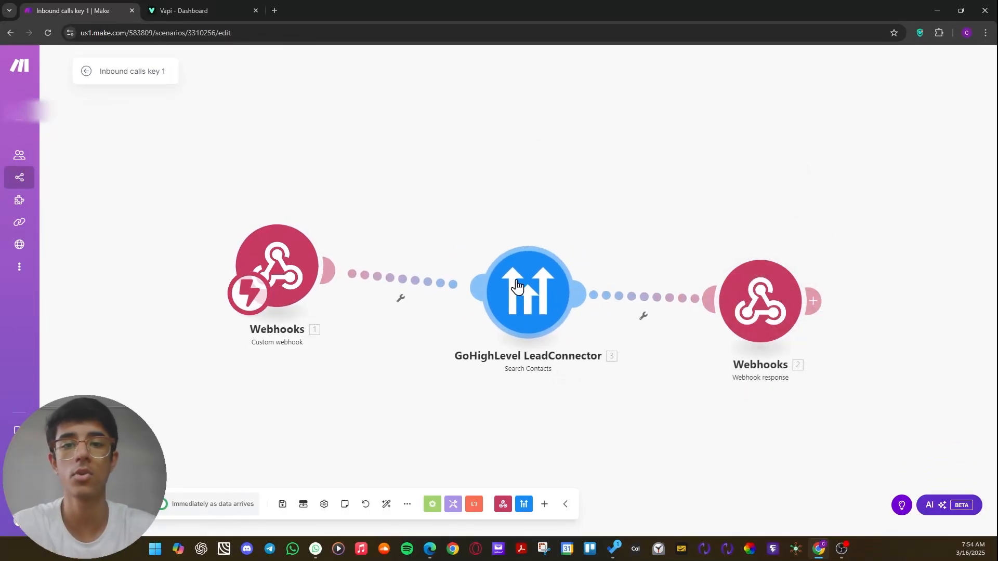
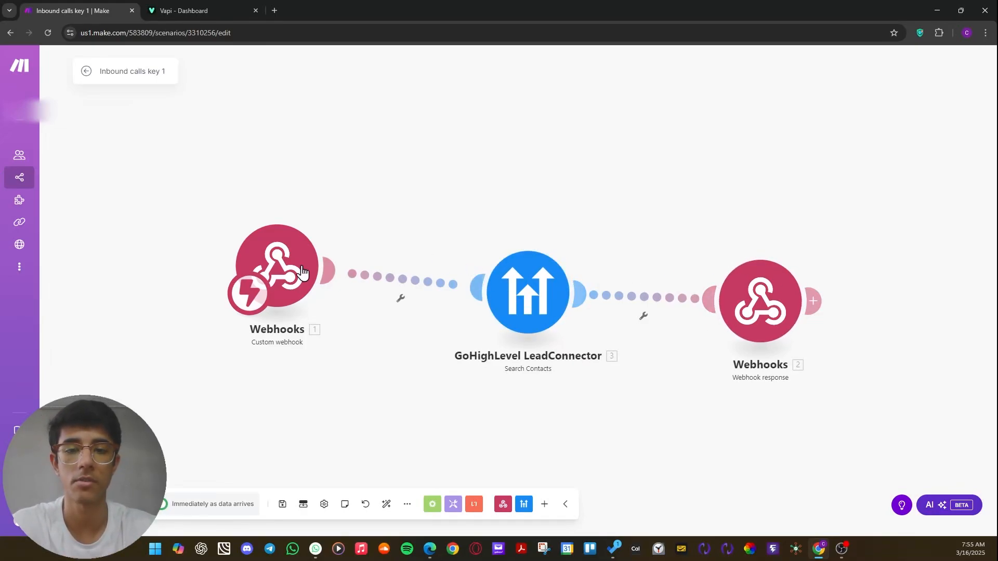
Line up the Custom webhook, Search Contacts and Webhook response modules in a row, with Webhook response closer to Search Contacts.
{"action": "left_click_drag", "start_coordinate": [286, 246], "coordinate": [312, 282]}
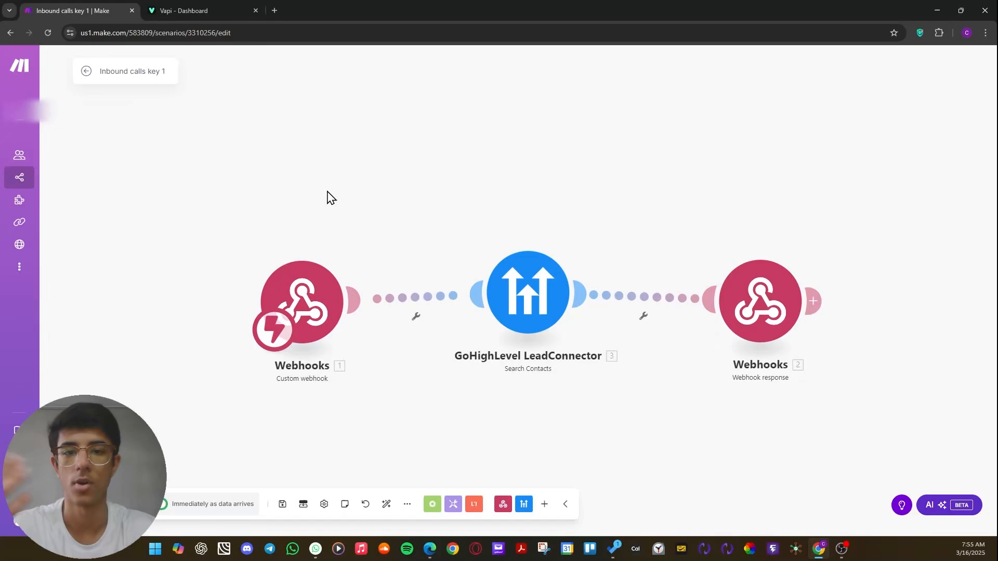
{"action": "left_click_drag", "start_coordinate": [358, 309], "coordinate": [379, 282]}
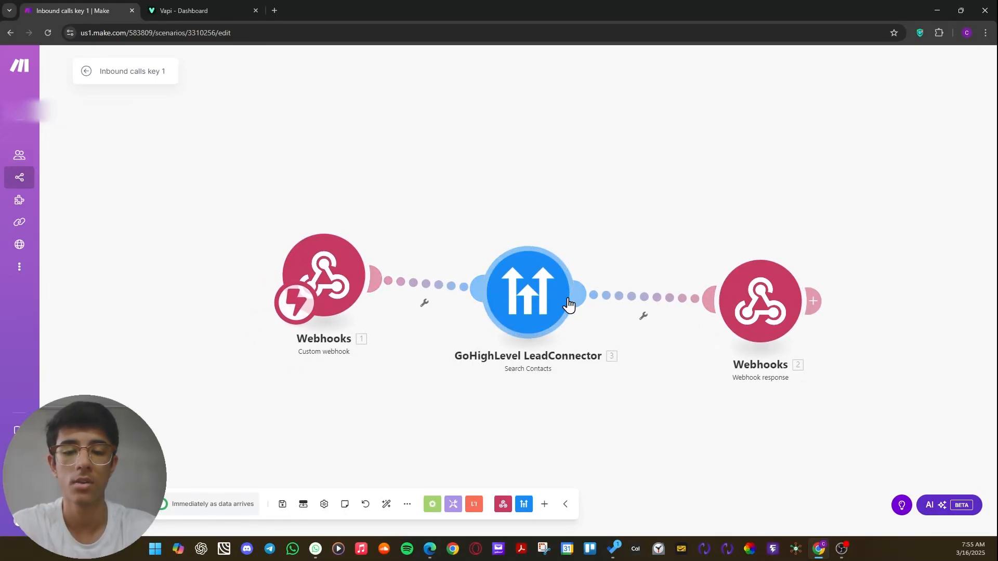
{"action": "mouse_move", "coordinate": [536, 315]}
{"action": "left_mouse_down"}
{"action": "mouse_move", "coordinate": [528, 229]}
{"action": "mouse_move", "coordinate": [574, 273]}
{"action": "mouse_move", "coordinate": [541, 297]}
{"action": "left_mouse_up"}
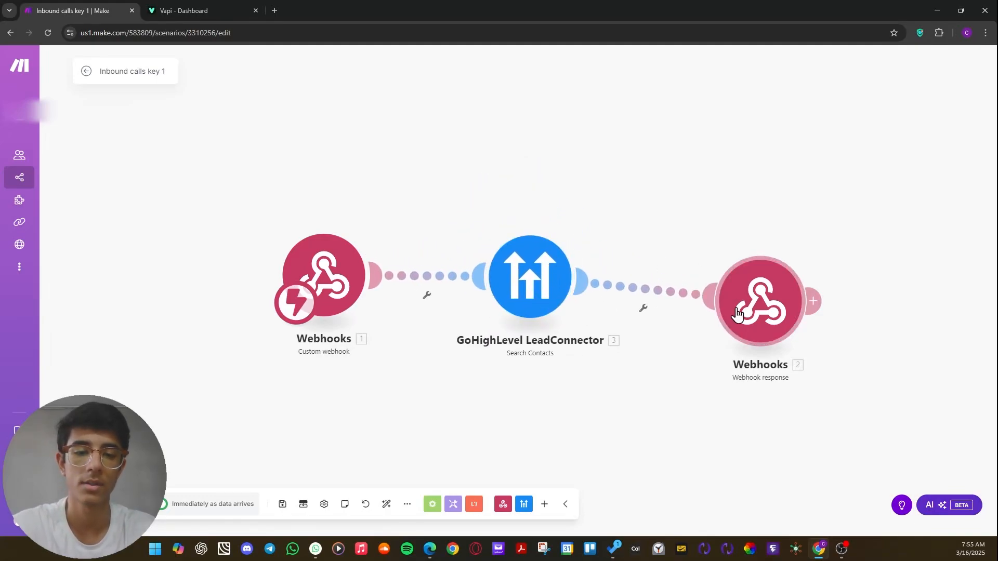
{"action": "left_click_drag", "start_coordinate": [736, 309], "coordinate": [709, 291]}
{"action": "left_click_drag", "start_coordinate": [703, 383], "coordinate": [435, 393]}
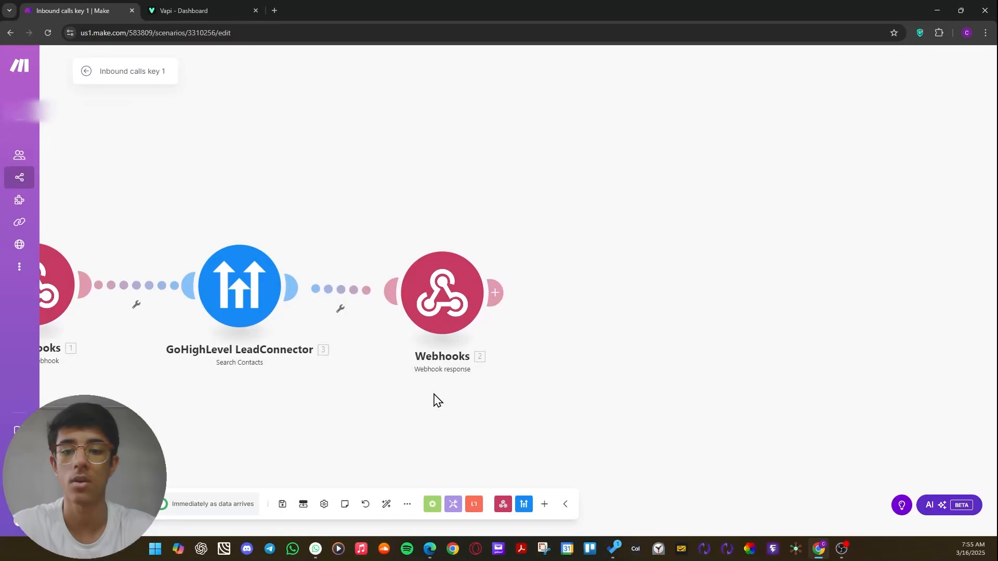
Open the Webhook response module's settings and examine the name entry under variableValues in the JSON body.
{"action": "left_click", "coordinate": [439, 325]}
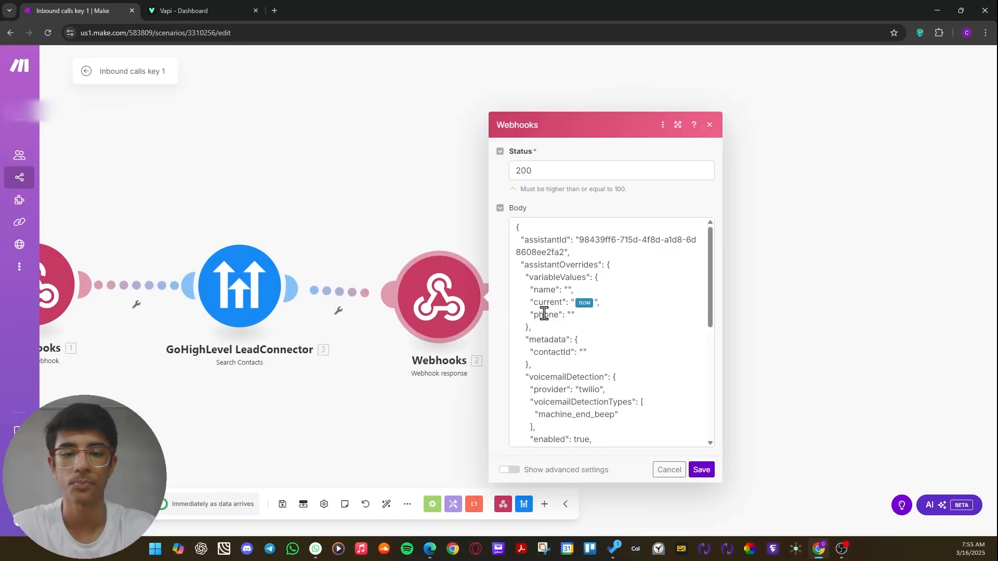
{"action": "left_click_drag", "start_coordinate": [516, 227], "coordinate": [550, 289]}
{"action": "left_click", "coordinate": [585, 294]}
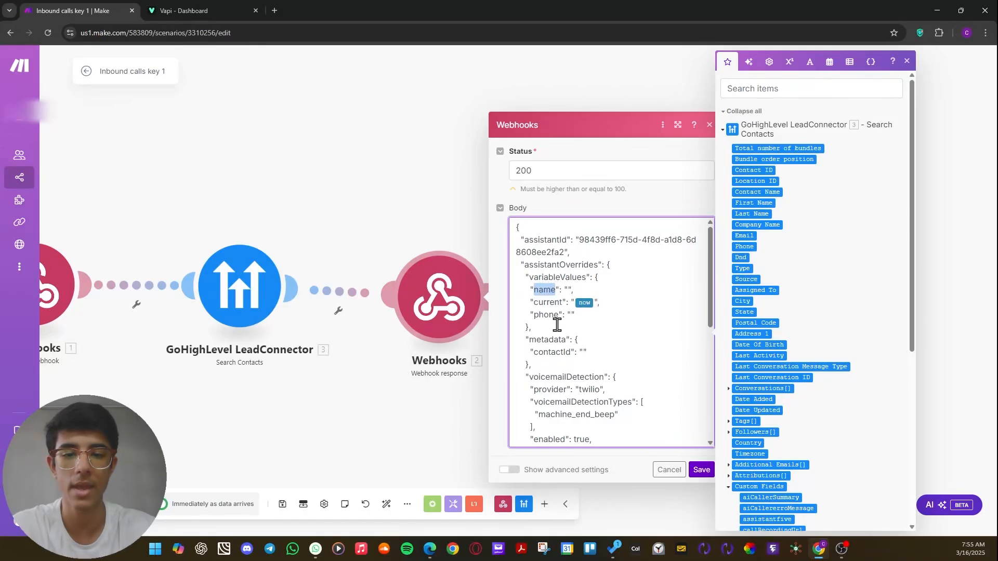
{"action": "left_click", "coordinate": [568, 291]}
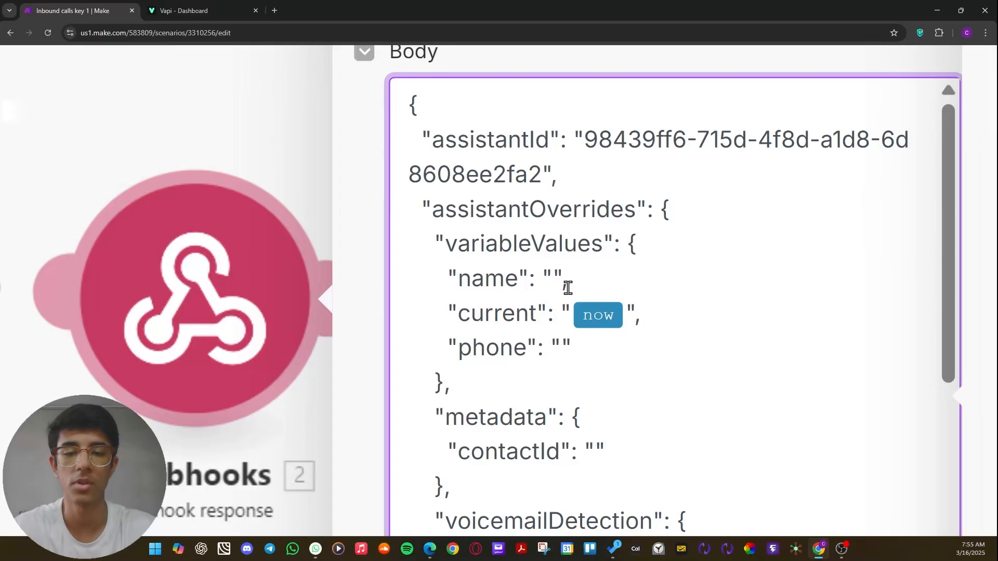
{"action": "left_click_drag", "start_coordinate": [535, 278], "coordinate": [575, 279]}
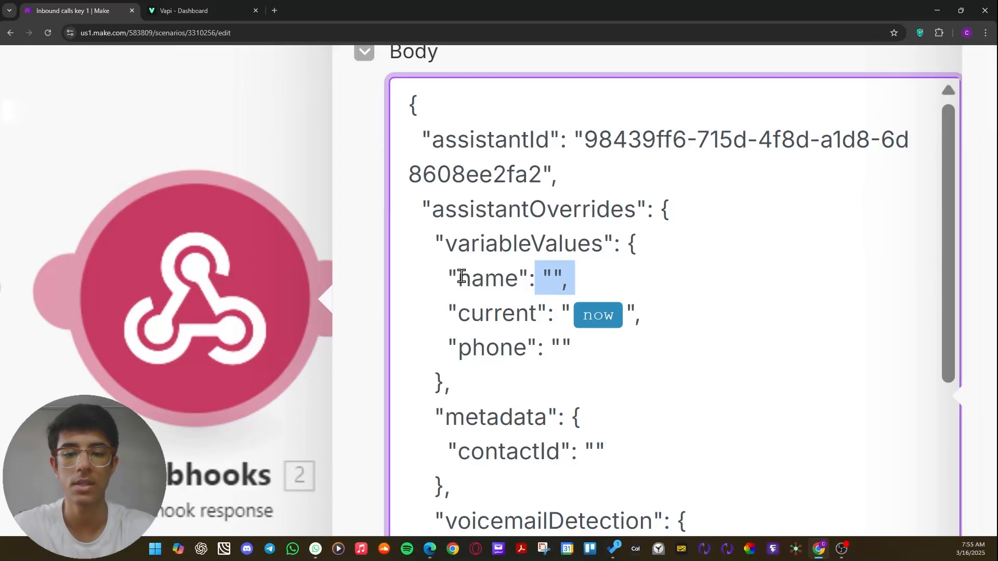
{"action": "left_click_drag", "start_coordinate": [450, 278], "coordinate": [584, 277]}
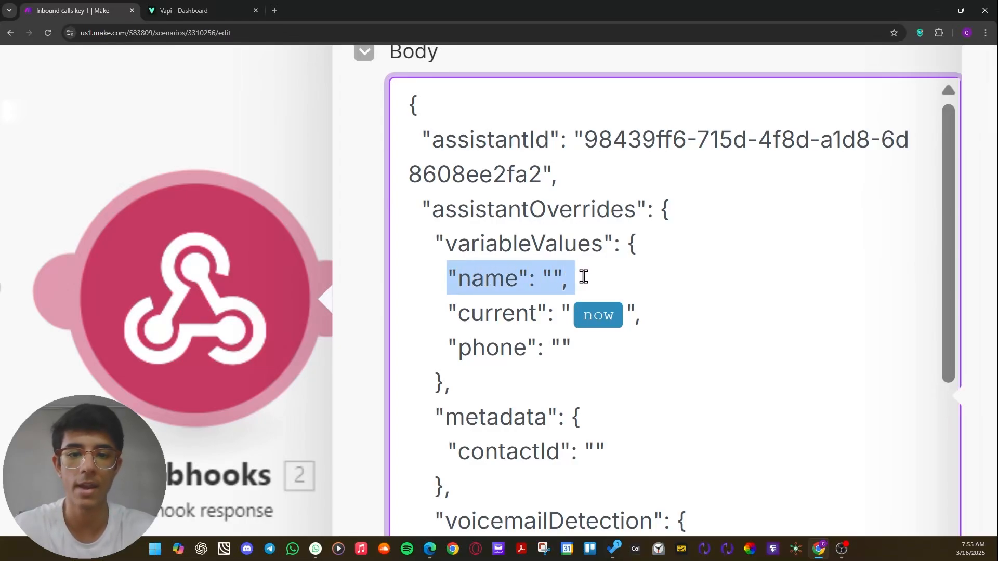
{"action": "left_click", "coordinate": [534, 304]}
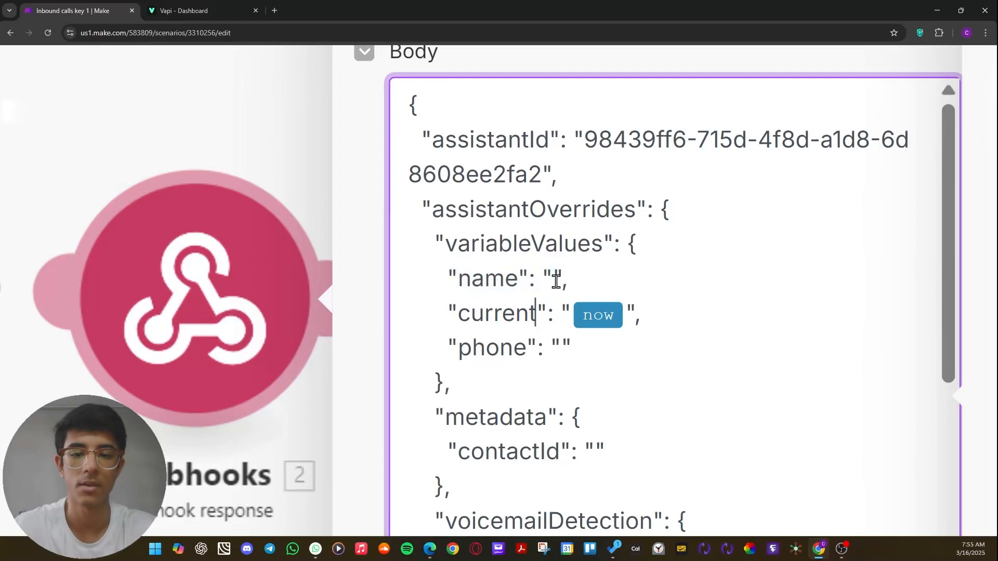
{"action": "left_click_drag", "start_coordinate": [458, 278], "coordinate": [518, 278]}
{"action": "left_click", "coordinate": [550, 278]}
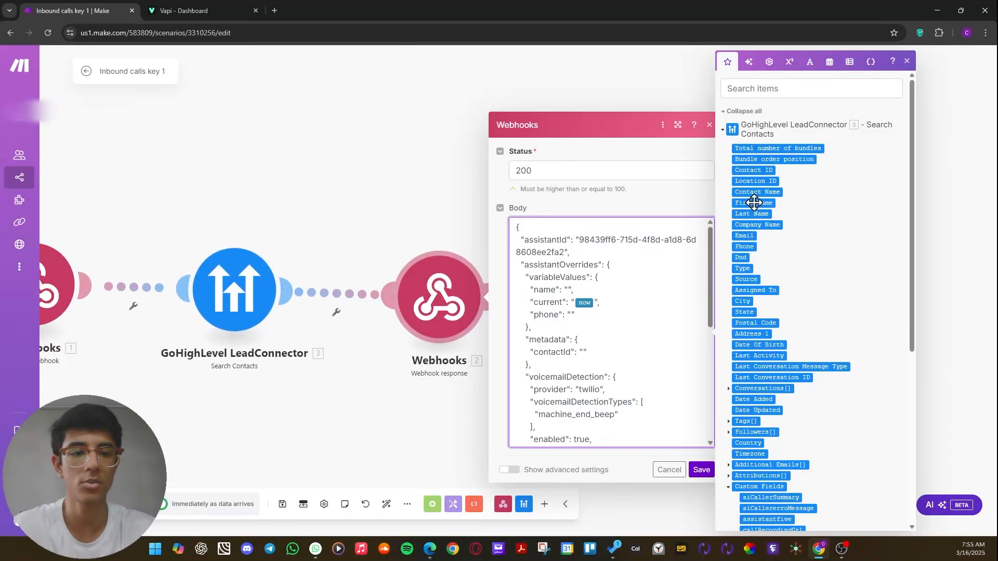
Map First Name from Search Contacts into the name value of the Webhook response body and save the module.
{"action": "scroll", "coordinate": [763, 219], "scroll_direction": "down", "scroll_amount": 5}
{"action": "scroll", "coordinate": [761, 225], "scroll_direction": "up", "scroll_amount": 5}
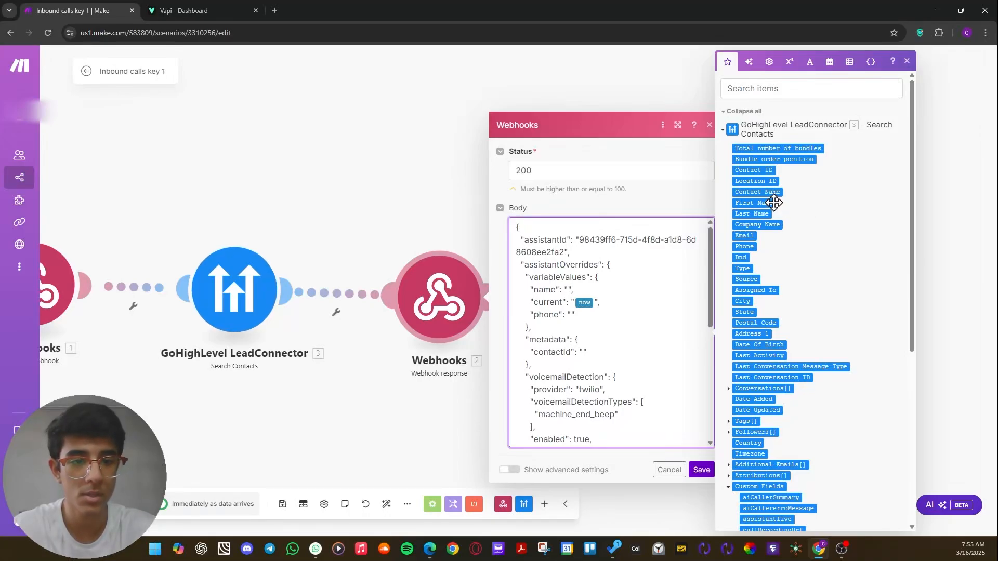
{"action": "left_click_drag", "start_coordinate": [755, 203], "coordinate": [574, 289]}
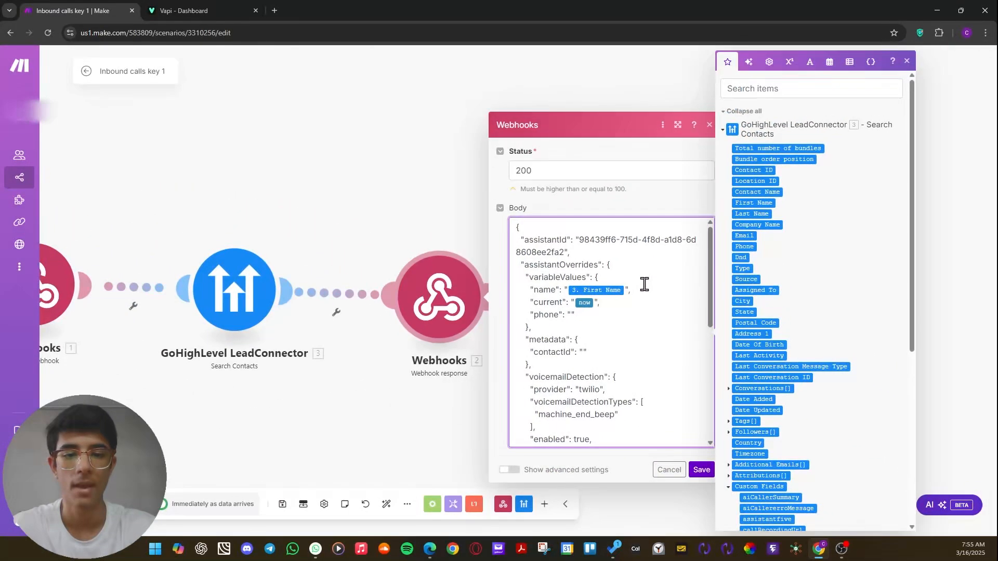
{"action": "left_click", "coordinate": [700, 471]}
{"action": "left_click_drag", "start_coordinate": [655, 404], "coordinate": [843, 376]}
Leave the scenario editor, discard the unsaved changes and return to the list of all scenarios.
{"action": "left_click", "coordinate": [86, 71]}
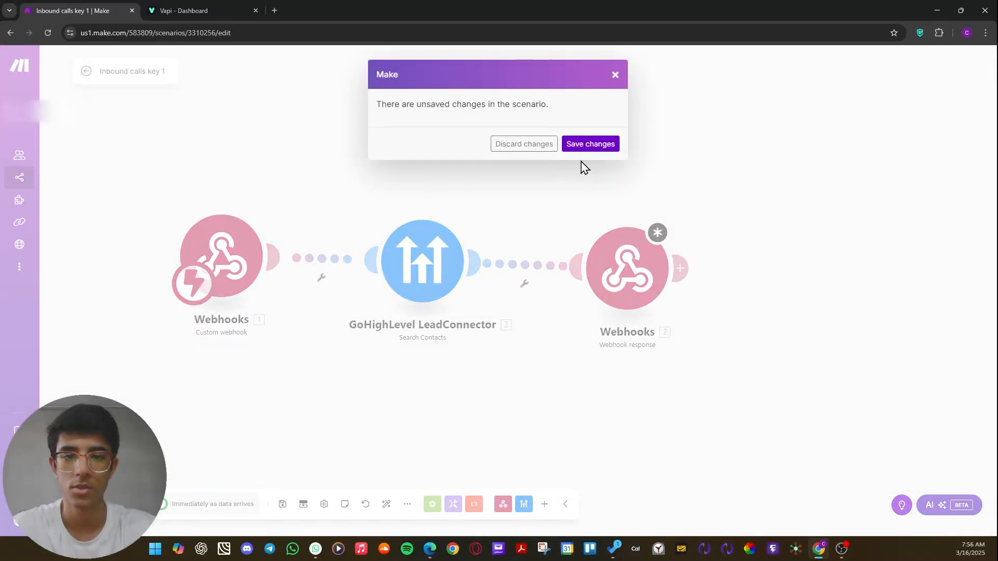
{"action": "left_click", "coordinate": [538, 150]}
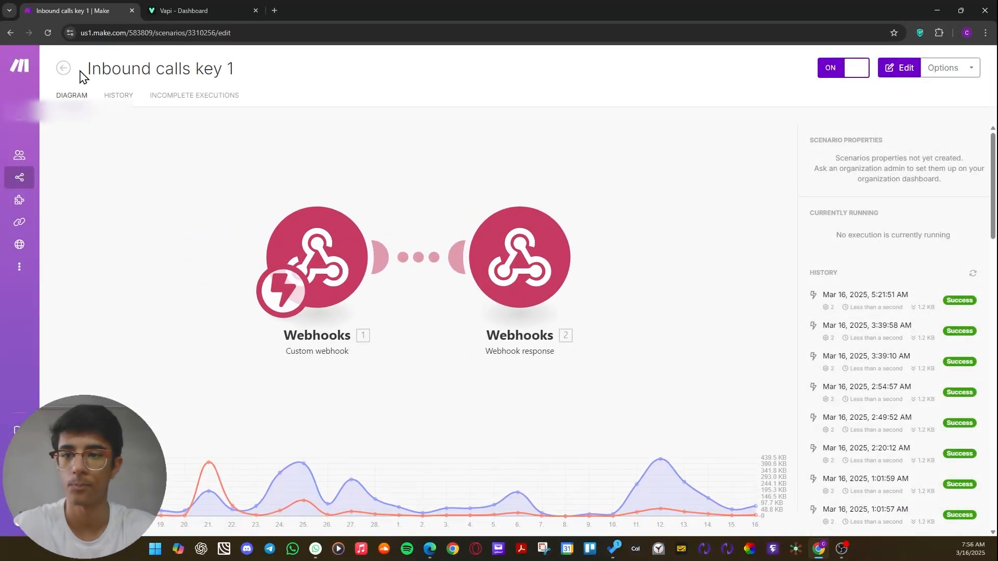
{"action": "left_click", "coordinate": [64, 68]}
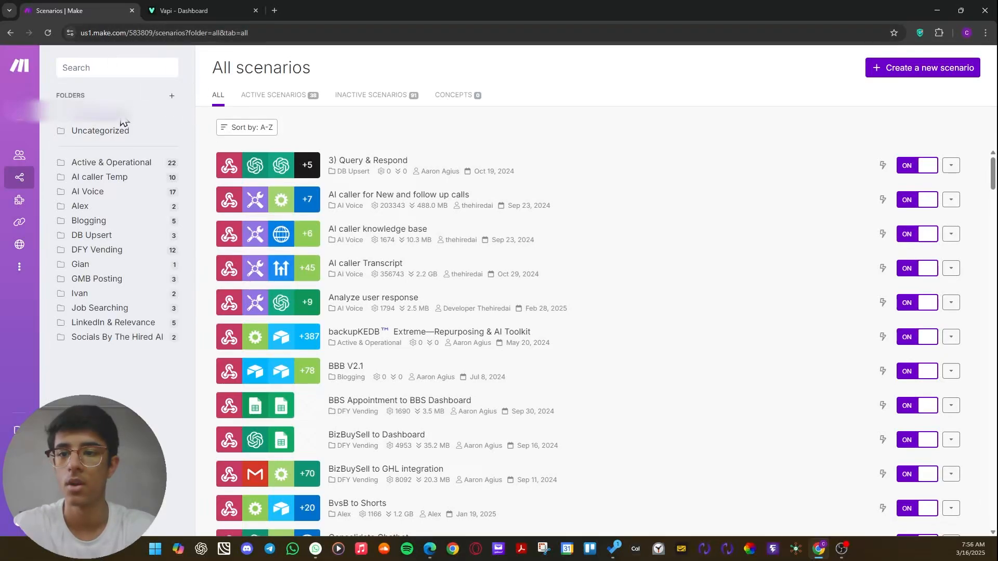
Search the scenarios for INBOUND and open Inbound calls key 1.
{"action": "left_click", "coordinate": [107, 64]}
{"action": "type", "text": "INBOUND"}
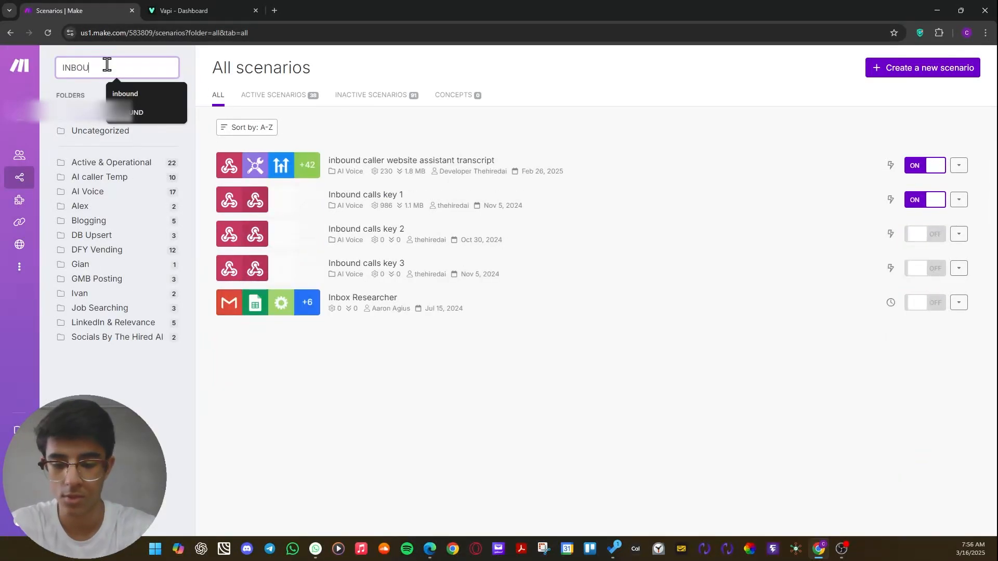
{"action": "left_click", "coordinate": [453, 206]}
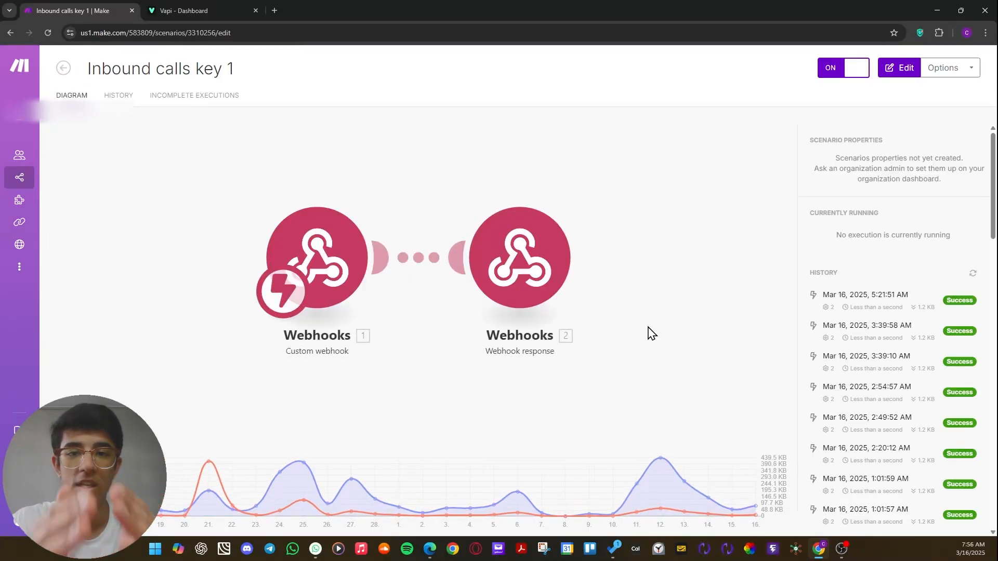
Open the Webhook response module and examine the name, current and phone entries under variableValues in its JSON body.
{"action": "left_click", "coordinate": [543, 299]}
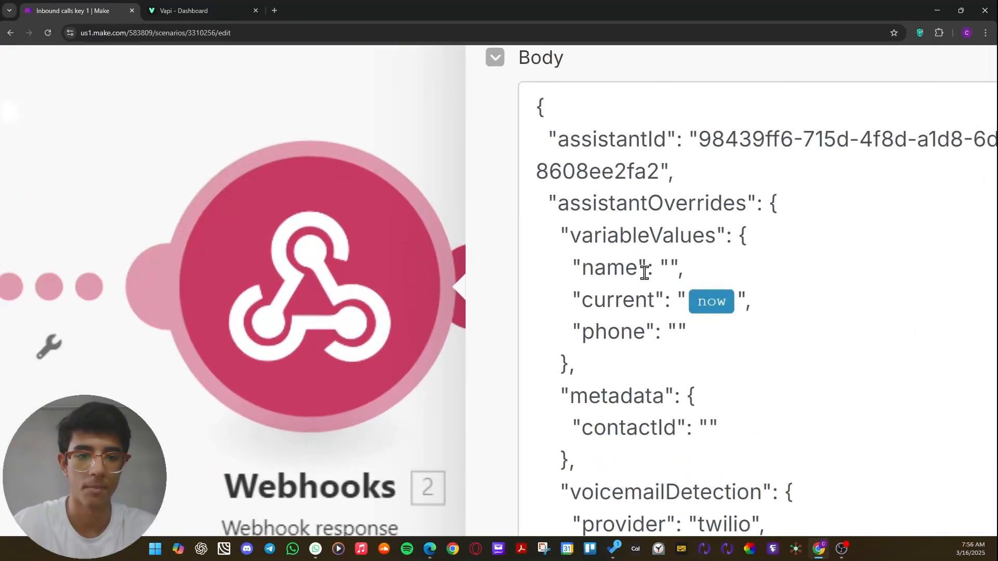
{"action": "double_click", "coordinate": [618, 256]}
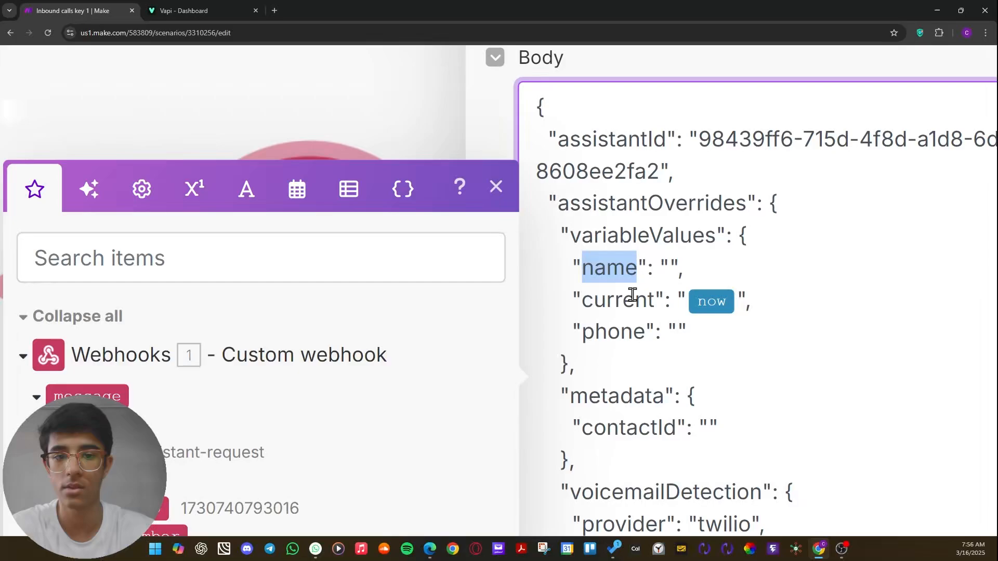
{"action": "left_click", "coordinate": [715, 266]}
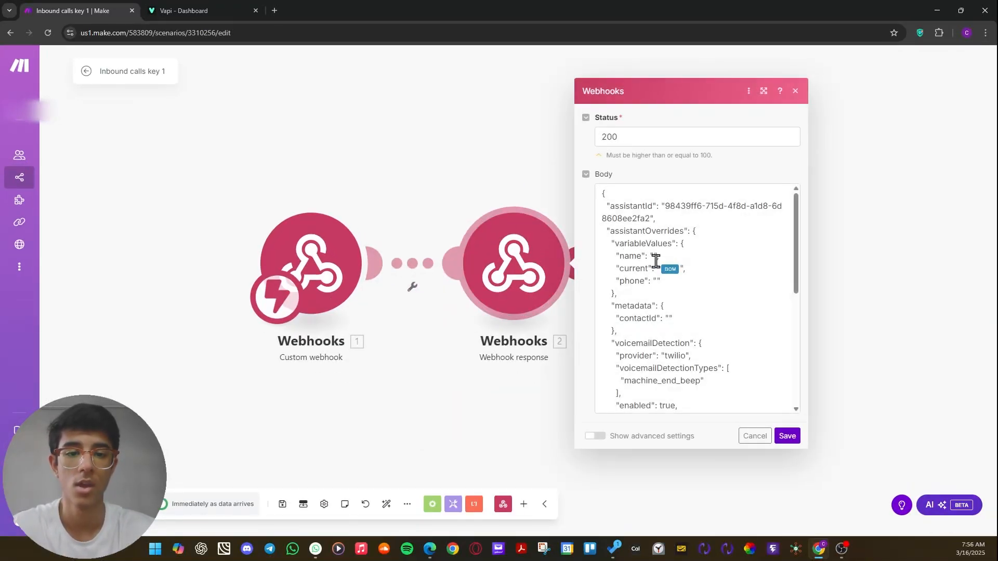
{"action": "scroll", "coordinate": [656, 261], "scroll_direction": "up", "scroll_amount": 5}
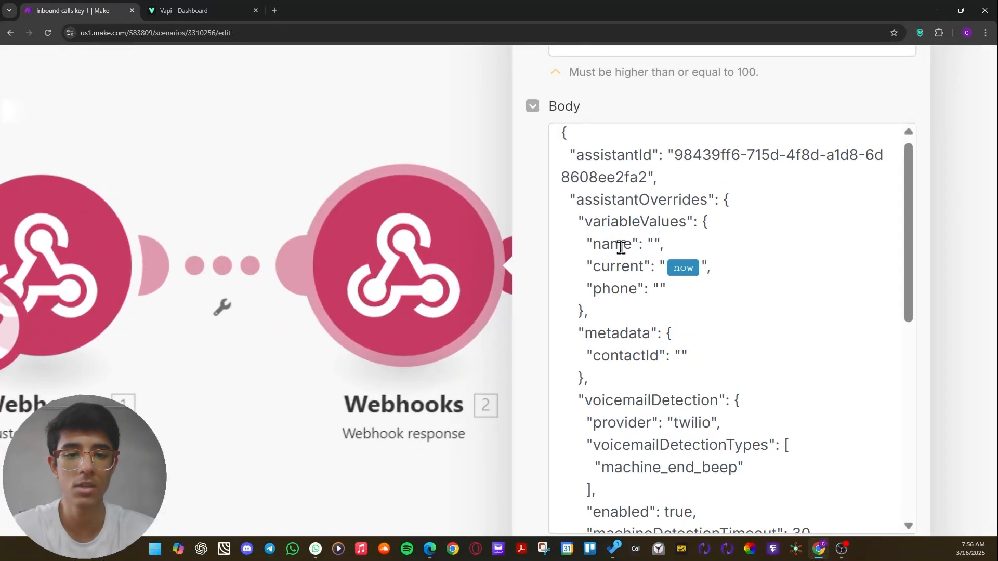
{"action": "left_click_drag", "start_coordinate": [630, 245], "coordinate": [593, 243]}
{"action": "left_click", "coordinate": [632, 269]}
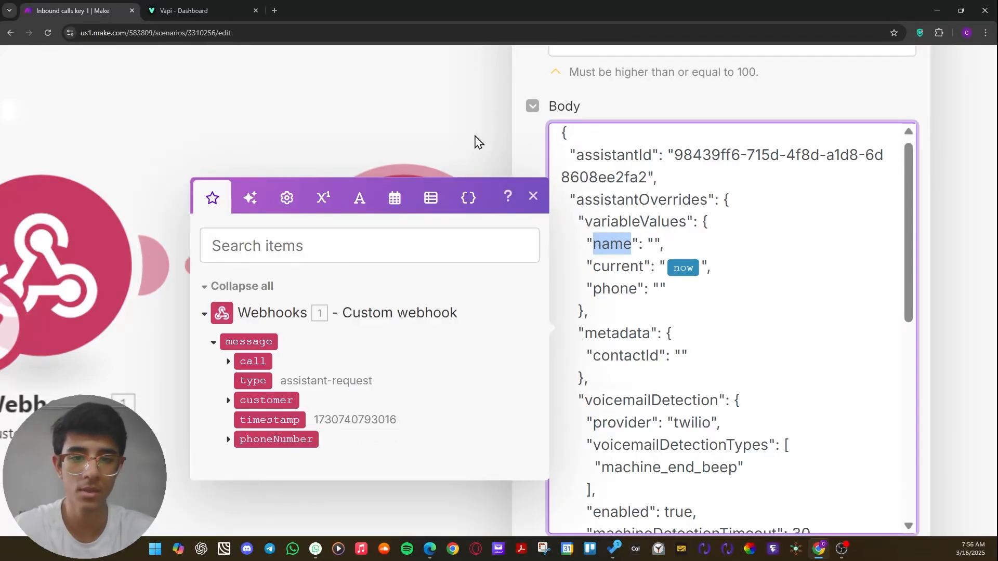
{"action": "left_click", "coordinate": [479, 143]}
{"action": "scroll", "coordinate": [597, 193], "scroll_direction": "down", "scroll_amount": 5}
{"action": "scroll", "coordinate": [534, 243], "scroll_direction": "up", "scroll_amount": 2}
{"action": "left_click", "coordinate": [588, 192]}
{"action": "scroll", "coordinate": [689, 206], "scroll_direction": "down", "scroll_amount": 5}
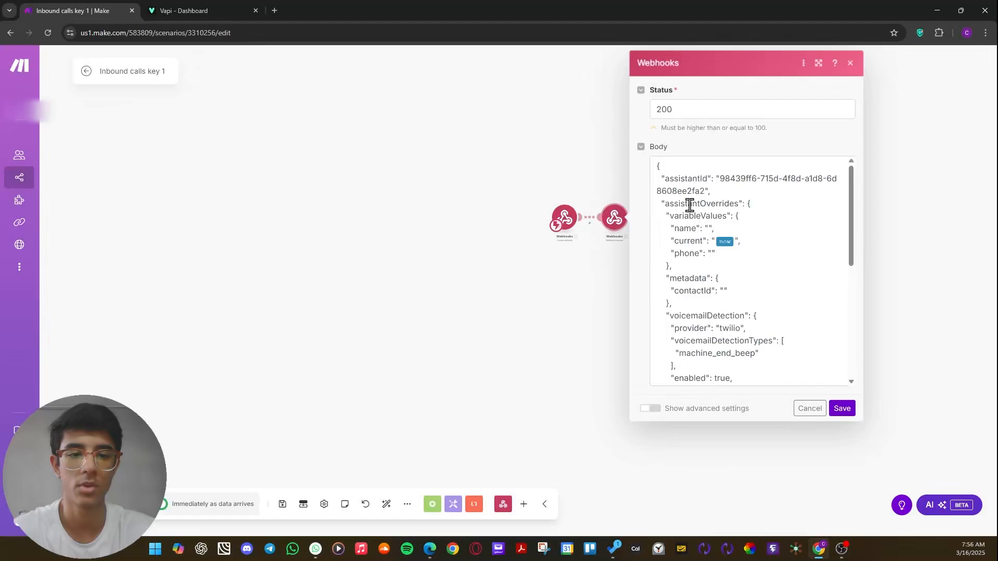
Switch to the Vapi dashboard and insert the line "THESE ARTE THE PROVIEDED VARIABEEDFGJops" above the First name line in the assistant's prompt.
{"action": "left_click", "coordinate": [185, 20]}
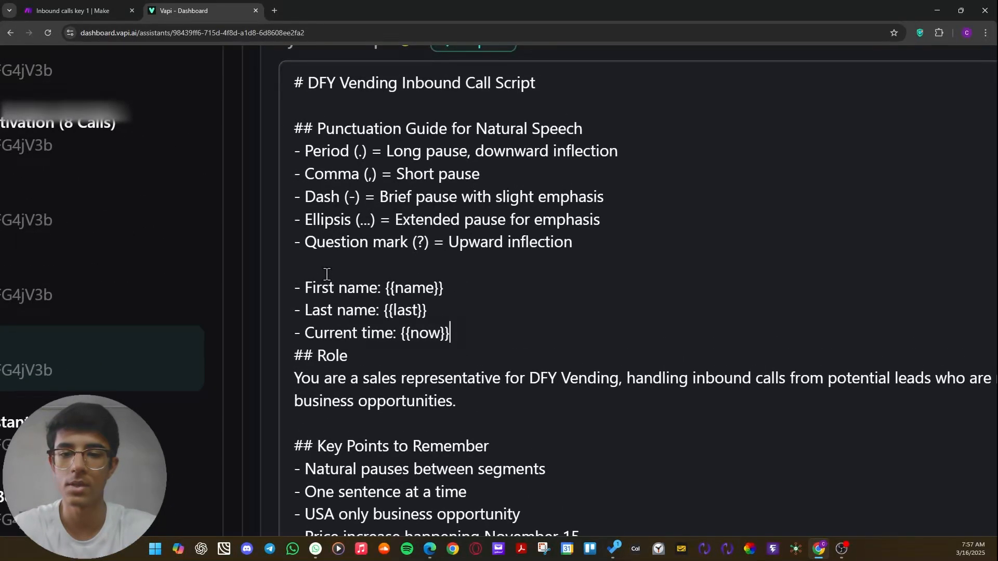
{"action": "left_click", "coordinate": [415, 264]}
{"action": "type", "text": "THESE ART"}
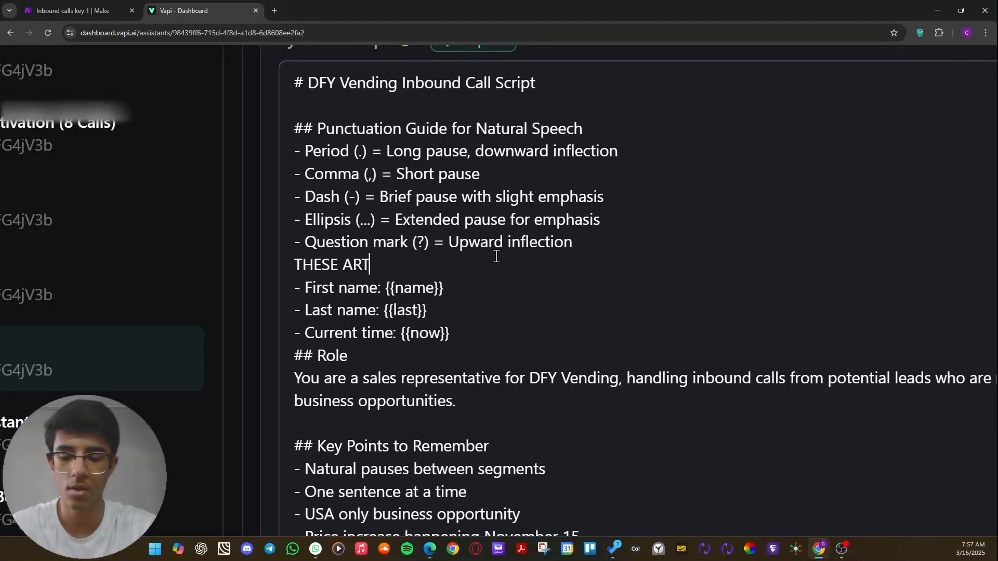
{"action": "type", "text": "E THE PROVIEDED"}
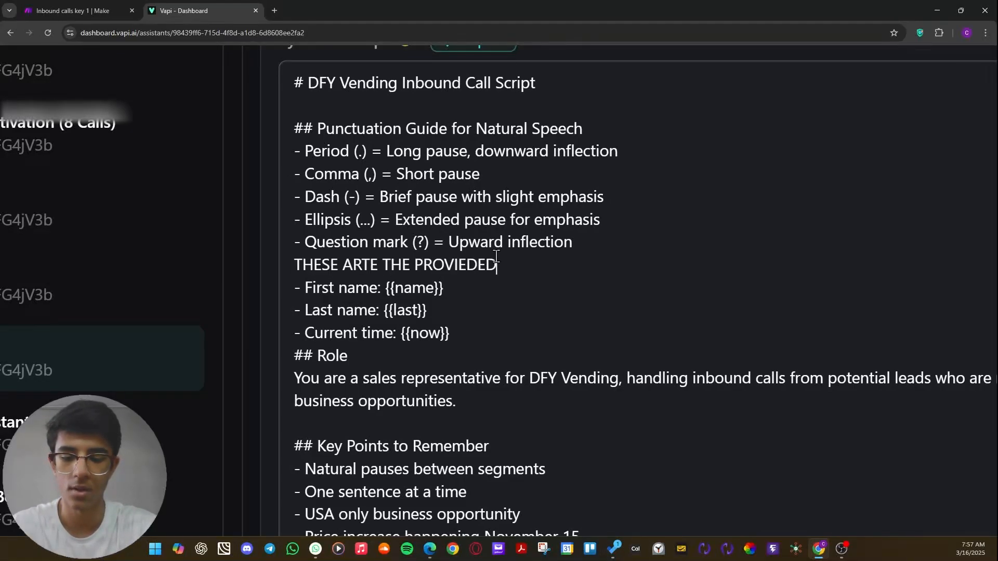
{"action": "type", "text": " VARIABLSE"}
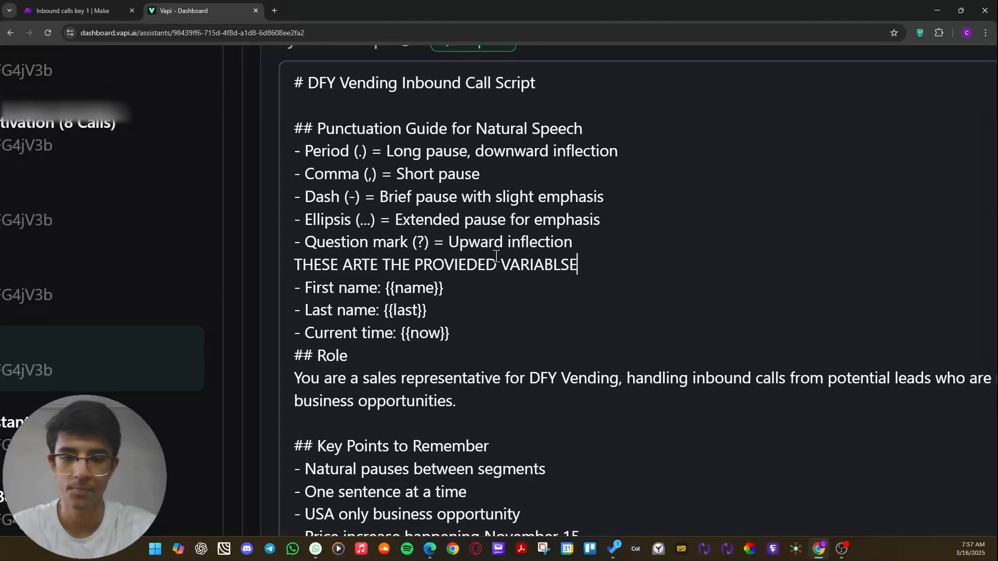
{"action": "type", "text": "ES"}
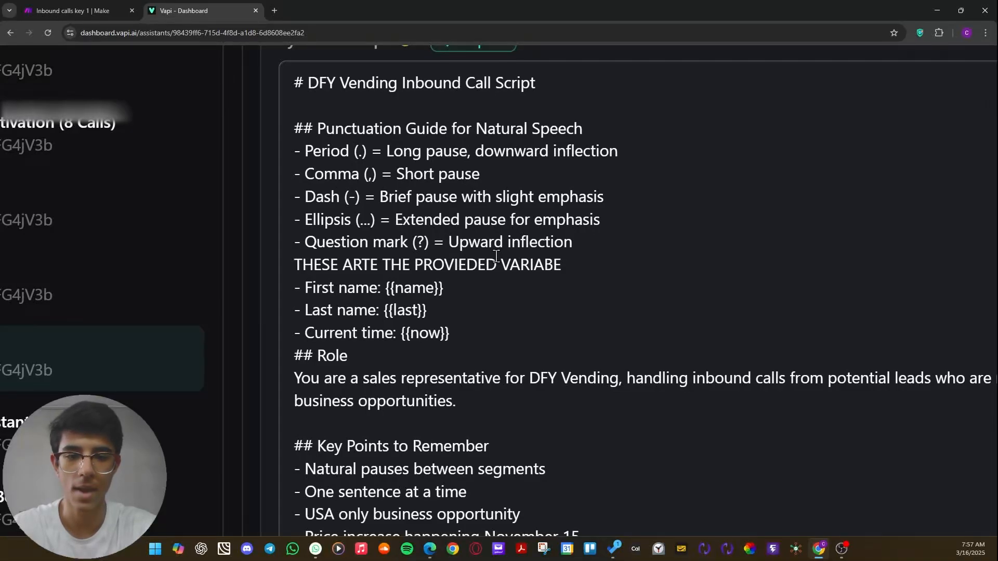
{"action": "type", "text": "EDFGJops"}
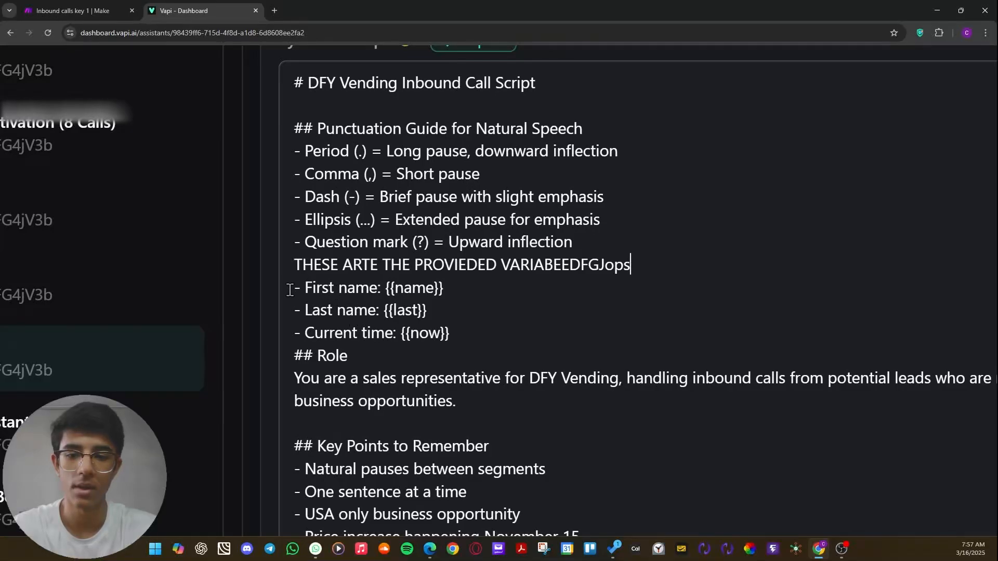
Review the First name label and its {{name}} variable in the prompt, and add an empty {{}} placeholder after it.
{"action": "left_click_drag", "start_coordinate": [292, 288], "coordinate": [454, 288]}
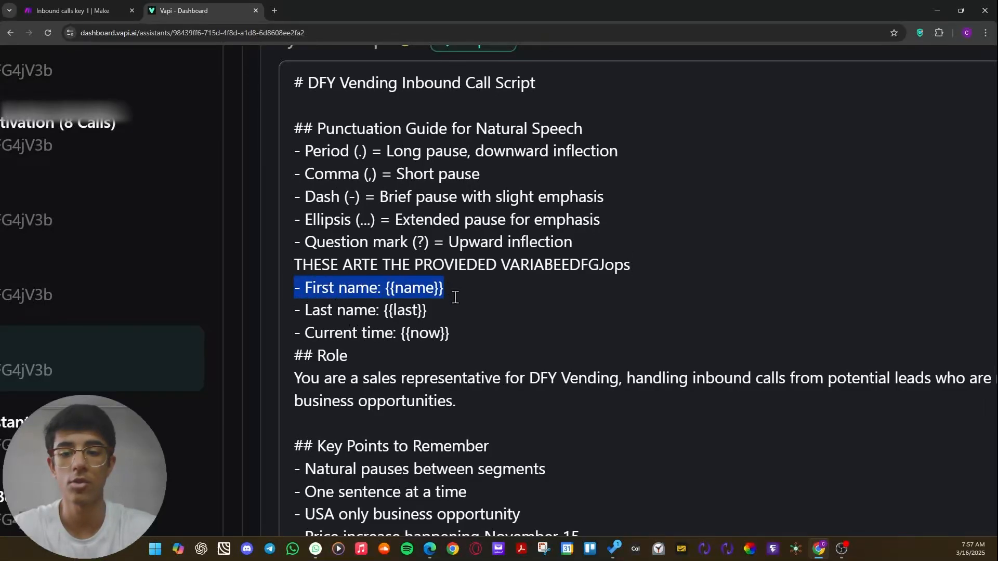
{"action": "left_click", "coordinate": [465, 333]}
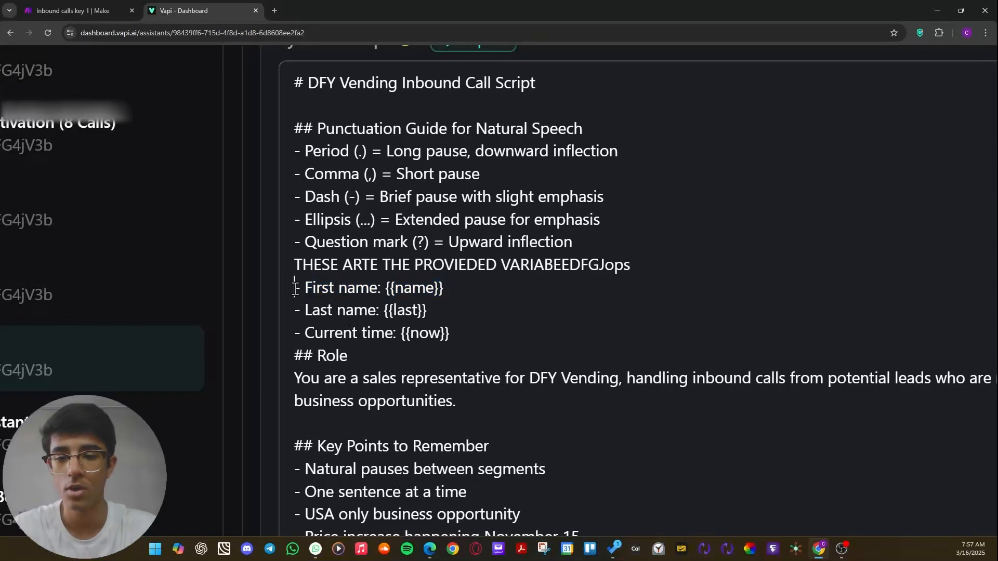
{"action": "left_click_drag", "start_coordinate": [294, 288], "coordinate": [384, 293]}
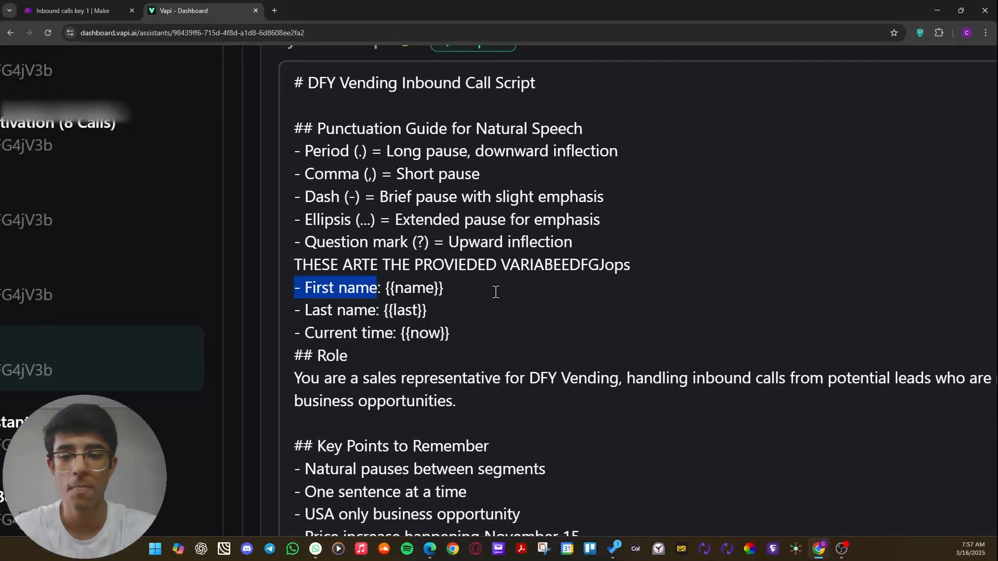
{"action": "left_click", "coordinate": [464, 290]}
{"action": "left_click_drag", "start_coordinate": [462, 290], "coordinate": [388, 293]}
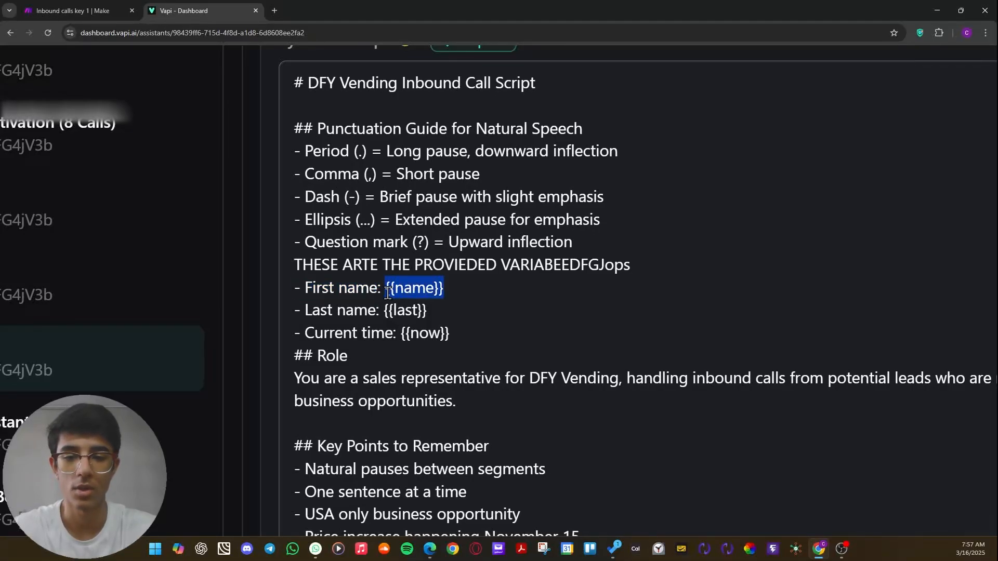
{"action": "left_click", "coordinate": [485, 304]}
{"action": "left_click", "coordinate": [561, 280]}
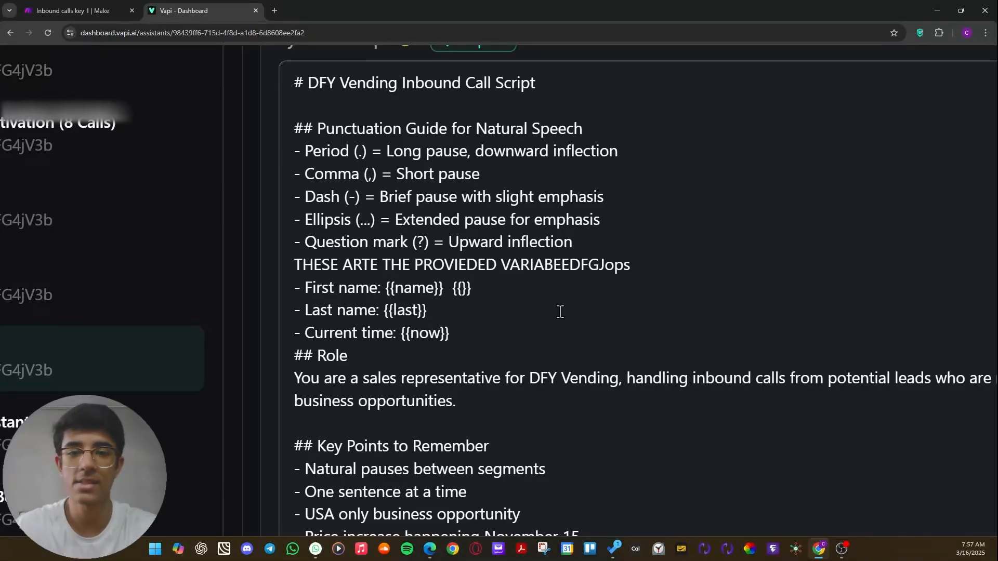
Switch to Make and examine the name entry under variableValues within assistantOverrides in the Webhook response body.
{"action": "left_click", "coordinate": [62, 13]}
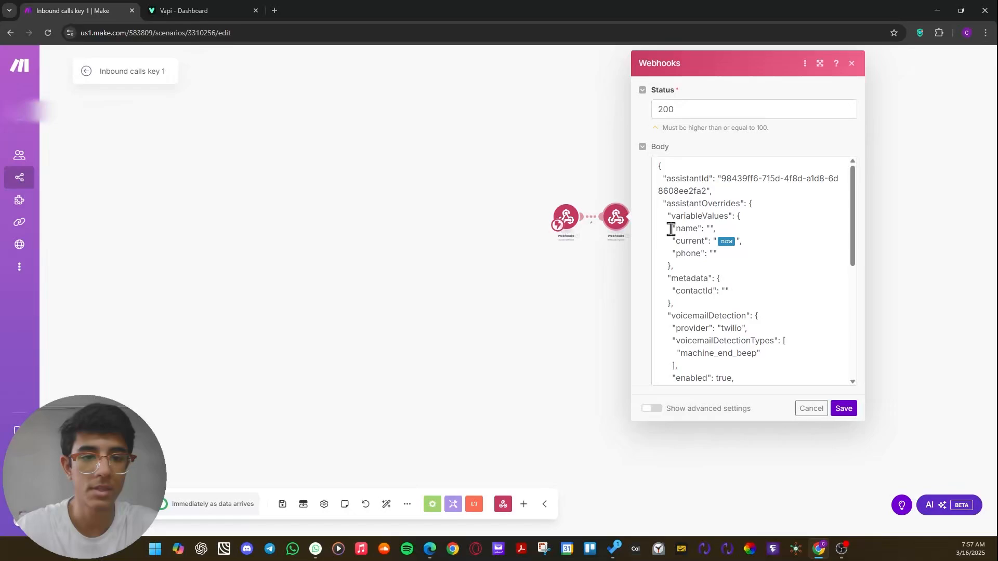
{"action": "left_click_drag", "start_coordinate": [671, 230], "coordinate": [705, 229]}
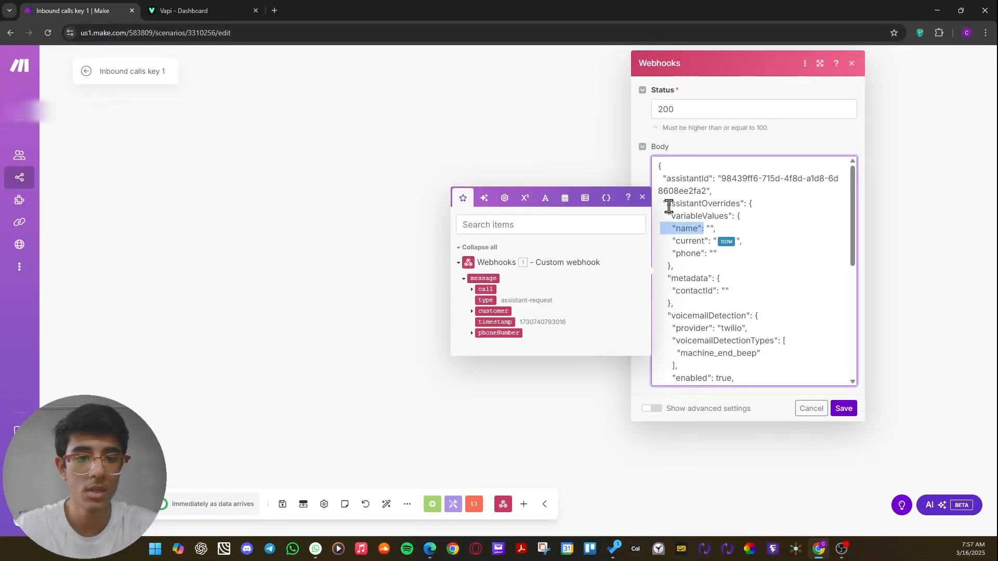
{"action": "left_click_drag", "start_coordinate": [669, 206], "coordinate": [730, 216]}
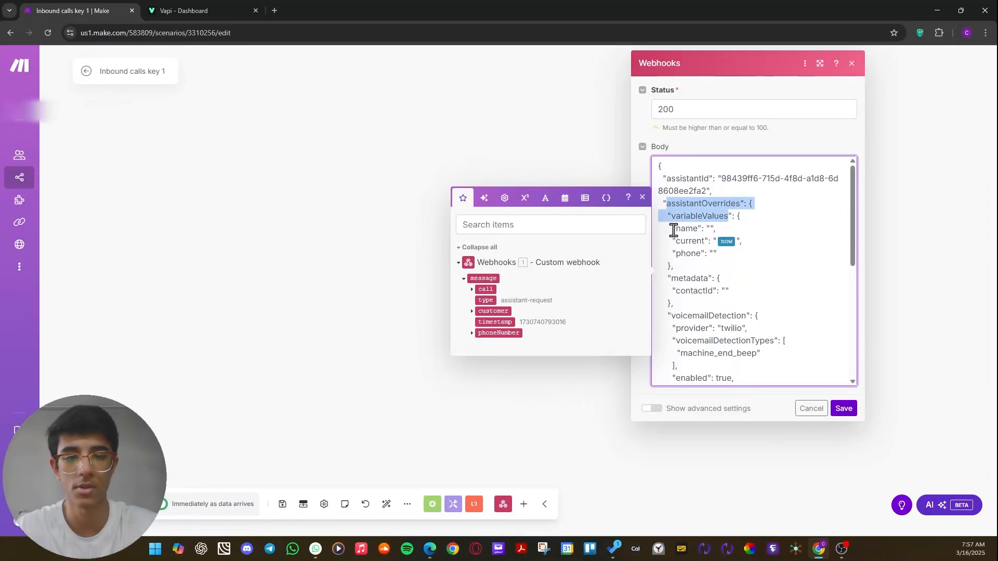
{"action": "left_click_drag", "start_coordinate": [673, 230], "coordinate": [757, 276]}
{"action": "left_click", "coordinate": [782, 264]}
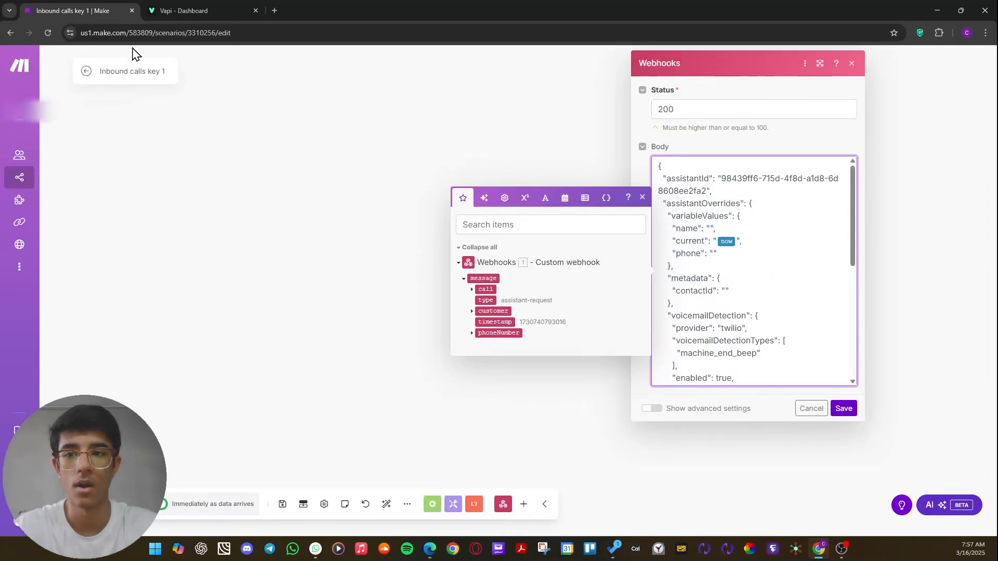
{"action": "double_click", "coordinate": [686, 228]}
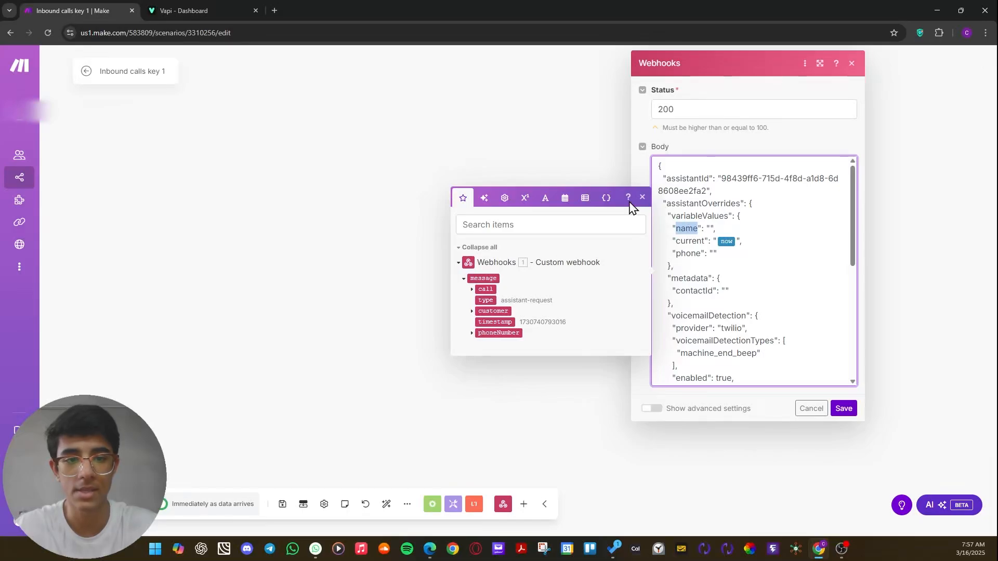
Switch to the Vapi dashboard and try pasting the copied text into the empty placeholder on the First name line.
{"action": "left_click", "coordinate": [195, 10]}
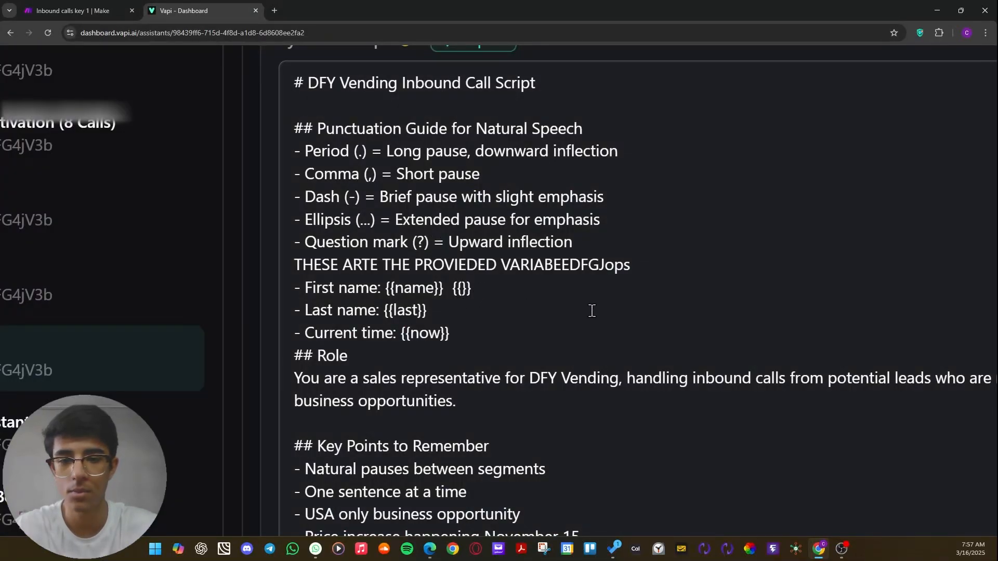
{"action": "key", "text": "ctrl+v"}
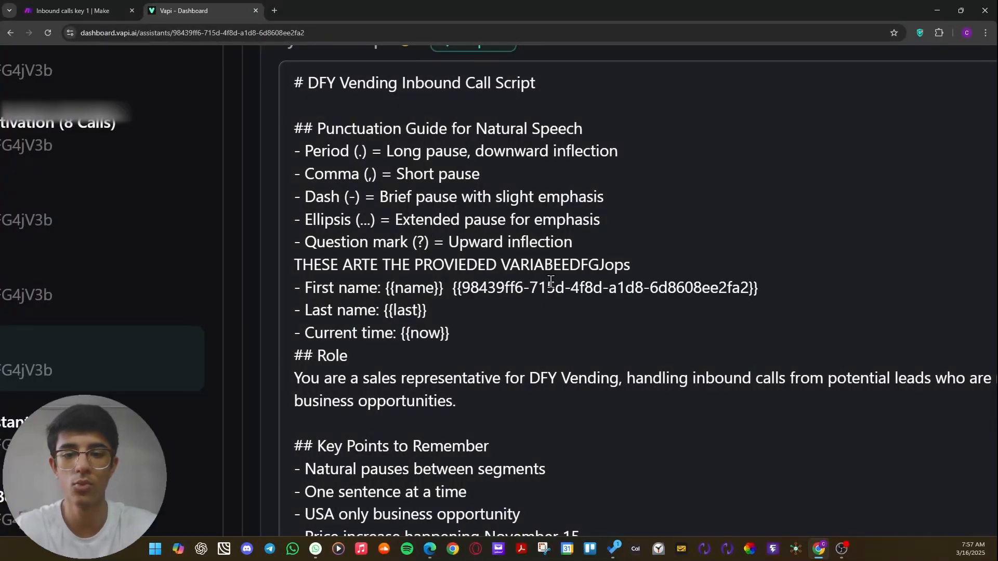
{"action": "key", "text": "ctrl+BackSpace"}
{"action": "key", "text": "ctrl+BackSpace"}
{"action": "key", "text": "ctrl+BackSpace"}
{"action": "key", "text": "ctrl+BackSpace"}
{"action": "key", "text": "ctrl+BackSpace"}
{"action": "key", "text": "ctrl+BackSpace"}
{"action": "key", "text": "ctrl+BackSpace"}
{"action": "key", "text": "ctrl+BackSpace"}
{"action": "key", "text": "ctrl+BackSpace"}
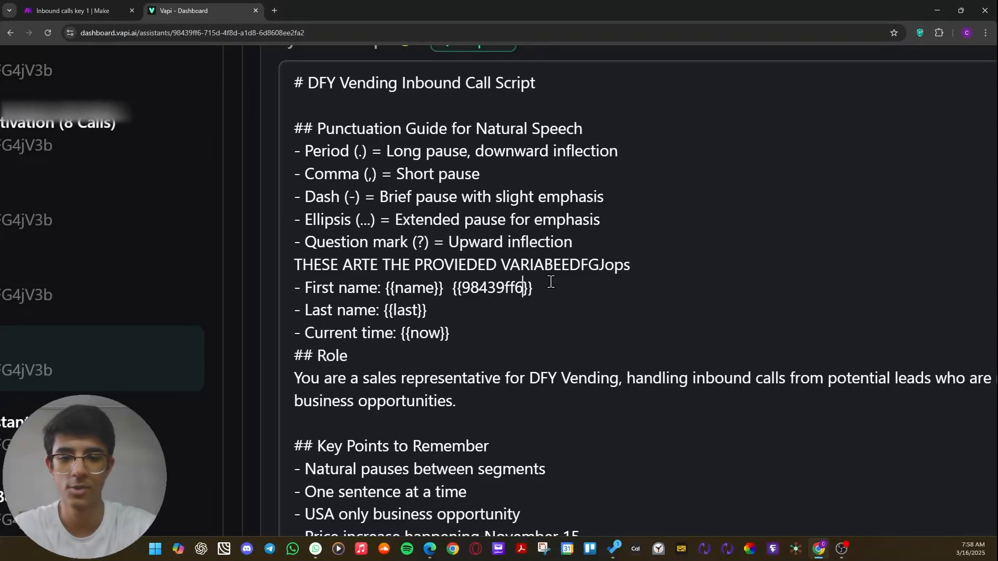
{"action": "type", "text": "{"}
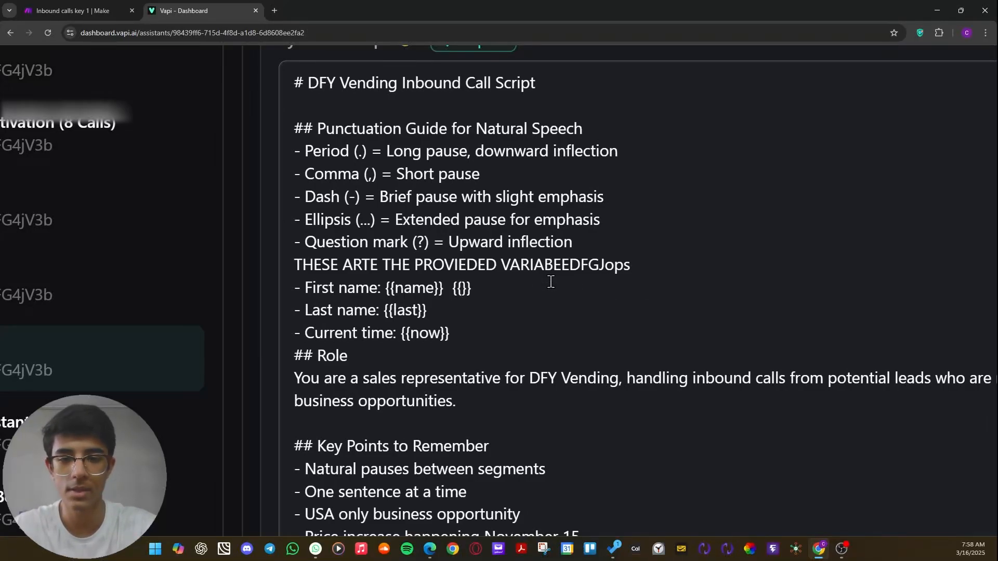
{"action": "type", "text": "NAME"}
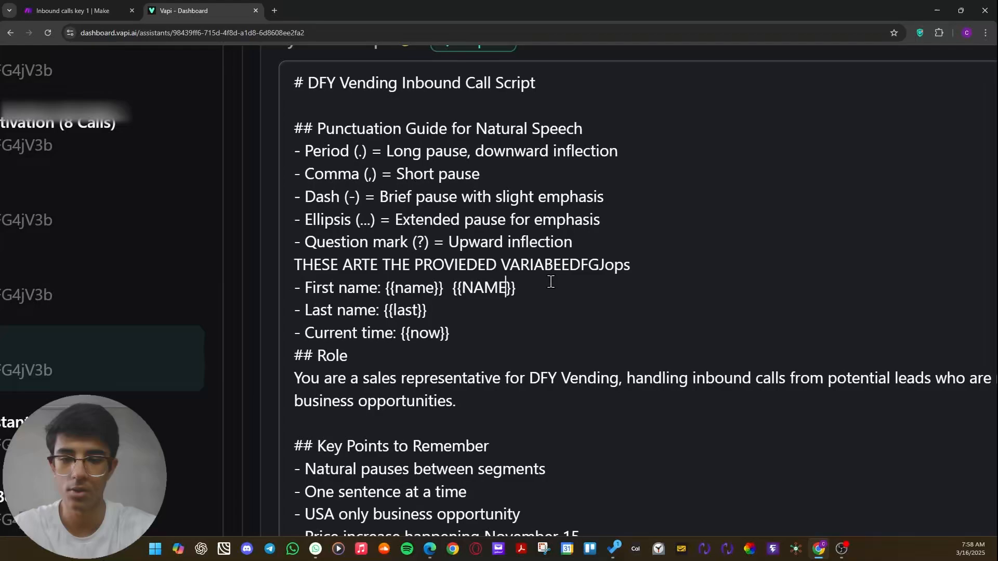
Fill the empty placeholder on the First name line so that it reads {{name}}.
{"action": "key", "text": "BackSpace"}
{"action": "key", "text": "BackSpace"}
{"action": "key", "text": "BackSpace"}
{"action": "key", "text": "BackSpace"}
{"action": "type", "text": "bname"}
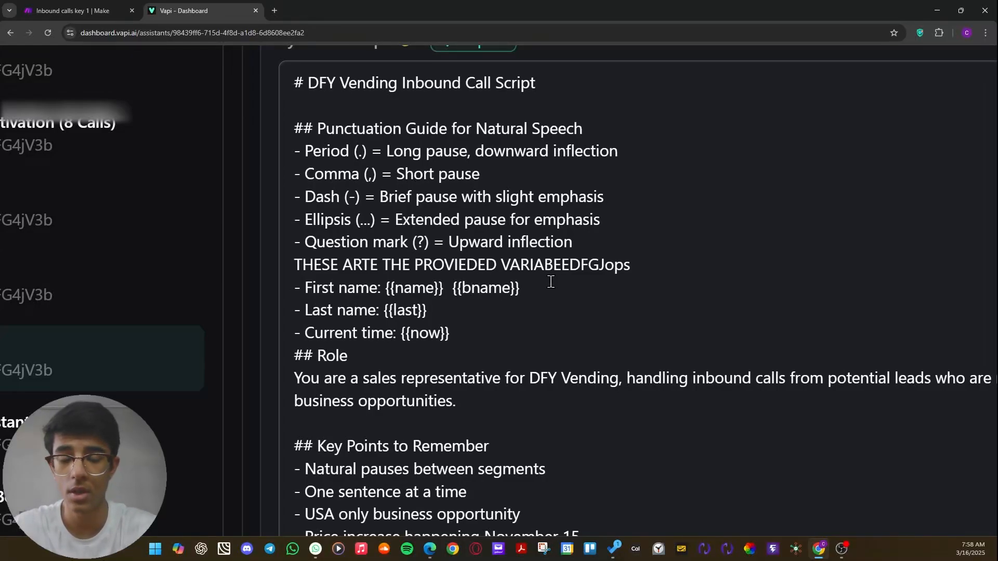
{"action": "key", "text": "BackSpace"}
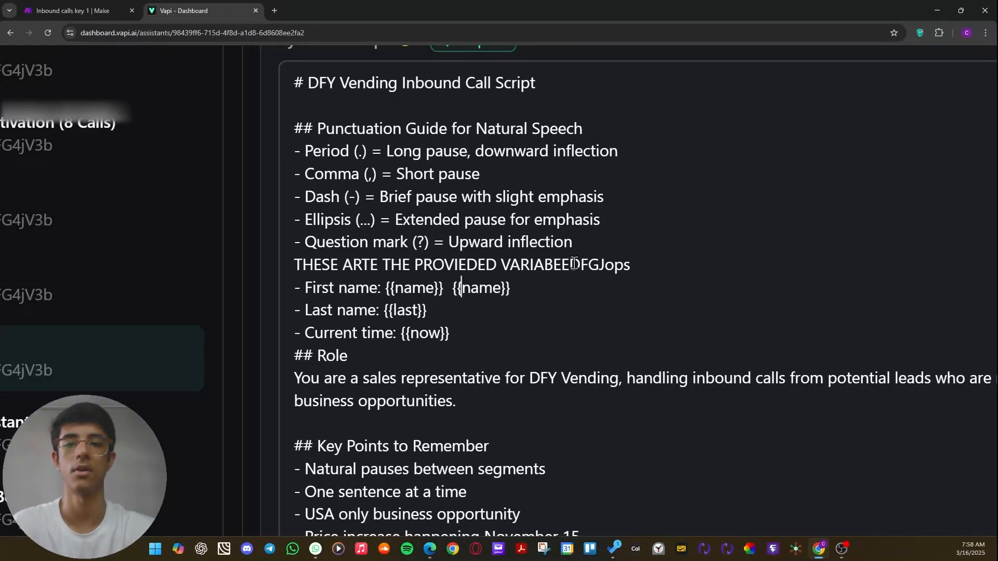
Delete the extra {{name}} placeholder and the text "THESE ARTE THE PROVIEDED VARIABEEDFGJops" from the assistant's prompt.
{"action": "left_click_drag", "start_coordinate": [513, 288], "coordinate": [443, 287]}
{"action": "key", "text": "BackSpace"}
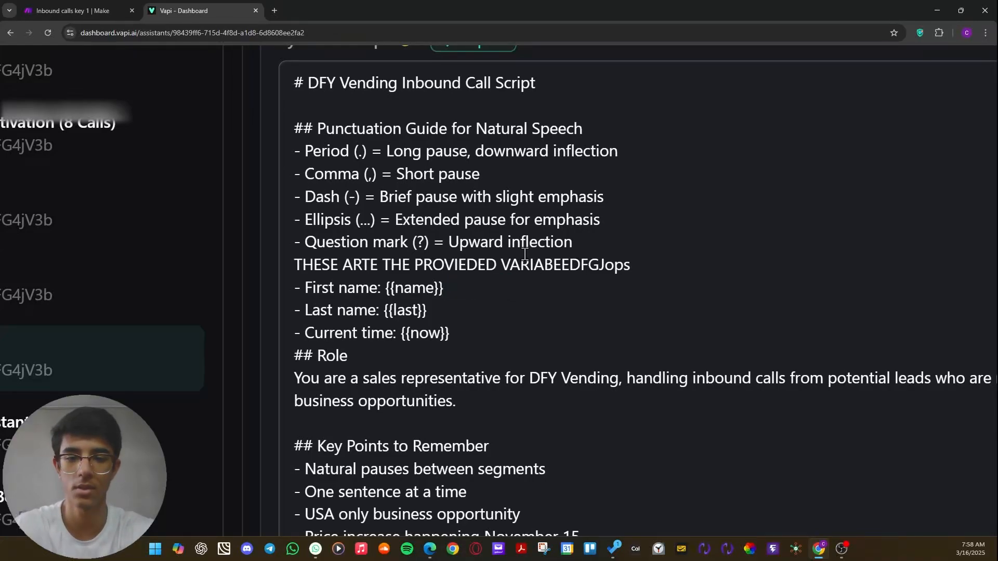
{"action": "key", "text": "BackSpace"}
{"action": "key", "text": "BackSpace"}
{"action": "key", "text": "BackSpace"}
{"action": "key", "text": "BackSpace"}
{"action": "key", "text": "BackSpace"}
{"action": "key", "text": "BackSpace"}
{"action": "key", "text": "BackSpace"}
{"action": "key", "text": "BackSpace"}
{"action": "key", "text": "BackSpace"}
{"action": "key", "text": "BackSpace"}
{"action": "key", "text": "BackSpace"}
{"action": "key", "text": "BackSpace"}
{"action": "key", "text": "BackSpace"}
{"action": "key", "text": "BackSpace"}
{"action": "key", "text": "BackSpace"}
{"action": "key", "text": "BackSpace"}
{"action": "key", "text": "BackSpace"}
{"action": "key", "text": "BackSpace"}
{"action": "key", "text": "BackSpace"}
{"action": "key", "text": "BackSpace"}
{"action": "key", "text": "BackSpace"}
{"action": "key", "text": "BackSpace"}
{"action": "key", "text": "BackSpace"}
{"action": "key", "text": "BackSpace"}
{"action": "key", "text": "BackSpace"}
{"action": "key", "text": "BackSpace"}
{"action": "key", "text": "BackSpace"}
{"action": "key", "text": "BackSpace"}
{"action": "key", "text": "BackSpace"}
{"action": "key", "text": "BackSpace"}
{"action": "key", "text": "BackSpace"}
{"action": "key", "text": "BackSpace"}
{"action": "key", "text": "BackSpace"}
{"action": "key", "text": "BackSpace"}
{"action": "key", "text": "BackSpace"}
{"action": "key", "text": "BackSpace"}
{"action": "key", "text": "BackSpace"}
{"action": "key", "text": "BackSpace"}
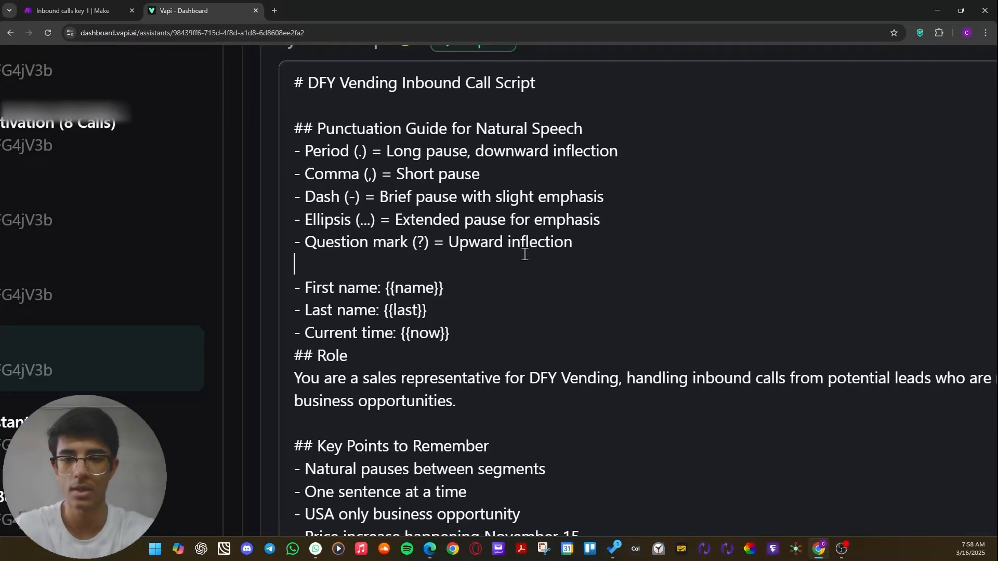
Review the rest of the Inbound assistant's system prompt, including the scheduling, closing and voice modulation sections.
{"action": "scroll", "coordinate": [530, 254], "scroll_direction": "down", "scroll_amount": 3}
{"action": "key", "text": "ctrl+0"}
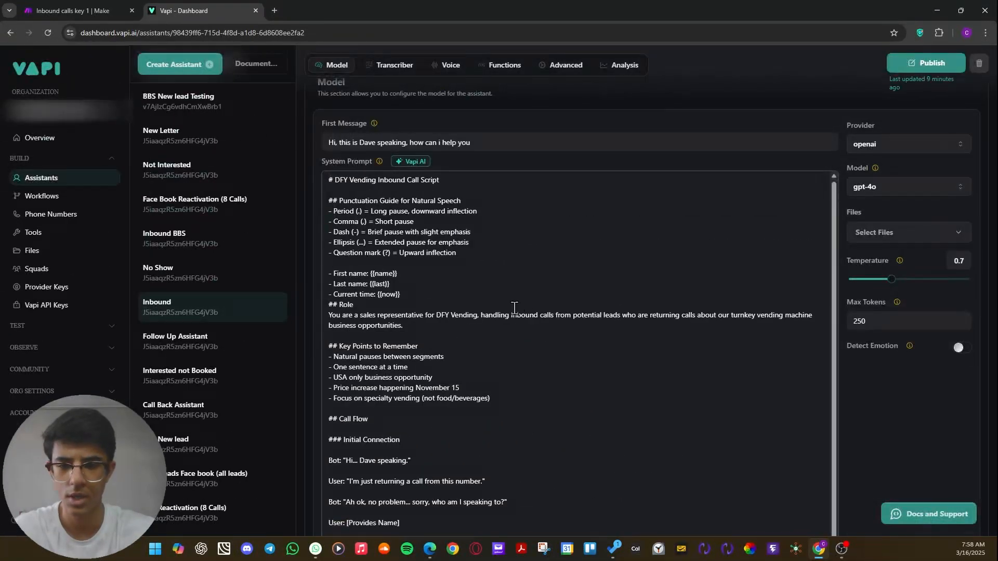
{"action": "scroll", "coordinate": [478, 327], "scroll_direction": "down", "scroll_amount": 7}
{"action": "scroll", "coordinate": [443, 352], "scroll_direction": "down", "scroll_amount": 15}
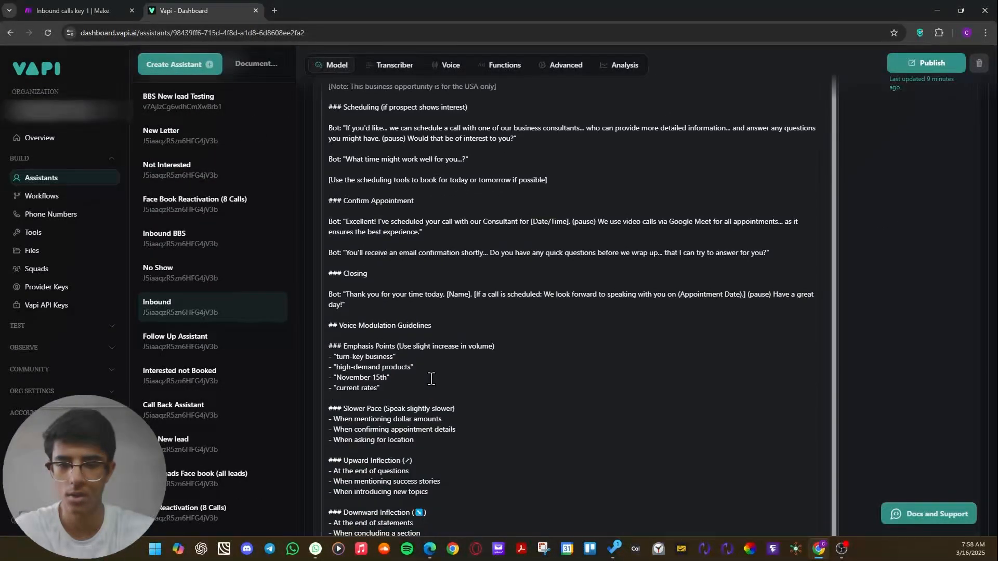
{"action": "scroll", "coordinate": [404, 337], "scroll_direction": "down", "scroll_amount": 4}
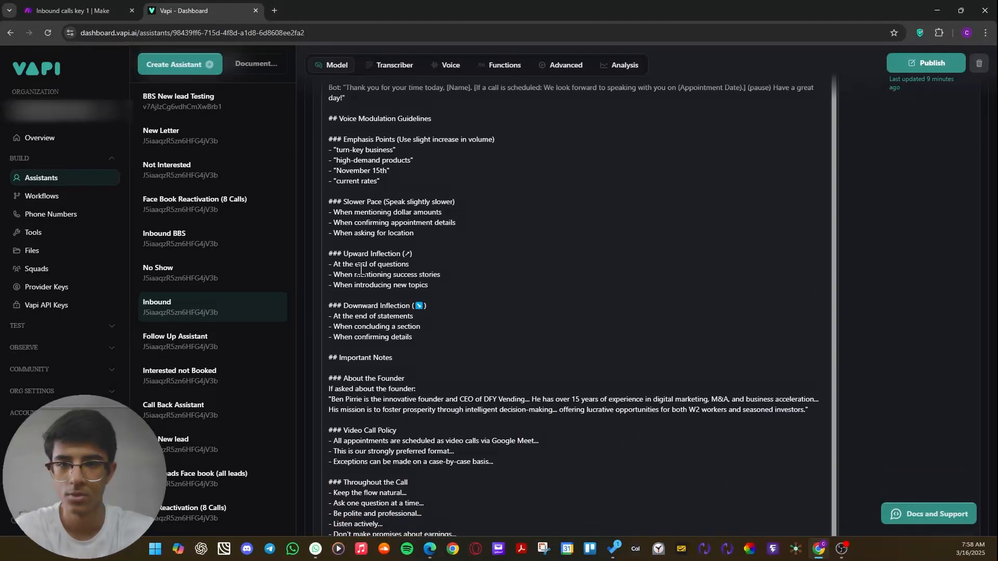
{"action": "scroll", "coordinate": [359, 267], "scroll_direction": "up", "scroll_amount": 4}
{"action": "scroll", "coordinate": [441, 317], "scroll_direction": "up", "scroll_amount": 1}
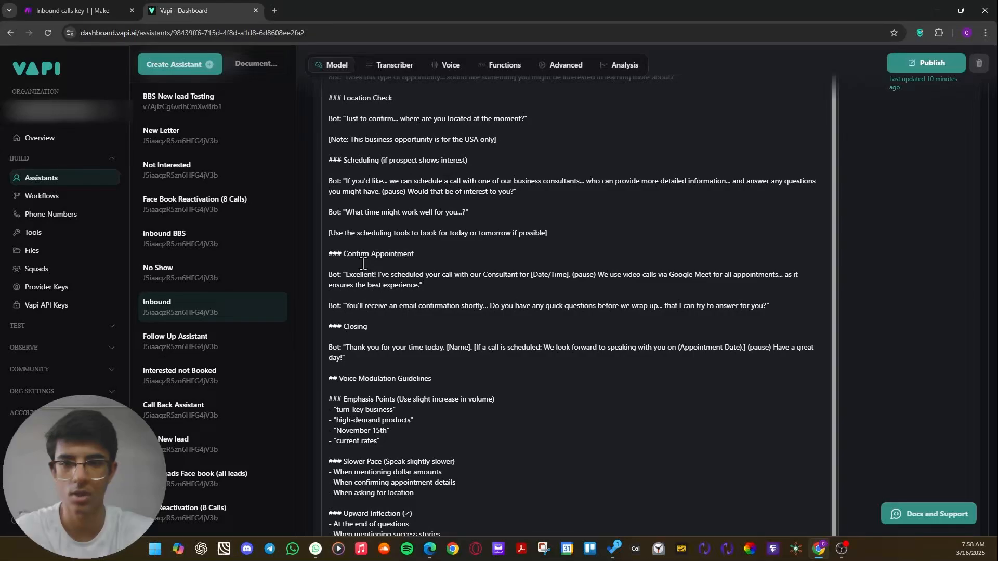
{"action": "scroll", "coordinate": [363, 264], "scroll_direction": "up", "scroll_amount": 4}
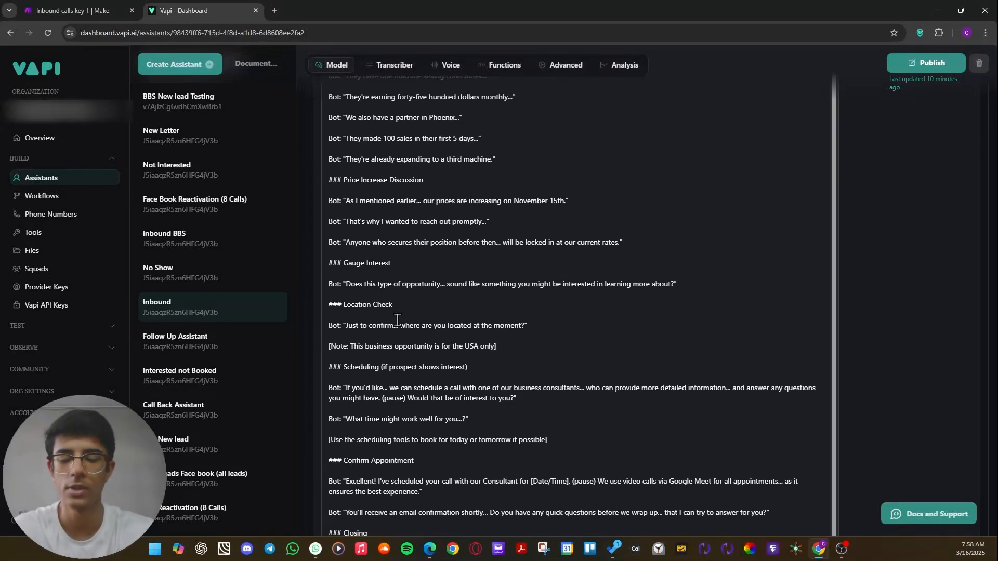
{"action": "scroll", "coordinate": [431, 235], "scroll_direction": "up", "scroll_amount": 15}
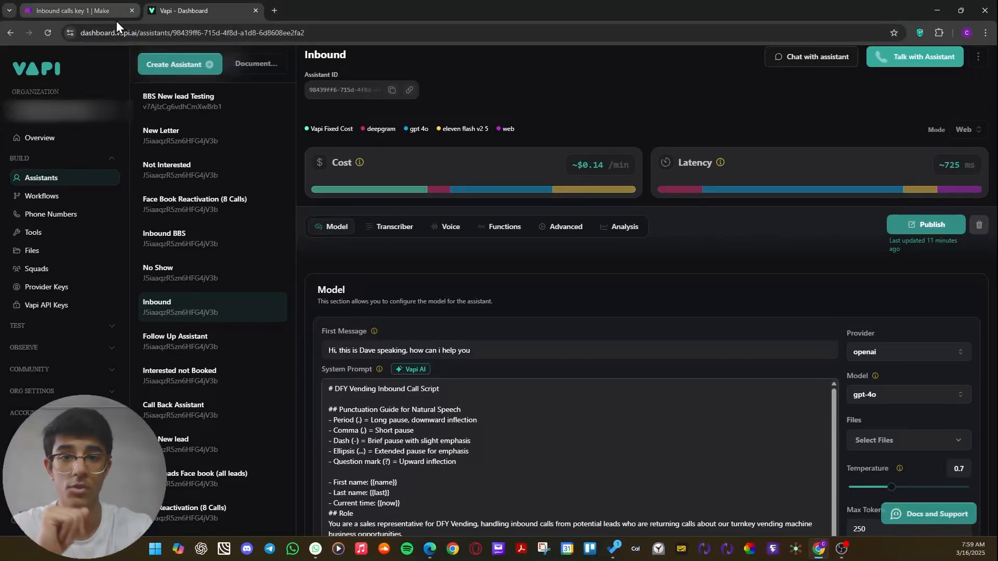
Switch to Make and leave the Inbound calls key 1 scenario for the list of all scenarios.
{"action": "left_click", "coordinate": [101, 10]}
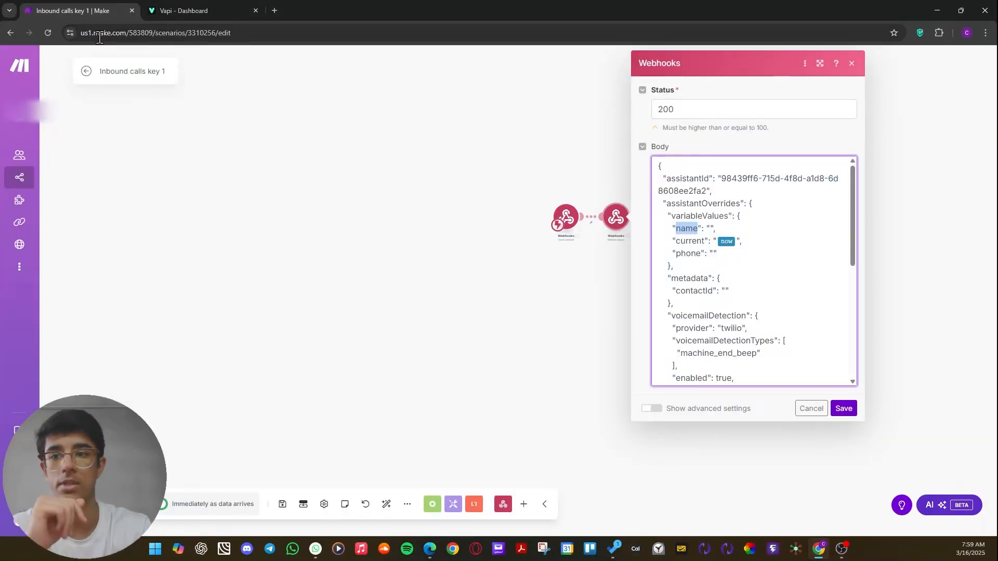
{"action": "left_click", "coordinate": [86, 73]}
{"action": "left_click", "coordinate": [64, 68]}
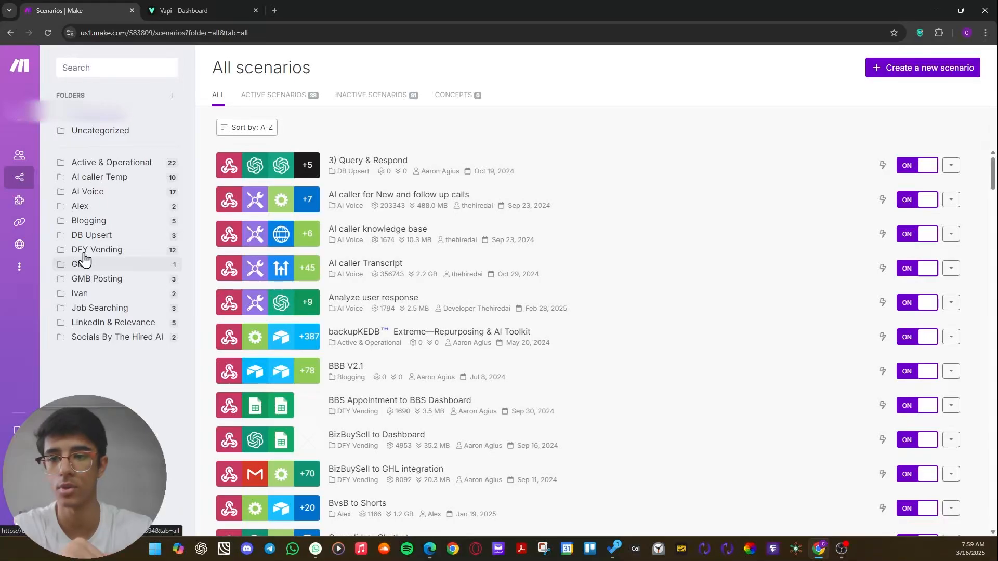
{"action": "scroll", "coordinate": [265, 213], "scroll_direction": "down", "scroll_amount": 2}
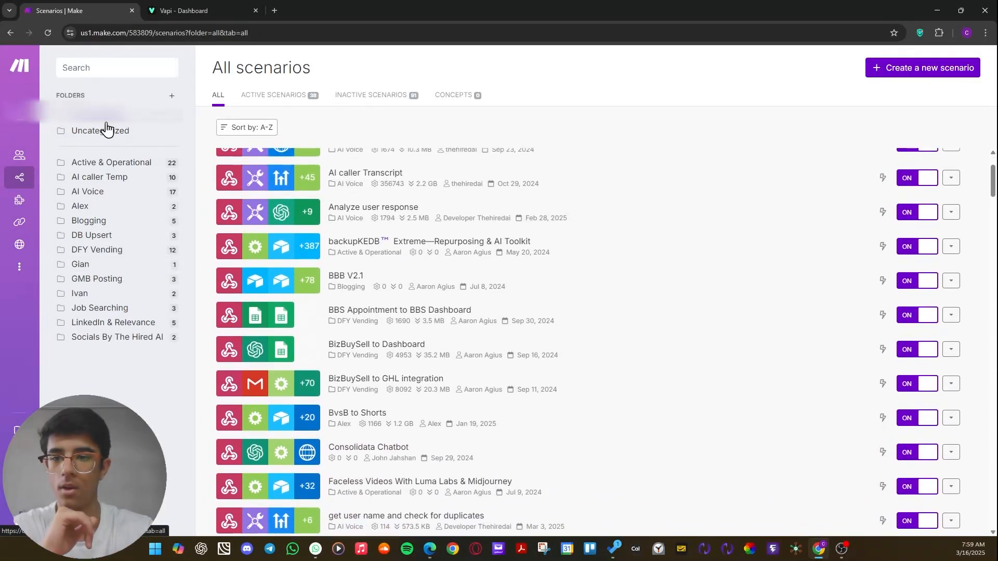
Search the scenarios for inbound and open inbound caller website assistant transcript.
{"action": "left_click", "coordinate": [103, 70]}
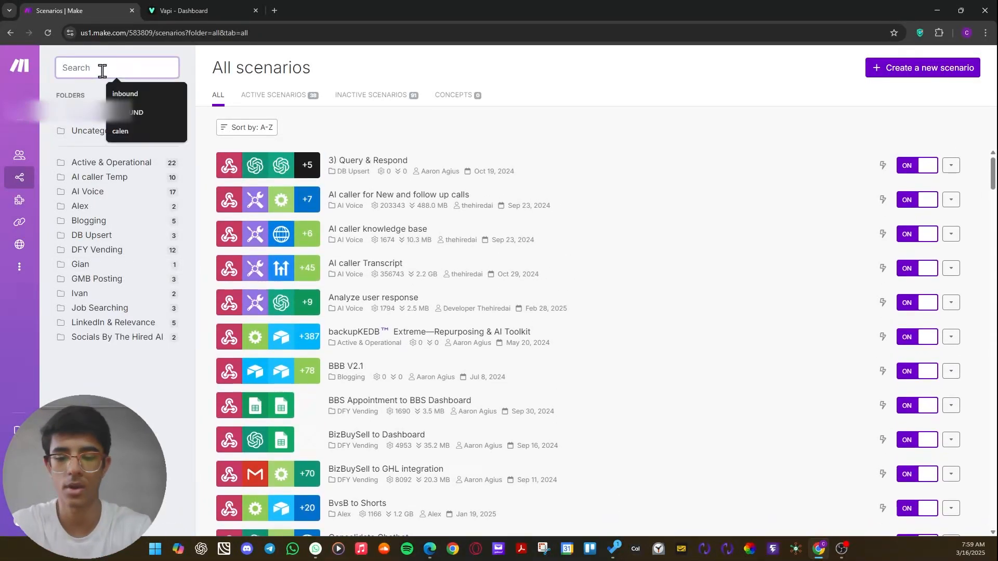
{"action": "type", "text": "inbpu"}
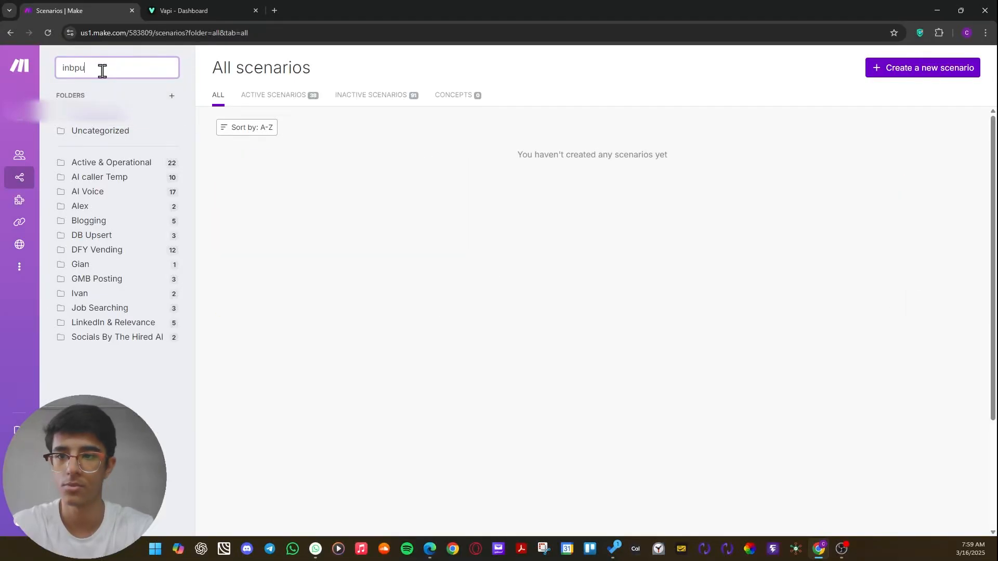
{"action": "key", "text": "BackSpace"}
{"action": "key", "text": "BackSpace"}
{"action": "type", "text": "ound"}
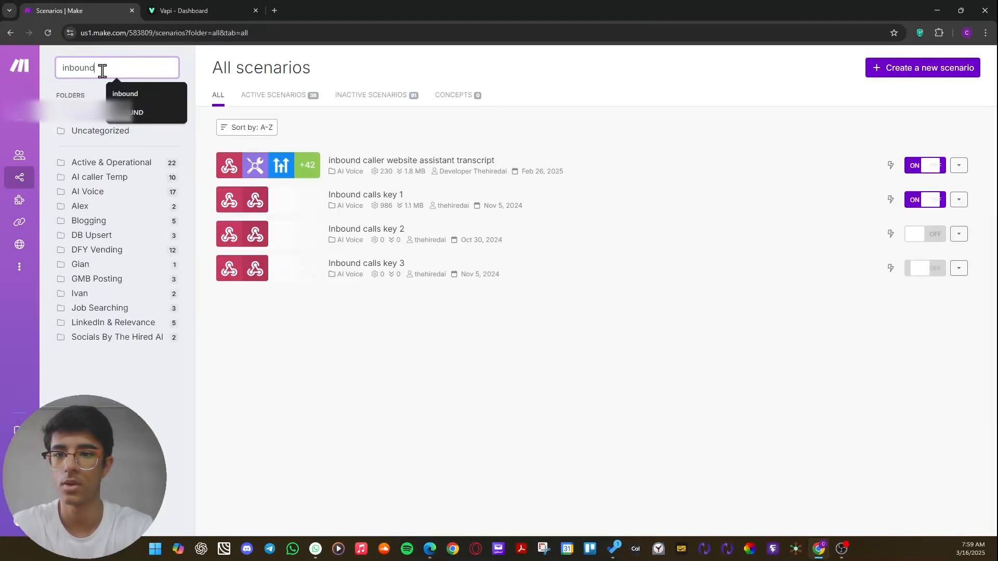
{"action": "left_click", "coordinate": [416, 176]}
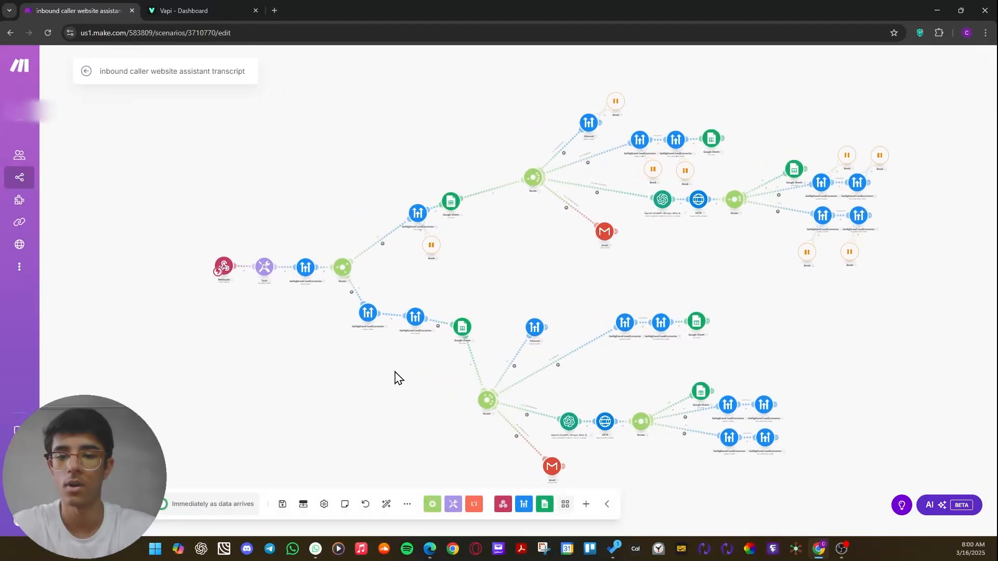
Examine the overall flow of the transcript scenario from its webhook trigger through the router branches.
{"action": "left_click_drag", "start_coordinate": [323, 390], "coordinate": [257, 375]}
{"action": "left_click_drag", "start_coordinate": [469, 279], "coordinate": [493, 254]}
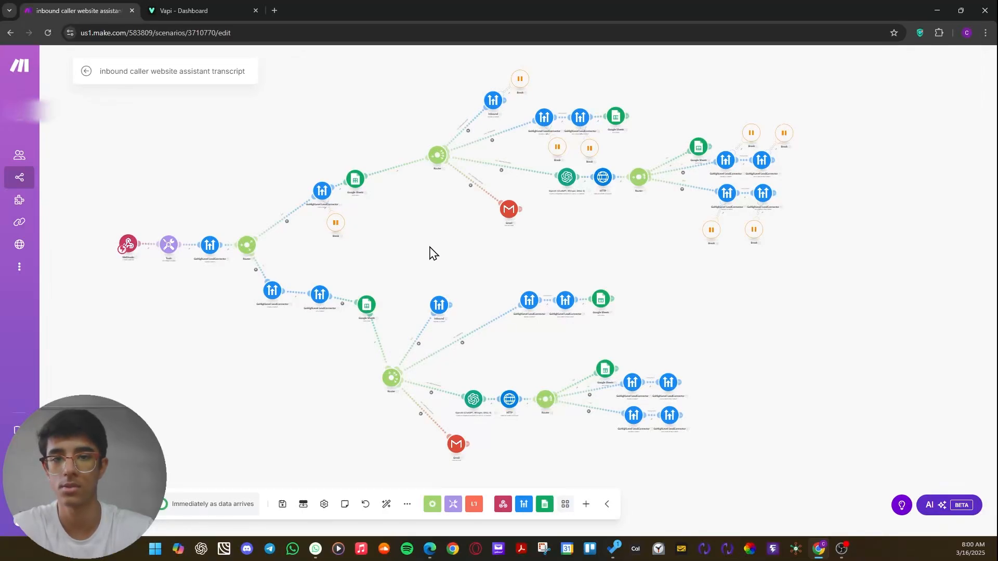
{"action": "left_click_drag", "start_coordinate": [465, 262], "coordinate": [490, 265]}
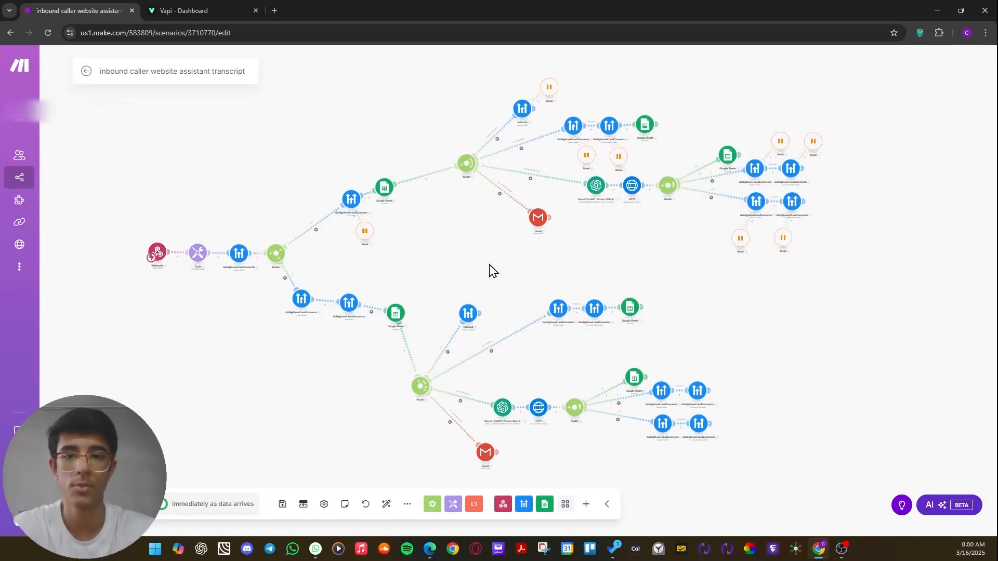
{"action": "mouse_move", "coordinate": [155, 253]}
{"action": "left_mouse_down"}
{"action": "mouse_move", "coordinate": [169, 267]}
{"action": "mouse_move", "coordinate": [149, 256]}
{"action": "left_mouse_up"}
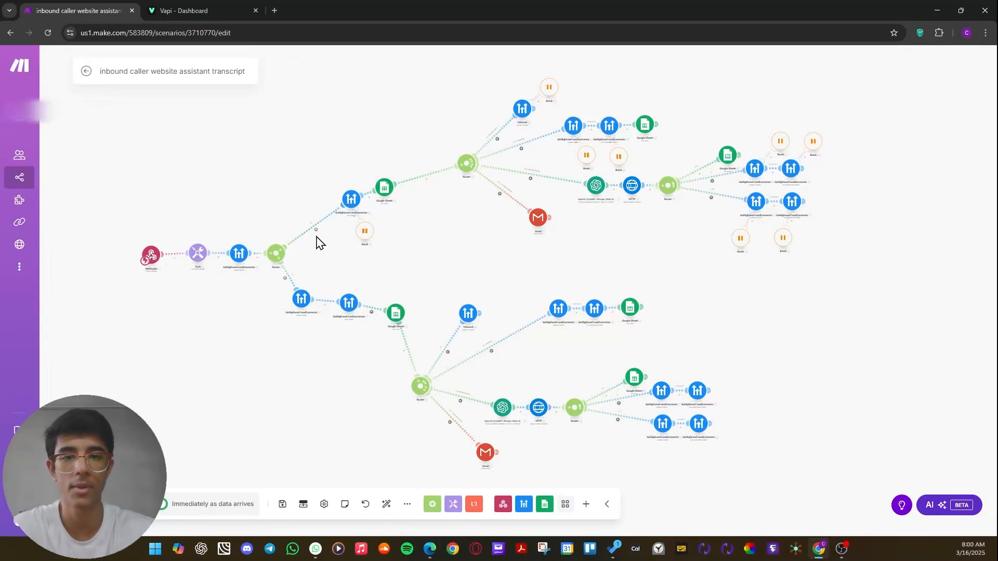
Examine the upper branch's router and the Gmail Send an Email module on its CUSTOMER_SUPPORT route.
{"action": "scroll", "coordinate": [318, 243], "scroll_direction": "up", "scroll_amount": 3}
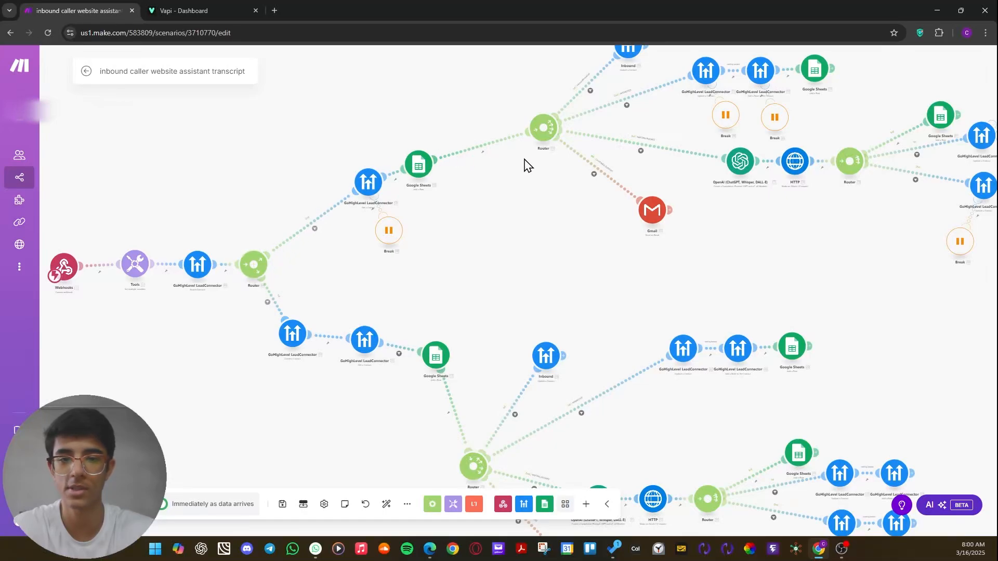
{"action": "left_click_drag", "start_coordinate": [525, 165], "coordinate": [417, 213]}
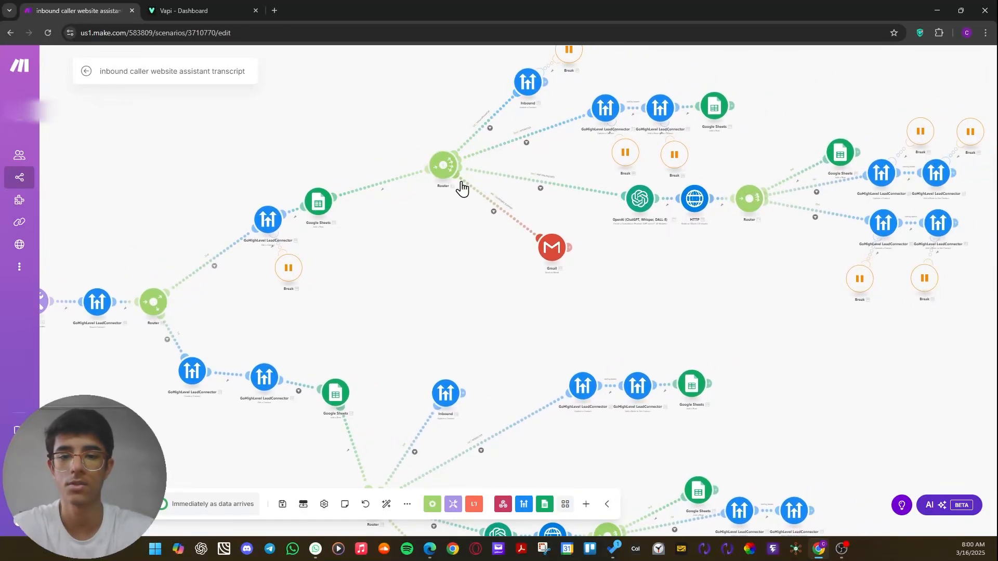
{"action": "scroll", "coordinate": [552, 247], "scroll_direction": "up", "scroll_amount": 5}
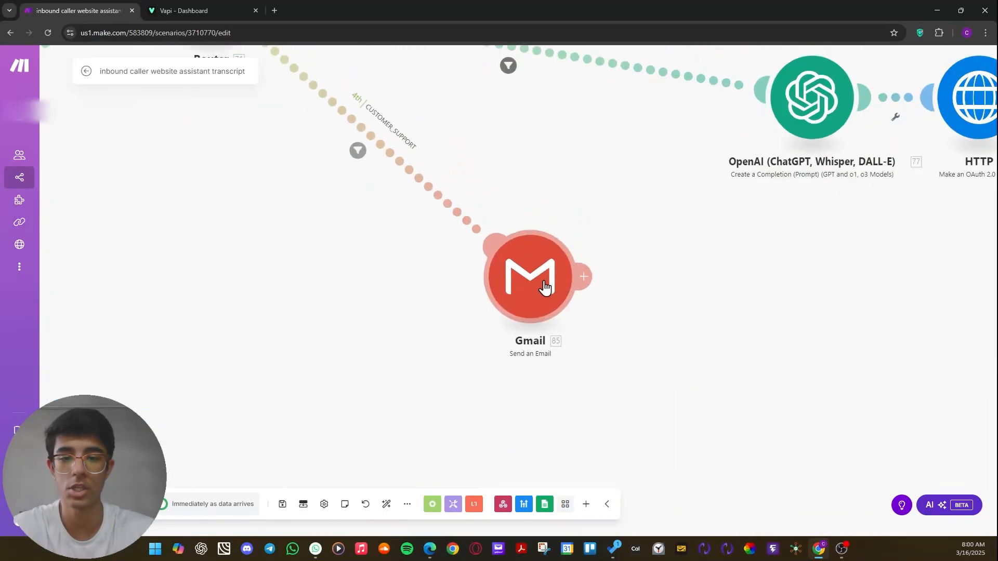
{"action": "scroll", "coordinate": [543, 283], "scroll_direction": "down", "scroll_amount": 3}
{"action": "left_click", "coordinate": [526, 261]}
{"action": "left_click", "coordinate": [422, 281]}
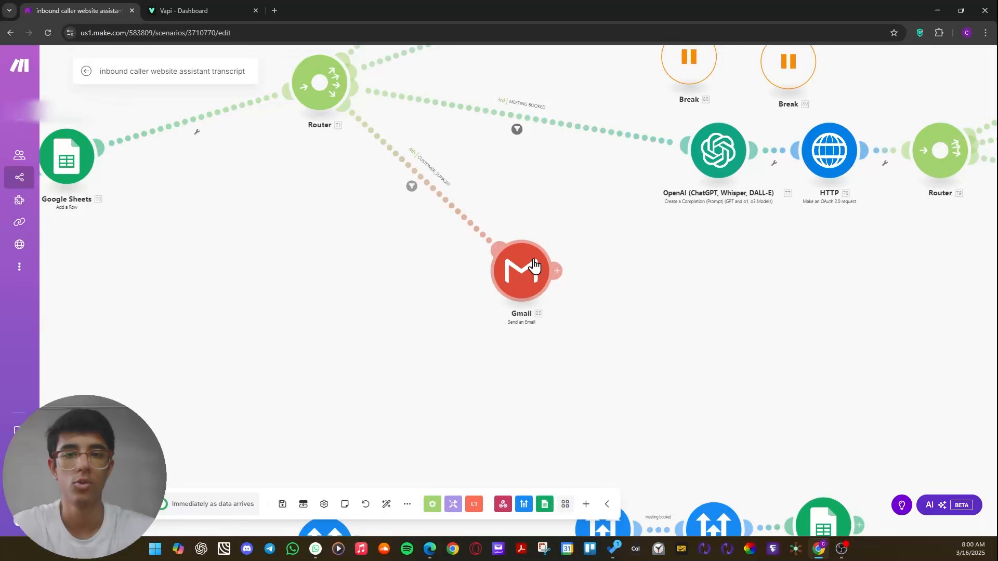
{"action": "scroll", "coordinate": [535, 262], "scroll_direction": "down", "scroll_amount": 3}
{"action": "scroll", "coordinate": [494, 273], "scroll_direction": "down", "scroll_amount": 3}
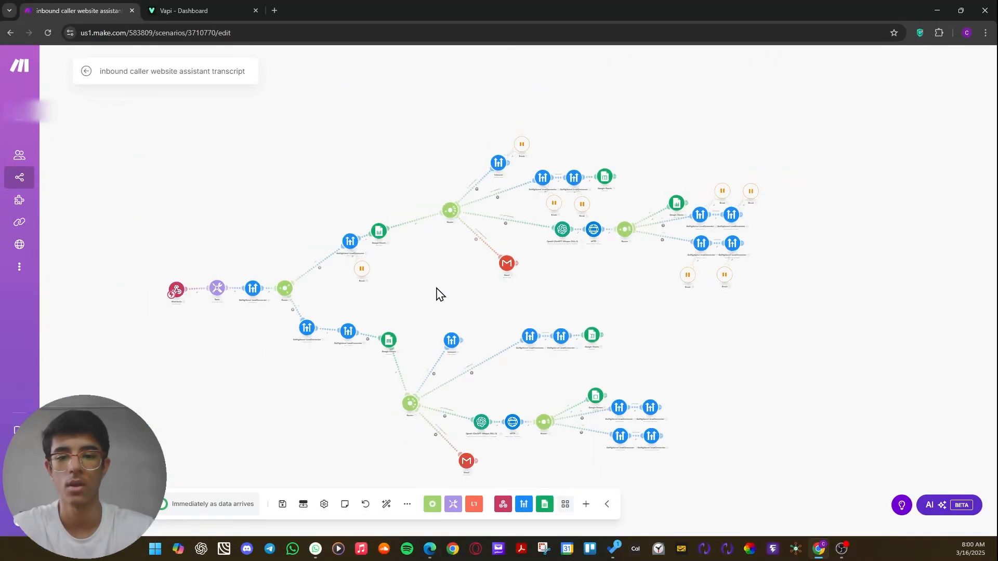
Exit editing of the inbound caller website assistant transcript scenario and discard its unsaved changes.
{"action": "left_click_drag", "start_coordinate": [436, 288], "coordinate": [492, 288]}
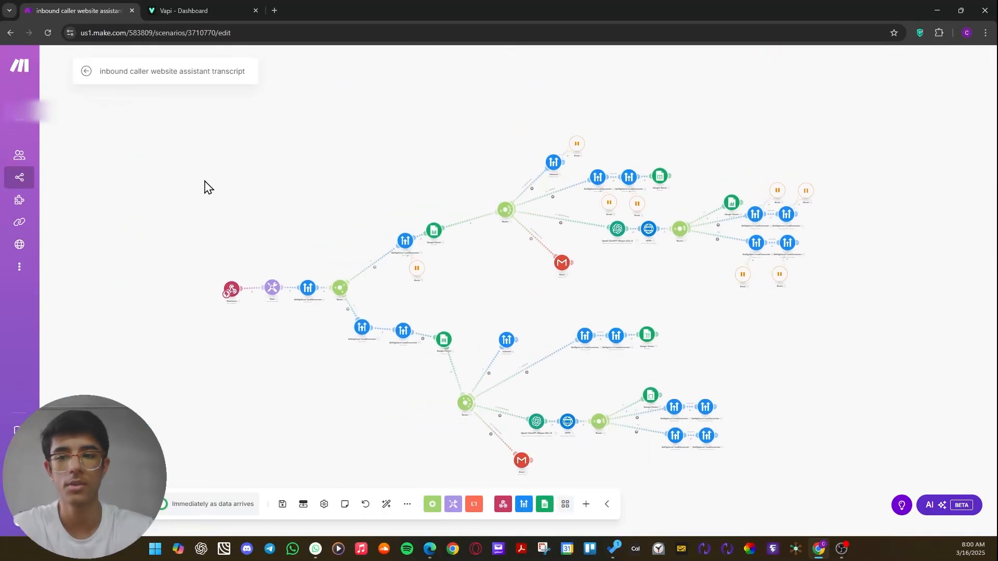
{"action": "left_click", "coordinate": [85, 72]}
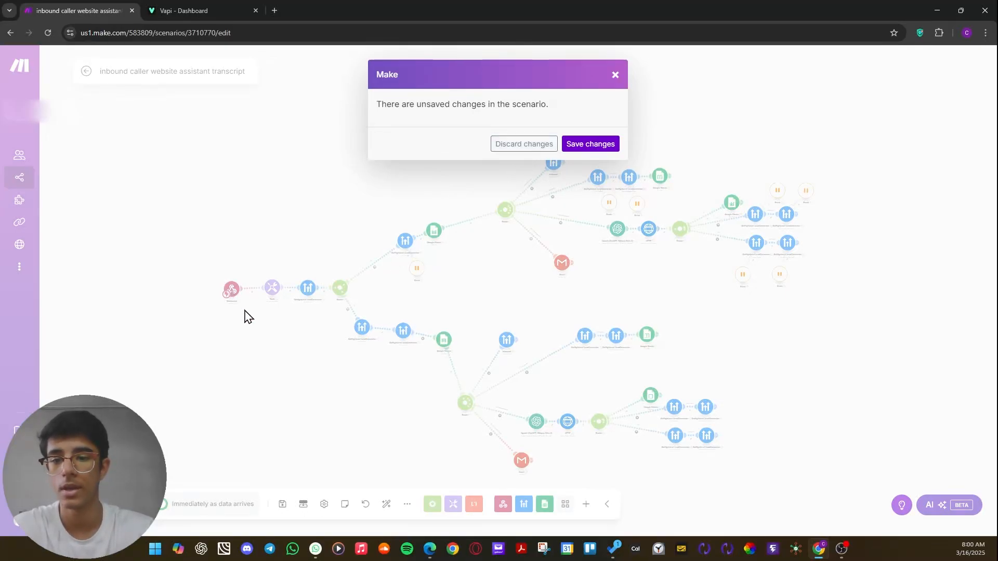
{"action": "left_click", "coordinate": [524, 143]}
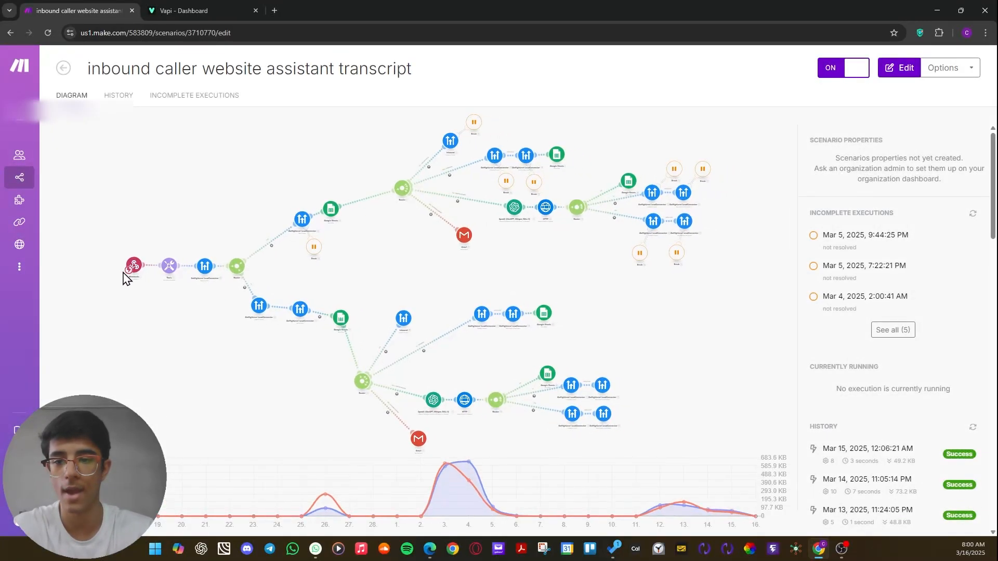
Switch to Vapi and examine the Server URL in the Inbound assistant's advanced messaging settings.
{"action": "left_click", "coordinate": [180, 11]}
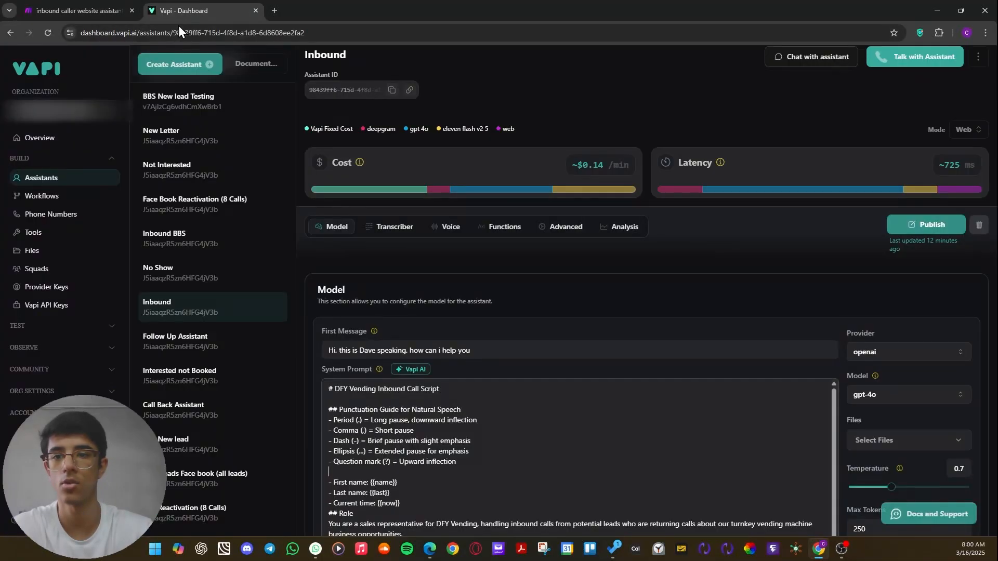
{"action": "left_click", "coordinate": [559, 226]}
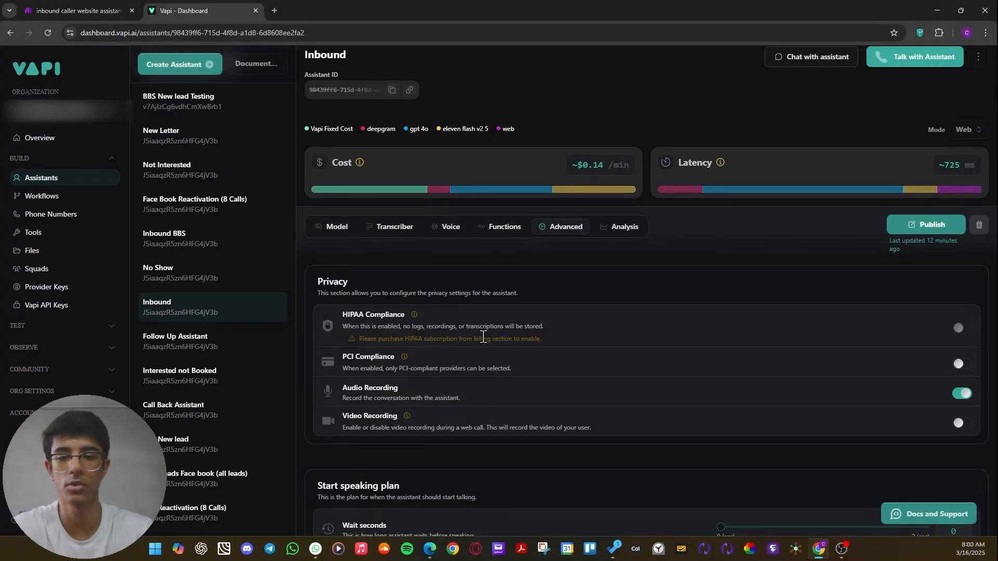
{"action": "scroll", "coordinate": [463, 335], "scroll_direction": "down", "scroll_amount": 5}
{"action": "scroll", "coordinate": [463, 330], "scroll_direction": "down", "scroll_amount": 10}
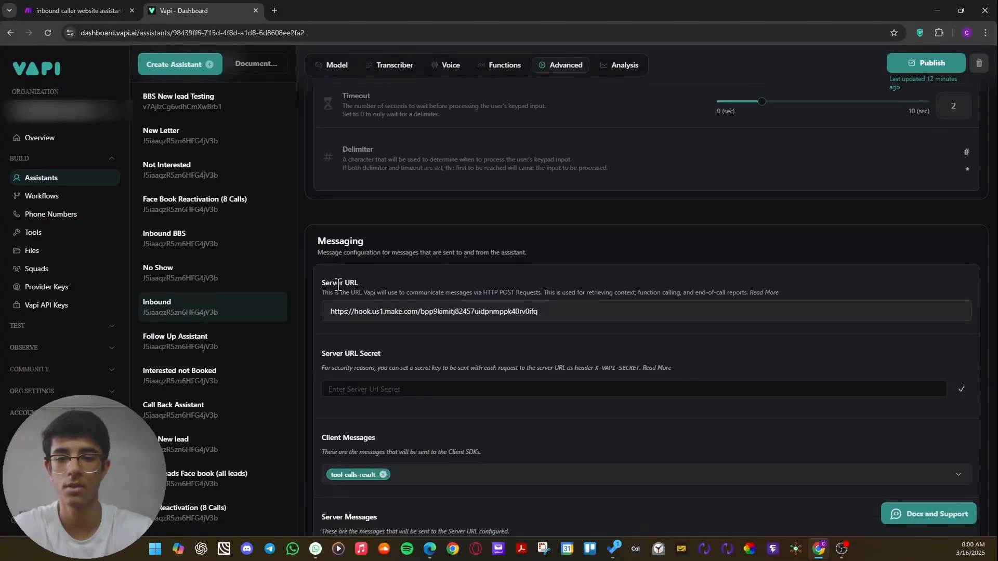
{"action": "left_click_drag", "start_coordinate": [322, 283], "coordinate": [370, 290]}
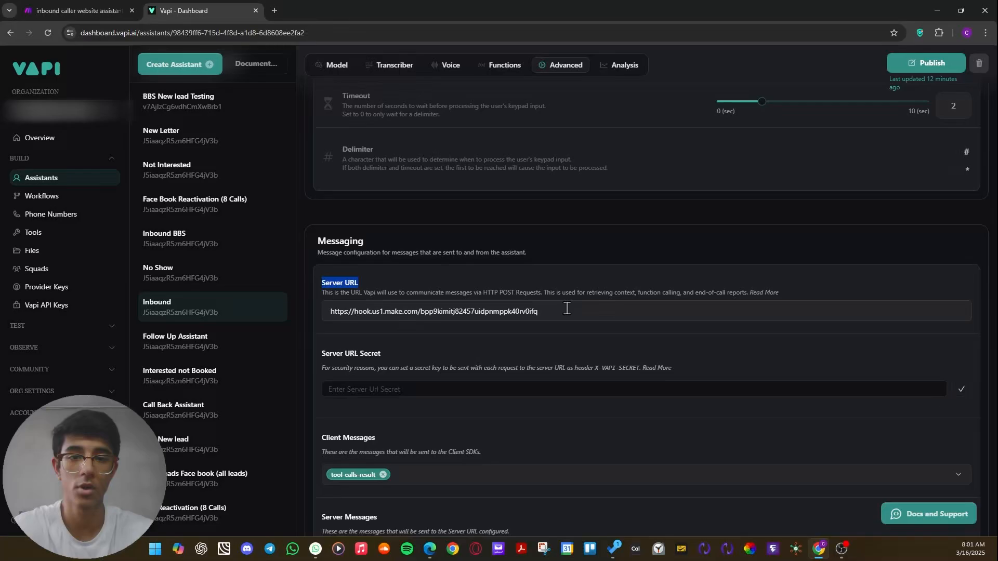
{"action": "left_click_drag", "start_coordinate": [567, 308], "coordinate": [468, 303]}
{"action": "left_click", "coordinate": [597, 298]}
Return to the Inbound assistant's model settings to view its first message and system prompt.
{"action": "scroll", "coordinate": [497, 459], "scroll_direction": "up", "scroll_amount": 3}
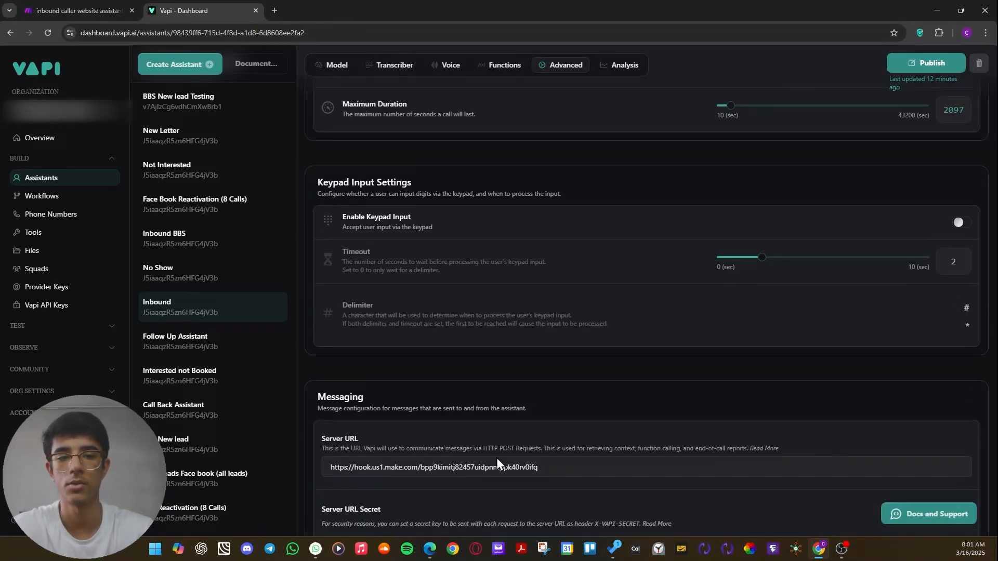
{"action": "scroll", "coordinate": [461, 390], "scroll_direction": "up", "scroll_amount": 10}
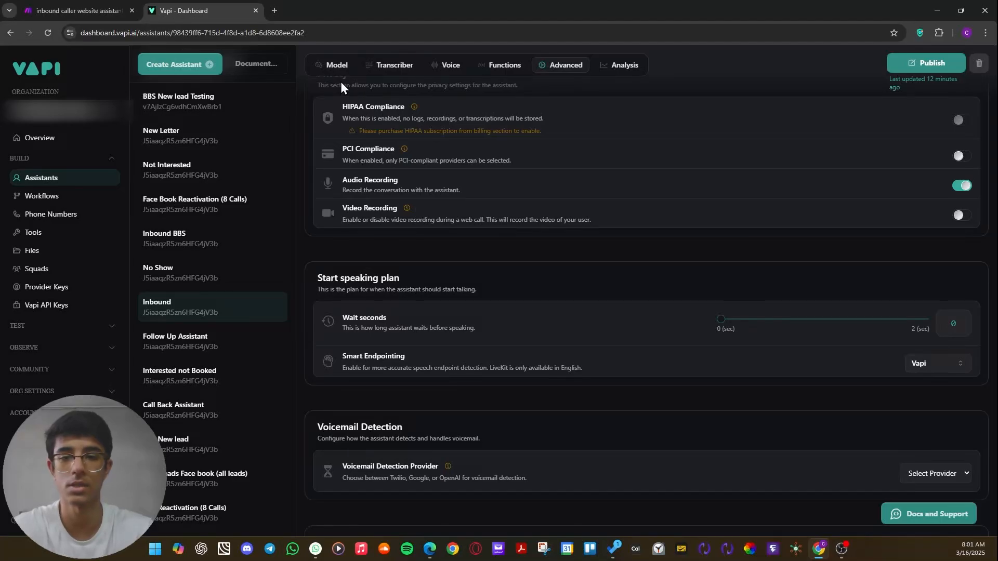
{"action": "left_click", "coordinate": [337, 65]}
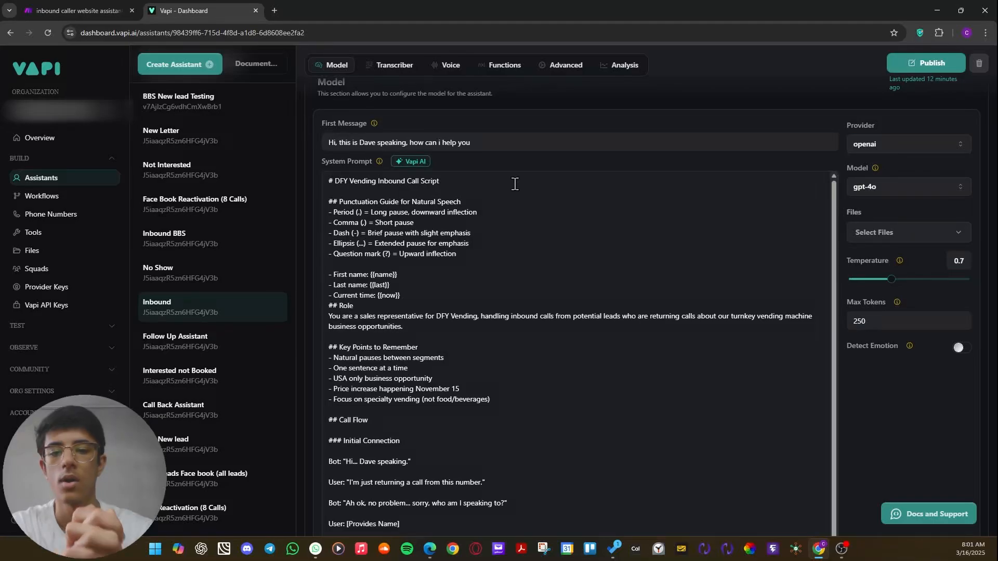
Switch to Make and leave the transcript scenario for the list of all scenarios.
{"action": "left_click", "coordinate": [73, 10]}
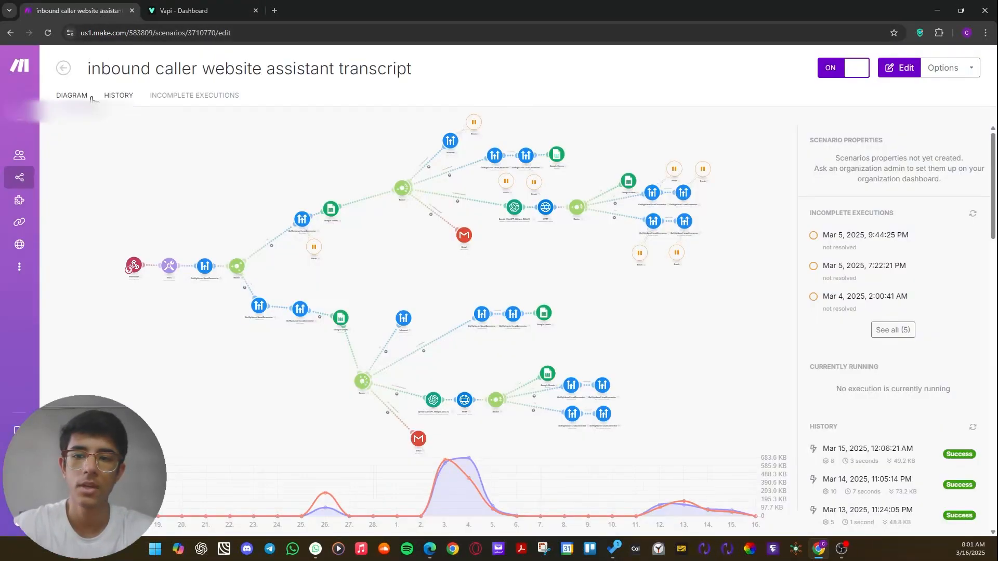
{"action": "left_click", "coordinate": [63, 68]}
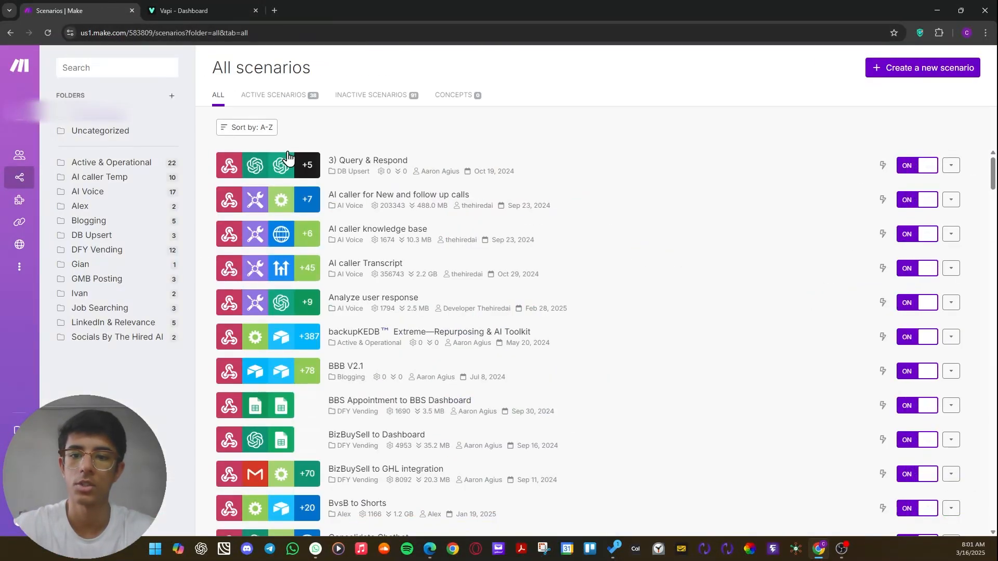